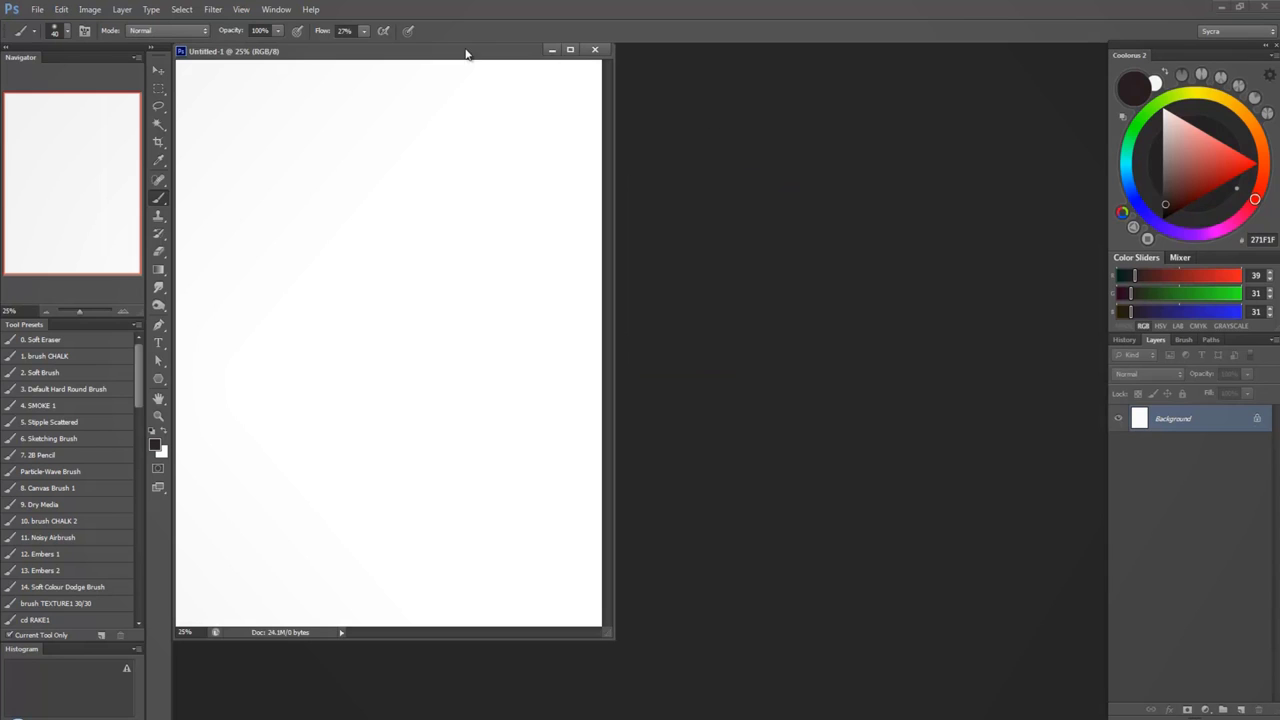
Add a new layer above the background and fill it entirely with black
left_click_drag(465, 53, 643, 72)
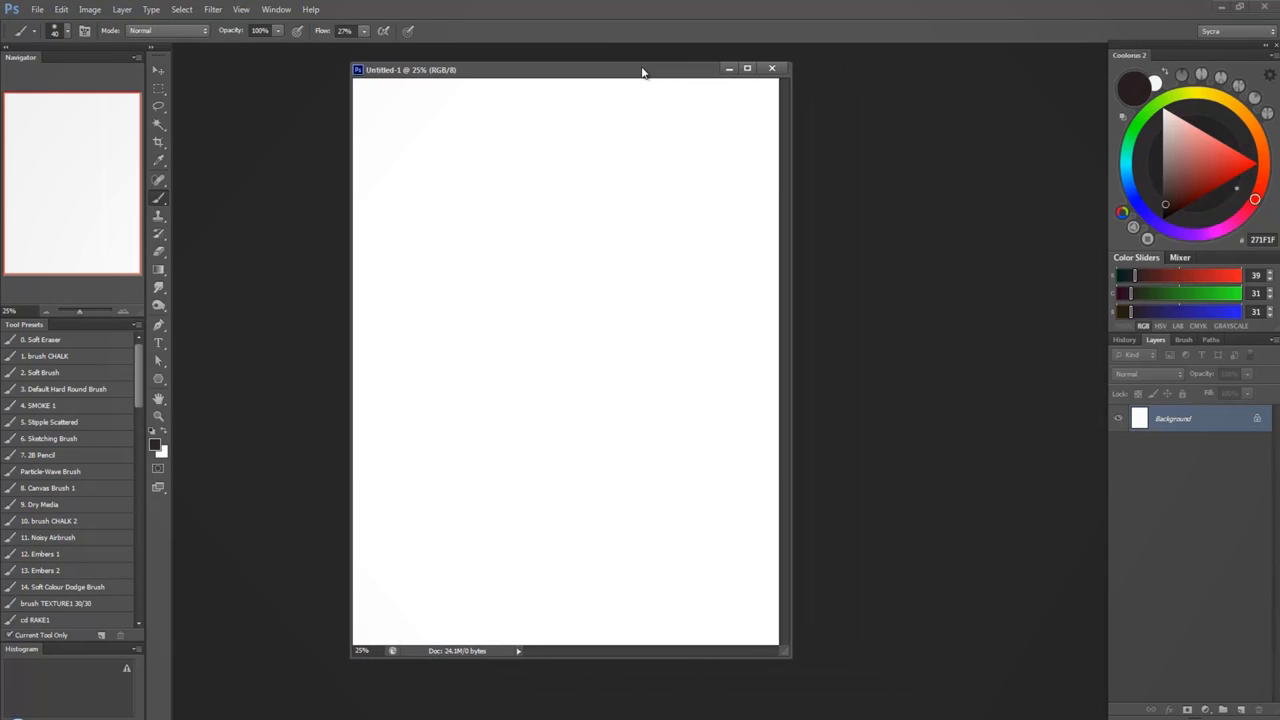
left_click(1238, 707)
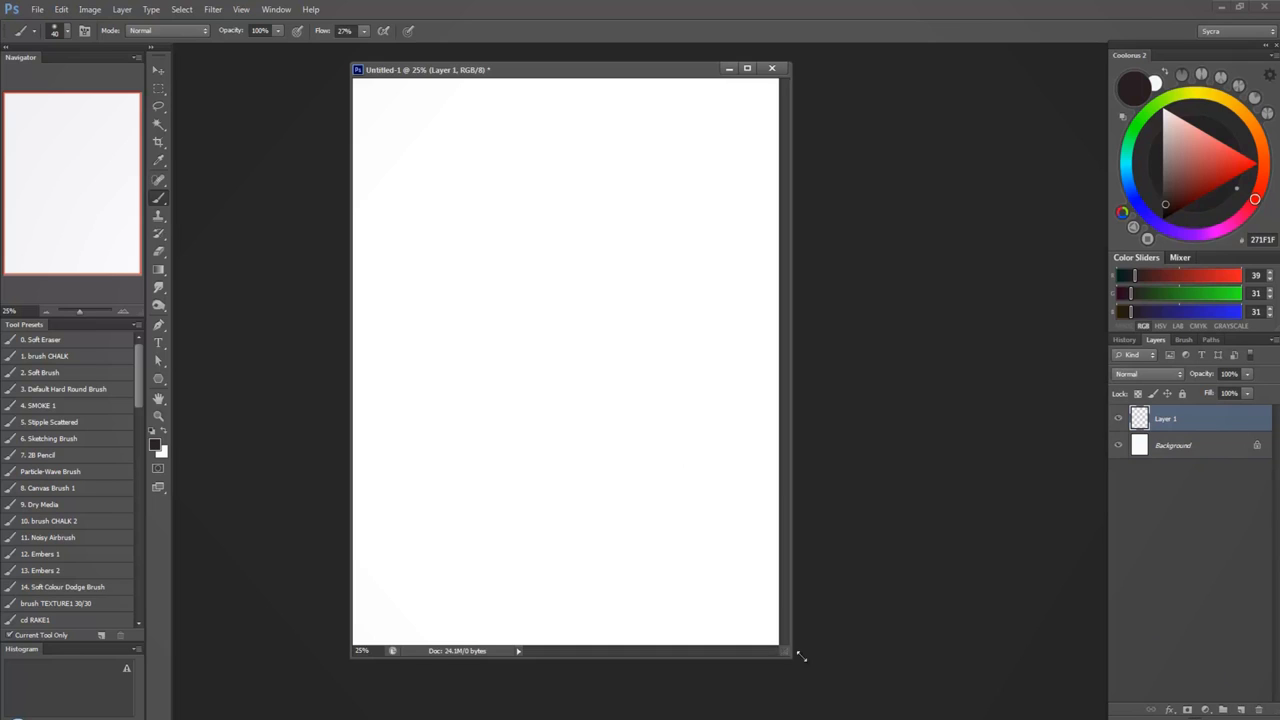
left_click_drag(800, 655, 910, 667)
key("d")
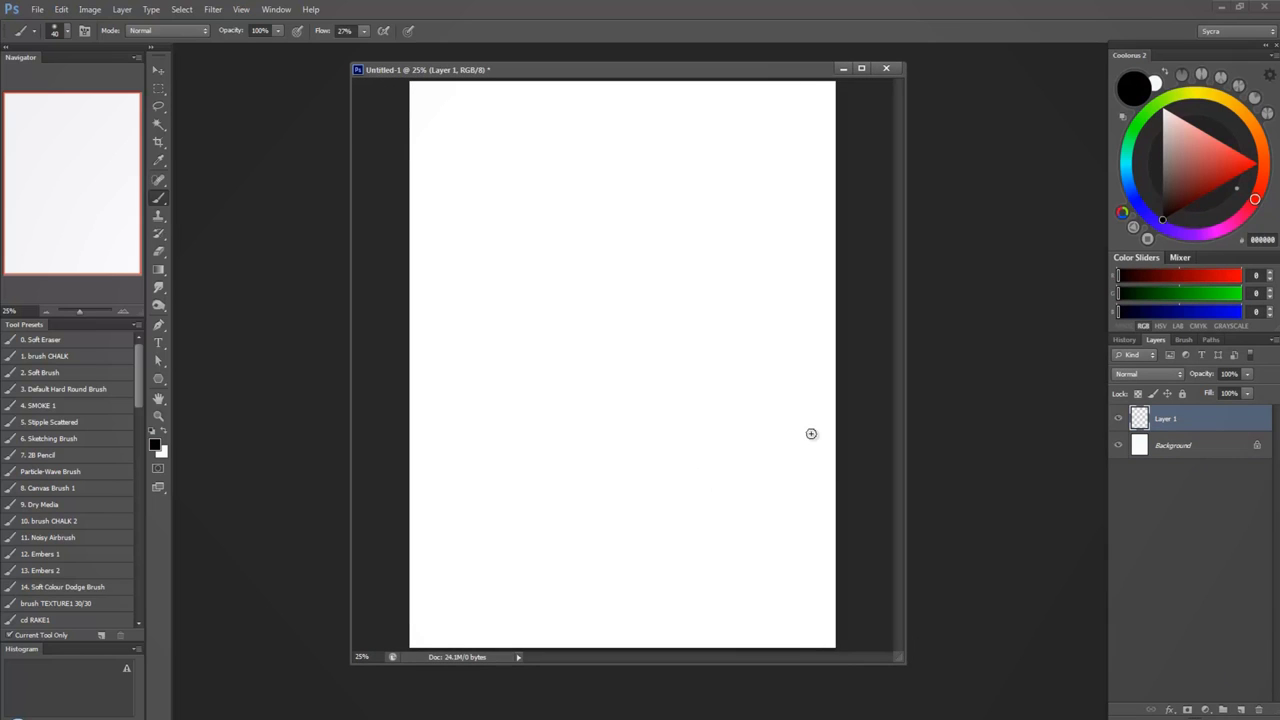
key("alt+BackSpace")
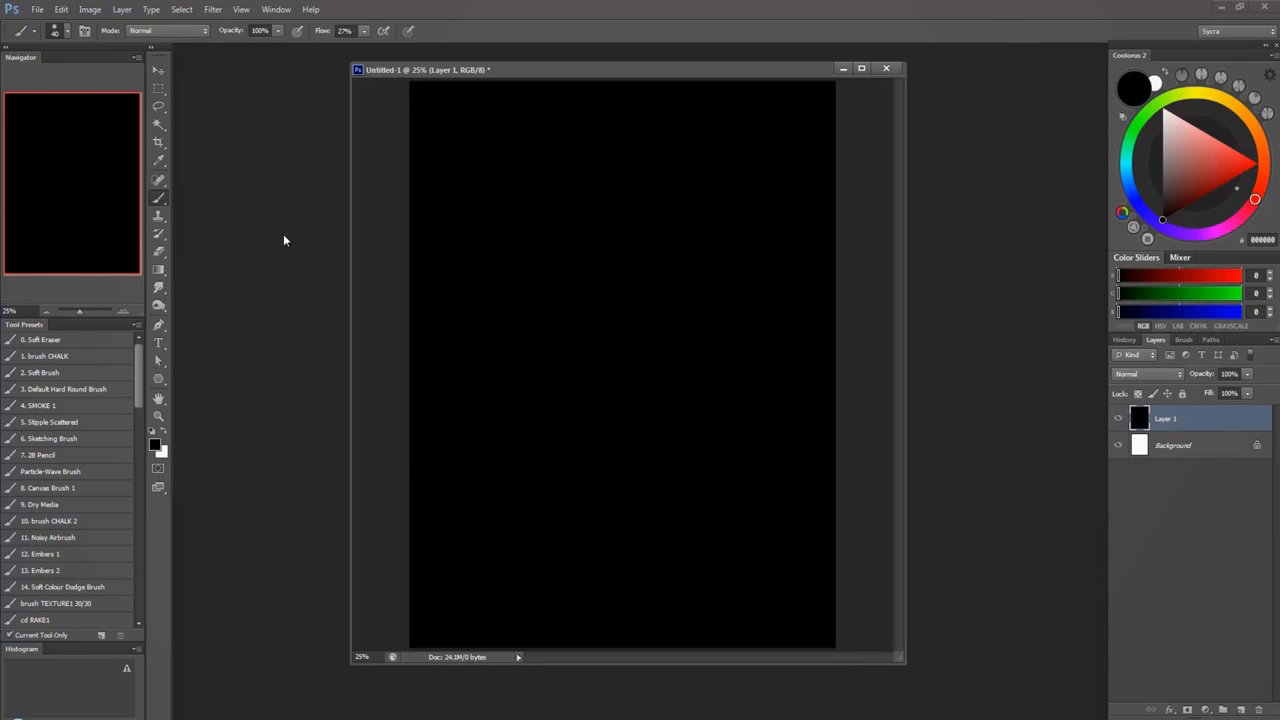
Cut a wide rectangular opening across the upper part of the black layer using the Rectangular Marquee tool, and deselect
left_click(158, 88)
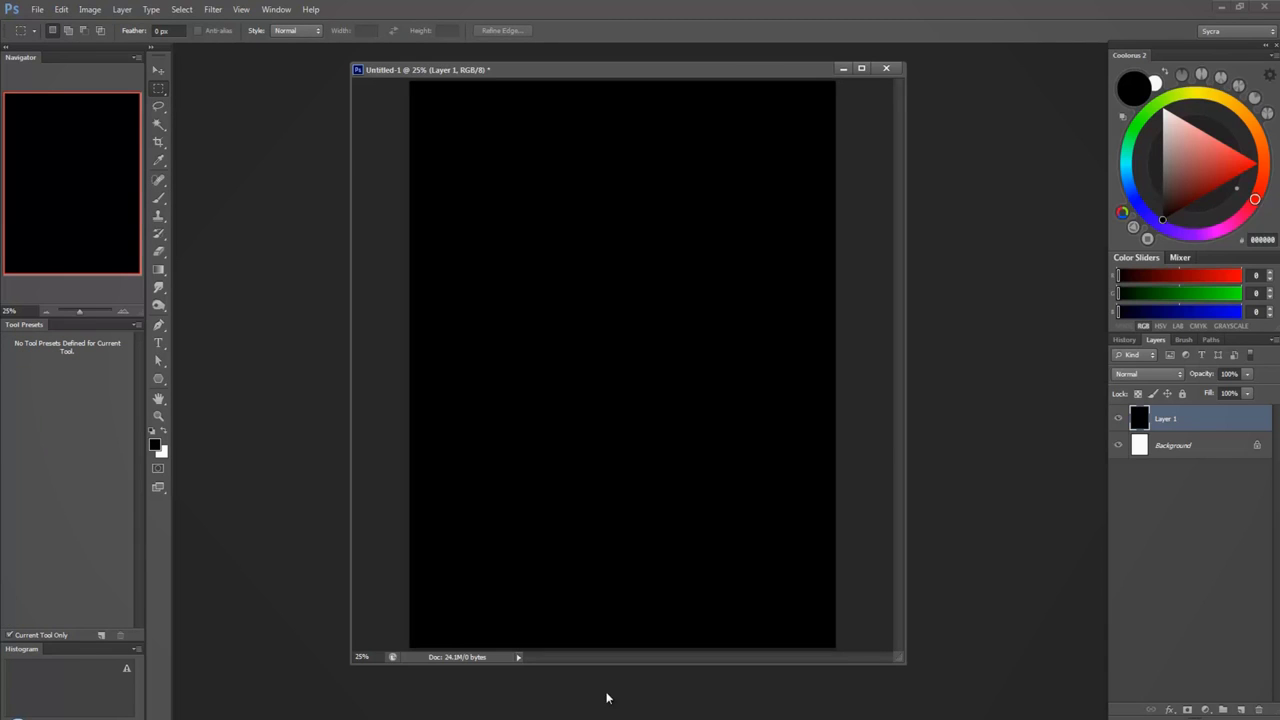
left_click_drag(610, 663, 616, 700)
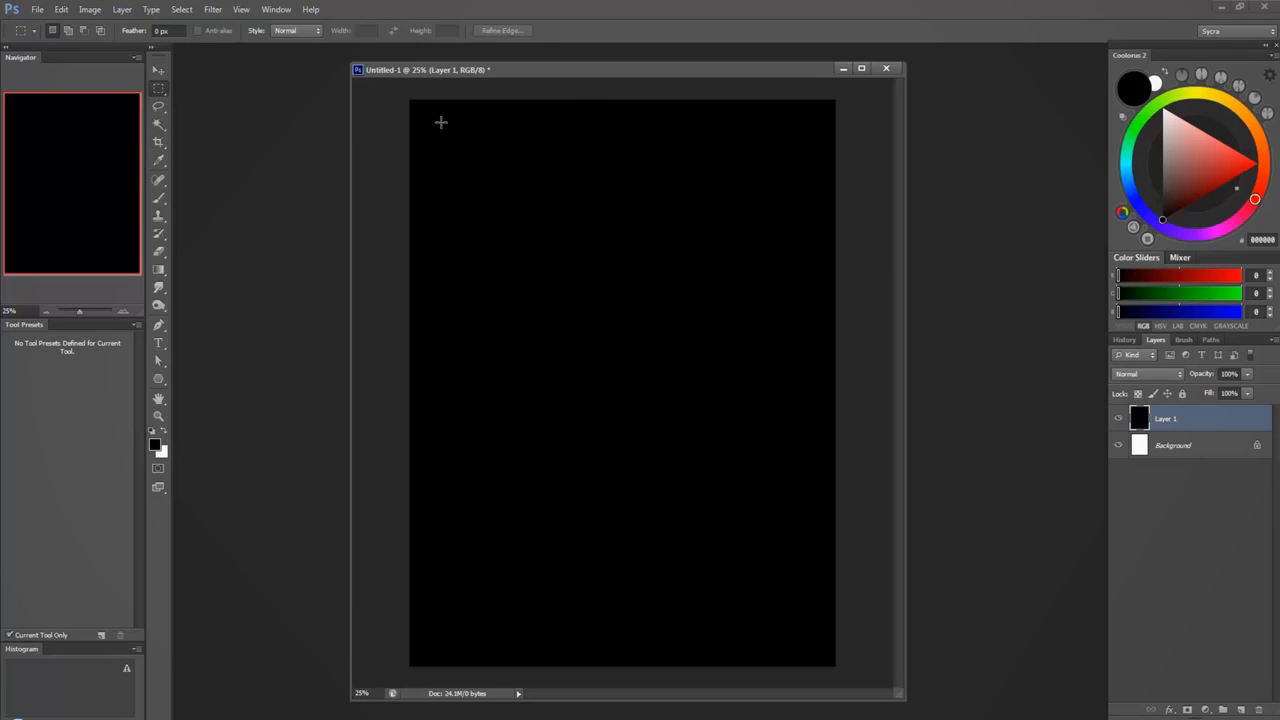
left_click_drag(440, 122, 714, 214)
left_click(714, 222)
left_click_drag(440, 122, 797, 241)
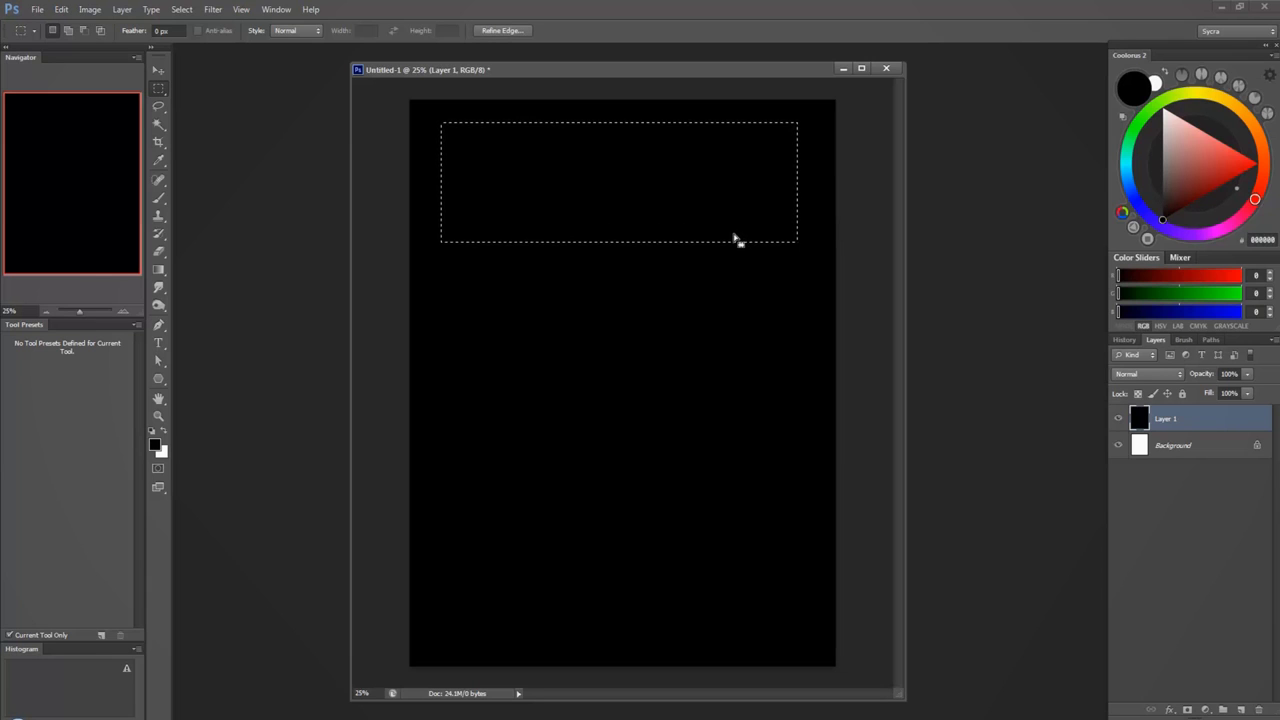
key("Delete")
key("ctrl+d")
Try cutting a roughly square opening below the wide panel, and undo it
left_click_drag(447, 281, 587, 422)
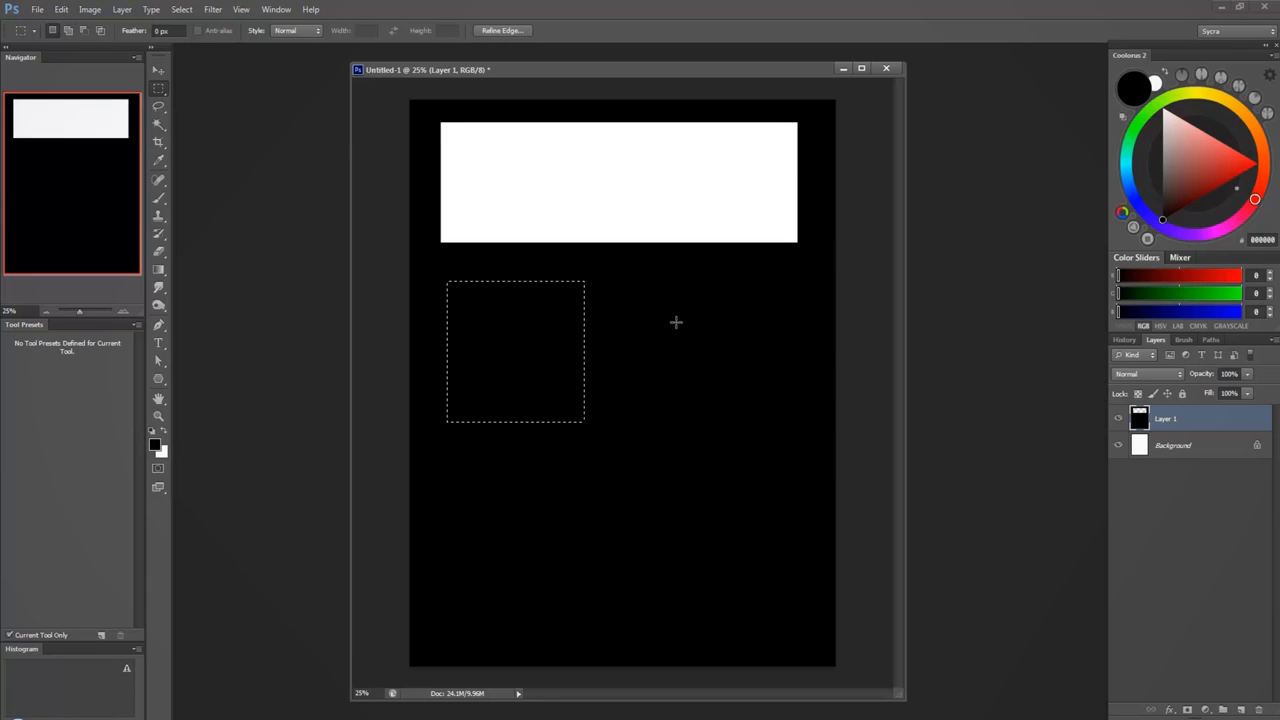
key("Delete")
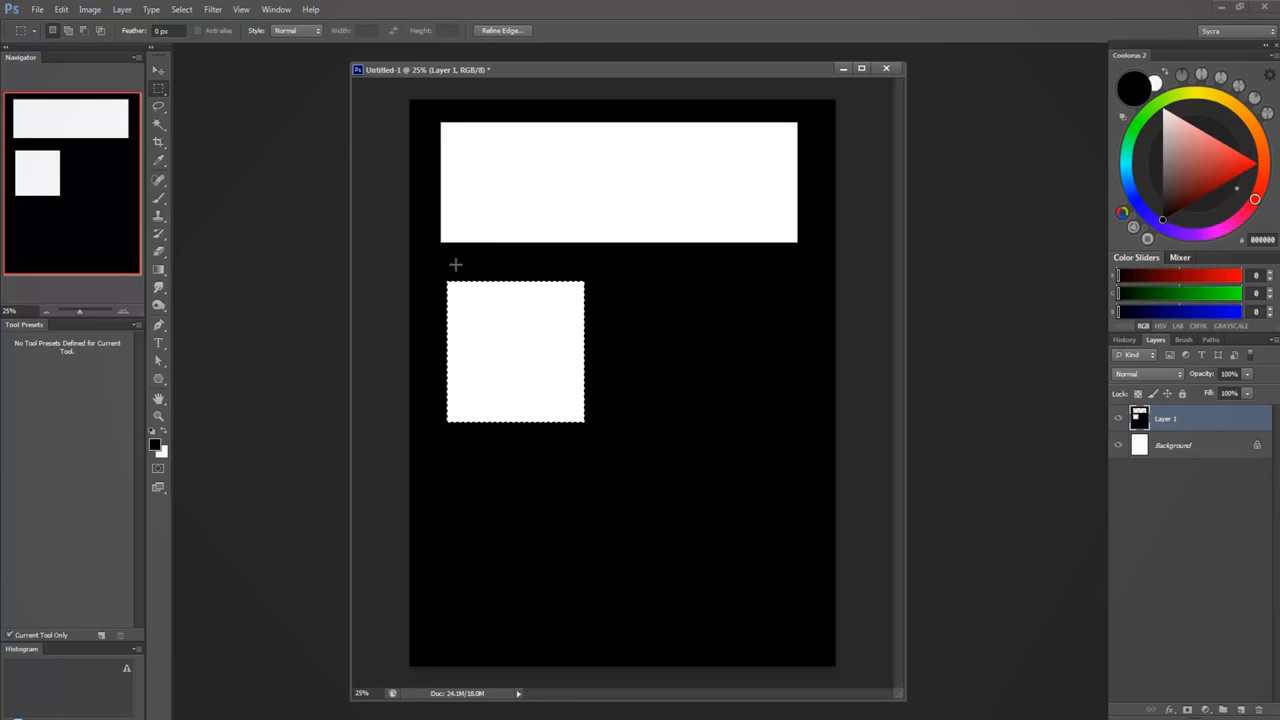
key("ctrl+alt+z")
key("ctrl+alt+z")
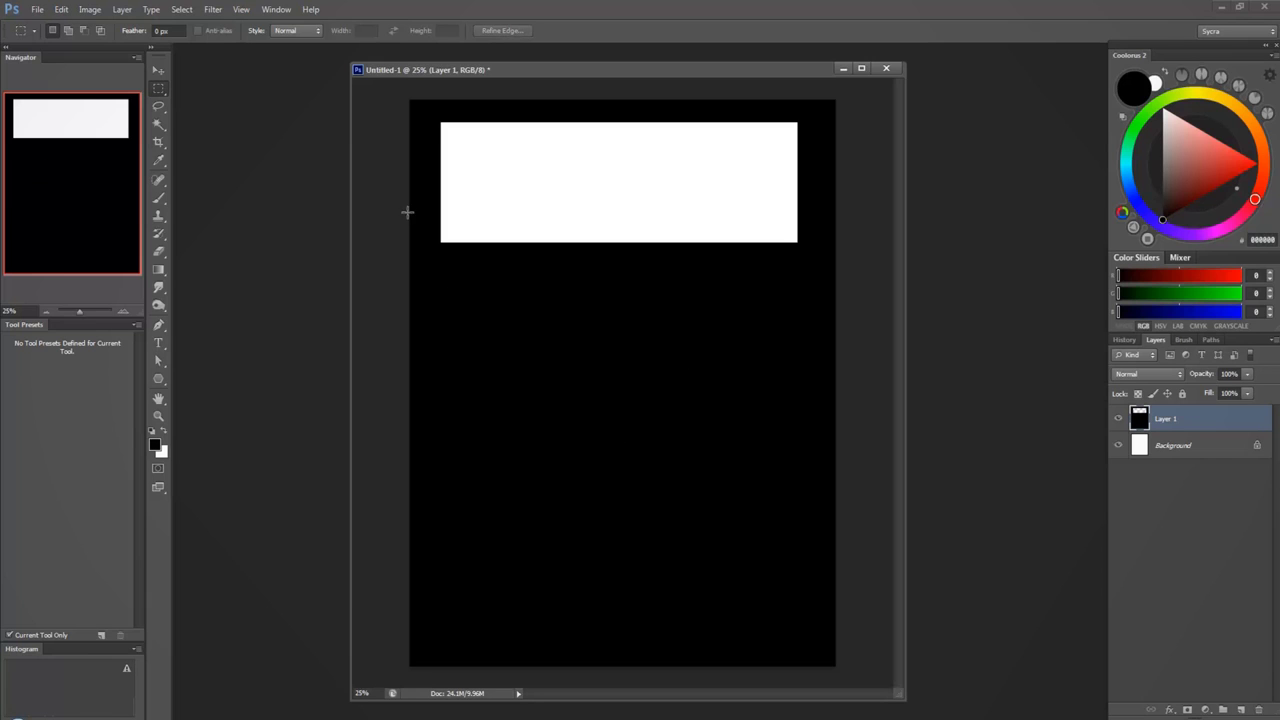
Set the marquee style to Fixed Ratio 16 by 9 and fill a white panel of that ratio below the wide one
left_click_drag(441, 257, 670, 337)
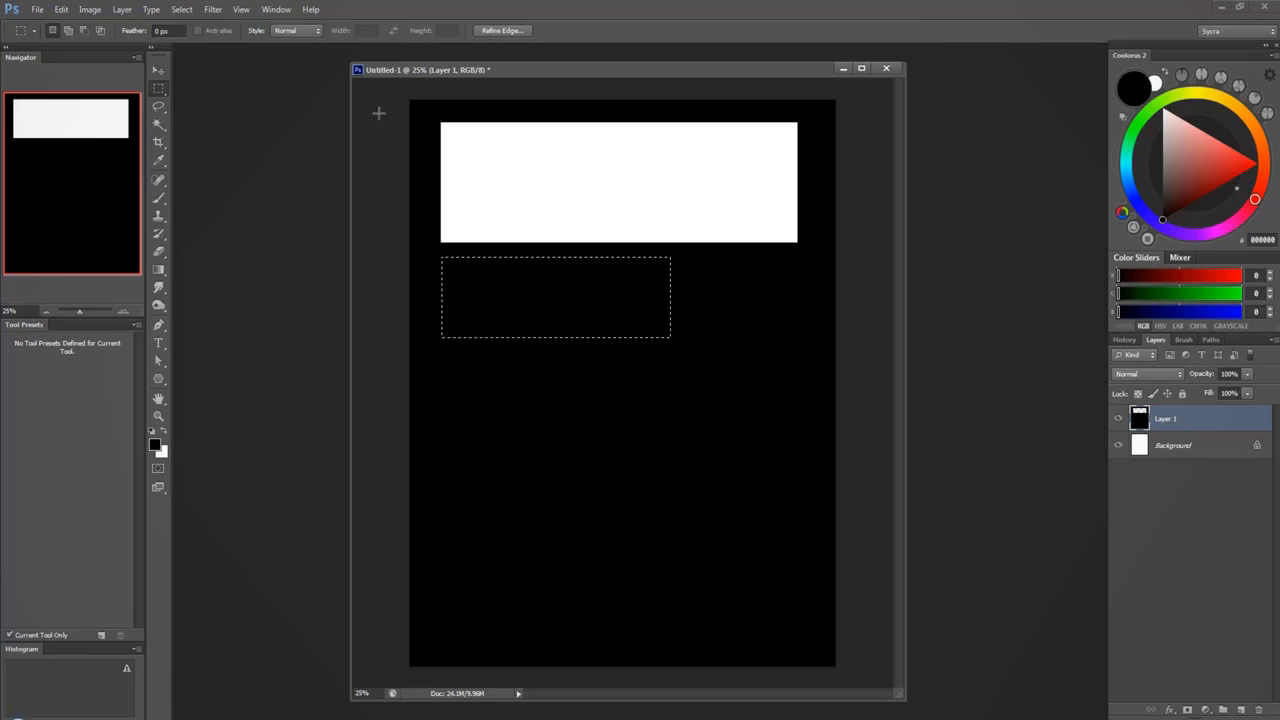
left_click(296, 31)
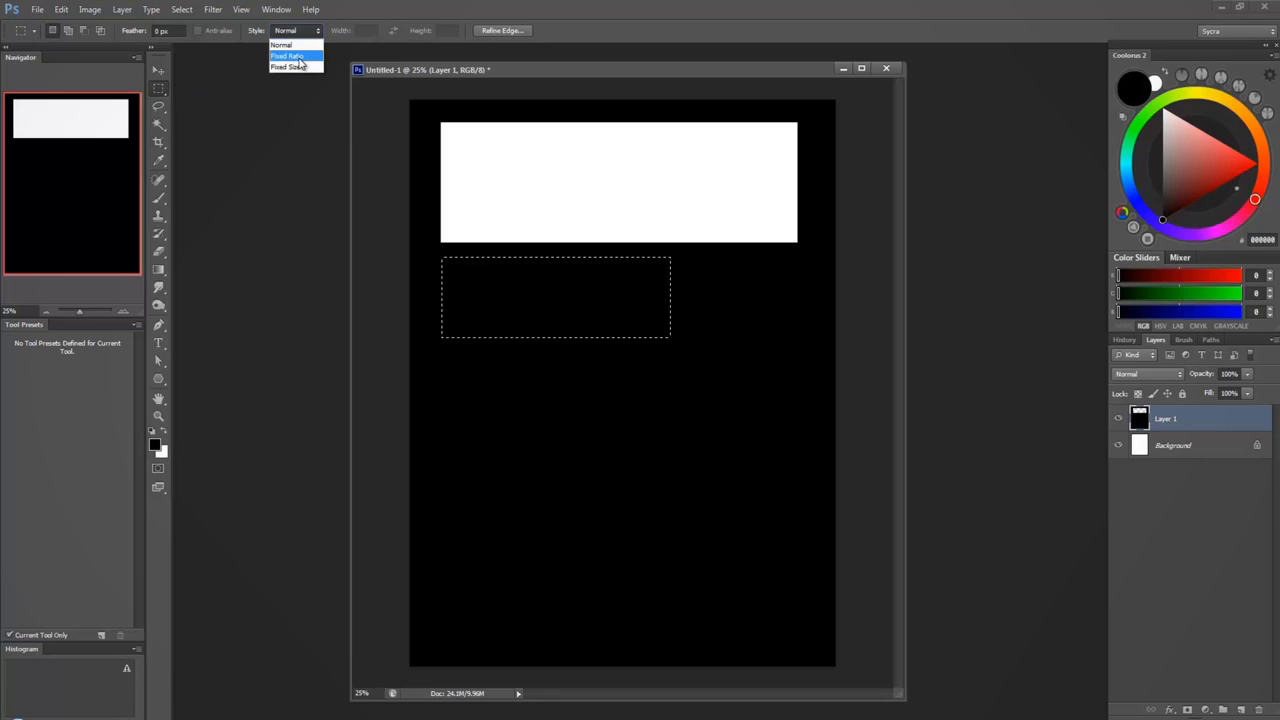
left_click(298, 57)
left_click(463, 274)
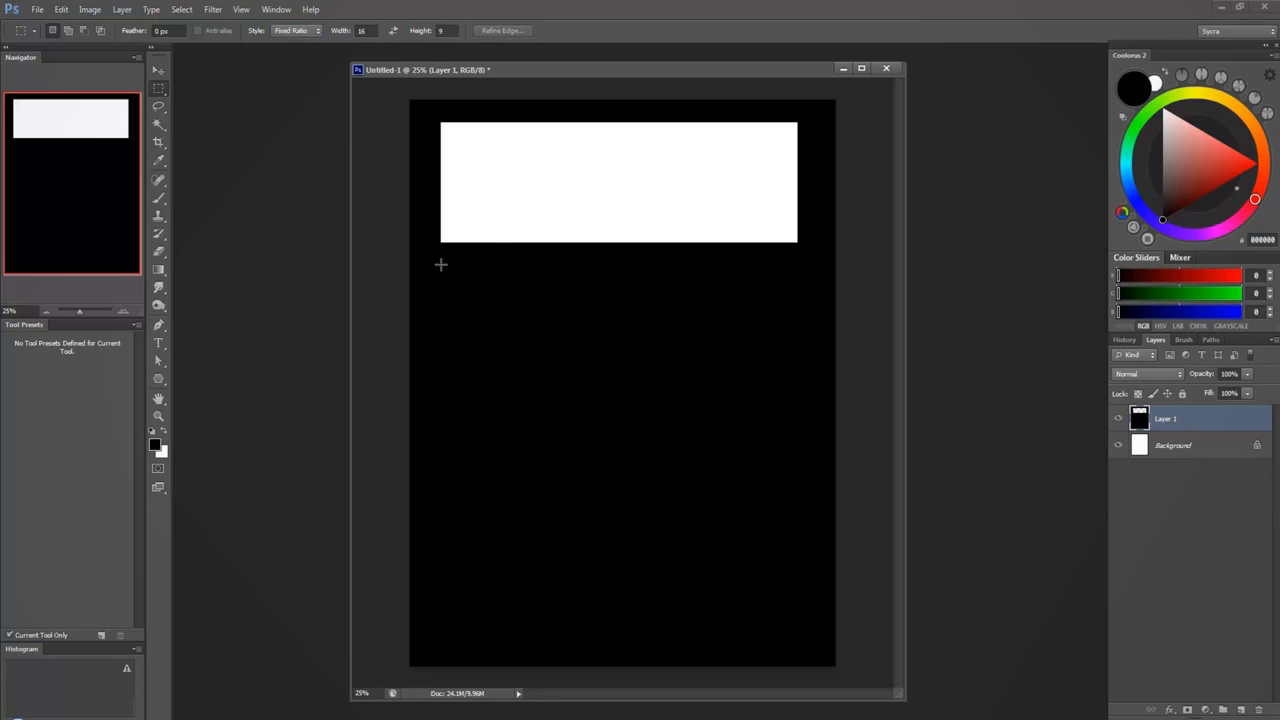
left_click_drag(441, 265, 650, 405)
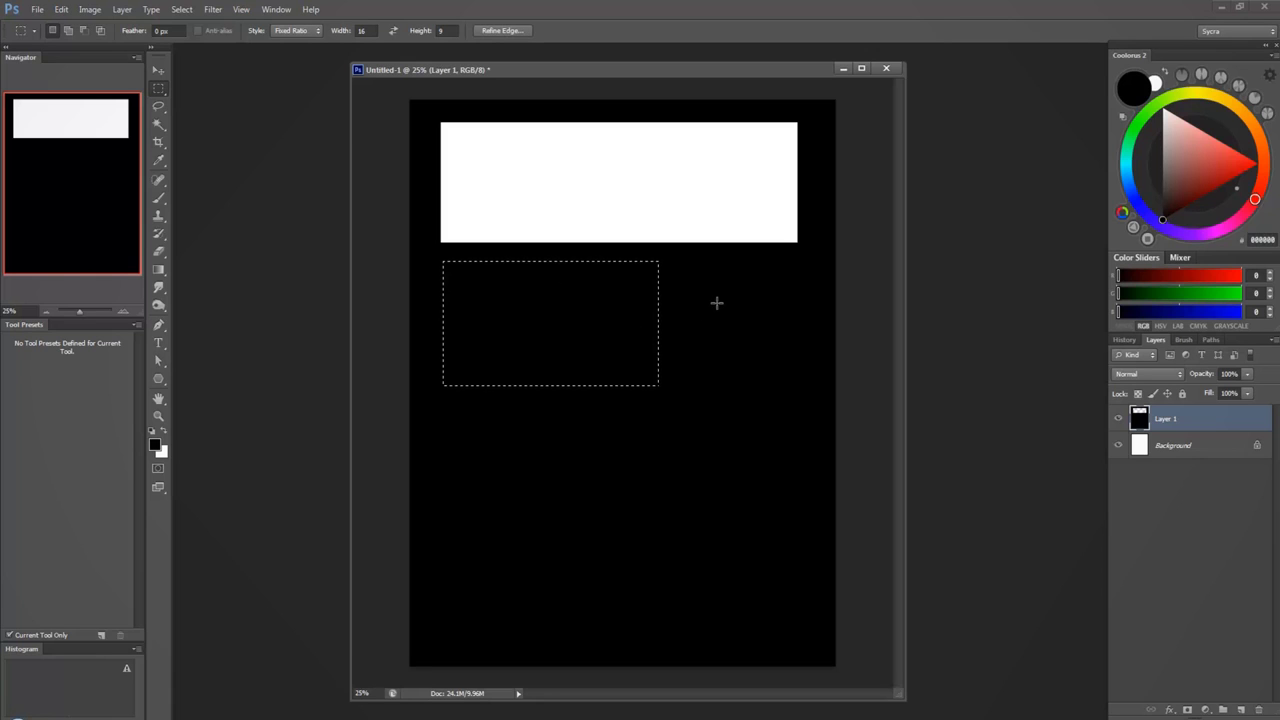
key("ctrl+BackSpace")
key("ctrl+d")
Return the marquee style to Normal and fill a wide white panel beneath the 16:9 panel
left_click_drag(452, 404, 820, 463)
left_click(305, 35)
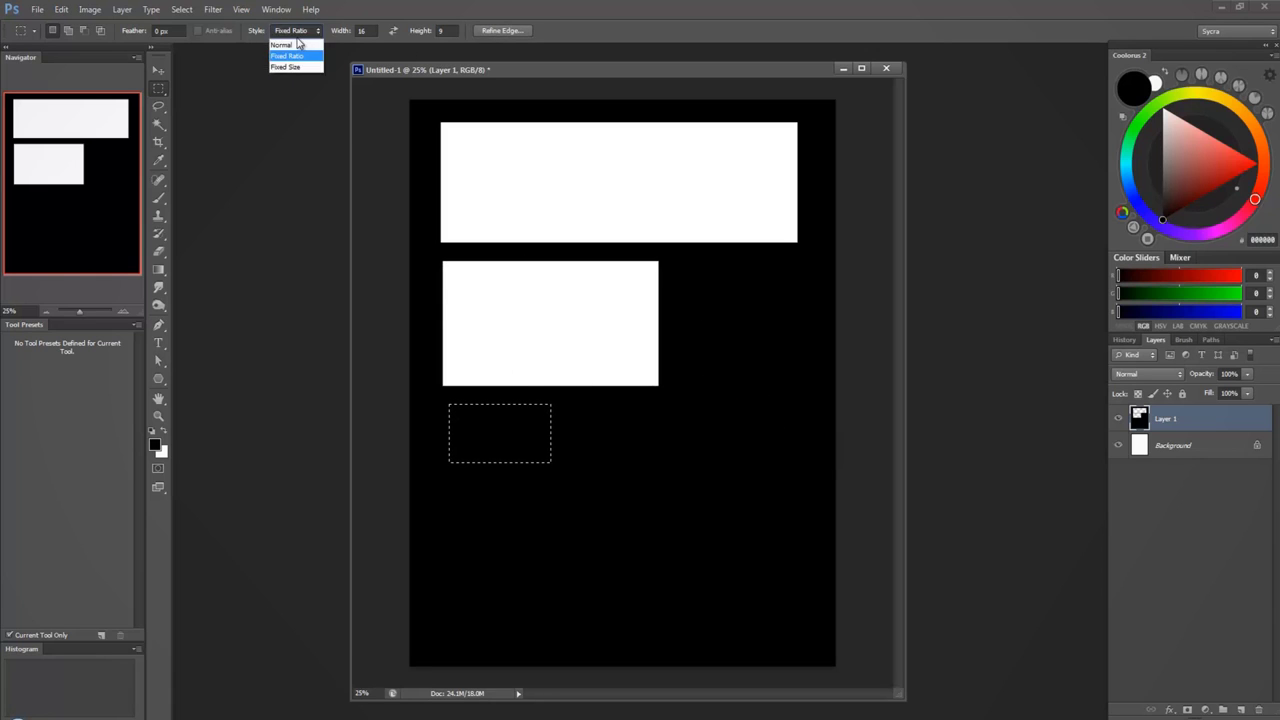
left_click(298, 38)
left_click(298, 35)
left_click(298, 46)
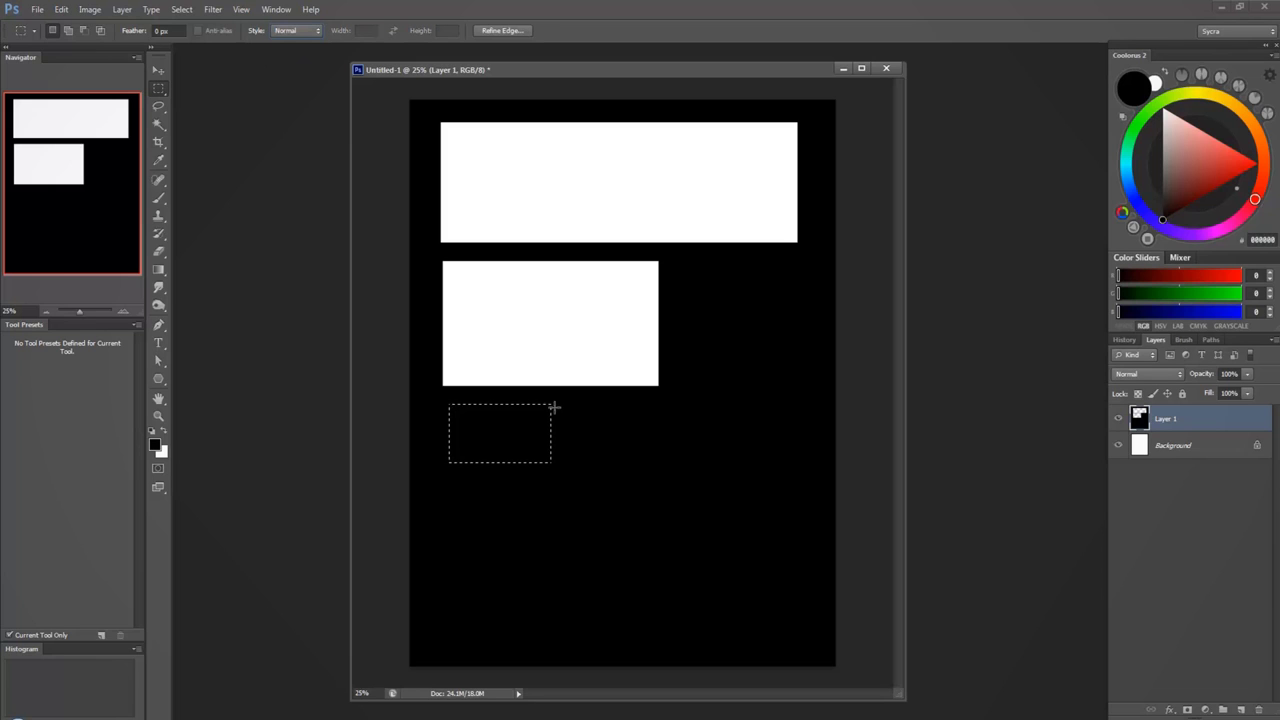
left_click(502, 419)
left_click_drag(444, 406, 813, 503)
key("ctrl+BackSpace")
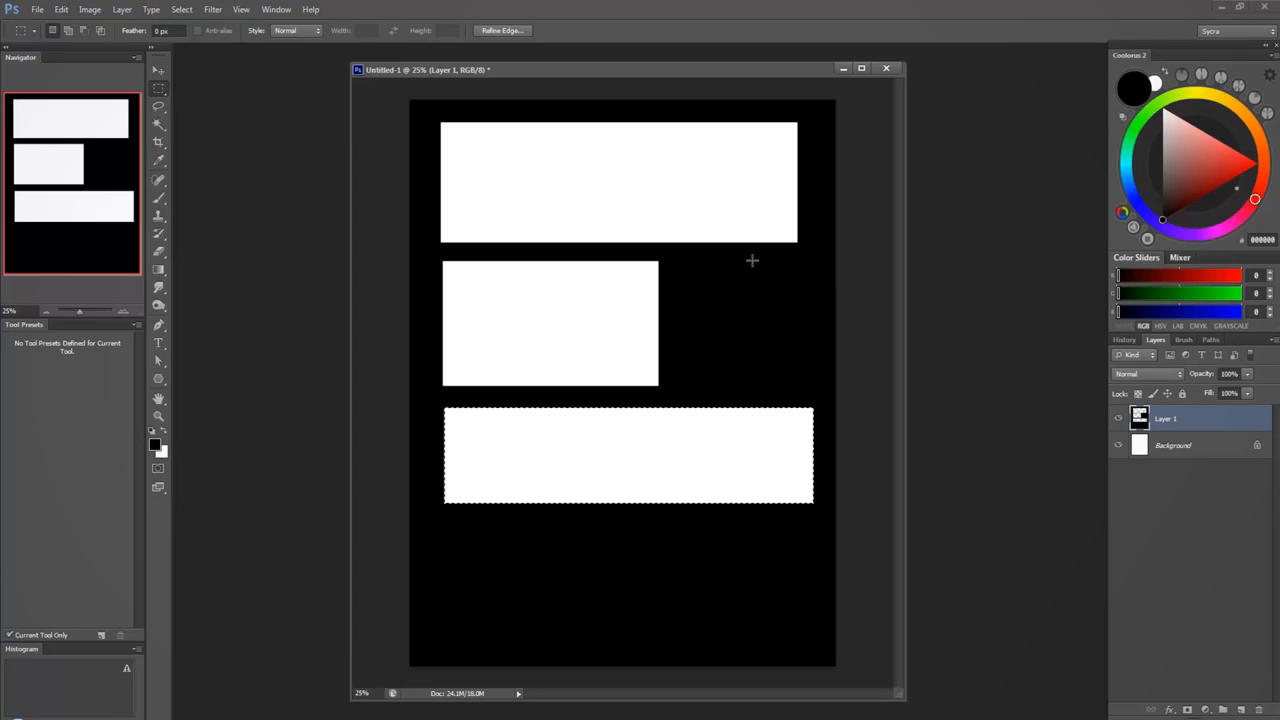
key("ctrl+d")
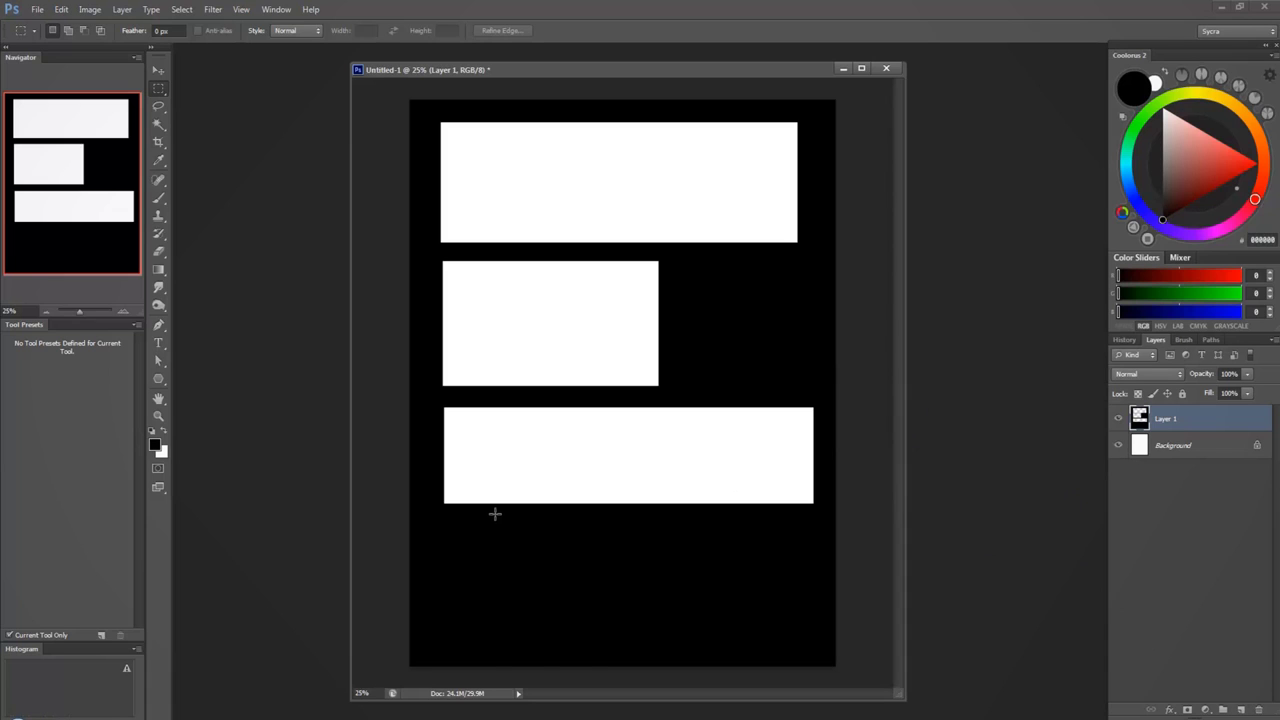
Fill a tall, narrow white panel in the lower-left corner of the page, and deselect
left_click_drag(494, 513, 549, 654)
left_click_drag(506, 600, 458, 596)
key("ctrl+BackSpace")
key("ctrl+d")
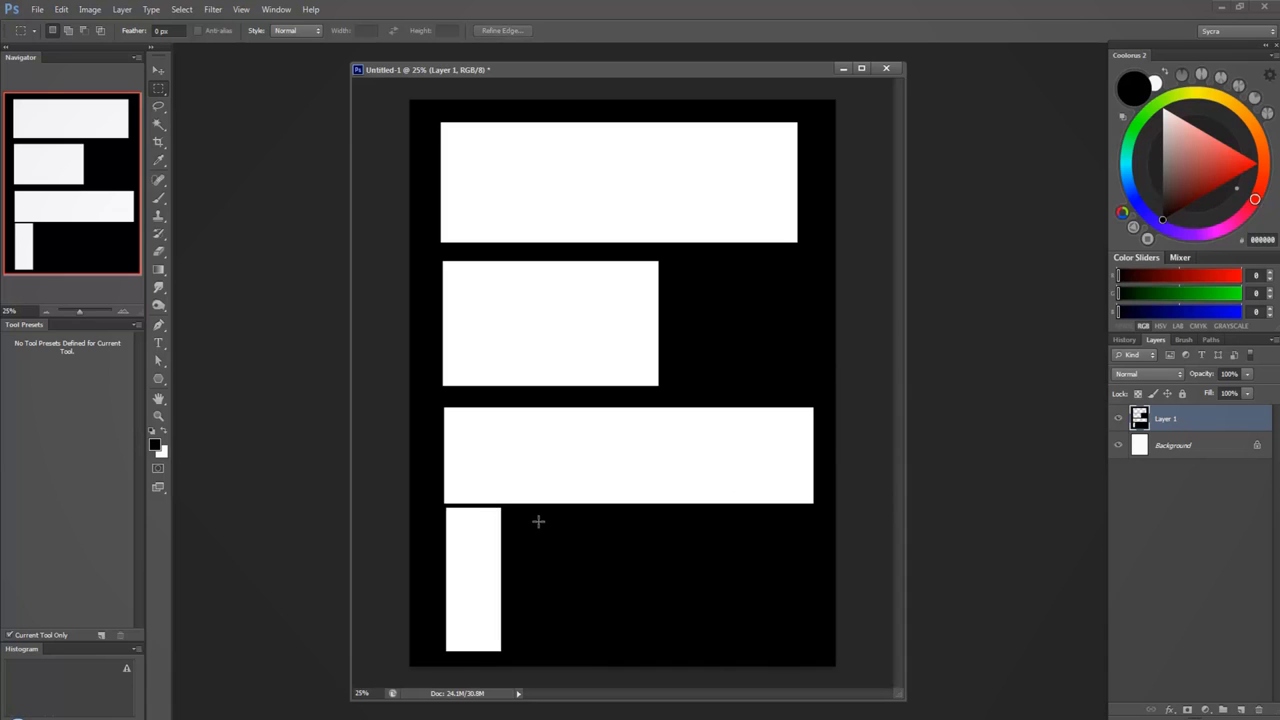
Fill two horizontal white panels, one above the other, beside the tall narrow panel
left_click_drag(535, 518, 761, 579)
key("ctrl+BackSpace")
key("ctrl+d")
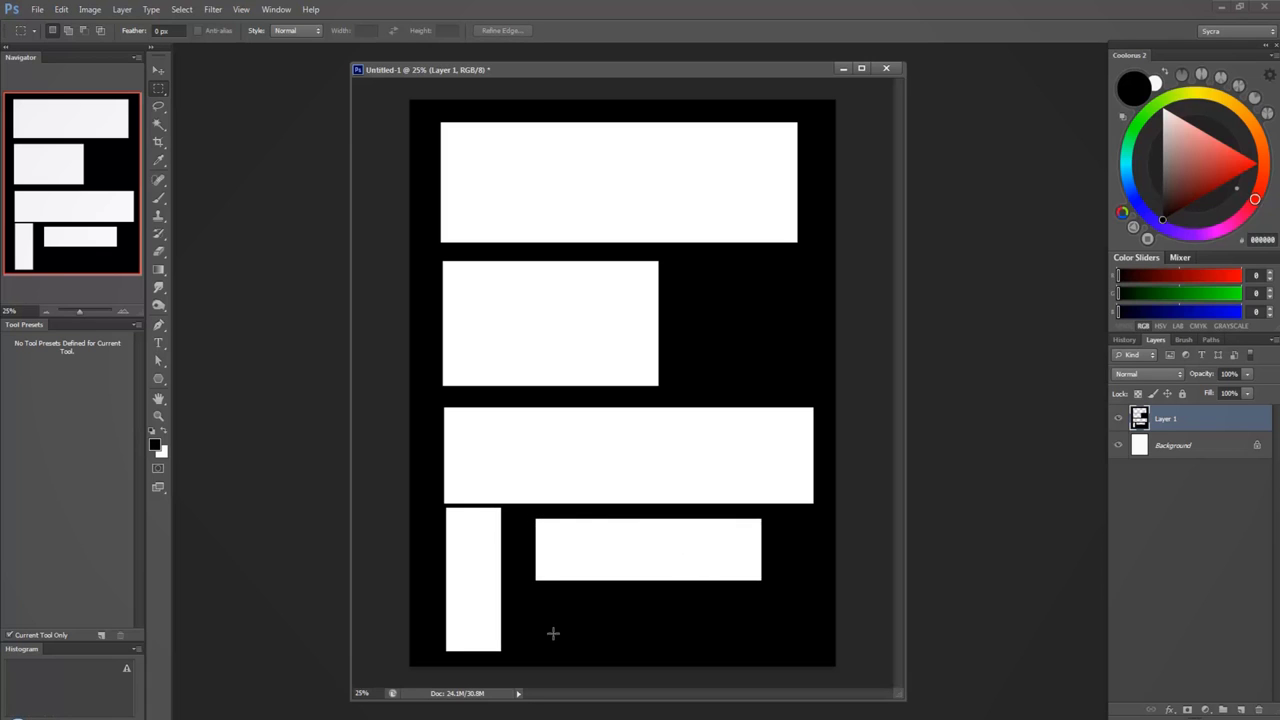
left_click_drag(540, 597, 782, 647)
key("ctrl+BackSpace")
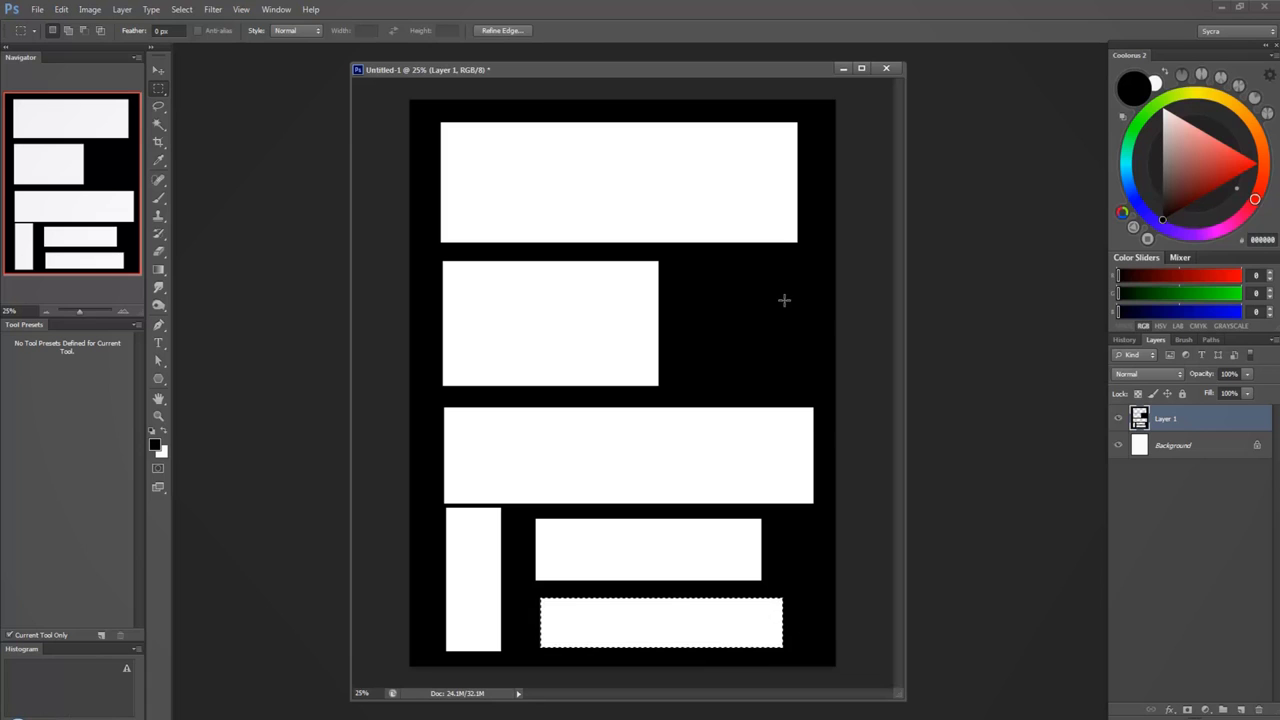
key("ctrl+d")
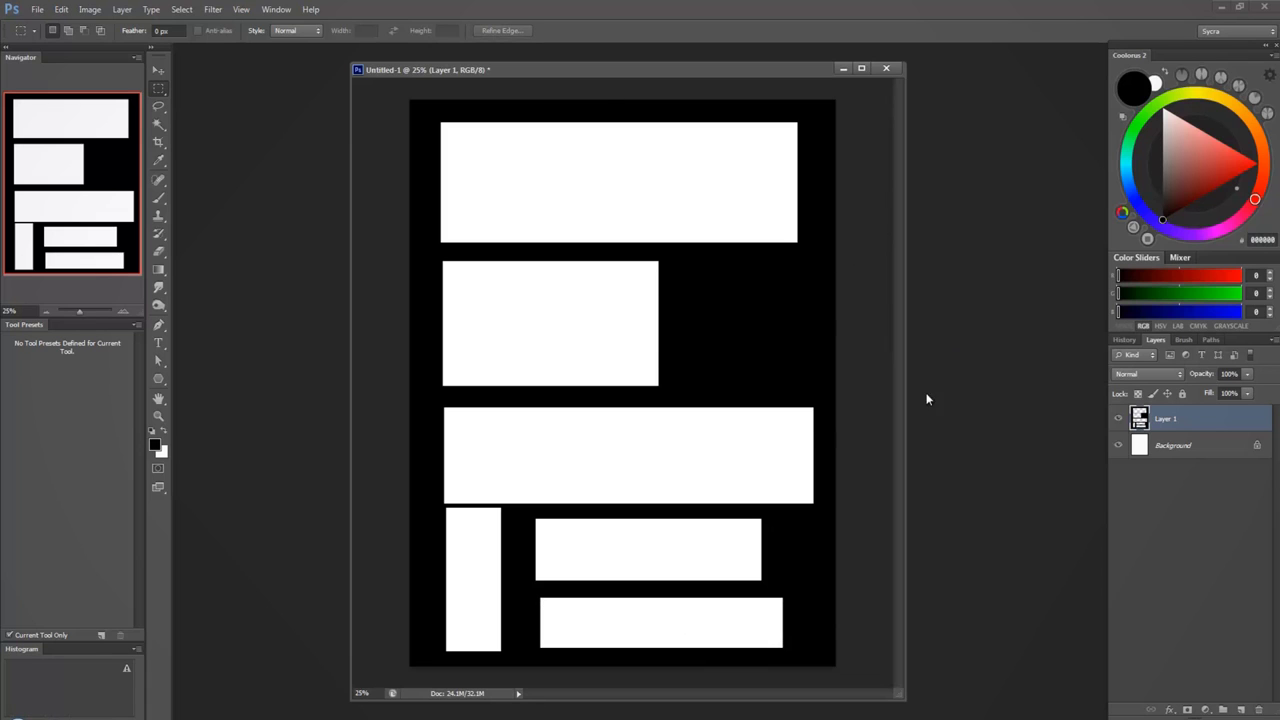
Add a new layer between the background and the panel layer, and choose the Default Hard Round Brush preset
left_click(1192, 450)
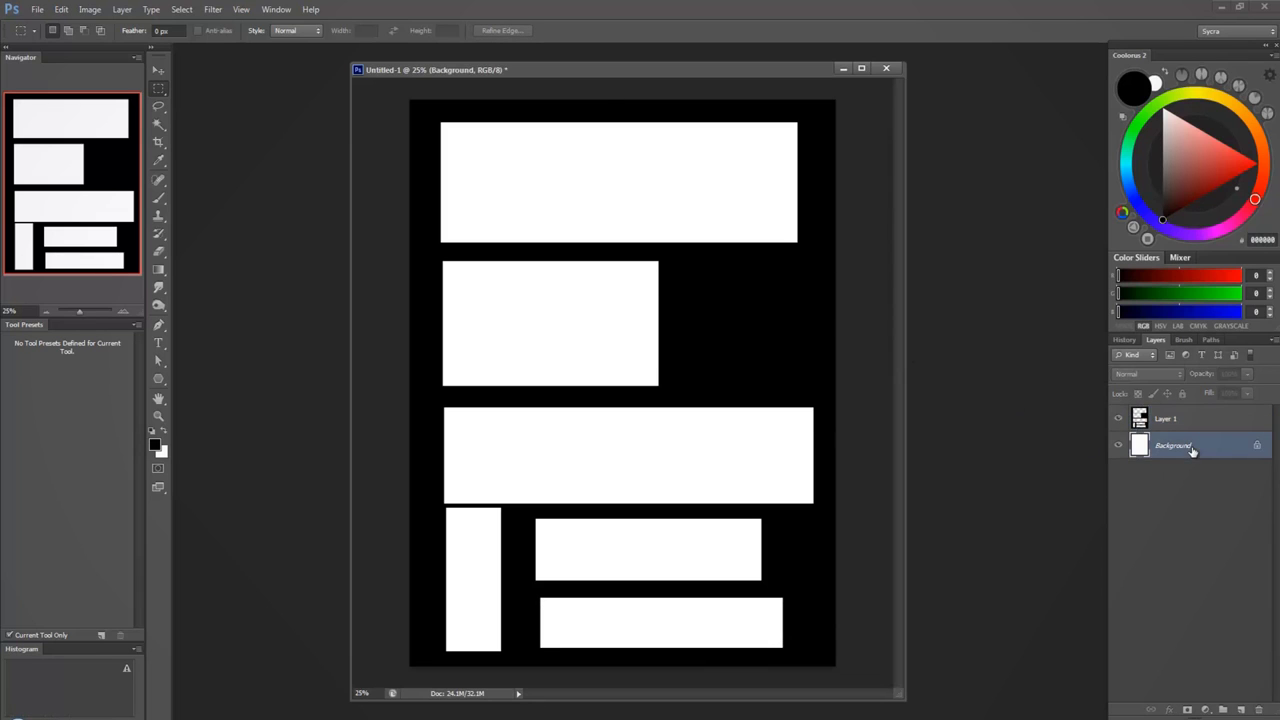
left_click(1242, 710)
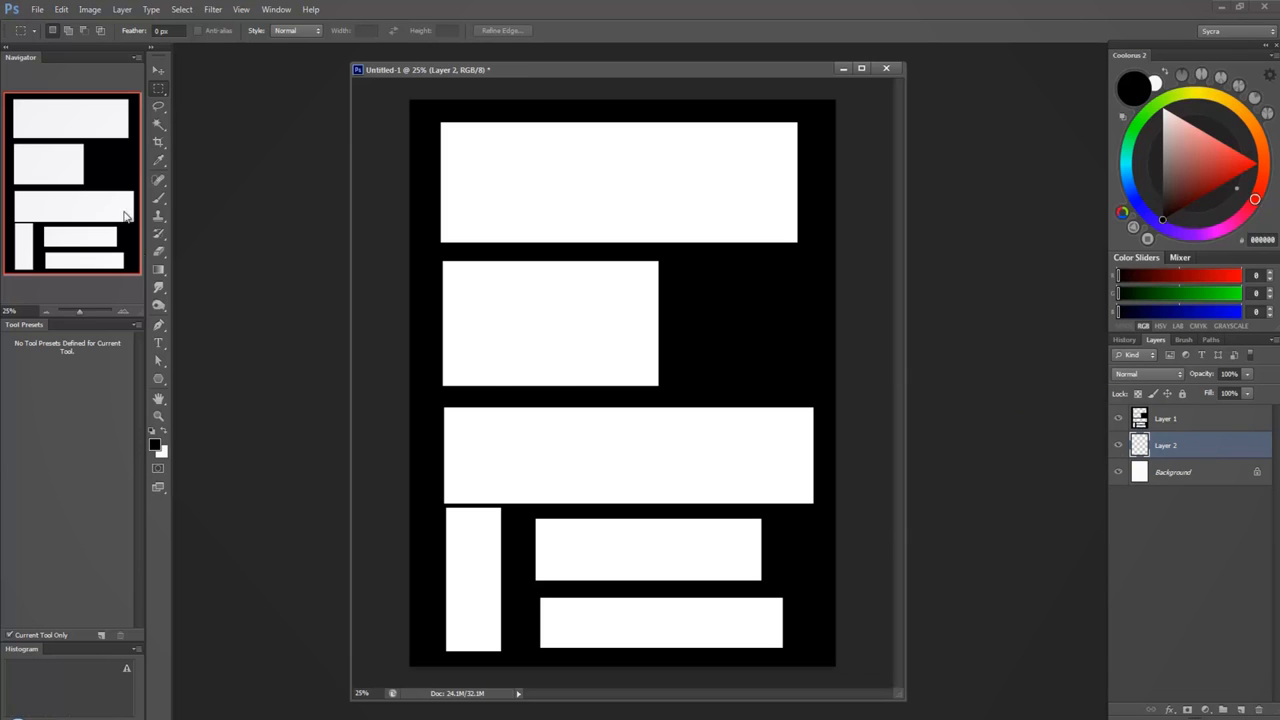
left_click(157, 203)
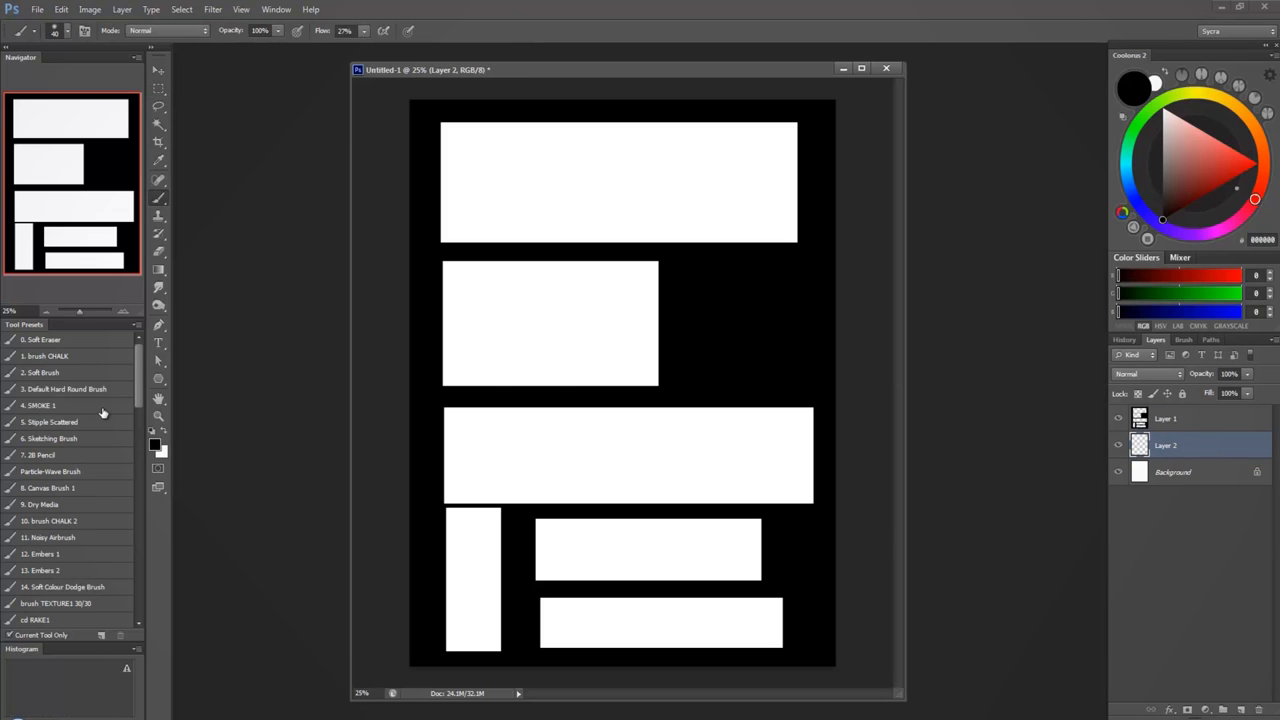
left_click(100, 389)
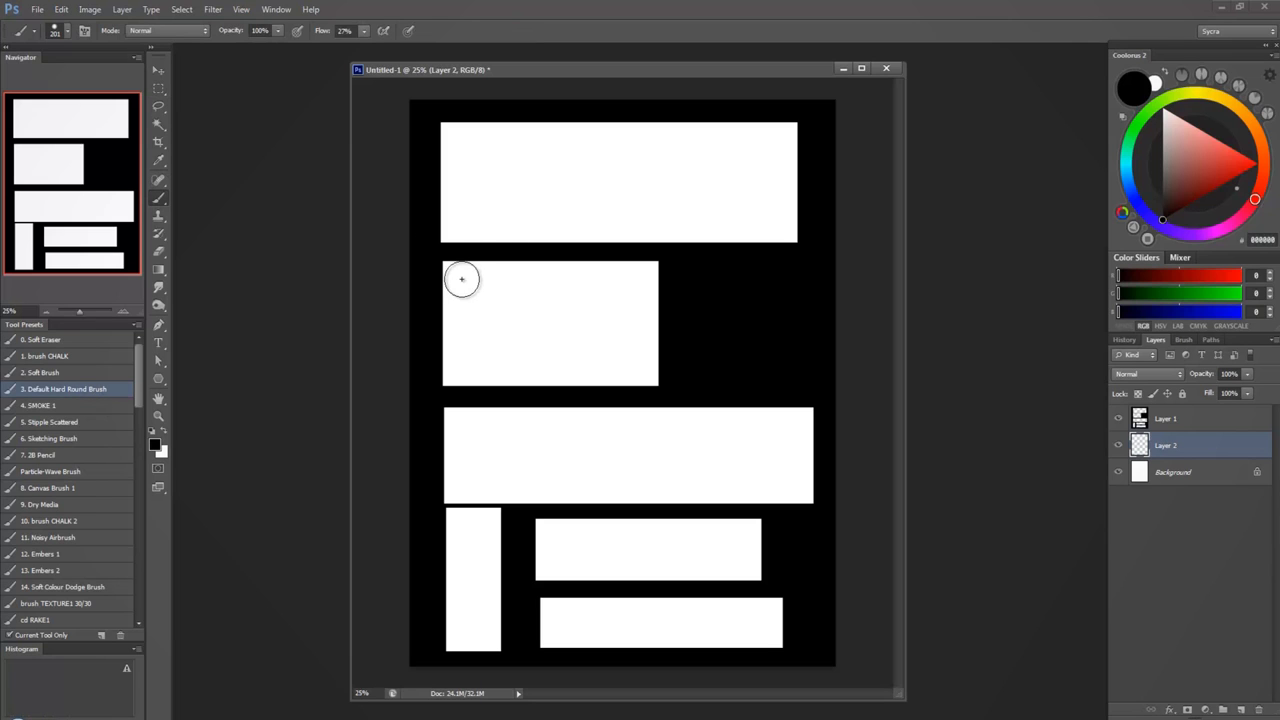
key("ctrl+minus")
key("ctrl+minus")
key("ctrl+minus")
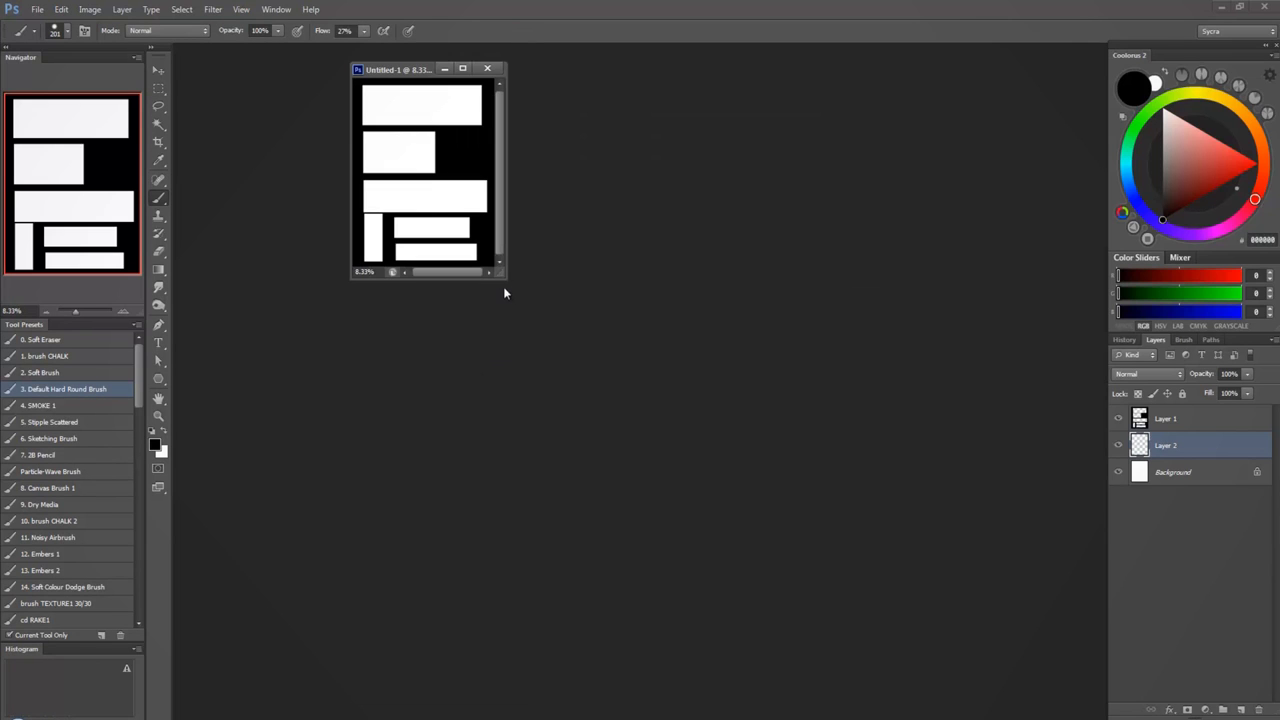
left_click_drag(505, 278, 964, 567)
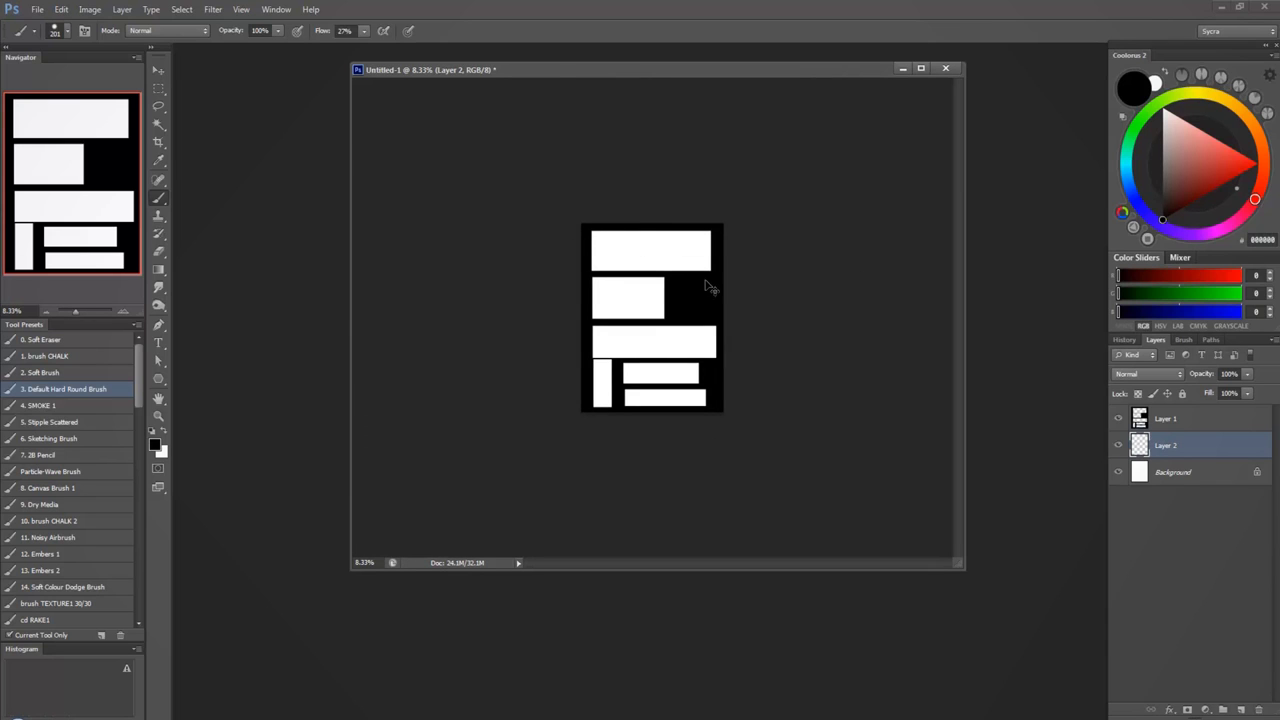
key("ctrl+plus")
key("ctrl+plus")
key("ctrl+plus")
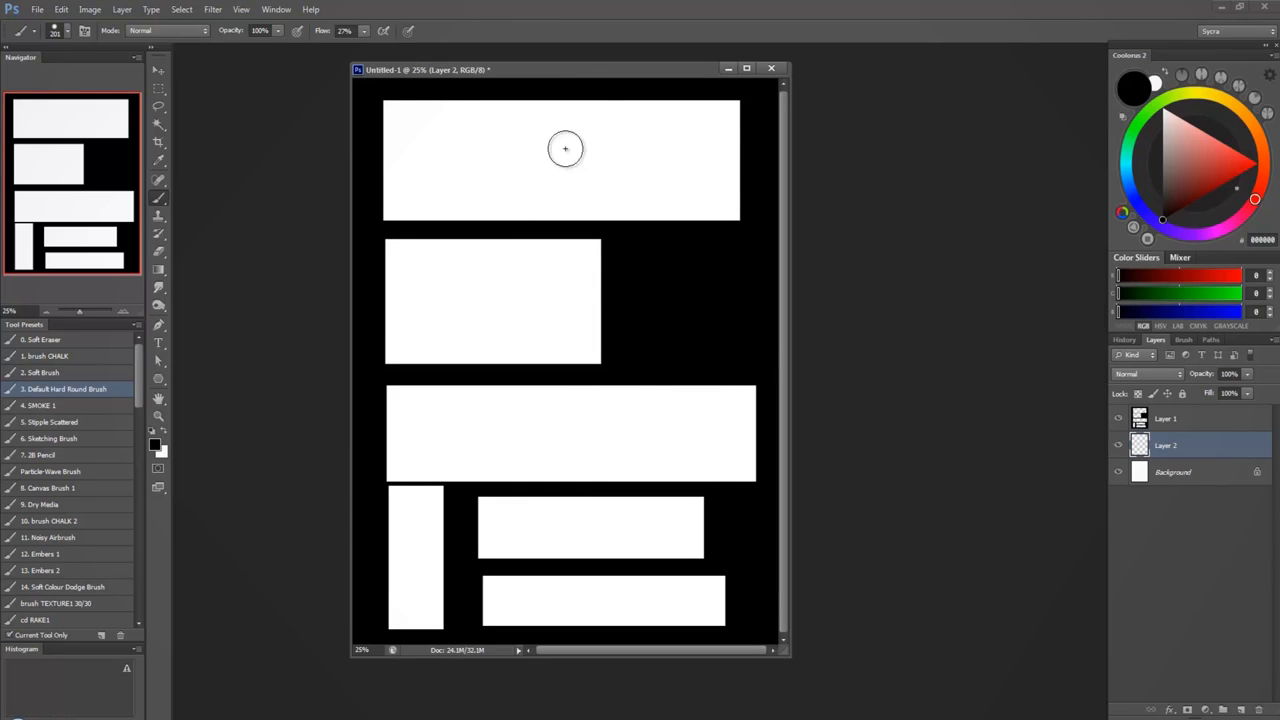
Reduce the brush size to 70 px and undo the test stroke in the top panel
left_click(726, 140)
key("bracketleft")
key("bracketleft")
key("bracketleft")
key("bracketleft")
key("bracketleft")
key("bracketleft")
key("bracketleft")
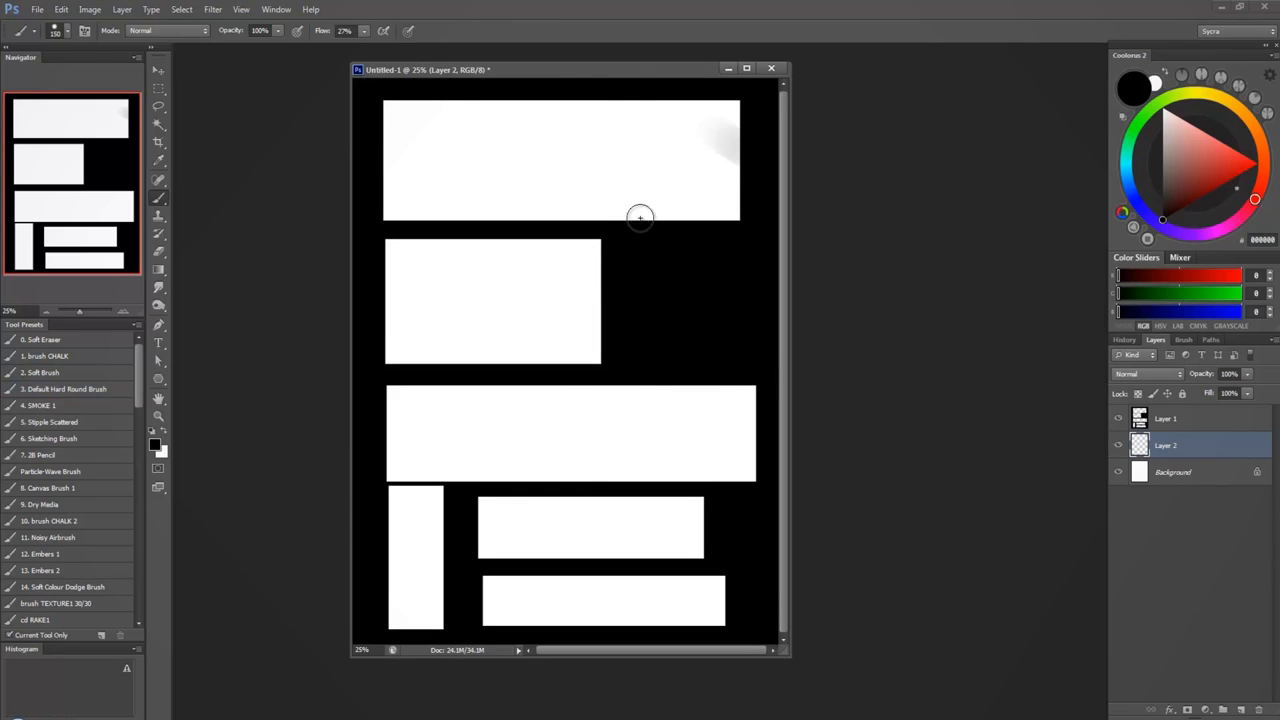
key("ctrl+z")
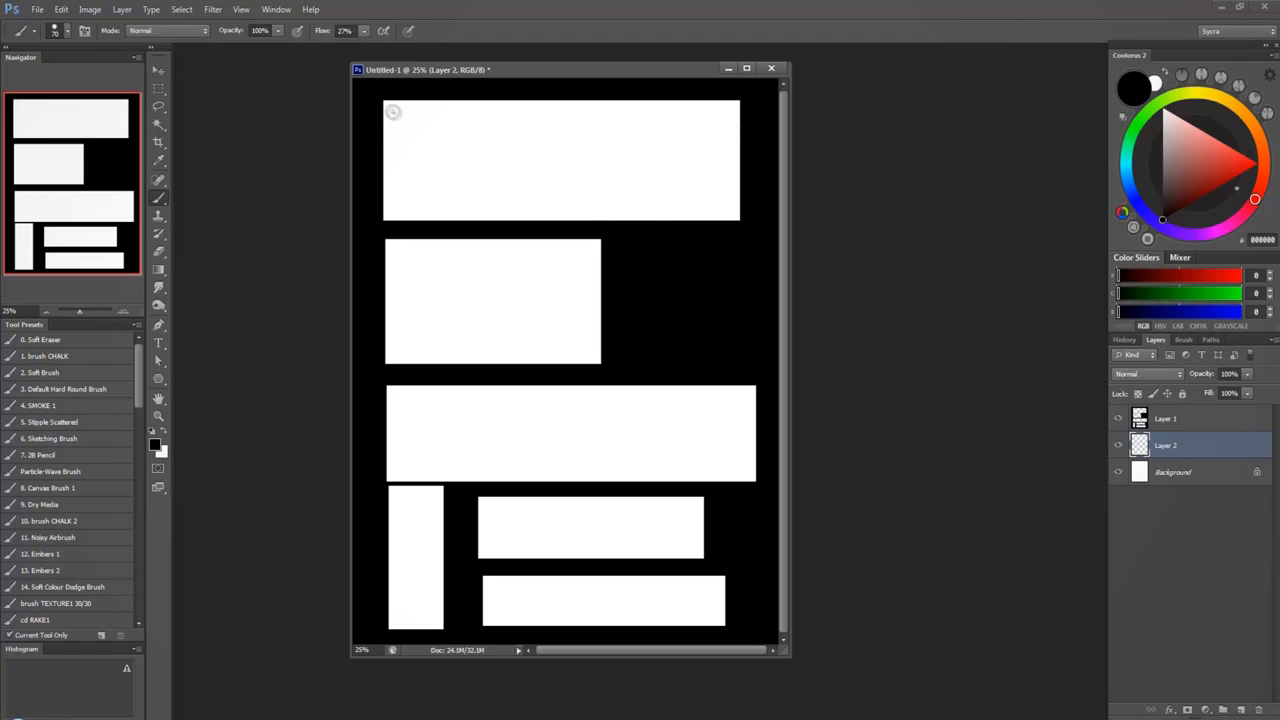
Try black brush strokes along the upper and lower edges of the top panel, undoing each one
left_click_drag(372, 123, 760, 114)
key("ctrl+z")
left_click_drag(371, 114, 760, 117)
key("ctrl+z")
left_click_drag(386, 207, 746, 214)
key("ctrl+z")
Paint a ground strip along the top panel's lower edge and a looping line above it in muted green 446843
left_click(1219, 168)
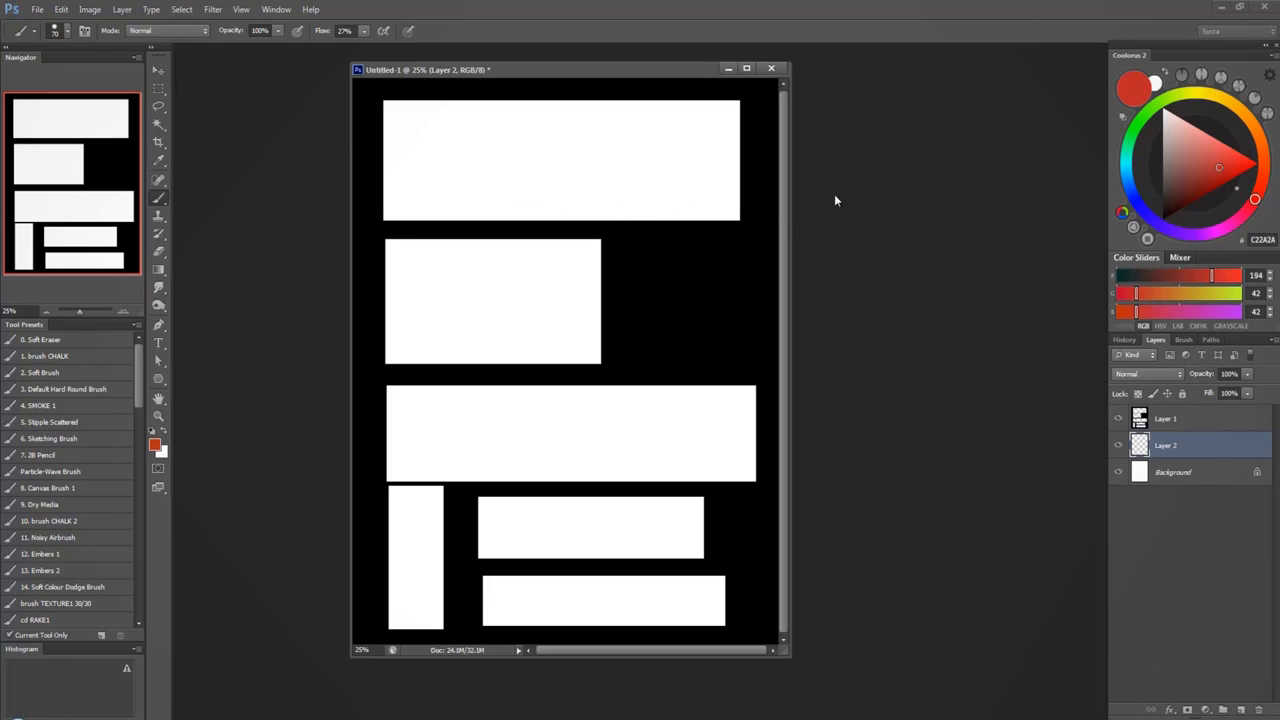
left_click(1134, 127)
left_click(1176, 182)
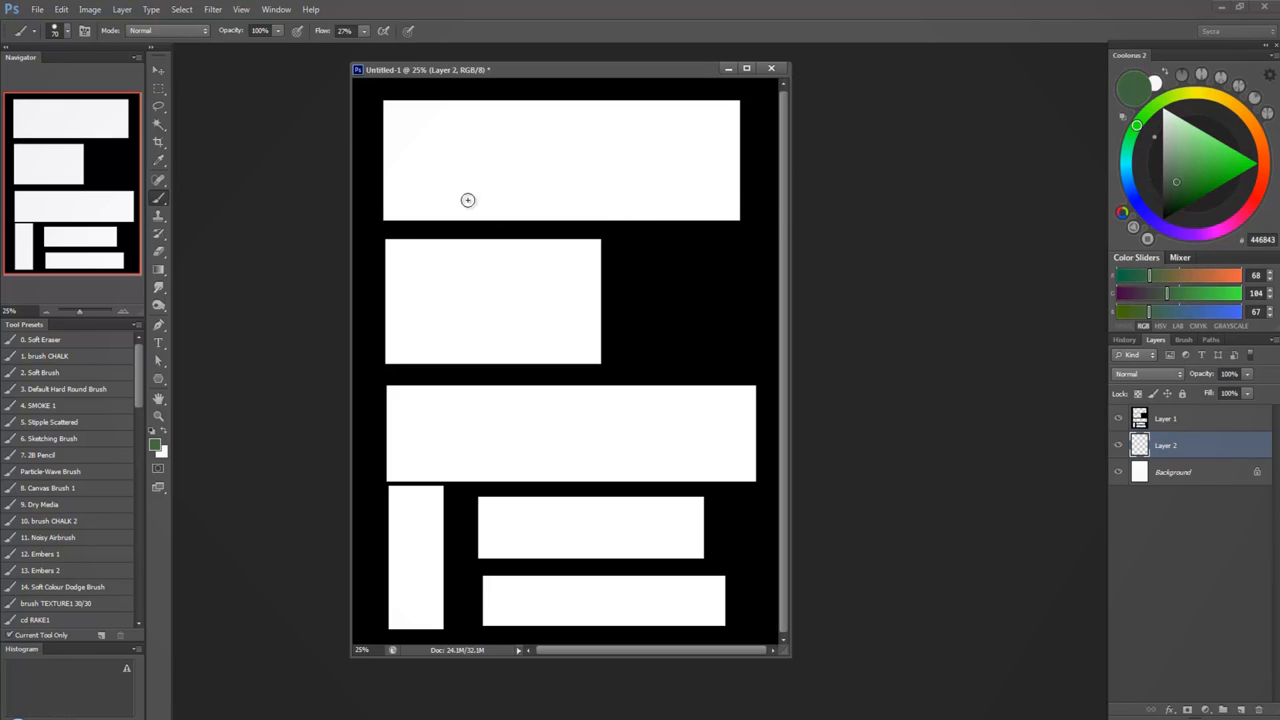
mouse_move(385, 211)
left_mouse_down()
mouse_move(759, 210)
mouse_move(395, 219)
mouse_move(749, 193)
mouse_move(633, 202)
left_mouse_up()
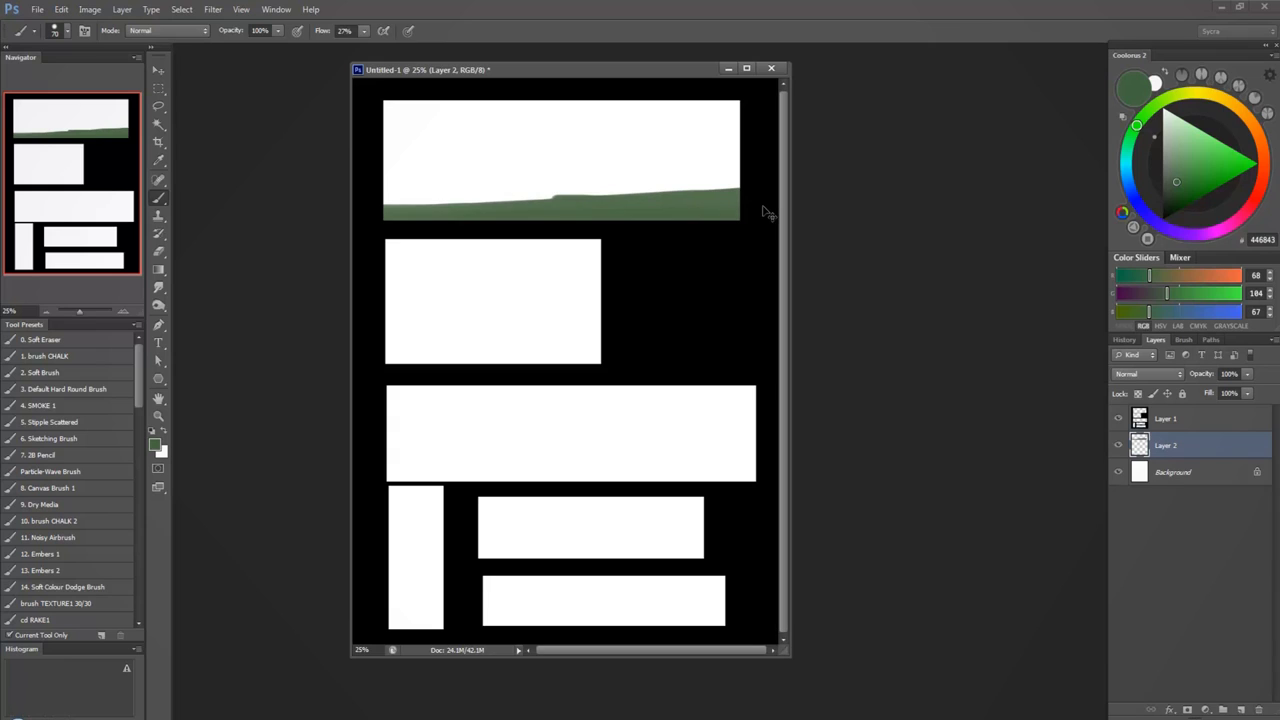
mouse_move(475, 104)
left_mouse_down()
mouse_move(500, 182)
mouse_move(556, 103)
mouse_move(627, 160)
left_mouse_up()
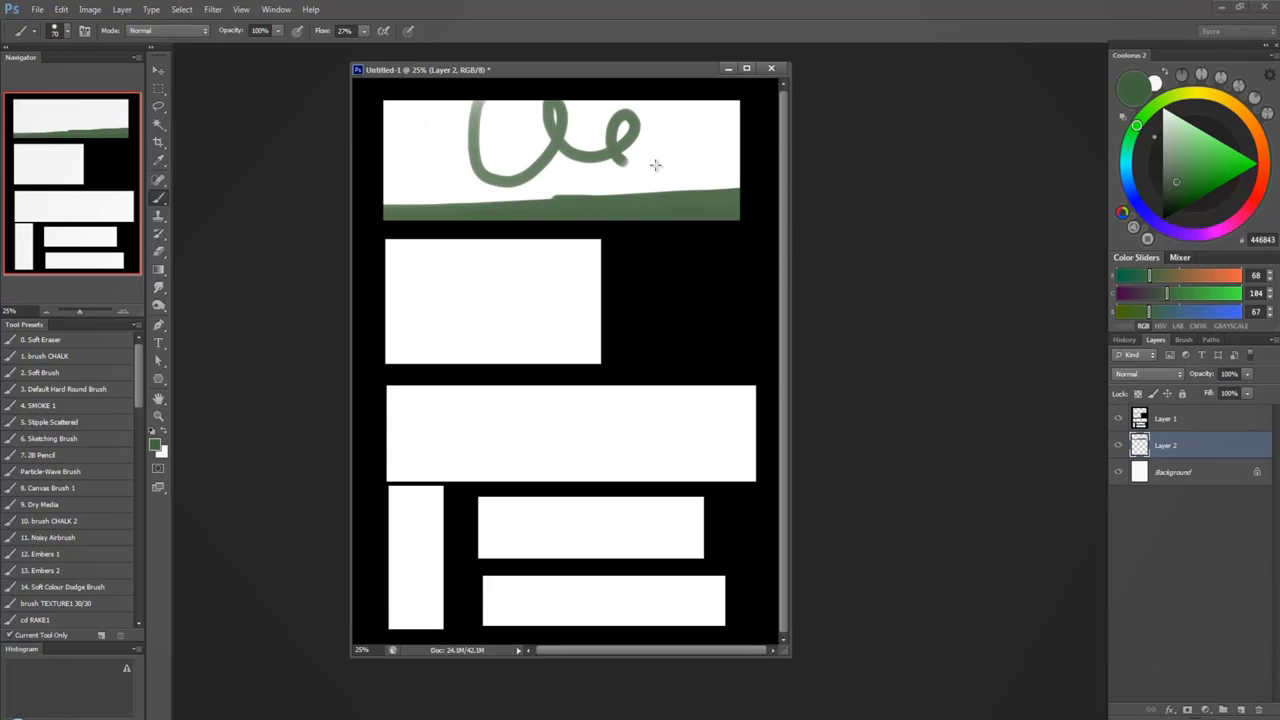
Undo the looping line, try covering the top panel with green brush strokes, and undo all the green paint
key("ctrl+z")
mouse_move(381, 112)
left_mouse_down()
mouse_move(742, 116)
mouse_move(393, 128)
mouse_move(725, 138)
mouse_move(361, 151)
mouse_move(720, 145)
mouse_move(489, 166)
mouse_move(466, 187)
mouse_move(740, 181)
mouse_move(464, 204)
mouse_move(737, 189)
mouse_move(409, 190)
mouse_move(545, 145)
mouse_move(403, 157)
mouse_move(395, 127)
mouse_move(386, 155)
mouse_move(671, 131)
mouse_move(432, 175)
mouse_move(728, 137)
mouse_move(429, 198)
mouse_move(737, 170)
mouse_move(661, 168)
mouse_move(688, 153)
mouse_move(735, 156)
left_mouse_up()
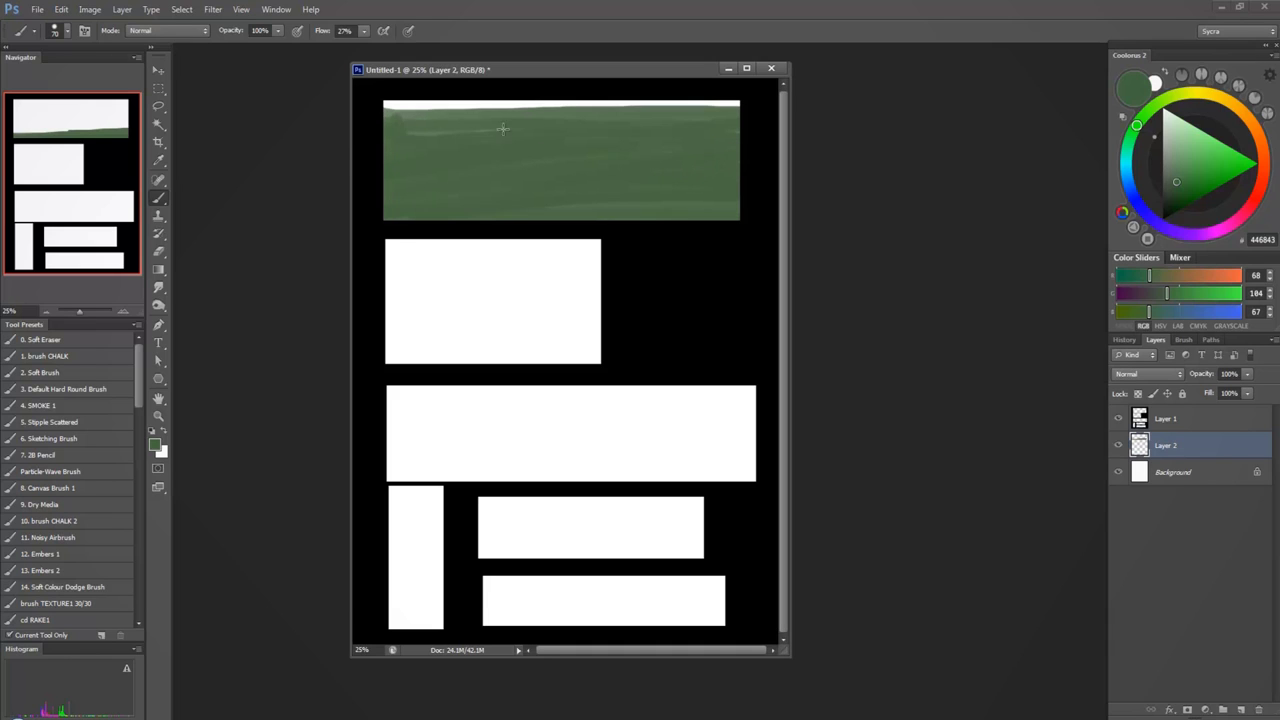
mouse_move(558, 140)
left_mouse_down()
mouse_move(500, 226)
mouse_move(731, 211)
left_mouse_up()
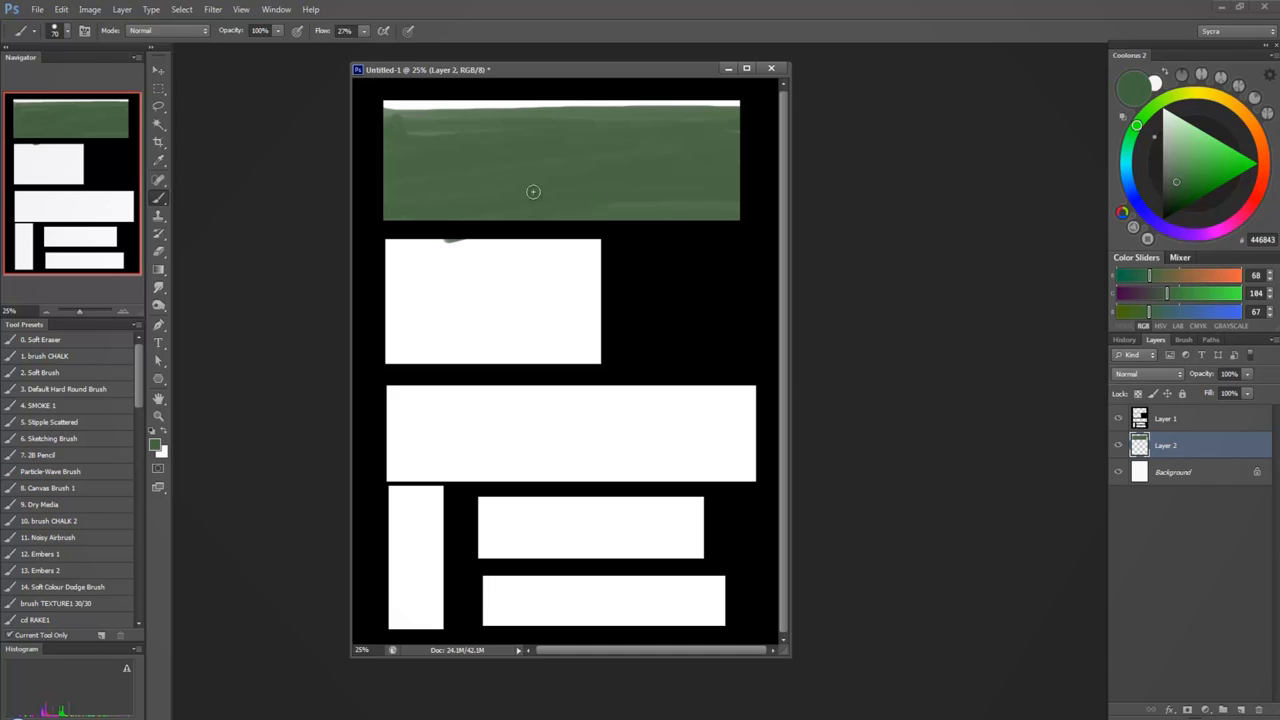
key("ctrl+alt+z")
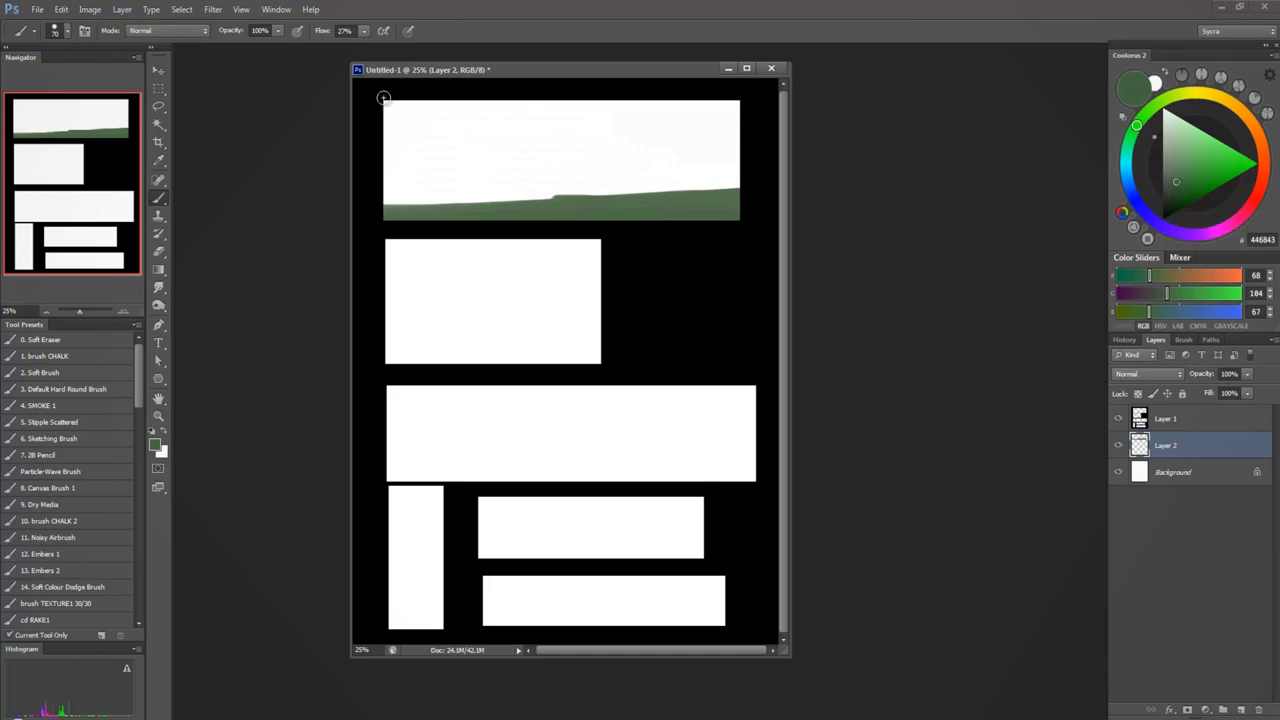
key("ctrl+alt+z")
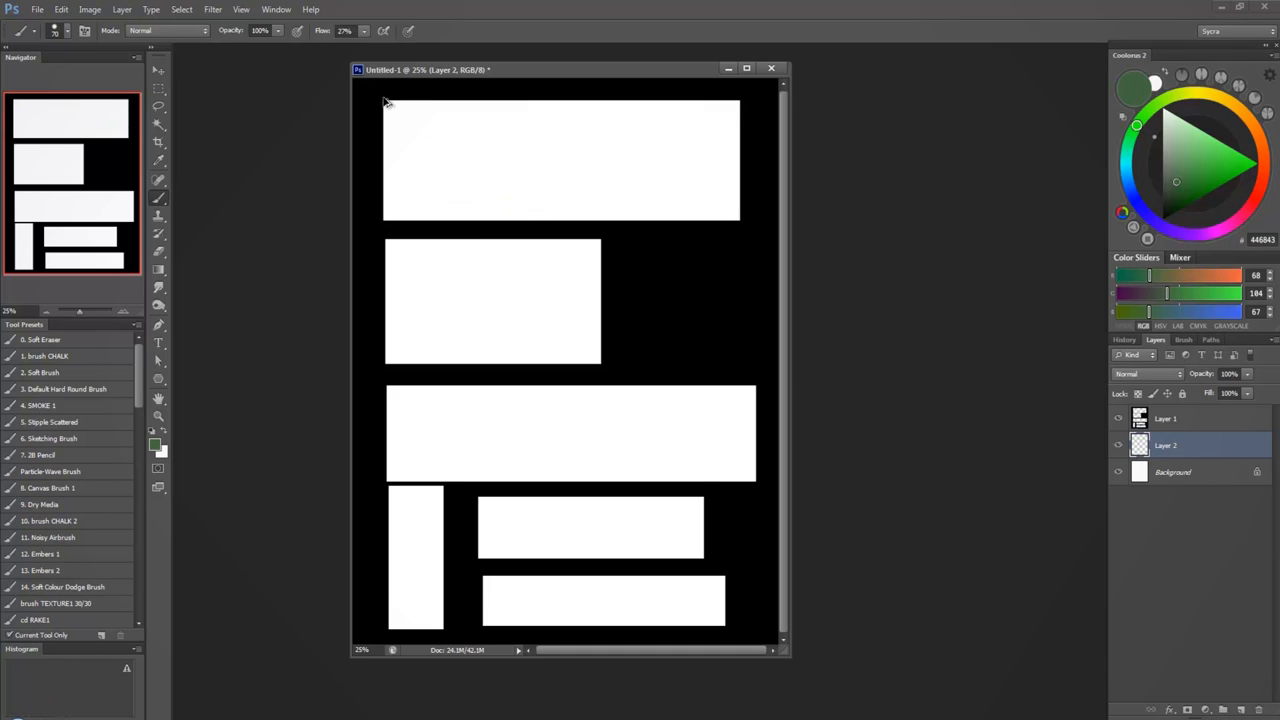
Restore the default black and white colours and enlarge the document window to leave empty space around the page
key("d")
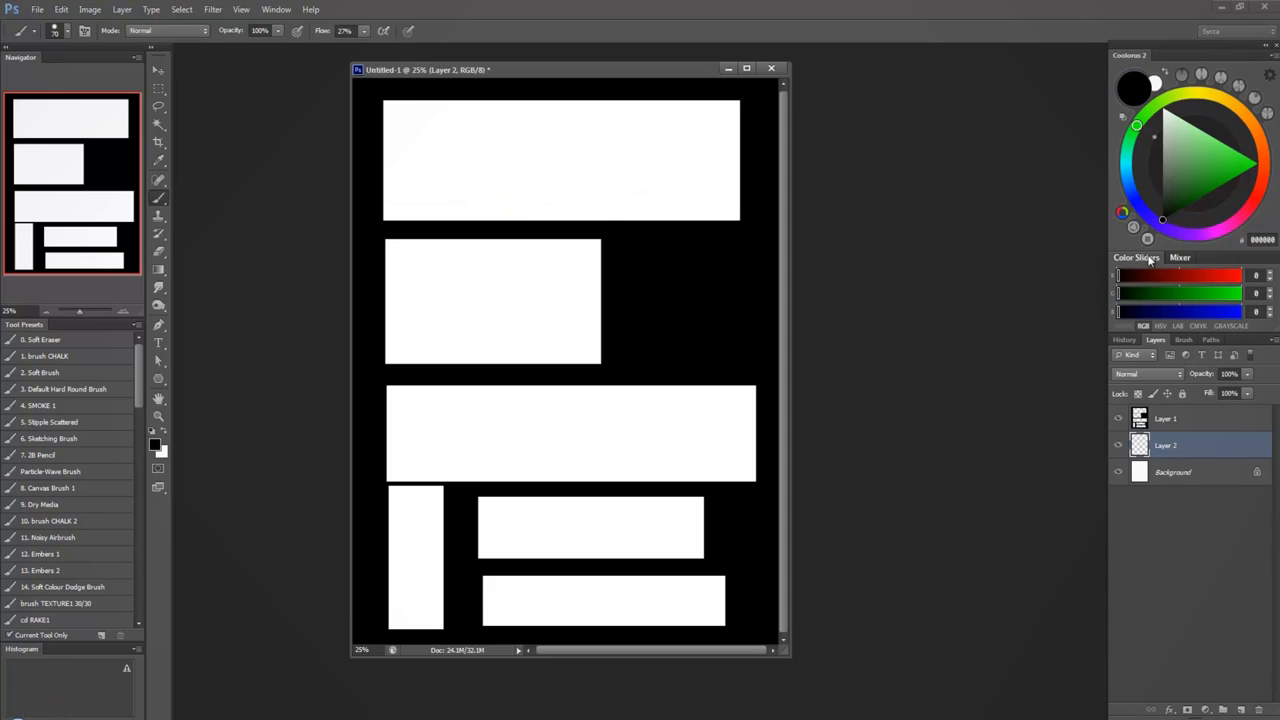
key("ctrl+minus")
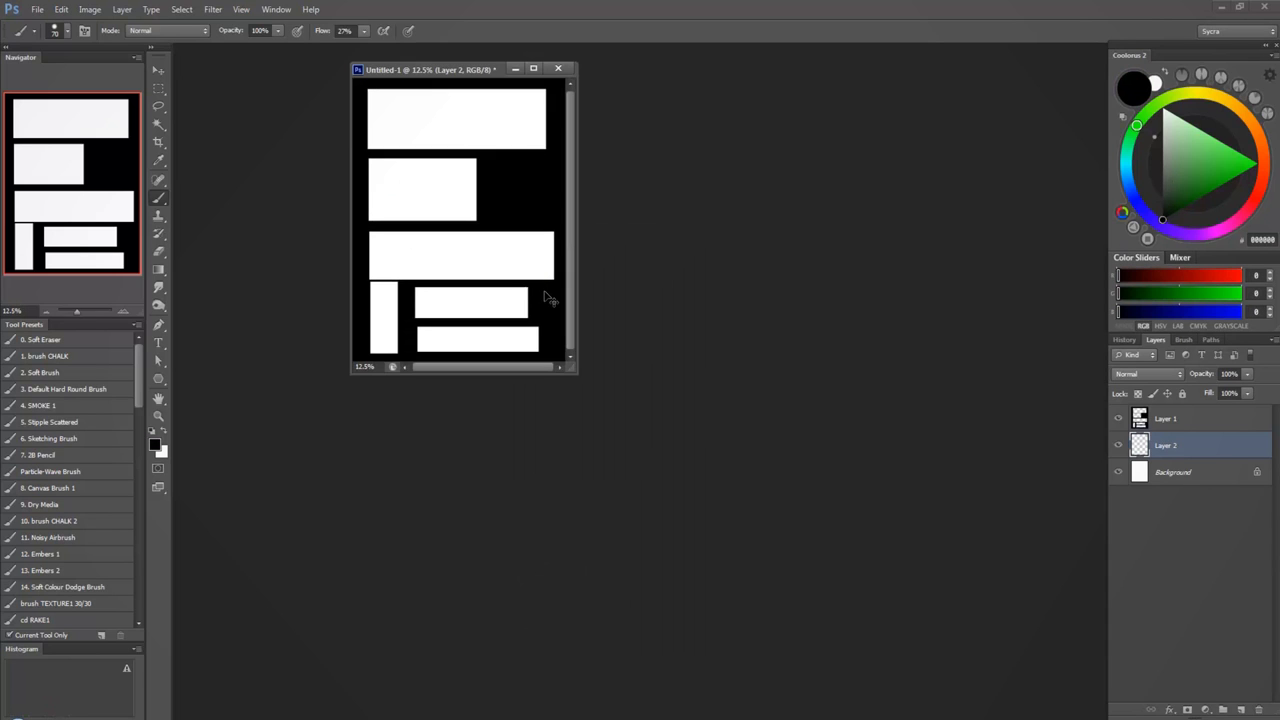
left_click_drag(569, 364, 933, 553)
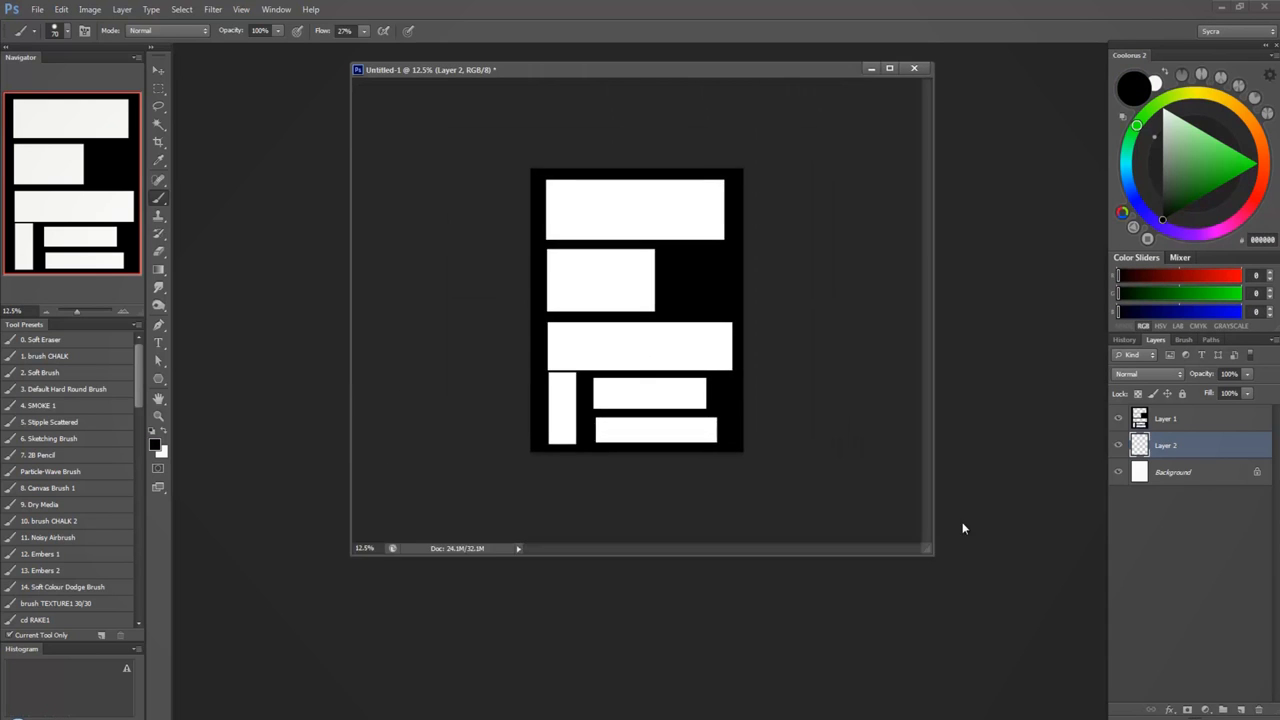
left_click_drag(545, 240, 738, 232)
key("ctrl+z")
Try a ground strip in muted purple 474163 along the top panel's lower edge and undo it
left_click(1189, 171)
left_click(1150, 216)
left_click(1177, 182)
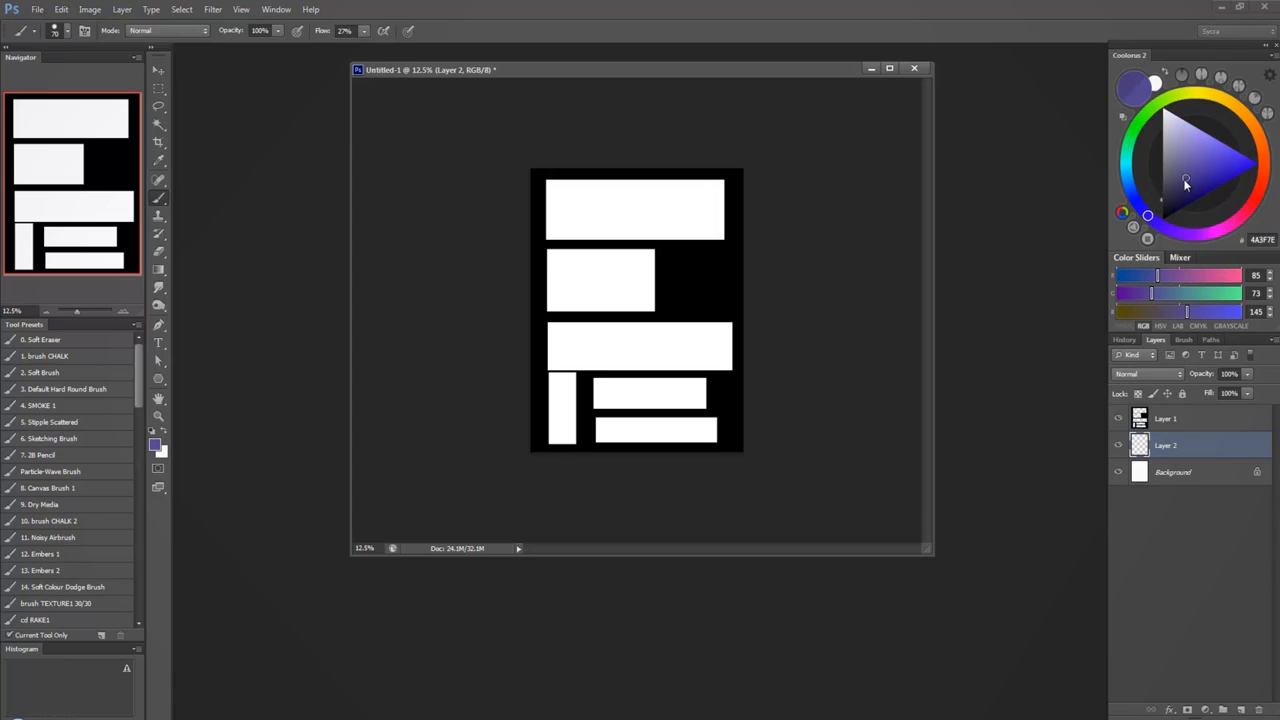
mouse_move(584, 231)
left_mouse_down()
mouse_move(536, 237)
mouse_move(734, 240)
left_mouse_up()
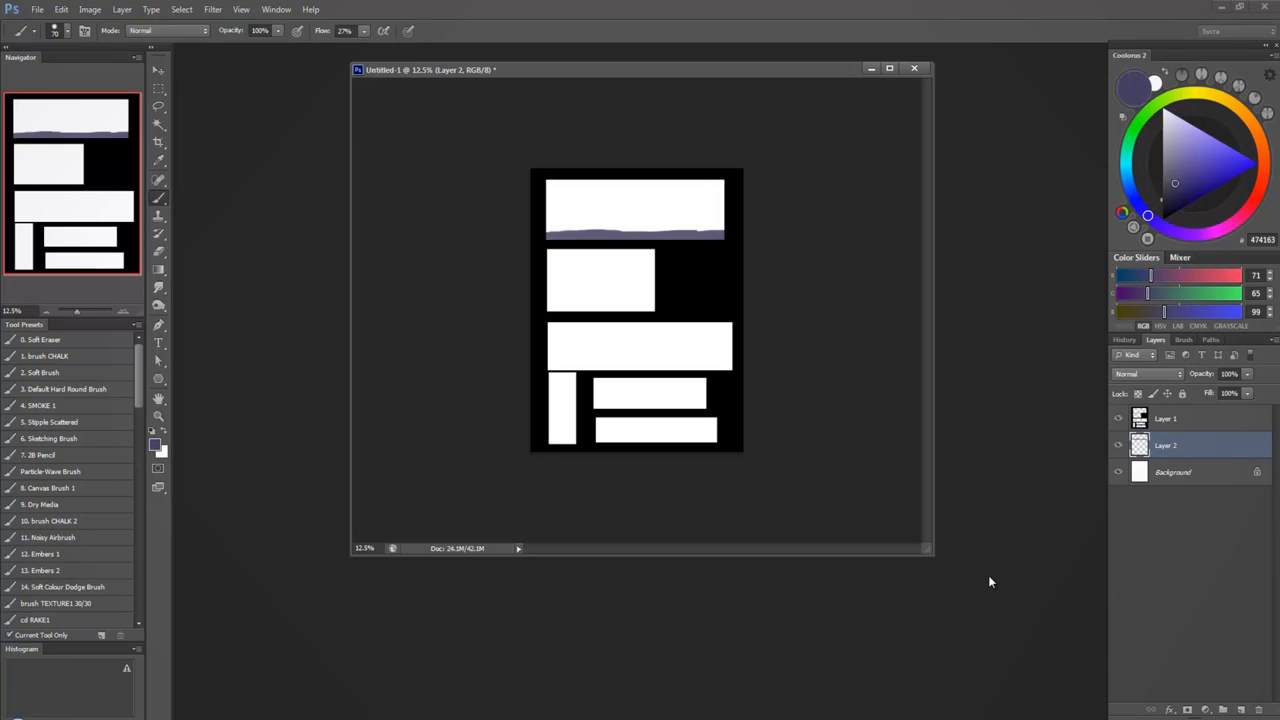
key("ctrl+z")
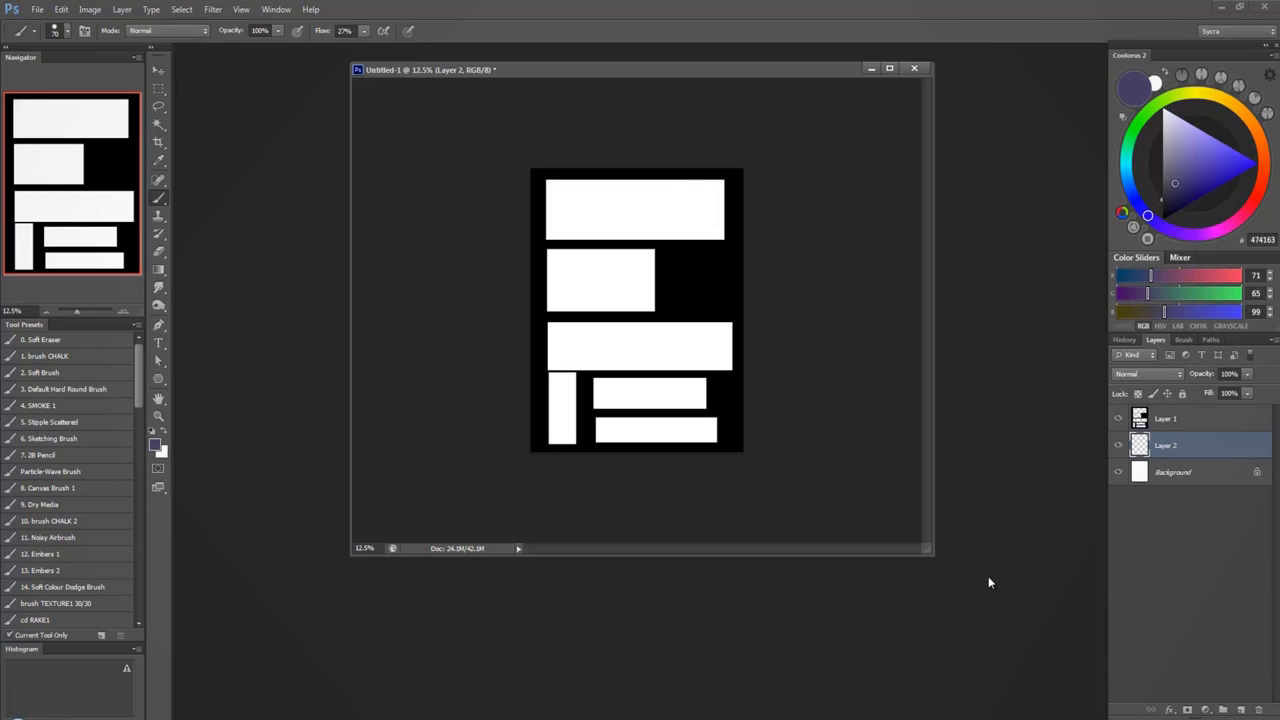
Colorize the Layer 1 border purple using Hue/Saturation with hue 251, saturation 22 and lightness +51
left_click(1164, 421)
key("ctrl+u")
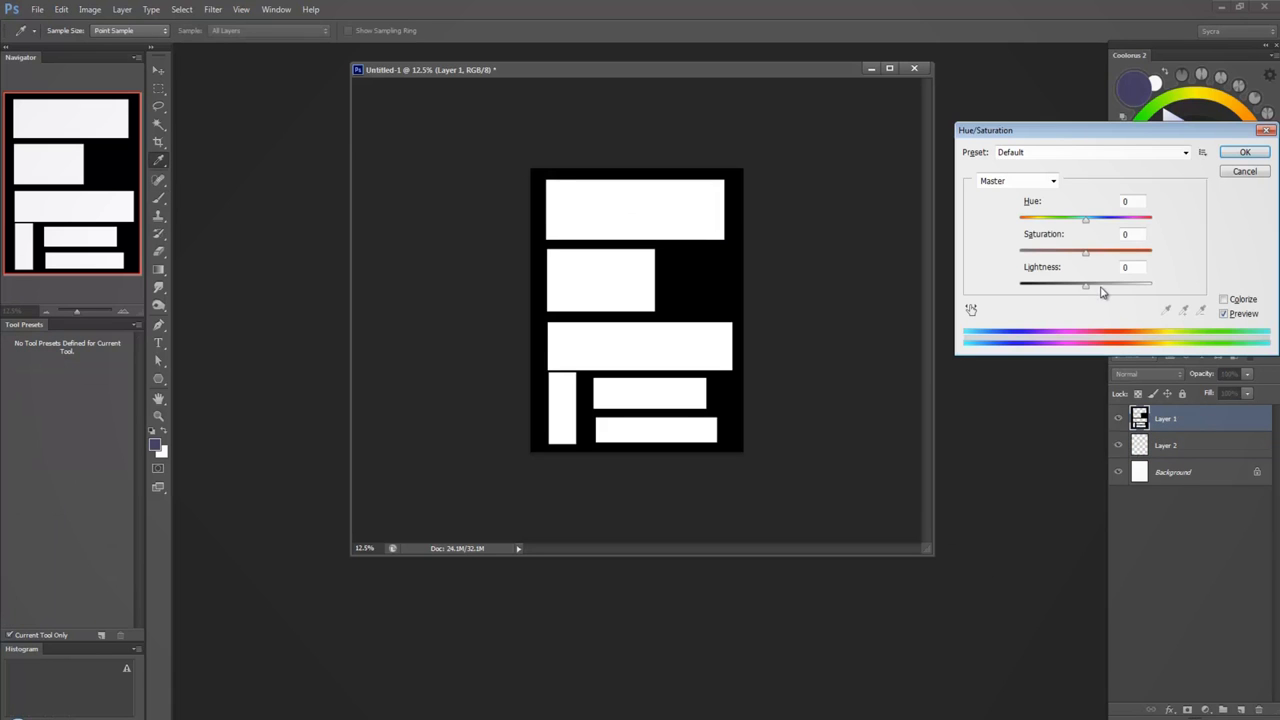
left_click_drag(1103, 286, 1050, 262)
left_click(1236, 303)
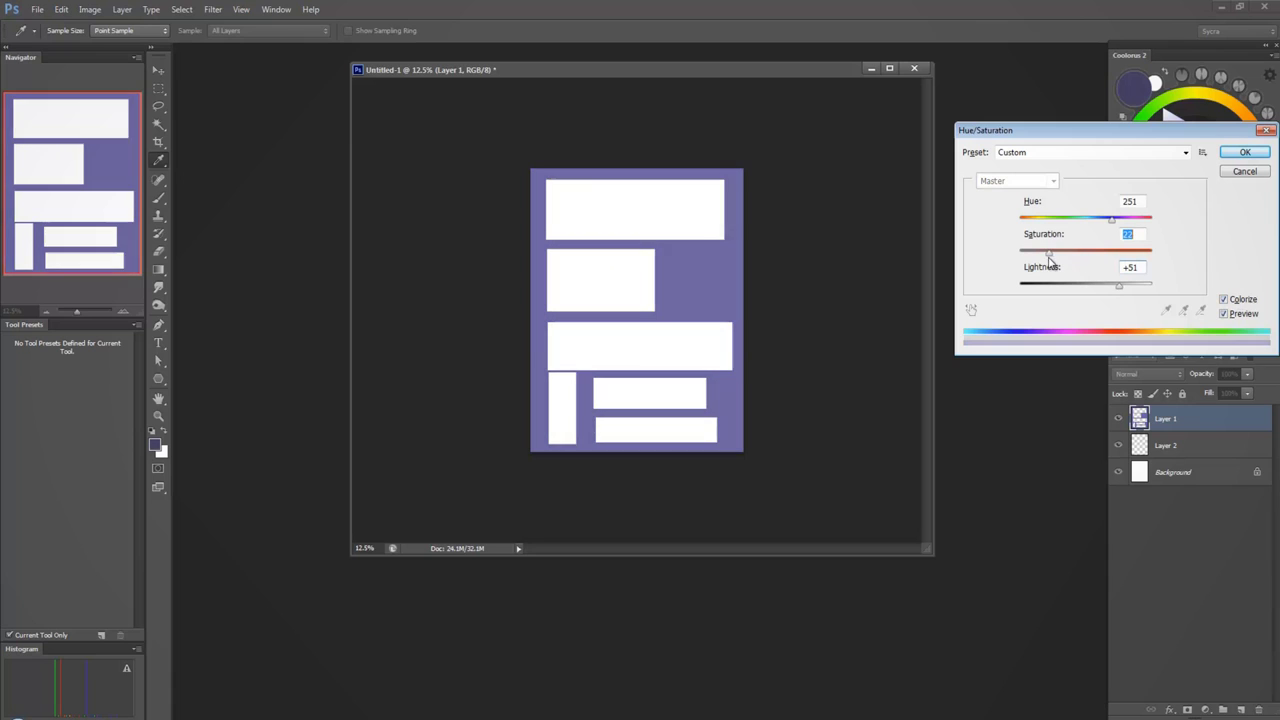
left_click(1244, 152)
key("b")
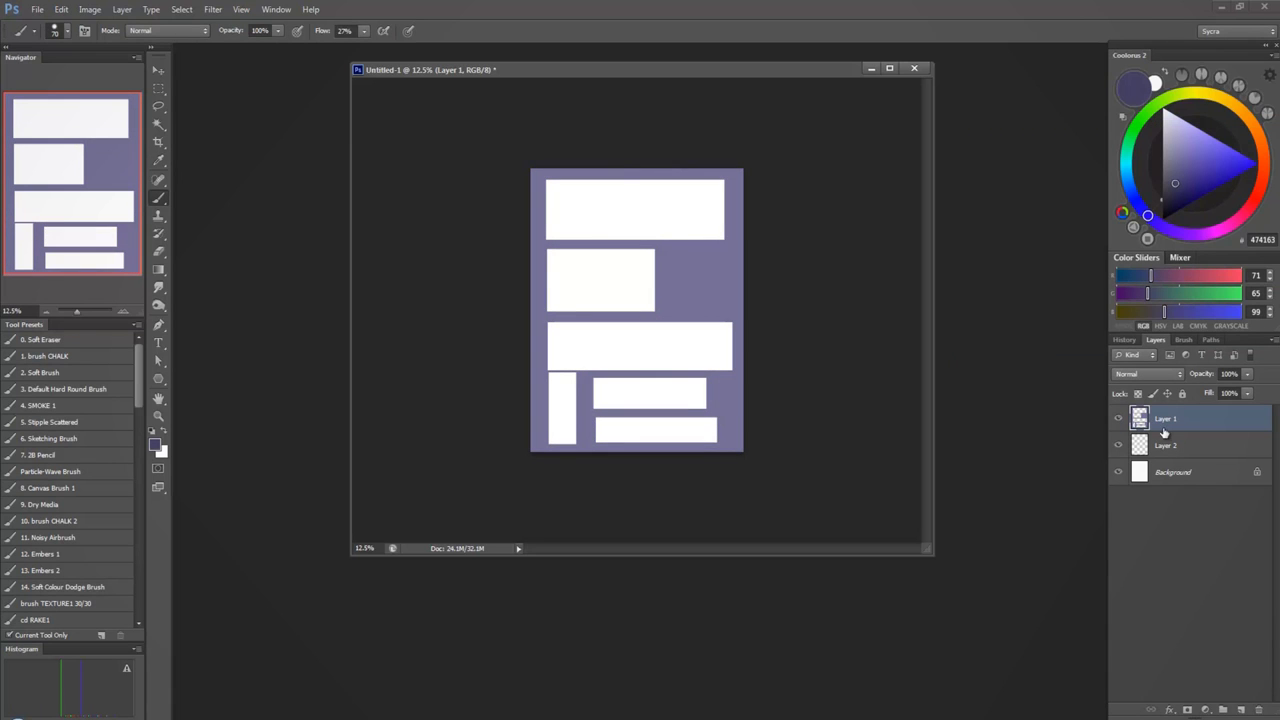
Paint a black ground strip with low rocky mounds along the top panel's lower edge on Layer 2
left_click(1163, 442)
key("d")
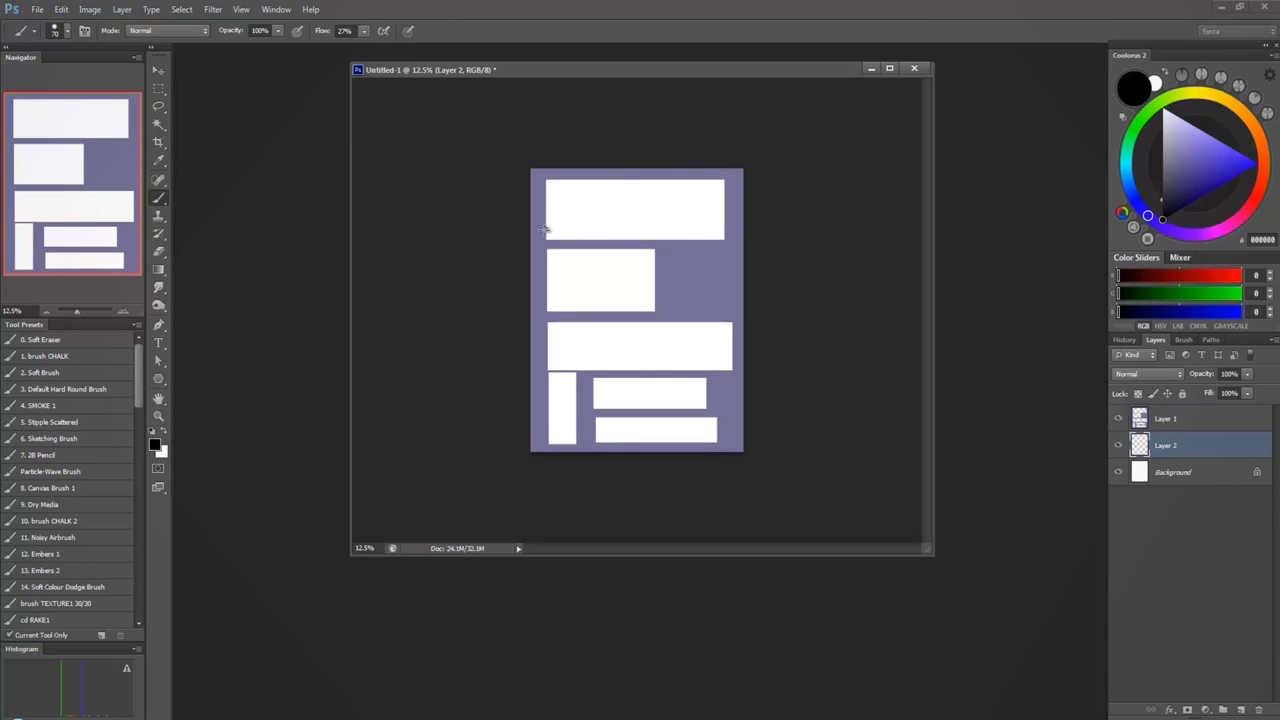
mouse_move(543, 230)
left_mouse_down()
mouse_move(735, 236)
mouse_move(694, 236)
left_mouse_up()
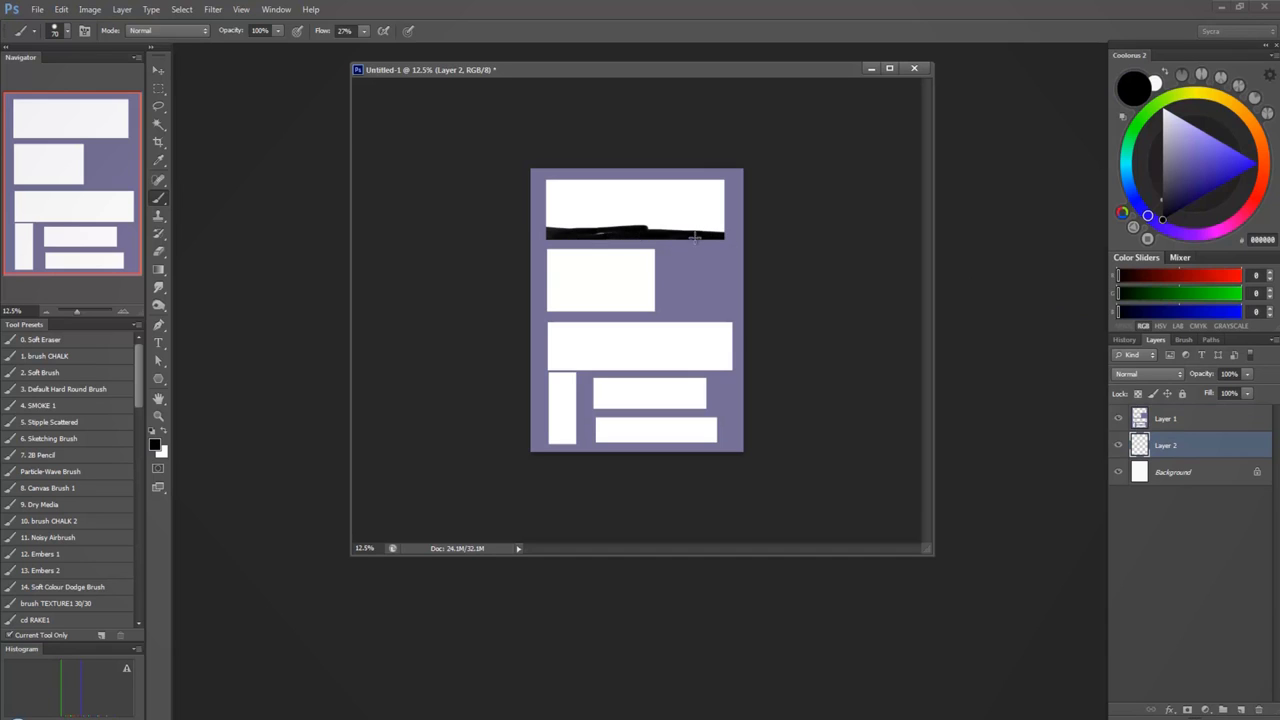
left_click_drag(581, 229, 720, 236)
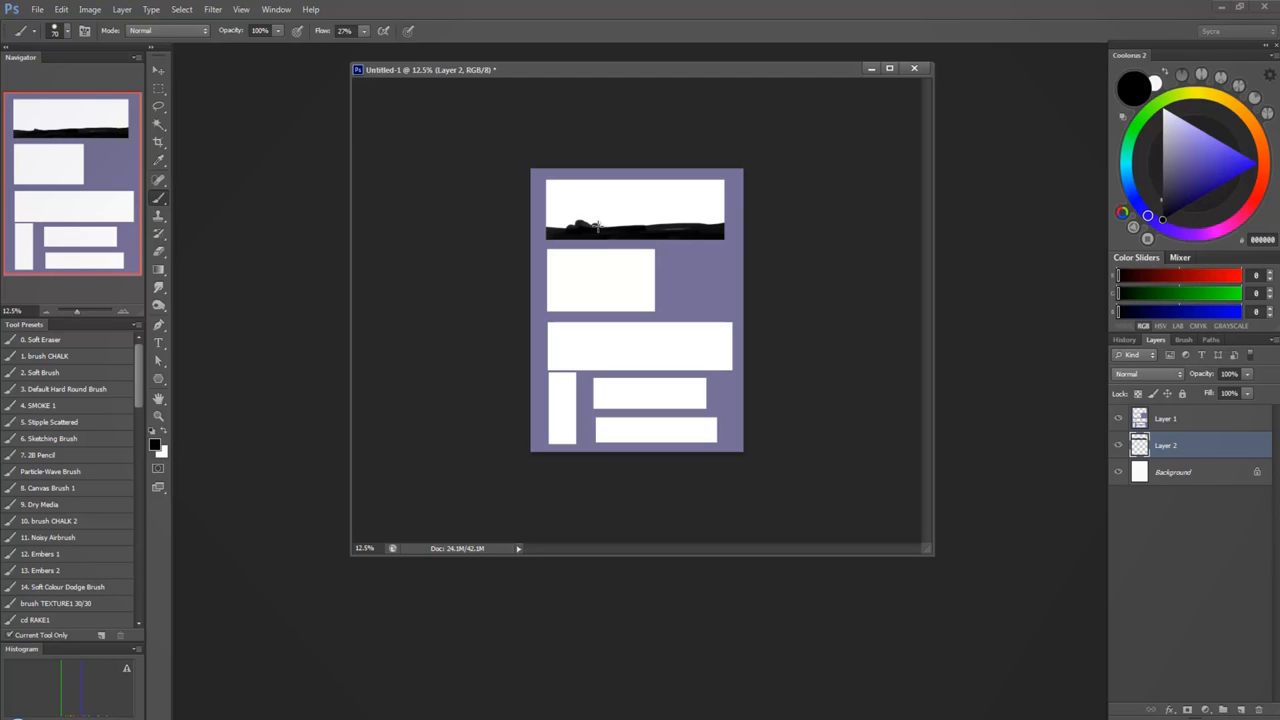
left_click_drag(619, 229, 595, 228)
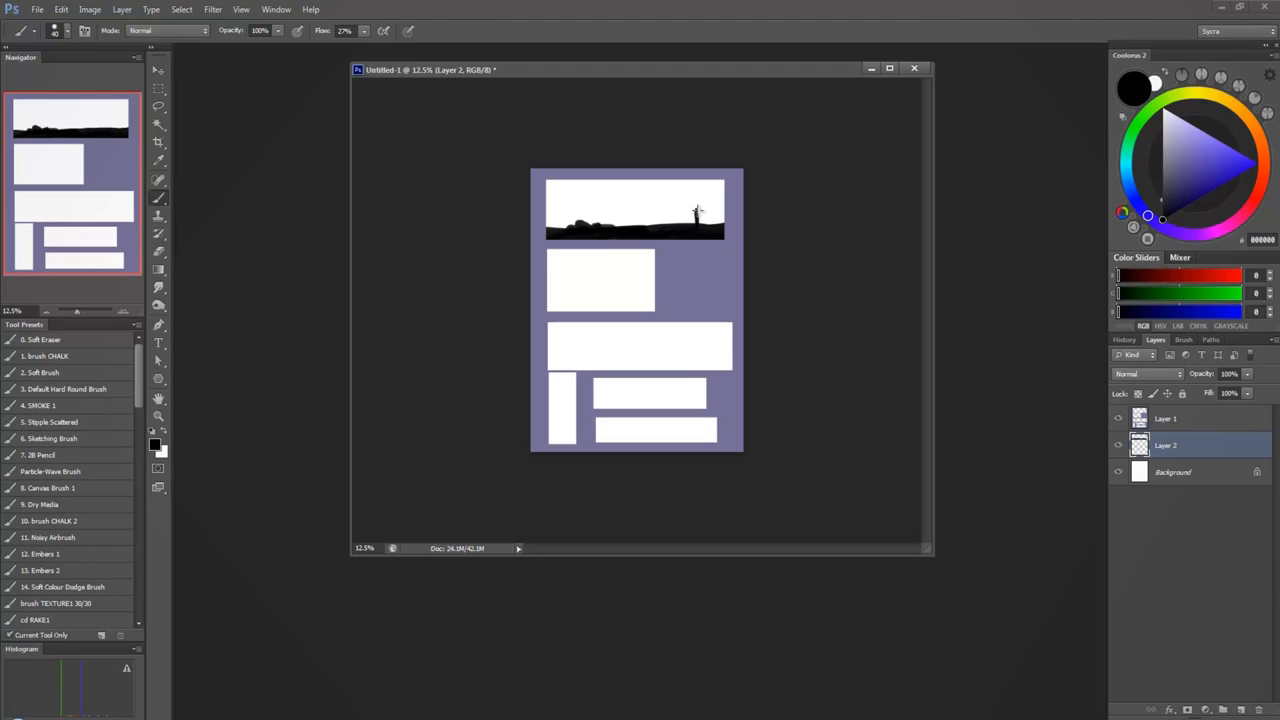
Paint black leaning tree trunks with branches at the right end of the top panel using a 40 px brush
mouse_move(697, 225)
left_mouse_down()
mouse_move(712, 186)
mouse_move(705, 228)
left_mouse_up()
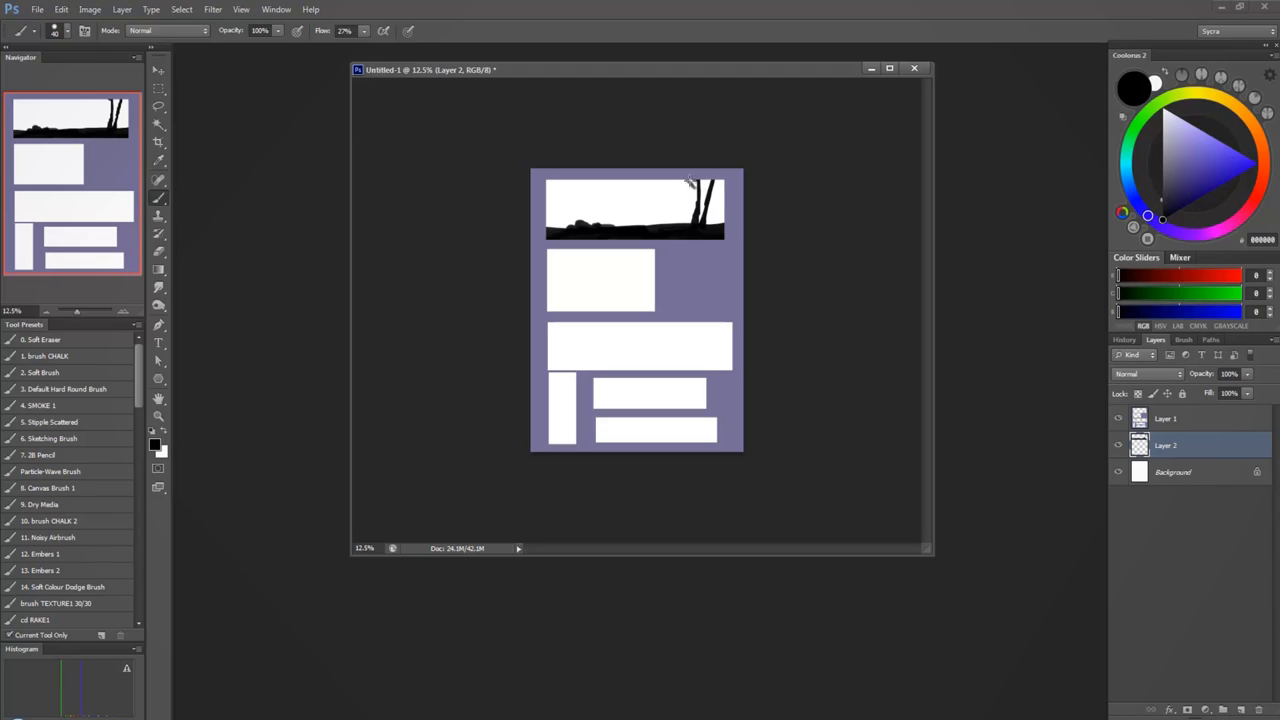
mouse_move(689, 181)
left_mouse_down()
mouse_move(733, 179)
mouse_move(706, 181)
mouse_move(703, 224)
mouse_move(687, 207)
mouse_move(698, 177)
left_mouse_up()
left_click_drag(698, 177, 683, 219)
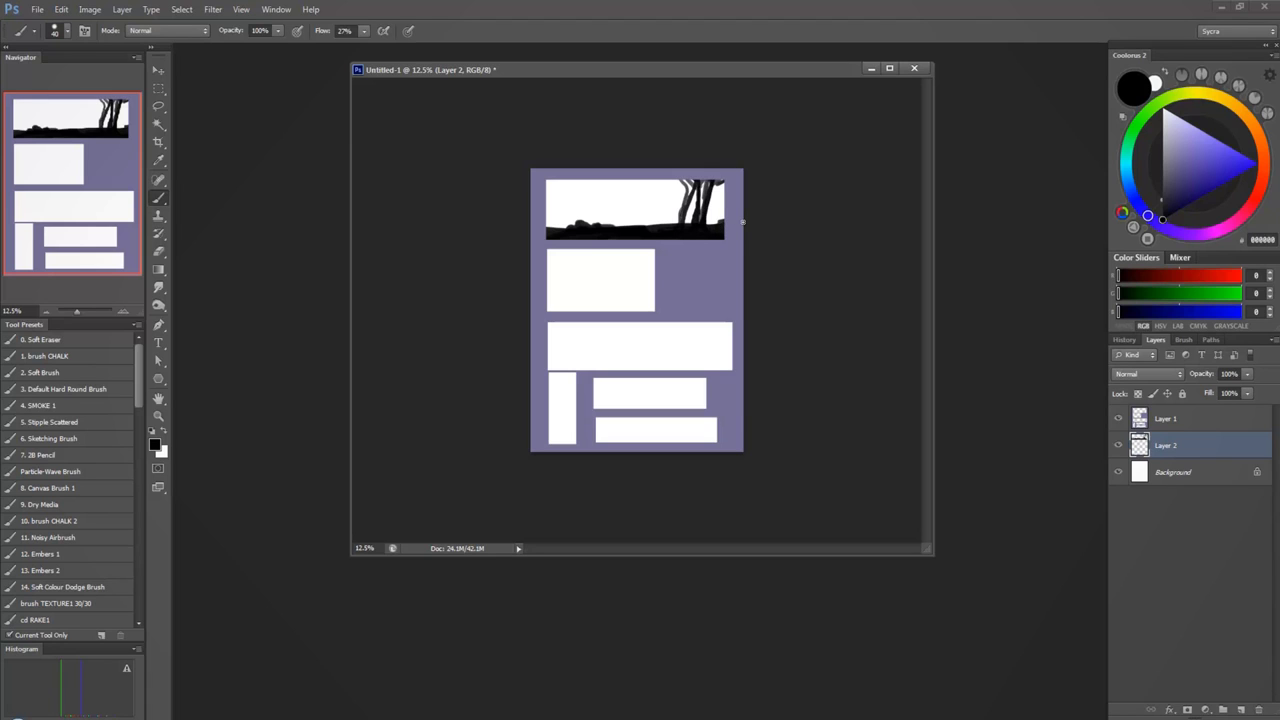
mouse_move(582, 185)
left_mouse_down()
mouse_move(680, 215)
mouse_move(676, 192)
left_mouse_up()
key("ctrl+z")
Fill the second panel with dark bushy hills in black, leaving a white strip of sky above them
mouse_move(548, 251)
left_mouse_down()
mouse_move(601, 270)
mouse_move(643, 267)
mouse_move(657, 251)
mouse_move(653, 310)
left_mouse_up()
mouse_move(579, 283)
left_mouse_down()
mouse_move(552, 276)
mouse_move(576, 286)
mouse_move(560, 253)
mouse_move(646, 268)
mouse_move(628, 292)
mouse_move(645, 303)
mouse_move(655, 290)
mouse_move(640, 306)
mouse_move(612, 292)
mouse_move(599, 304)
mouse_move(550, 262)
mouse_move(553, 307)
mouse_move(649, 305)
left_mouse_up()
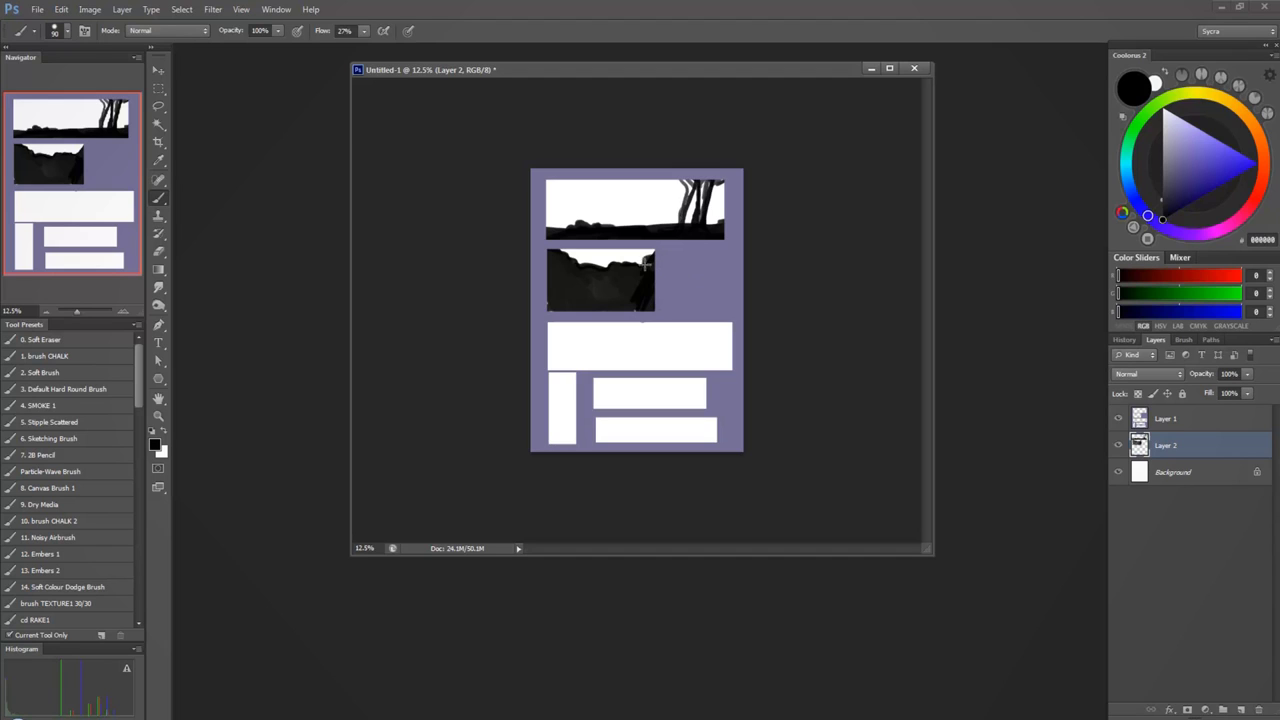
mouse_move(647, 262)
left_mouse_down()
mouse_move(598, 278)
mouse_move(625, 308)
mouse_move(677, 287)
left_mouse_up()
Draw a jagged mountain ridge line across the third panel with a 30 px black brush
key("[")
key("[")
key("[")
key("ctrl+plus")
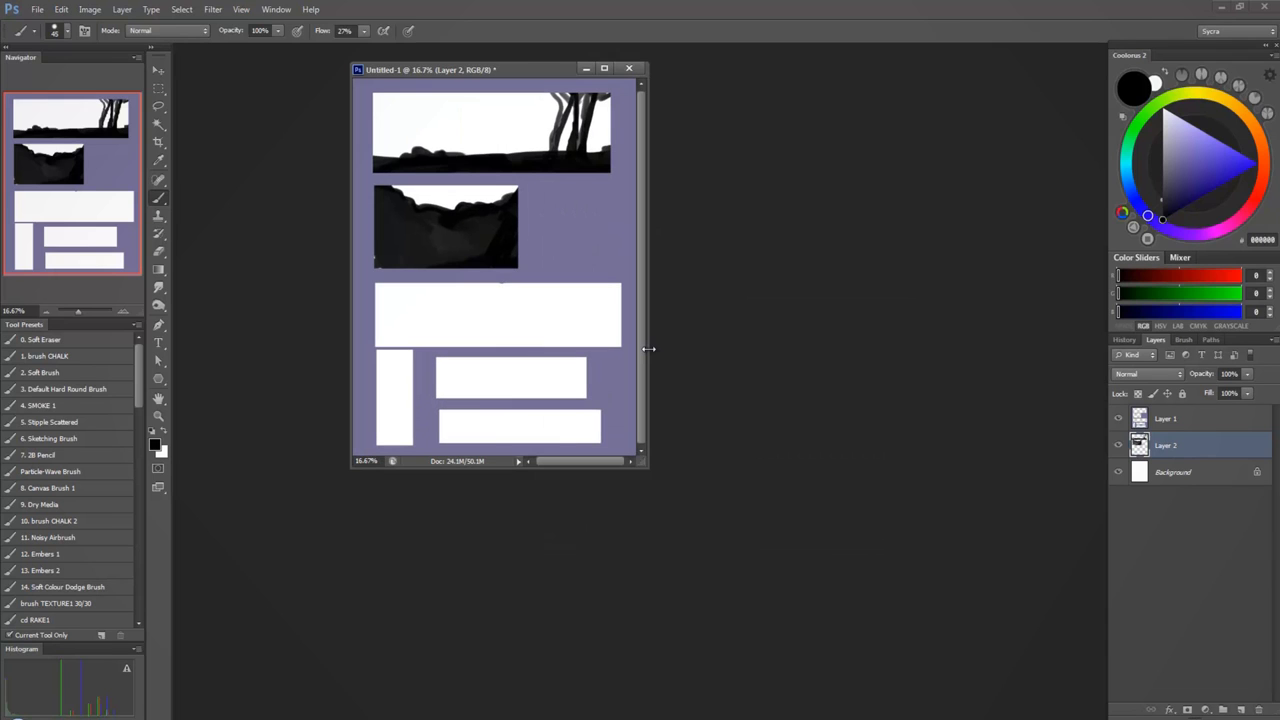
left_click_drag(645, 463, 884, 642)
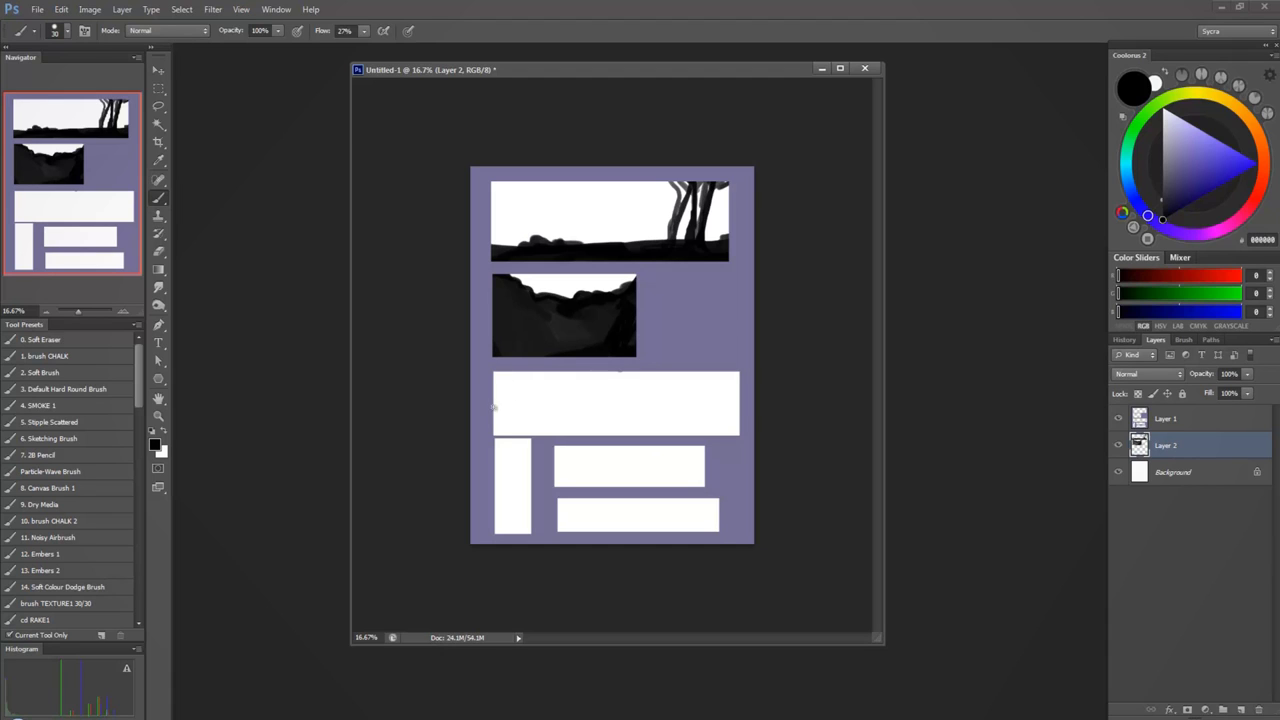
mouse_move(485, 404)
left_mouse_down()
mouse_move(522, 388)
mouse_move(640, 384)
mouse_move(729, 398)
mouse_move(755, 378)
left_mouse_up()
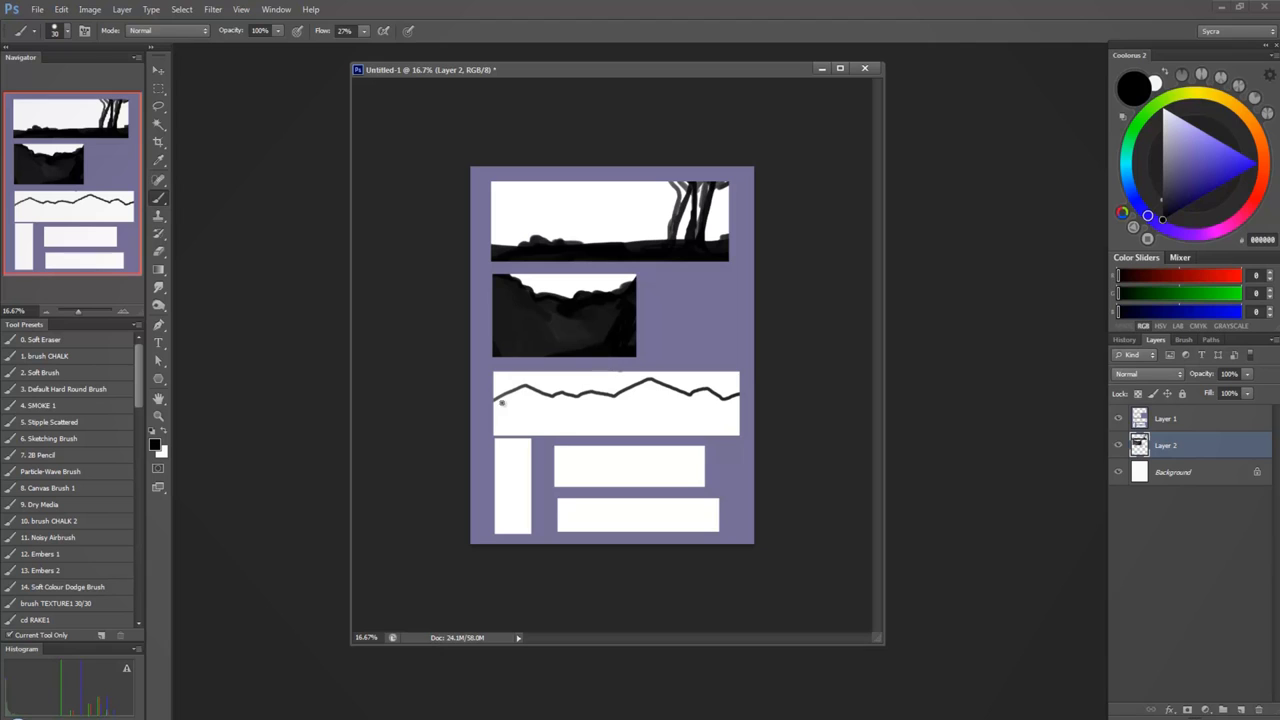
Try horizon and ground lines across the third panel below the mountain ridge, undoing them
left_click_drag(489, 401, 797, 441)
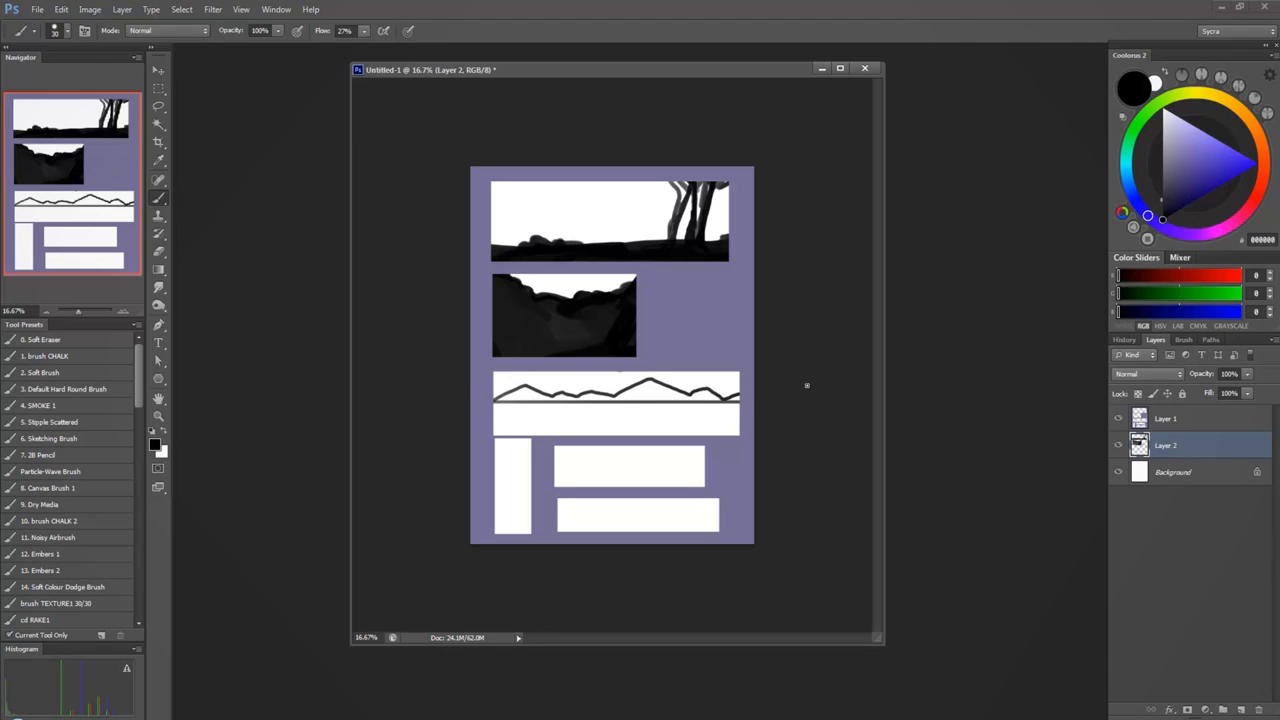
key("ctrl+z")
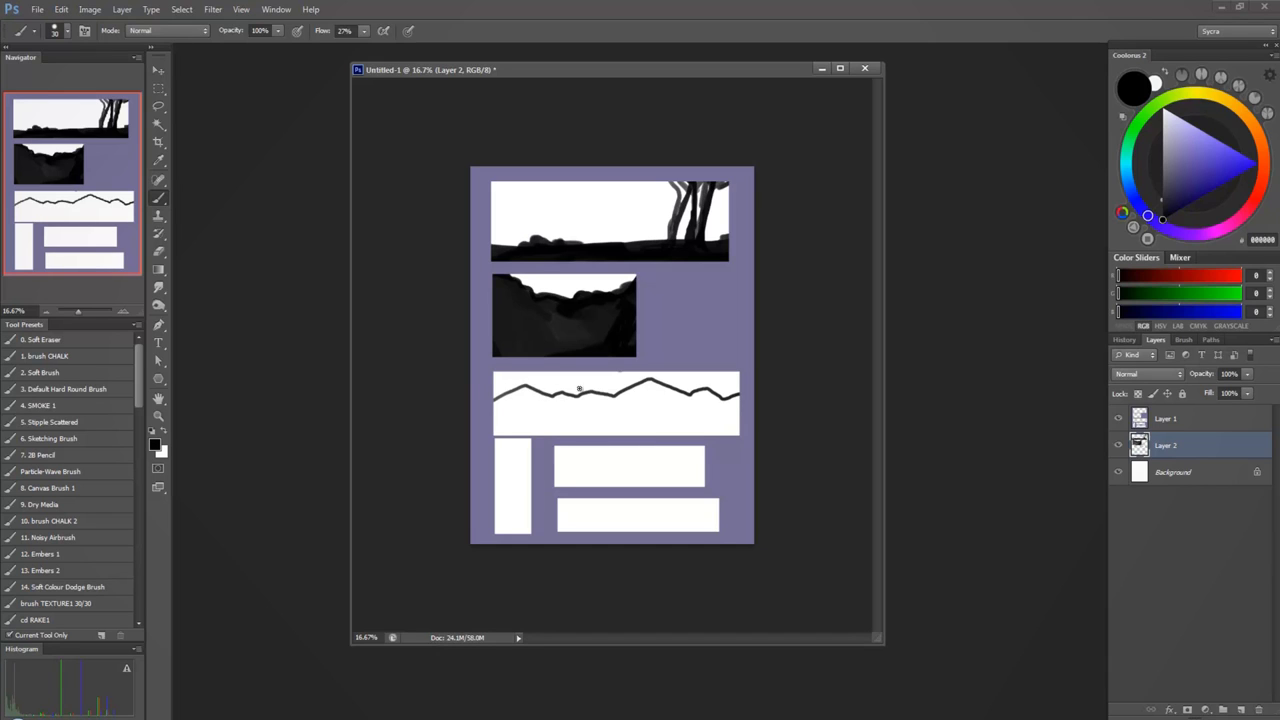
left_click_drag(512, 400, 740, 398)
mouse_move(498, 432)
left_mouse_down()
mouse_move(740, 420)
mouse_move(686, 429)
mouse_move(728, 434)
left_mouse_up()
key("ctrl+alt+z")
key("ctrl+alt+z")
key("ctrl+alt+z")
Try a ground stroke in the third panel and a slanted line in the panel below, and undo them
mouse_move(496, 406)
left_mouse_down()
mouse_move(523, 403)
mouse_move(504, 426)
left_mouse_up()
left_click_drag(706, 446, 588, 466)
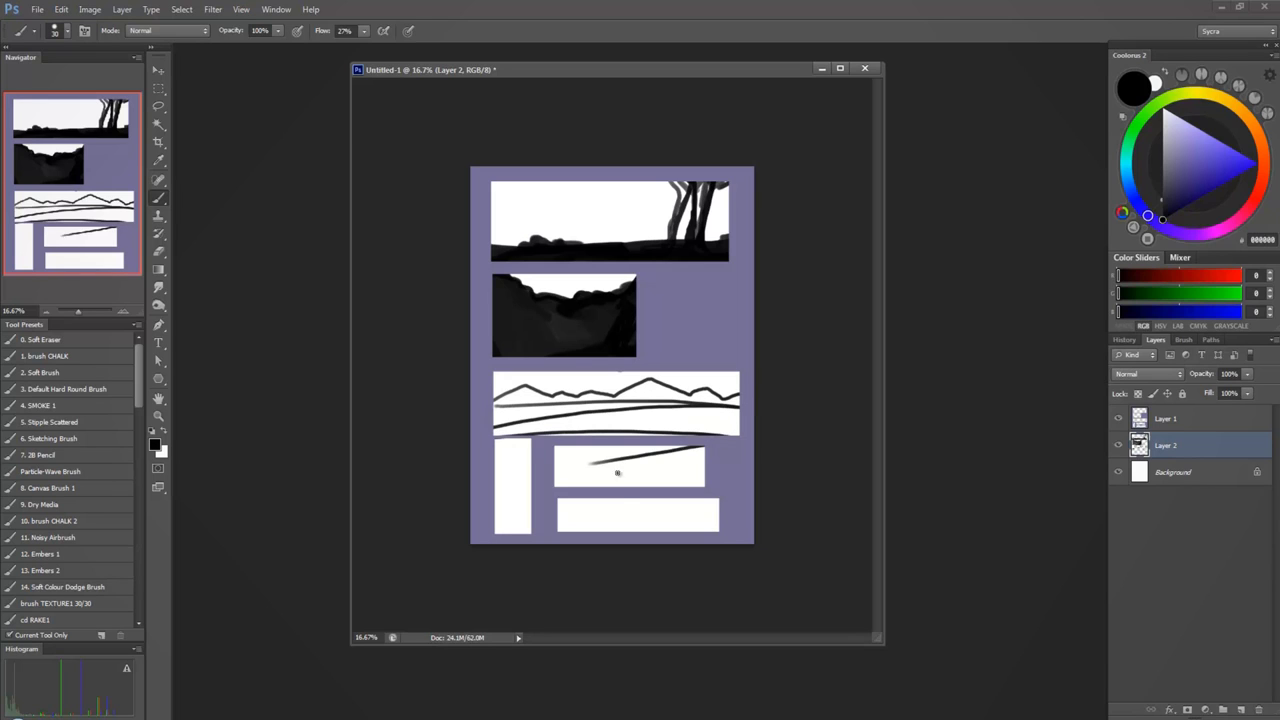
key("ctrl+alt+z")
key("ctrl+alt+z")
key("ctrl+alt+z")
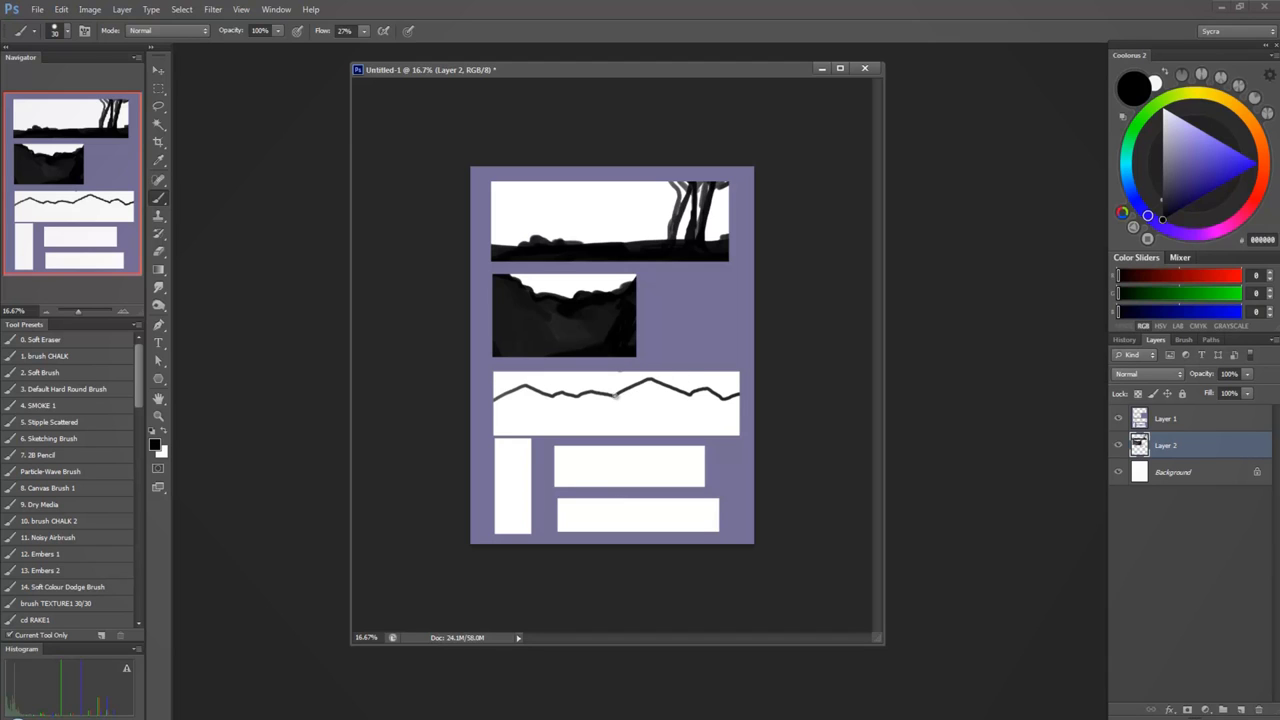
Draw overlapping hill contours descending from the ridge toward the third panel's lower edge
left_click_drag(615, 397, 678, 404)
left_click_drag(686, 398, 614, 413)
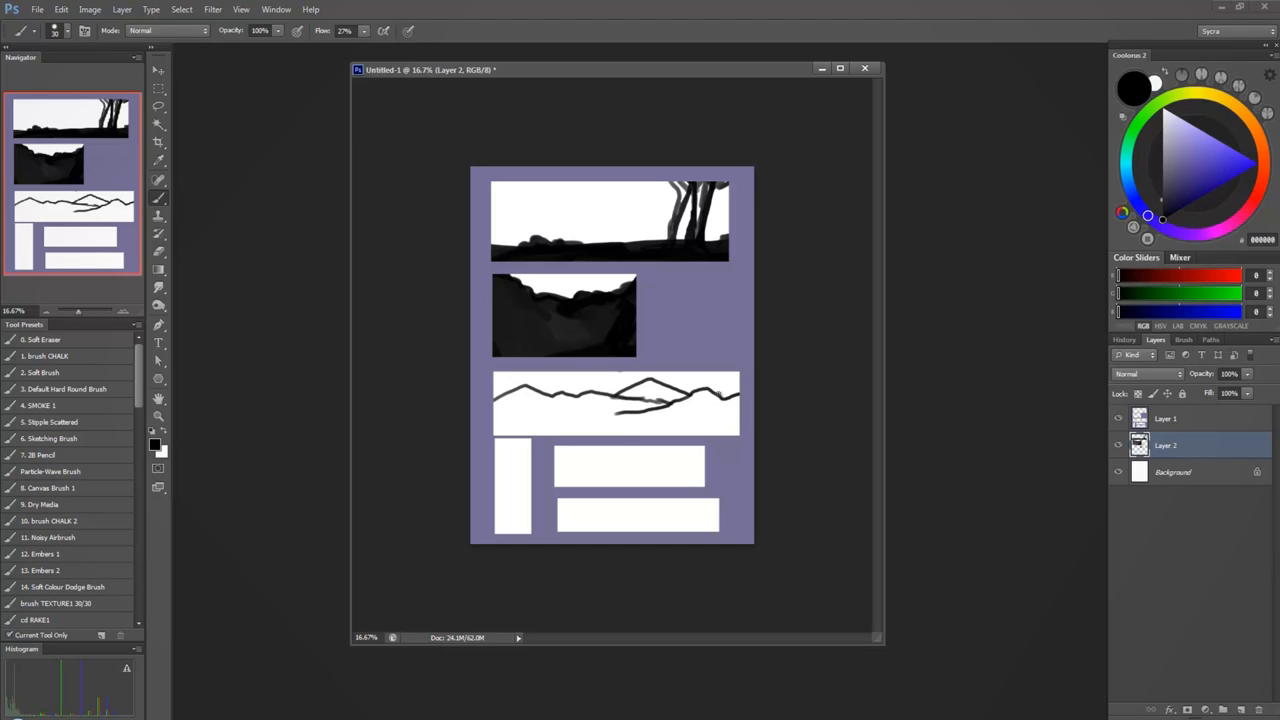
mouse_move(598, 398)
left_mouse_down()
mouse_move(675, 404)
mouse_move(587, 421)
mouse_move(591, 405)
mouse_move(652, 426)
mouse_move(706, 425)
left_mouse_up()
key("ctrl+z")
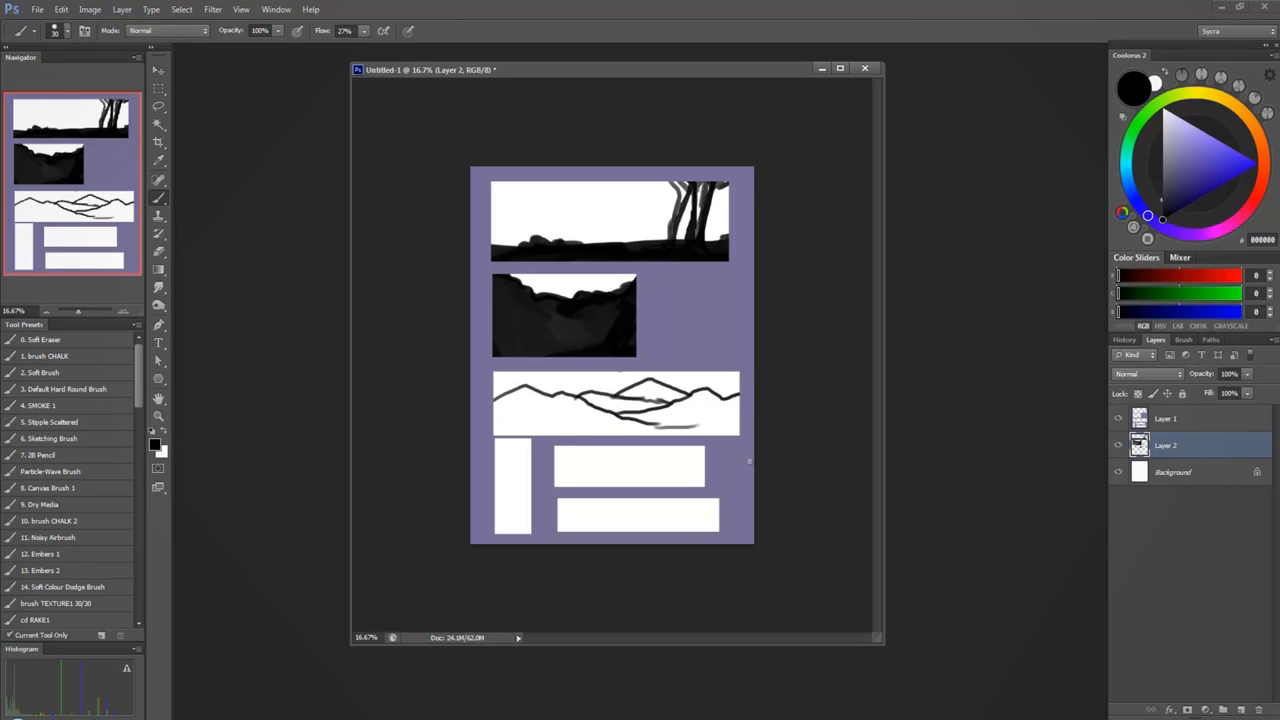
left_click_drag(560, 402, 622, 436)
left_click_drag(720, 404, 677, 433)
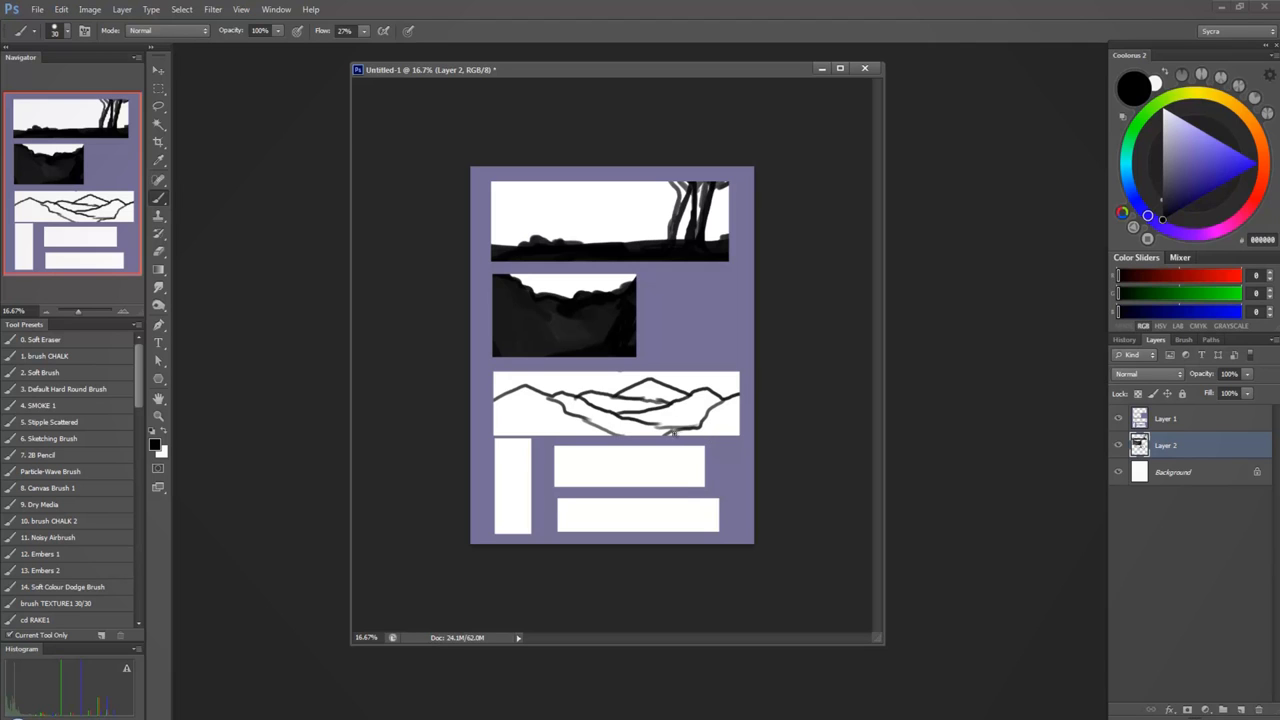
Try extra strokes over the hill contours and along the upper edge of the panel below, undoing them
mouse_move(580, 392)
left_mouse_down()
mouse_move(652, 400)
mouse_move(564, 400)
mouse_move(700, 433)
left_mouse_up()
left_click_drag(602, 446, 706, 451)
key("ctrl+z")
mouse_move(587, 394)
left_mouse_down()
mouse_move(657, 388)
mouse_move(660, 412)
mouse_move(742, 431)
left_mouse_up()
key("ctrl+z")
Undo the hill contour lines below the mountain ridge in the third panel
key("ctrl+alt+z")
key("ctrl+alt+z")
key("ctrl+alt+z")
key("ctrl+alt+z")
key("ctrl+alt+z")
key("ctrl+alt+z")
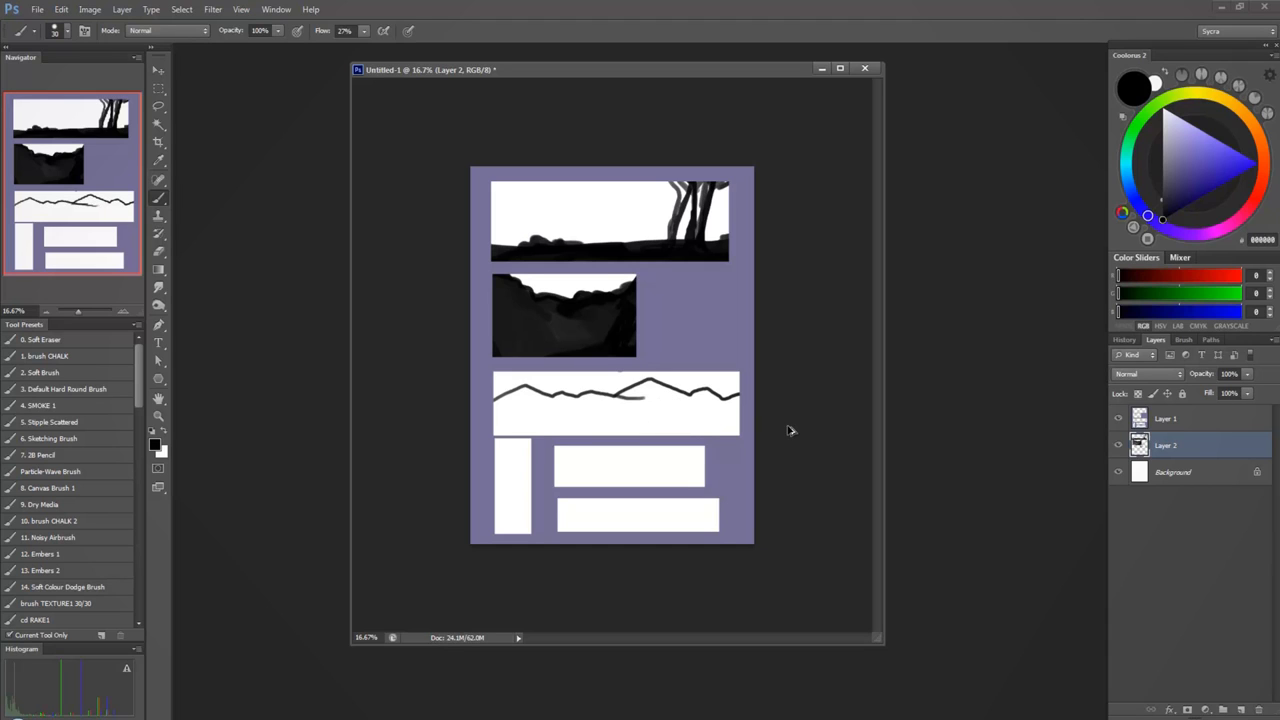
key("ctrl+alt+z")
key("ctrl+alt+z")
Try a short slope line beneath the tallest peak and undo back to the plain ridge line
left_click_drag(596, 396, 641, 411)
key("ctrl+alt+z")
key("ctrl+alt+z")
key("ctrl+alt+z")
key("ctrl+alt+z")
Try dark shading on the left slopes of the third panel's peaks with the 30 px brush and undo it
mouse_move(650, 381)
left_mouse_down()
mouse_move(527, 385)
mouse_move(513, 400)
mouse_move(589, 395)
left_mouse_up()
left_click_drag(644, 385, 638, 400)
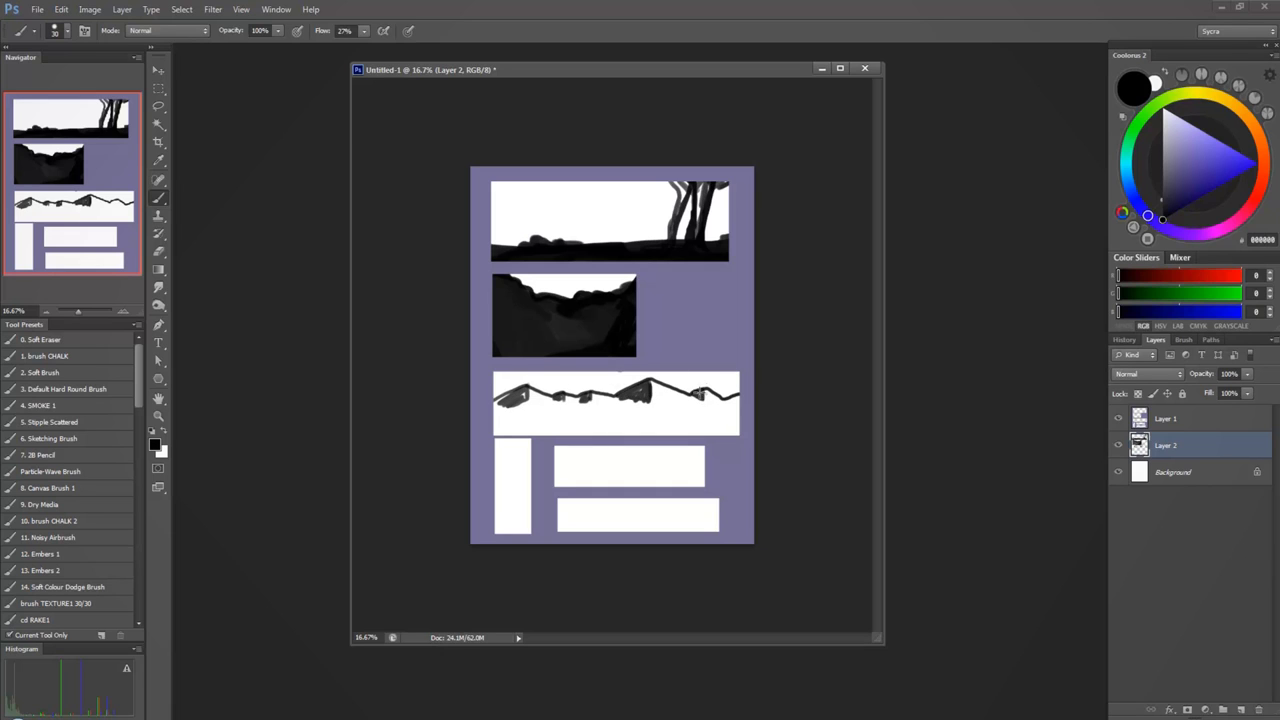
key("ctrl+alt+z")
key("ctrl+alt+z")
key("ctrl+alt+z")
key("ctrl+alt+z")
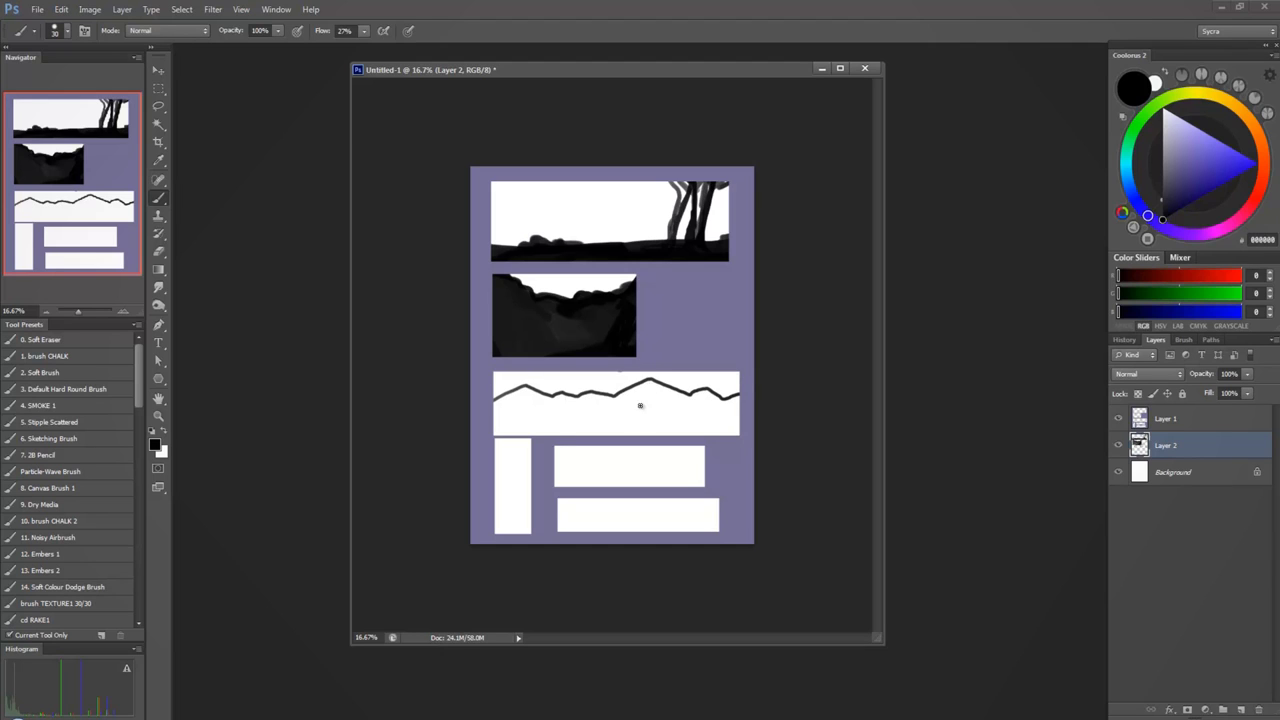
Shade the mountain slopes below the third panel's ridge with broad, soft black strokes using a larger brush
mouse_move(647, 385)
left_mouse_down()
mouse_move(634, 408)
mouse_move(640, 392)
mouse_move(612, 408)
mouse_move(636, 400)
mouse_move(624, 414)
mouse_move(612, 406)
mouse_move(634, 419)
mouse_move(606, 404)
mouse_move(620, 398)
mouse_move(574, 412)
mouse_move(497, 401)
mouse_move(522, 418)
mouse_move(499, 422)
mouse_move(510, 402)
mouse_move(503, 417)
mouse_move(562, 413)
mouse_move(540, 405)
left_mouse_up()
mouse_move(702, 392)
left_mouse_down()
mouse_move(650, 430)
mouse_move(697, 410)
mouse_move(678, 420)
left_mouse_up()
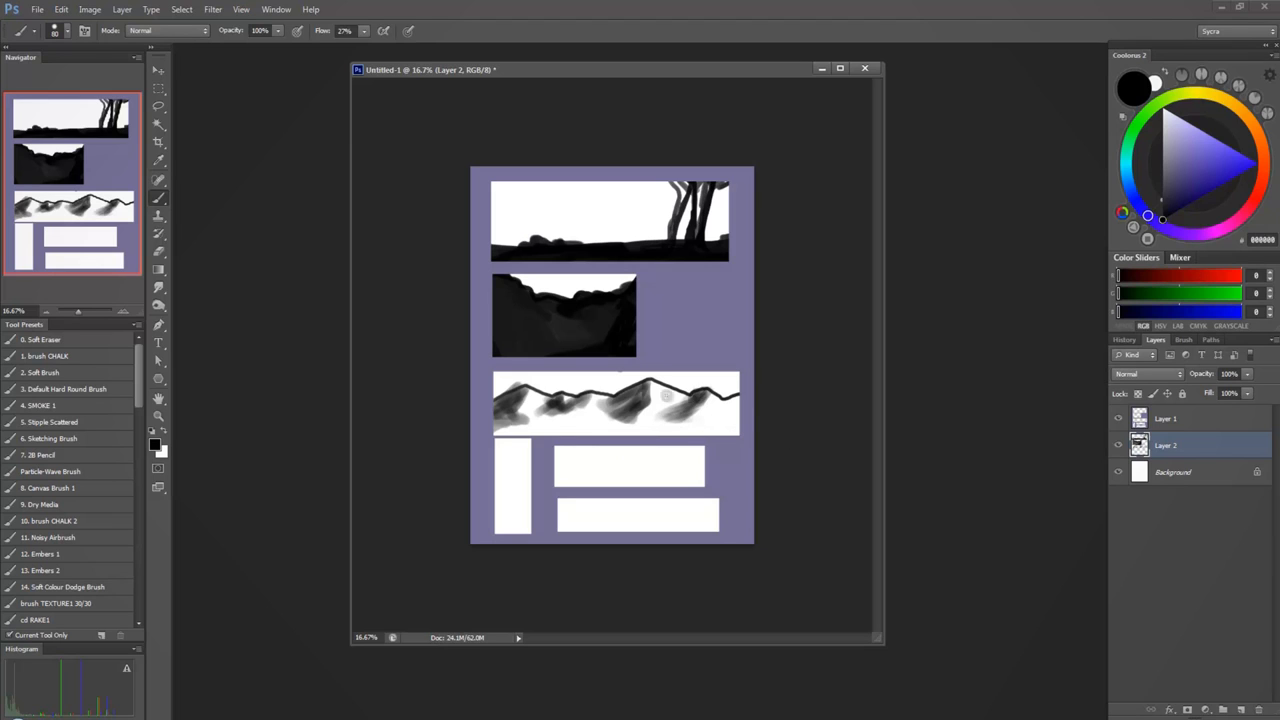
mouse_move(495, 404)
left_mouse_down()
mouse_move(523, 389)
mouse_move(542, 398)
left_mouse_up()
key("ctrl+z")
mouse_move(572, 409)
left_mouse_down()
mouse_move(612, 435)
mouse_move(580, 401)
mouse_move(628, 440)
mouse_move(601, 407)
mouse_move(655, 424)
mouse_move(615, 452)
mouse_move(598, 416)
mouse_move(646, 439)
mouse_move(553, 410)
left_mouse_up()
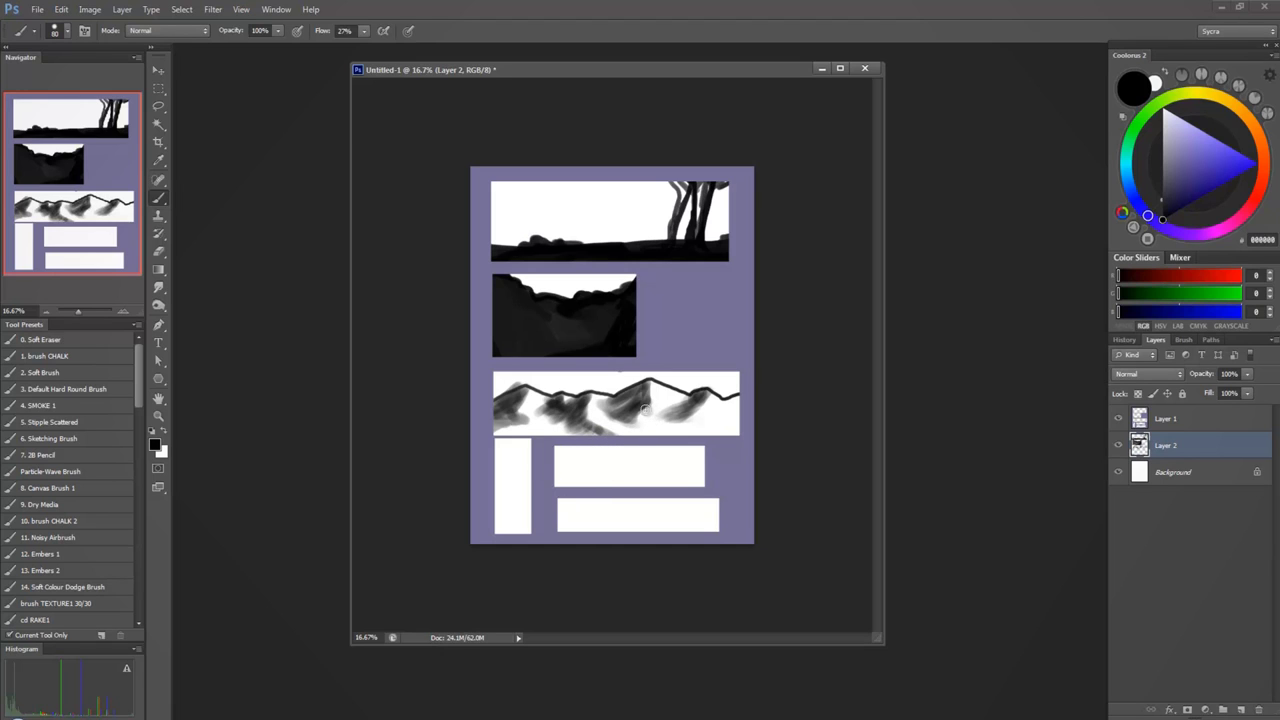
Extend the soft black shading over the lower mountain slopes along the bottom of the third panel
mouse_move(636, 410)
left_mouse_down()
mouse_move(654, 410)
mouse_move(610, 402)
mouse_move(668, 413)
mouse_move(596, 418)
mouse_move(668, 421)
left_mouse_up()
mouse_move(661, 429)
left_mouse_down()
mouse_move(710, 408)
mouse_move(698, 404)
mouse_move(692, 418)
mouse_move(705, 417)
mouse_move(706, 397)
mouse_move(714, 417)
mouse_move(685, 427)
mouse_move(741, 395)
mouse_move(644, 449)
left_mouse_up()
mouse_move(516, 418)
left_mouse_down()
mouse_move(569, 420)
mouse_move(550, 430)
mouse_move(570, 431)
mouse_move(504, 431)
mouse_move(582, 432)
left_mouse_up()
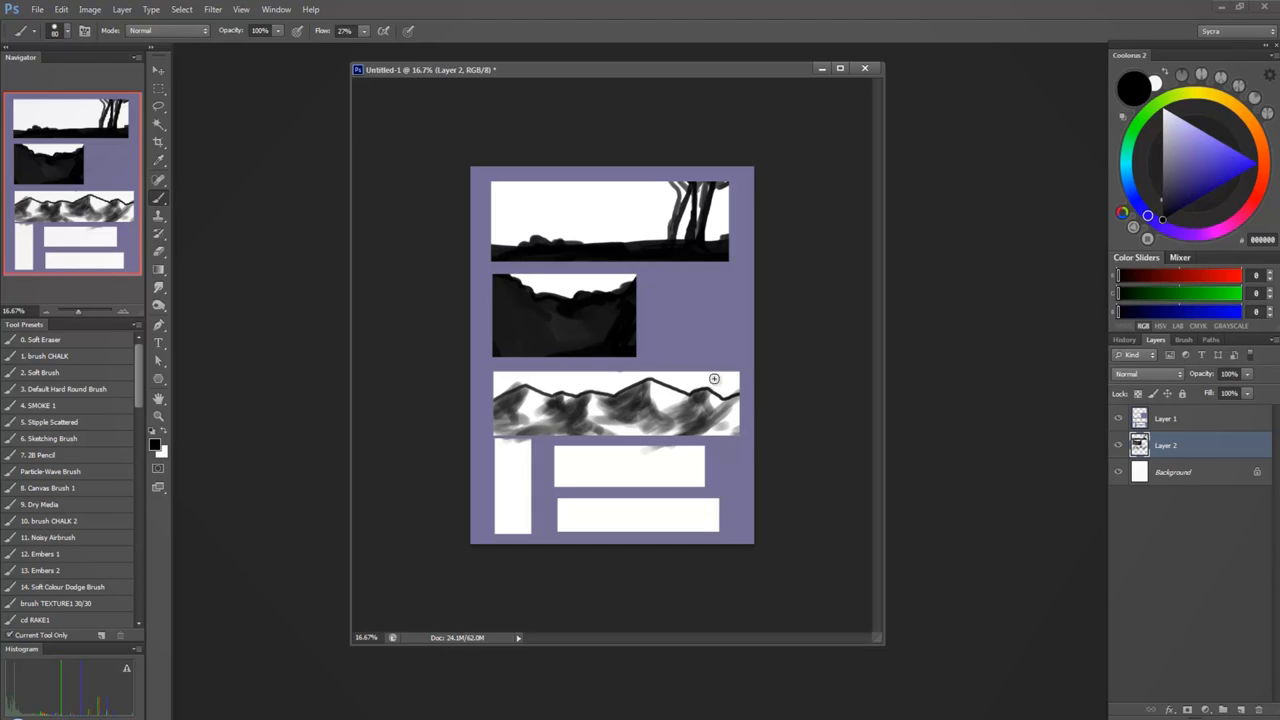
Paint a grey band of distant hills behind the third panel's ridge line with a 40 px brush
key("bracketleft")
key("bracketleft")
mouse_move(539, 391)
left_mouse_down()
mouse_move(575, 390)
mouse_move(546, 392)
mouse_move(585, 387)
mouse_move(542, 390)
mouse_move(738, 386)
left_mouse_up()
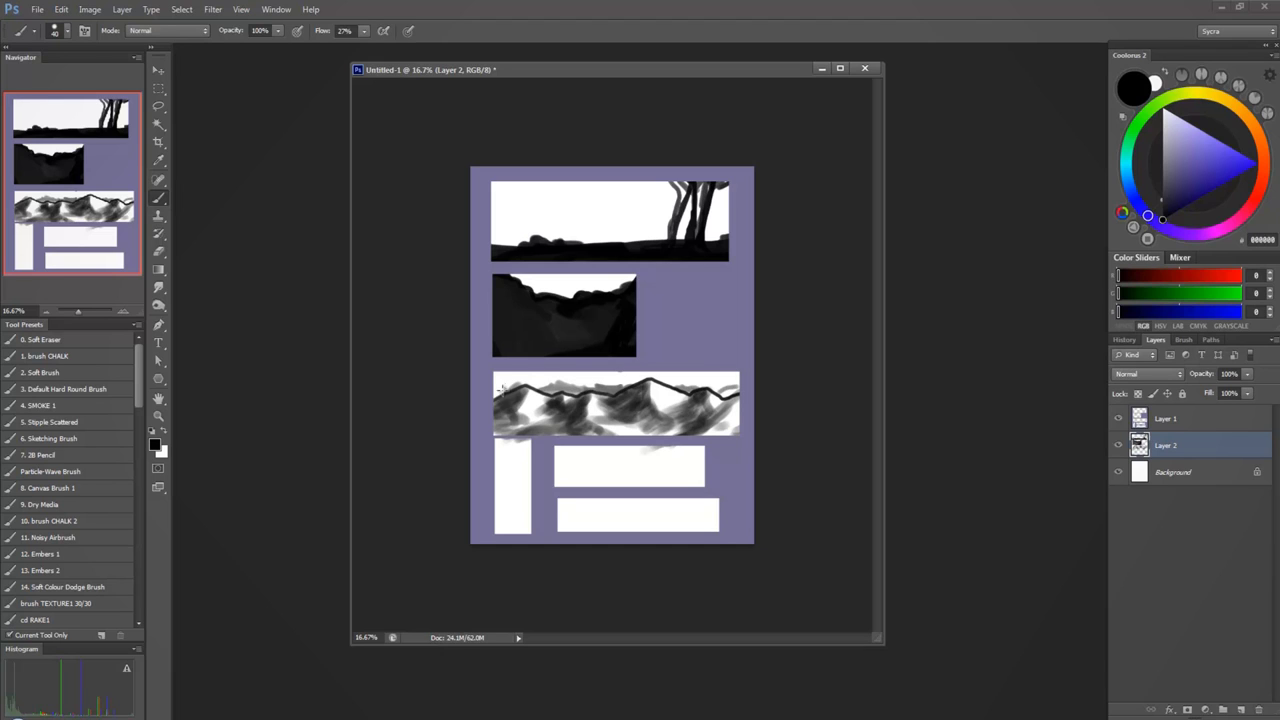
left_click_drag(512, 386, 495, 393)
On a new layer above Layer 1, handwrite "LOW/HIGH HORIZON", "BIAS TOWARD POS OR NEG SPACE" and "THINGS IN Z-AXIS" beside the second panel
left_click(1190, 423)
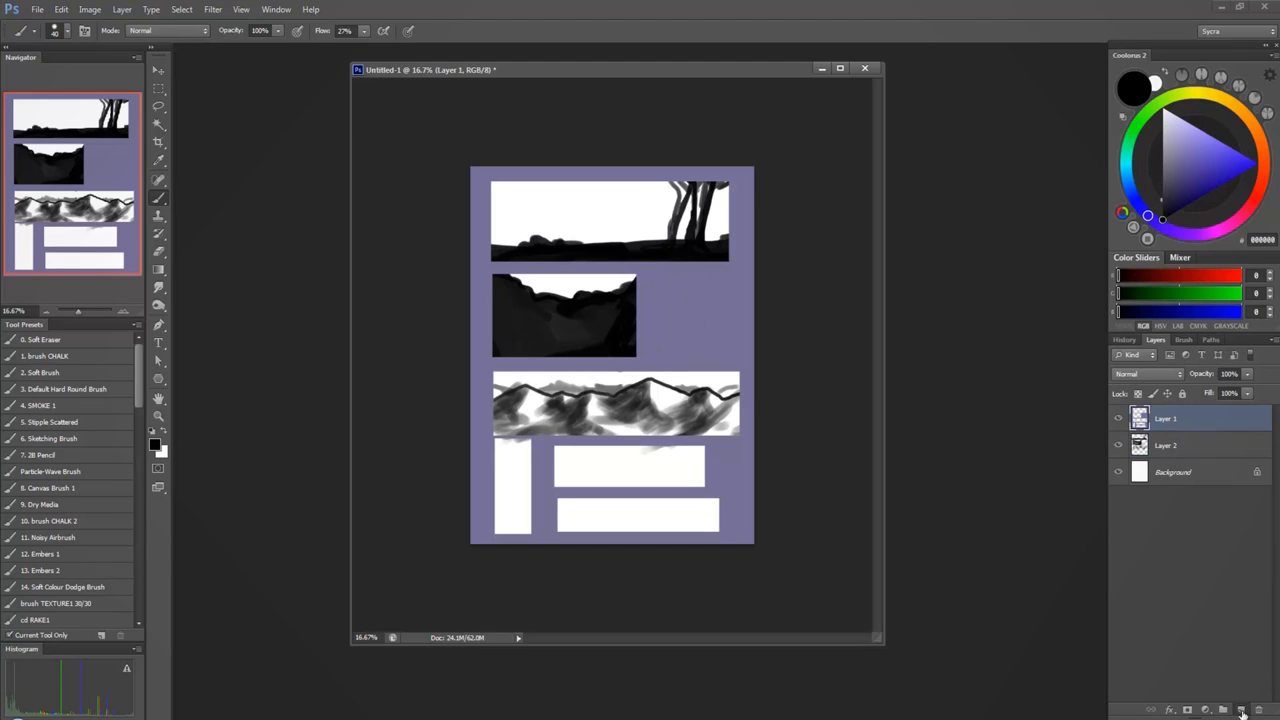
left_click(1240, 709)
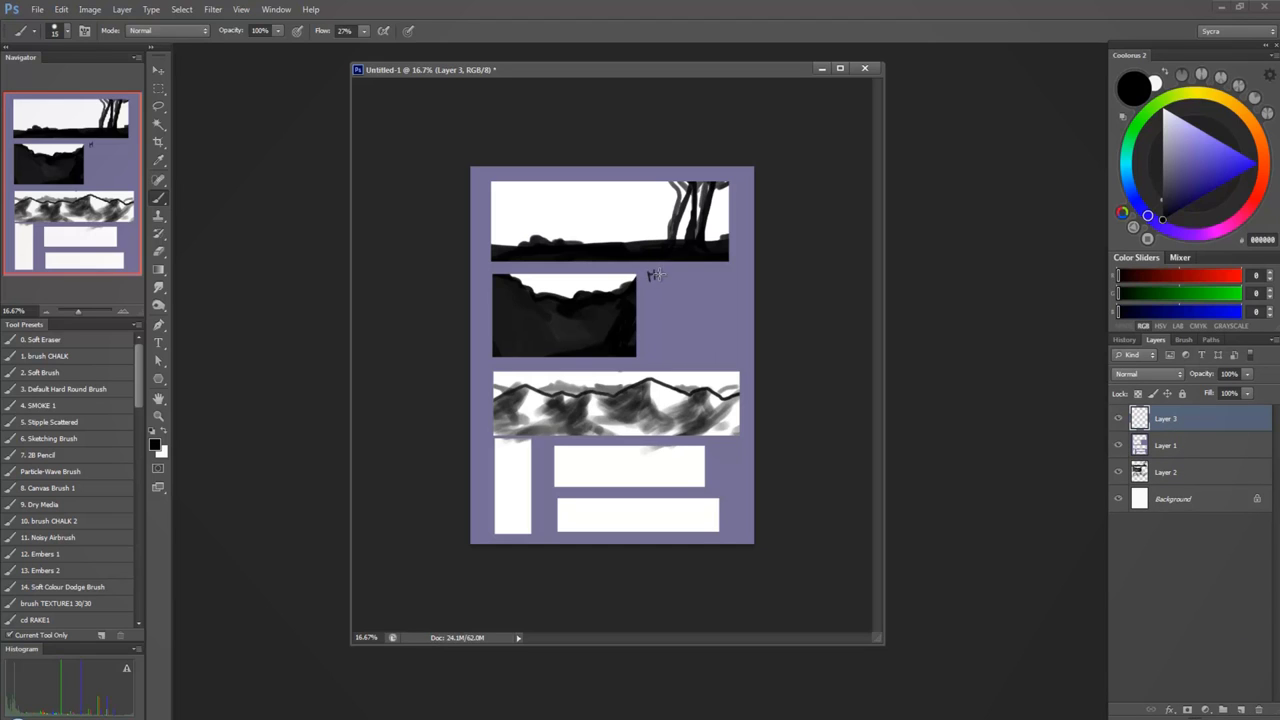
left_click_drag(672, 274, 680, 278)
left_click_drag(646, 292, 660, 290)
left_click_drag(706, 289, 716, 284)
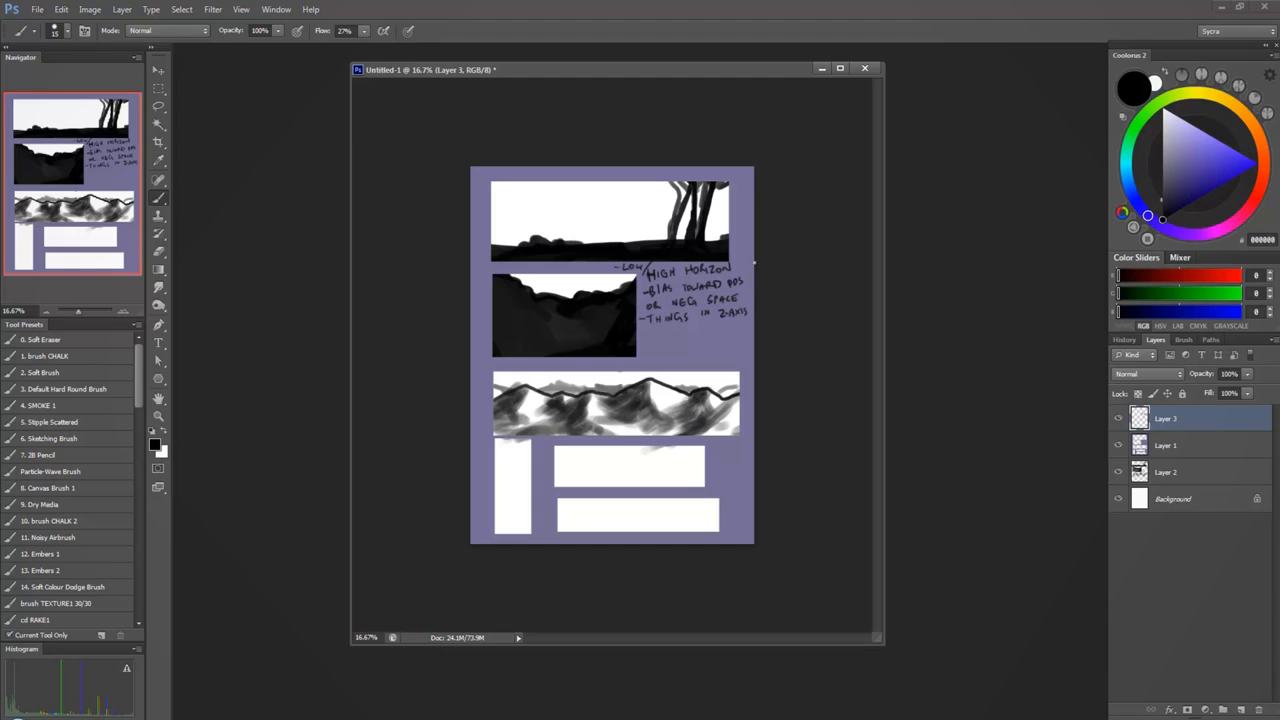
Hide Layer 2 with the black landscape sketches and add a new layer directly above it
left_click(1118, 472)
left_click(1165, 472)
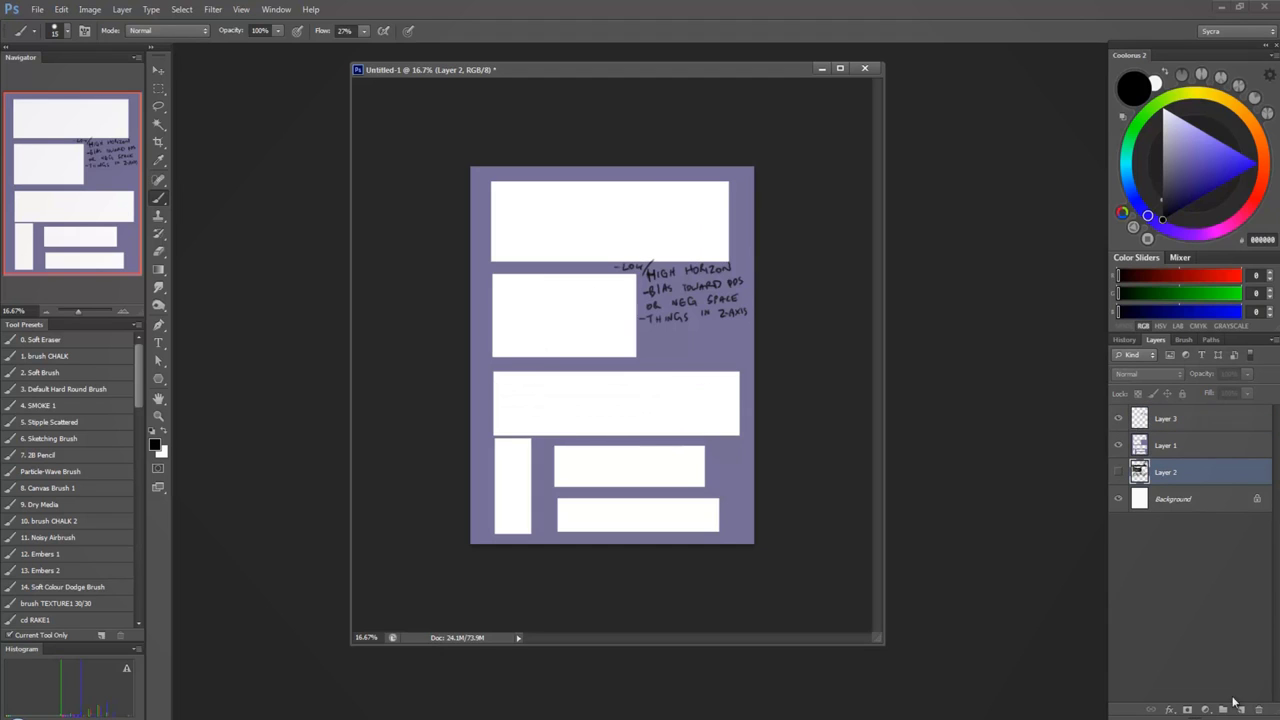
left_click(1239, 707)
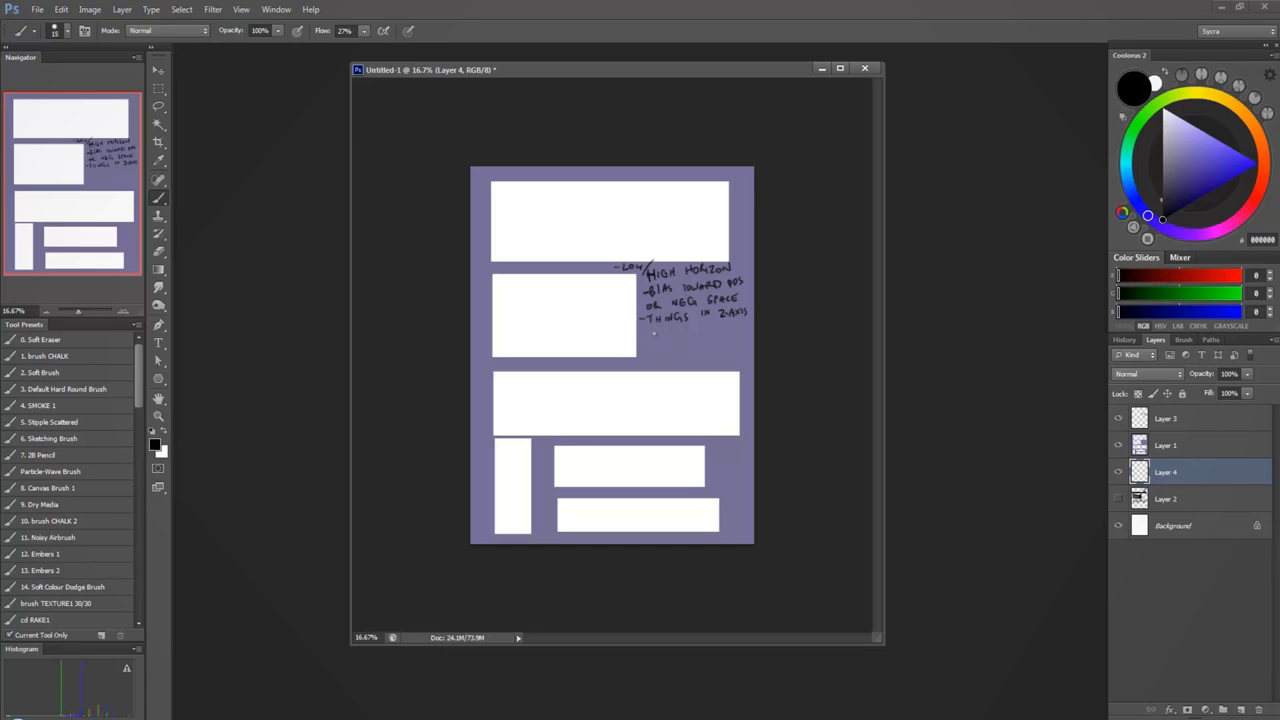
On Layer 3, handwrite "OVERLAPPING" as another bullet under the notes beside the second panel
left_click(1160, 442)
left_click(1157, 424)
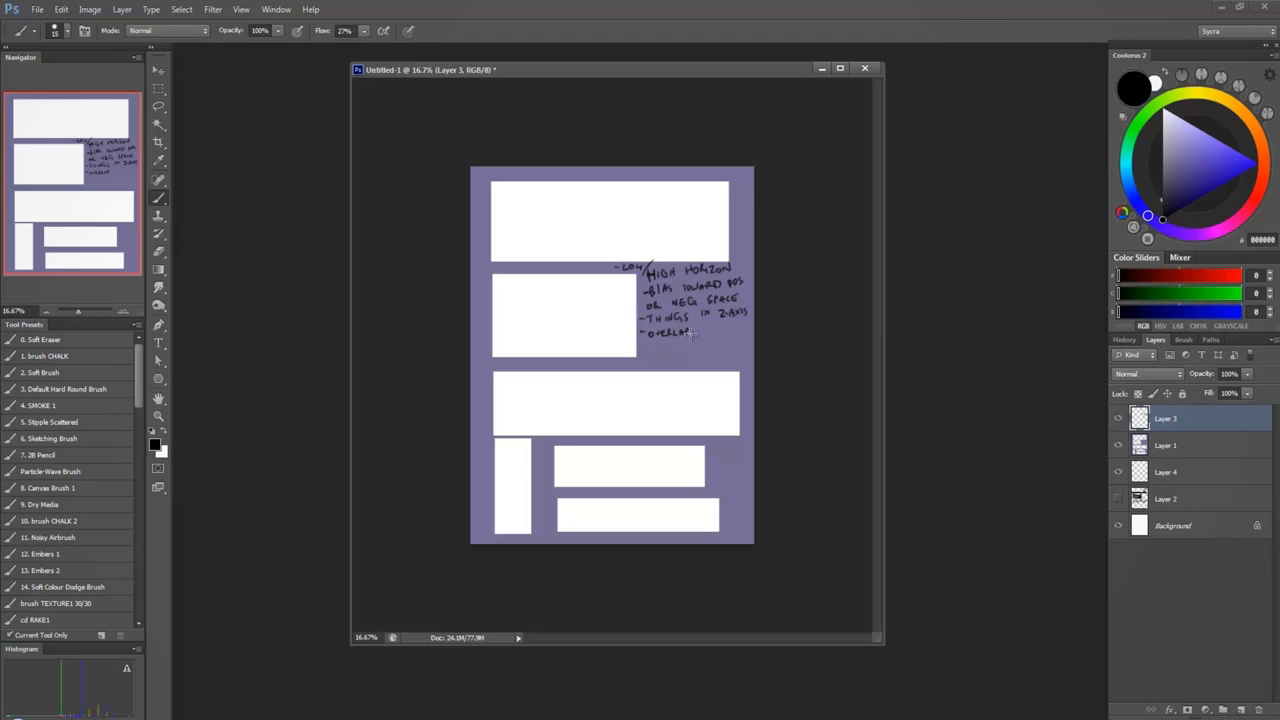
left_click_drag(691, 334, 698, 331)
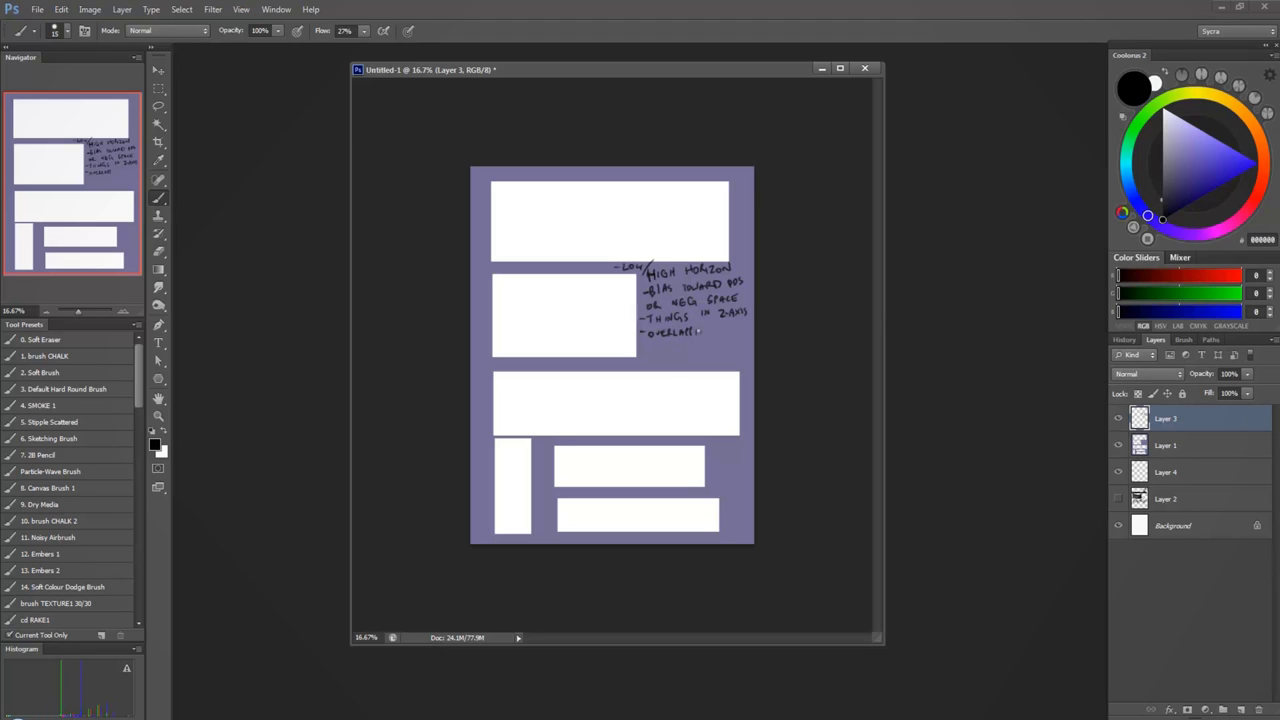
On Layer 4, sketch two small framed thumbnails in the second panel, one with a low dark ground and one mostly filled with dark hatching
left_click(1182, 446)
left_click(1175, 471)
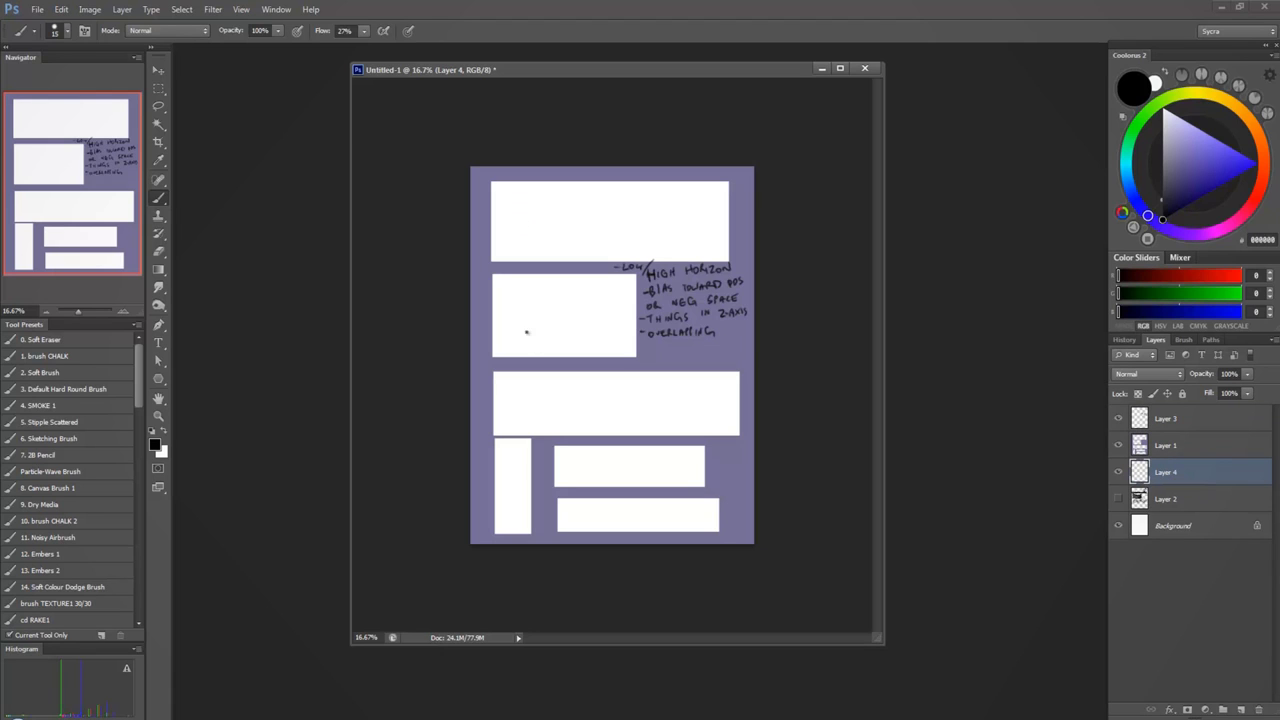
key("ctrl+plus")
key("ctrl+plus")
key("ctrl+plus")
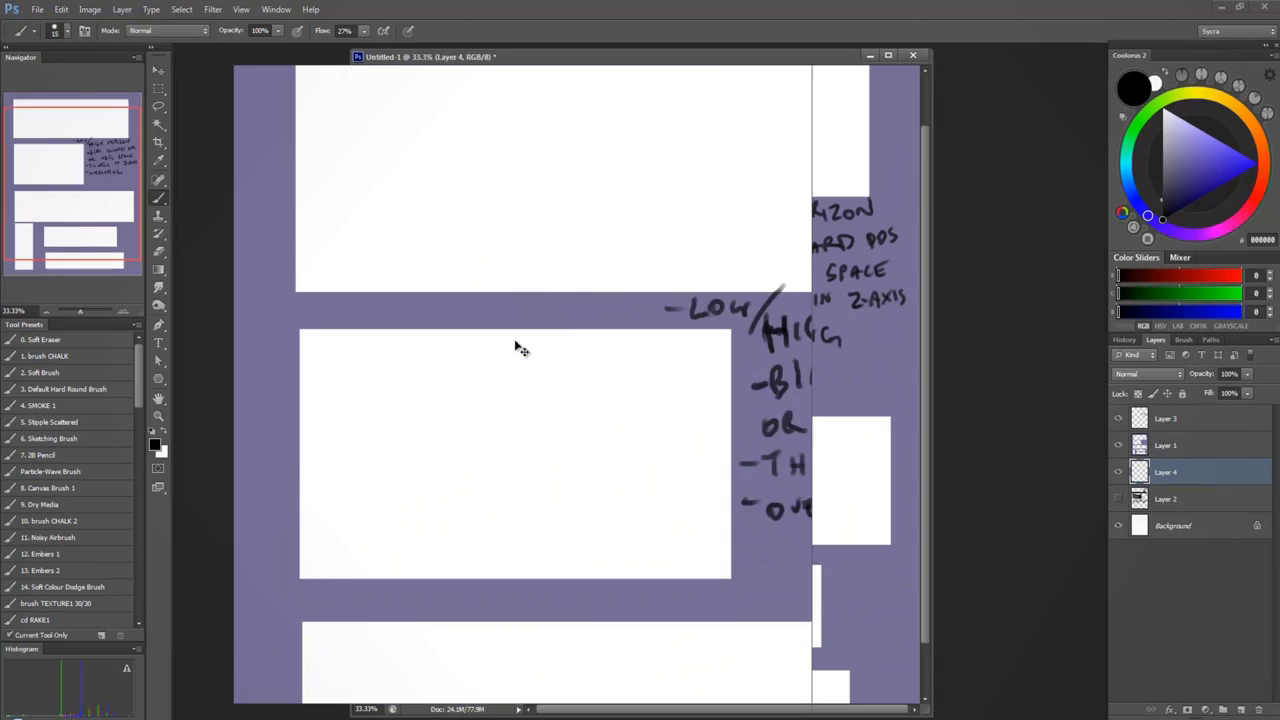
left_click_drag(436, 282, 557, 397)
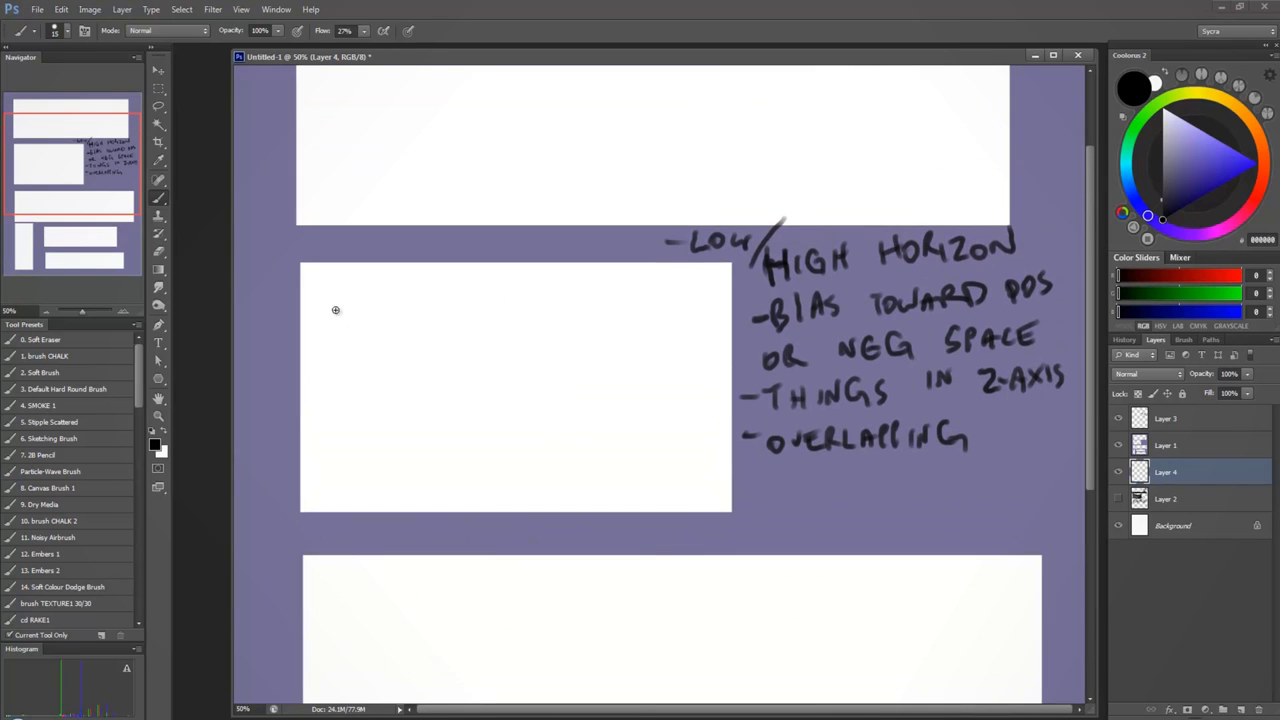
mouse_move(325, 280)
left_mouse_down()
mouse_move(330, 335)
mouse_move(446, 267)
mouse_move(318, 325)
mouse_move(475, 323)
mouse_move(397, 304)
mouse_move(448, 298)
left_mouse_up()
mouse_move(316, 286)
left_mouse_down()
mouse_move(422, 322)
mouse_move(390, 318)
mouse_move(438, 317)
mouse_move(335, 313)
mouse_move(412, 306)
left_mouse_up()
mouse_move(492, 272)
left_mouse_down()
mouse_move(506, 326)
mouse_move(634, 266)
mouse_move(500, 277)
mouse_move(637, 298)
mouse_move(501, 313)
mouse_move(576, 300)
mouse_move(645, 318)
left_mouse_up()
Sketch a third thumbnail below them with dark hatching above its horizon line, plus an empty fourth frame beside it
mouse_move(337, 357)
left_mouse_down()
mouse_move(436, 422)
mouse_move(424, 345)
mouse_move(333, 342)
left_mouse_up()
left_click_drag(340, 386, 486, 364)
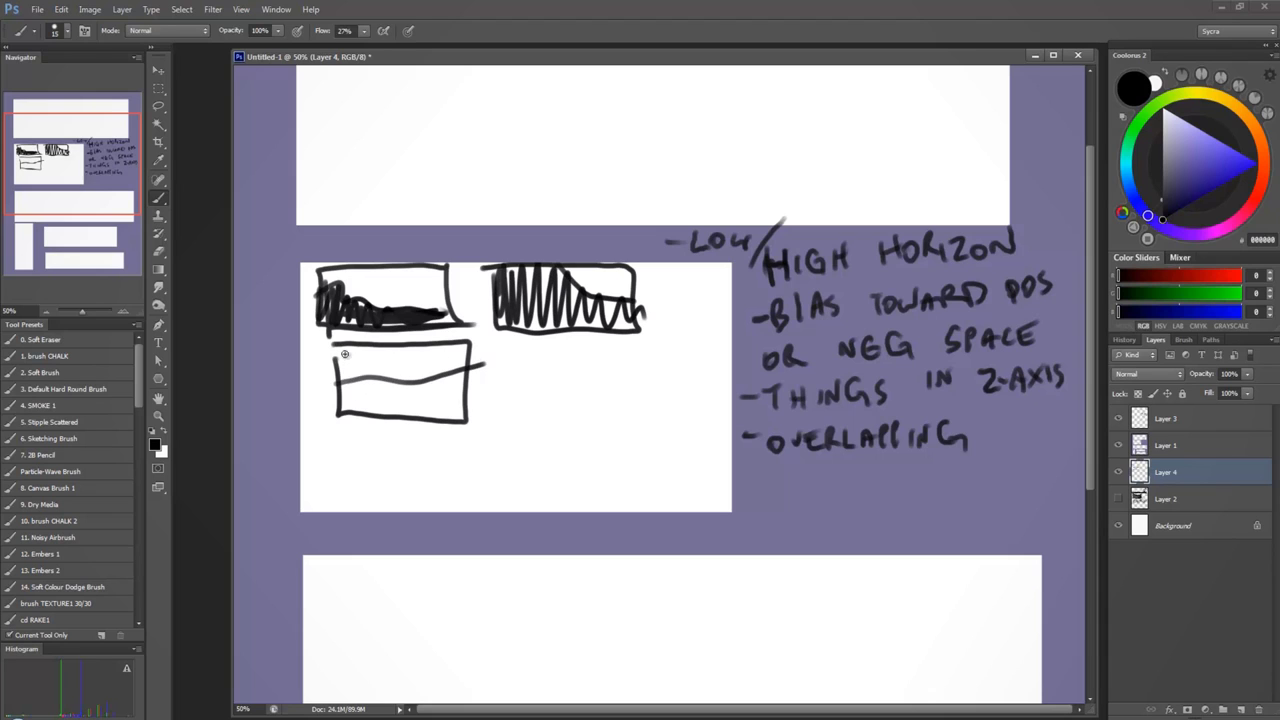
mouse_move(338, 350)
left_mouse_down()
mouse_move(360, 378)
mouse_move(411, 381)
mouse_move(466, 360)
mouse_move(514, 406)
mouse_move(566, 334)
mouse_move(506, 340)
left_mouse_up()
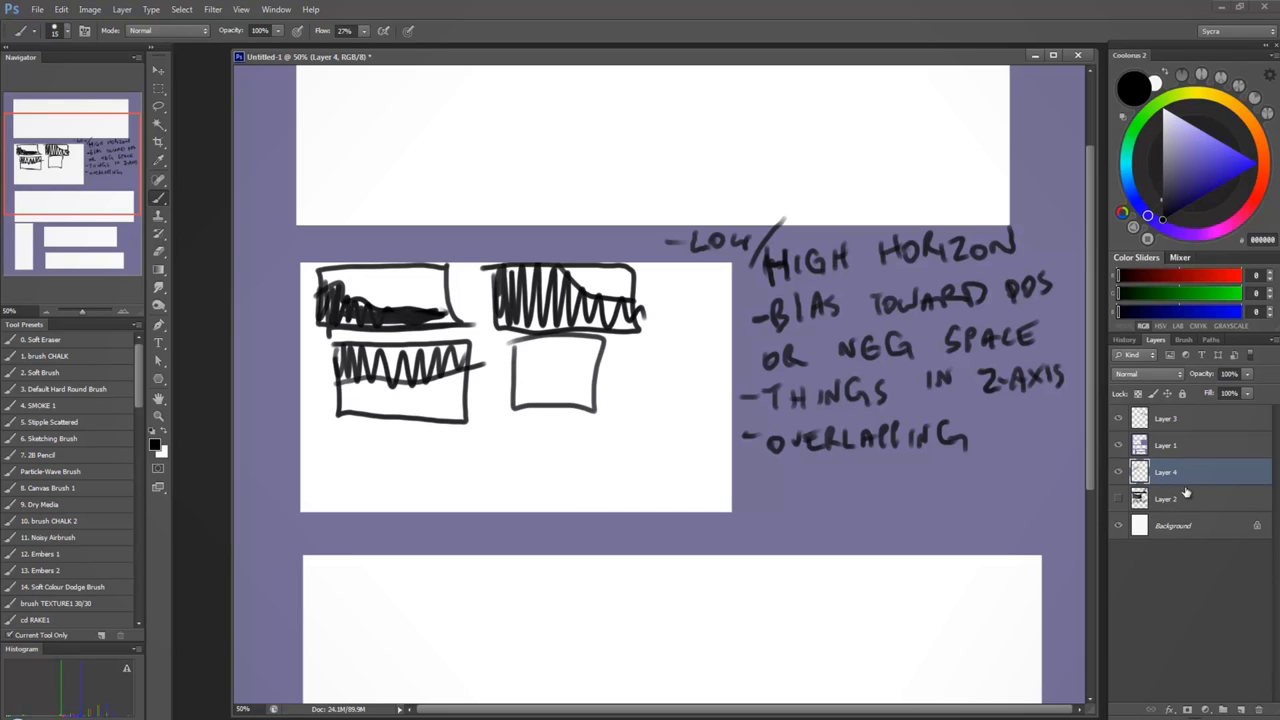
Add a new layer above Layer 4 and beneath the purple border layer
left_click(1181, 417)
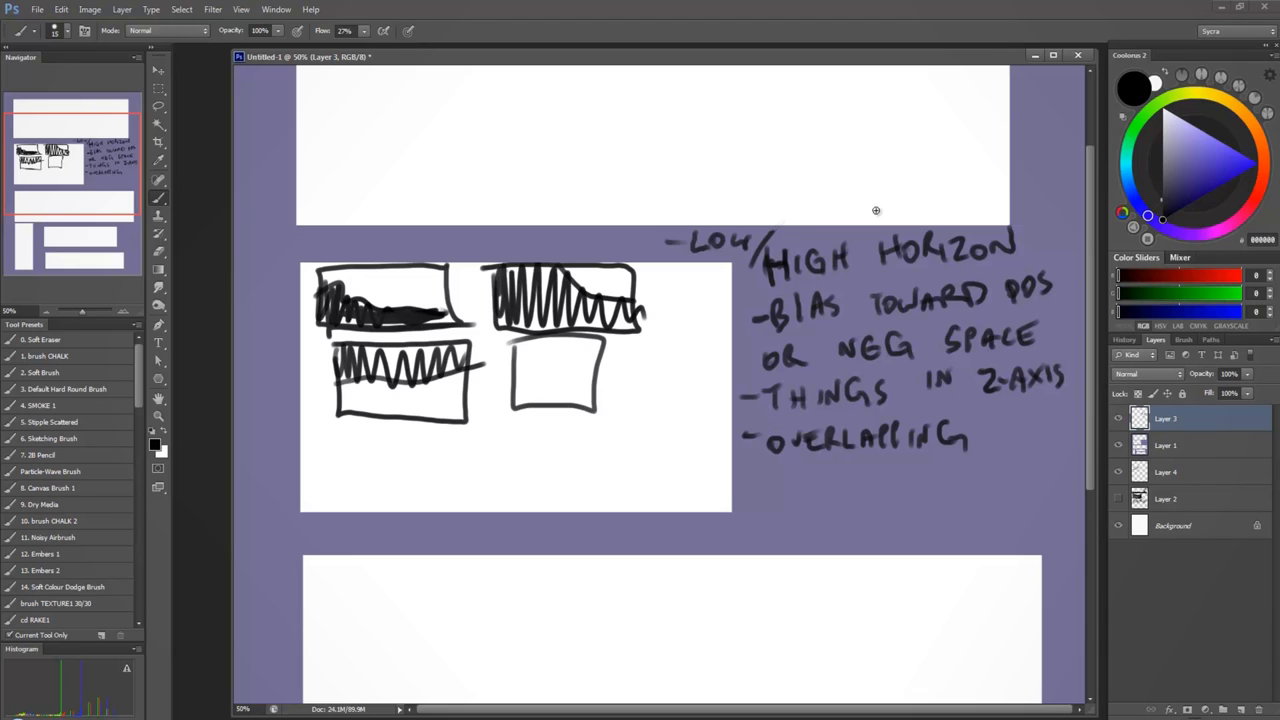
left_click(1168, 436)
left_click(1190, 478)
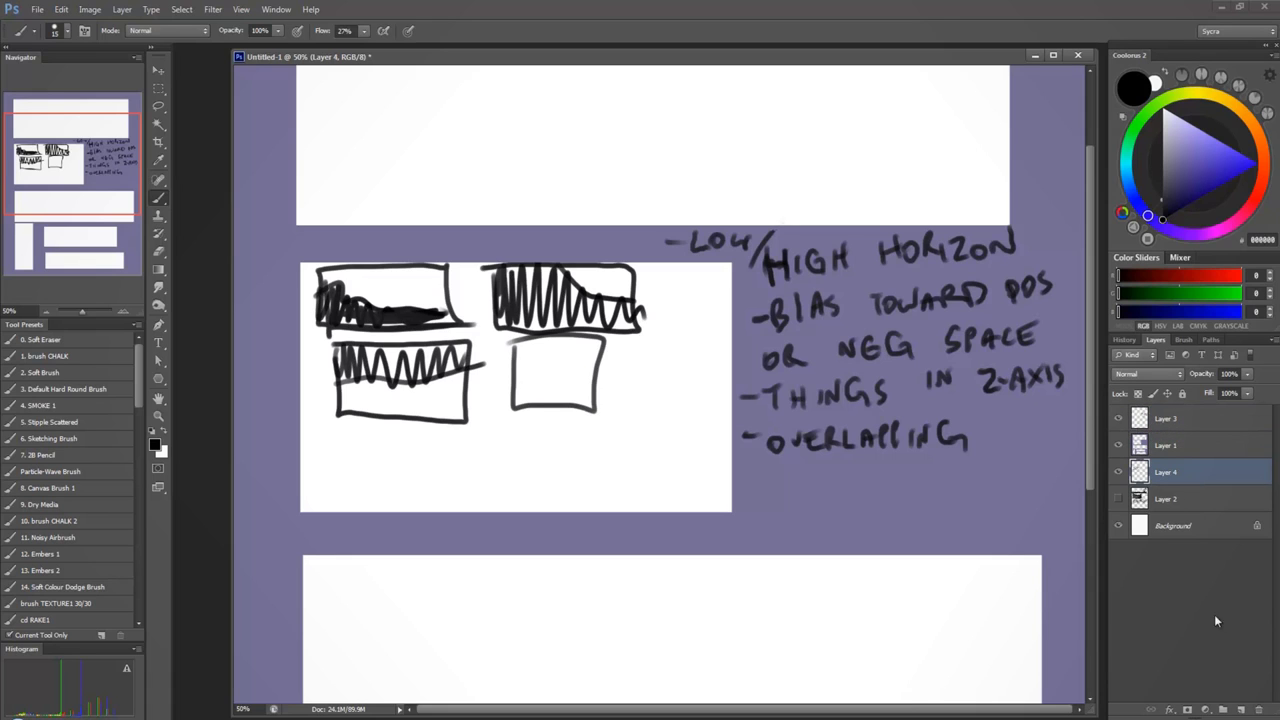
left_click(1222, 709)
key("ctrl+minus")
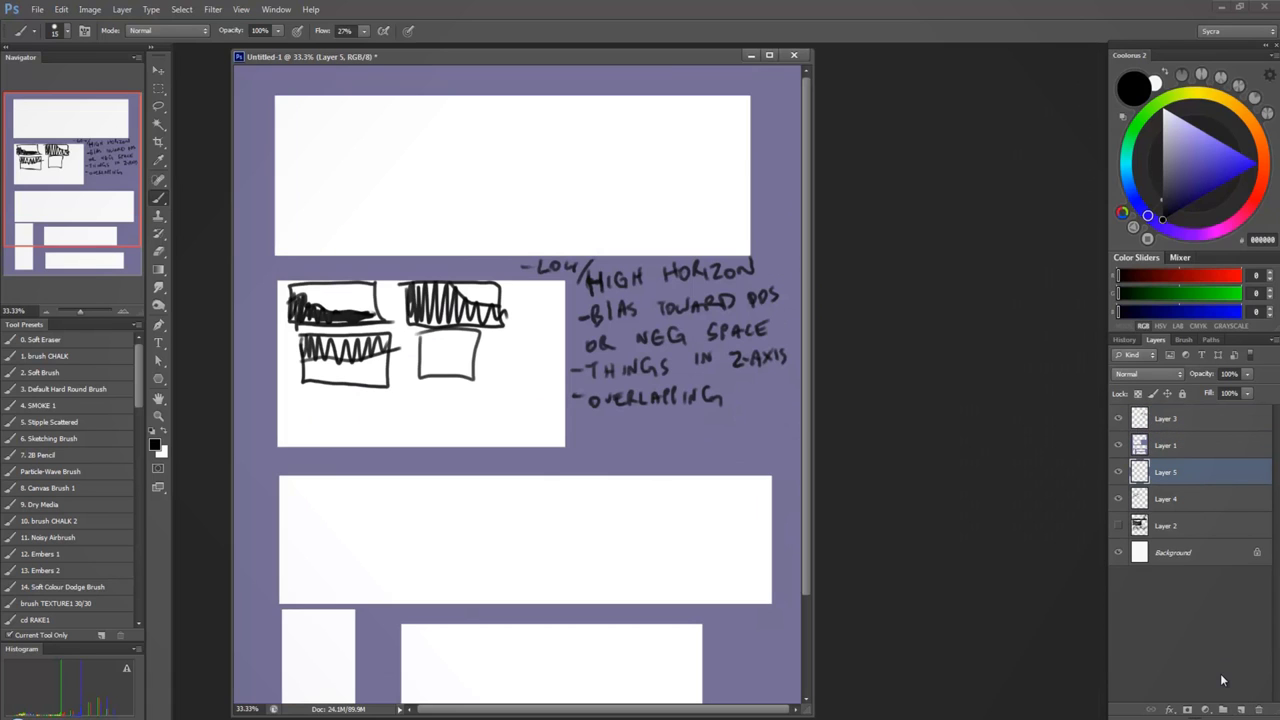
Paint a soft lavender-blue base (#9796BC) across the first panel using the Default Hard Round Brush at 700 px
left_click(100, 390)
key("bracketright")
key("bracketright")
key("bracketright")
key("bracketright")
key("bracketright")
key("bracketright")
key("bracketright")
key("bracketright")
key("bracketright")
key("bracketright")
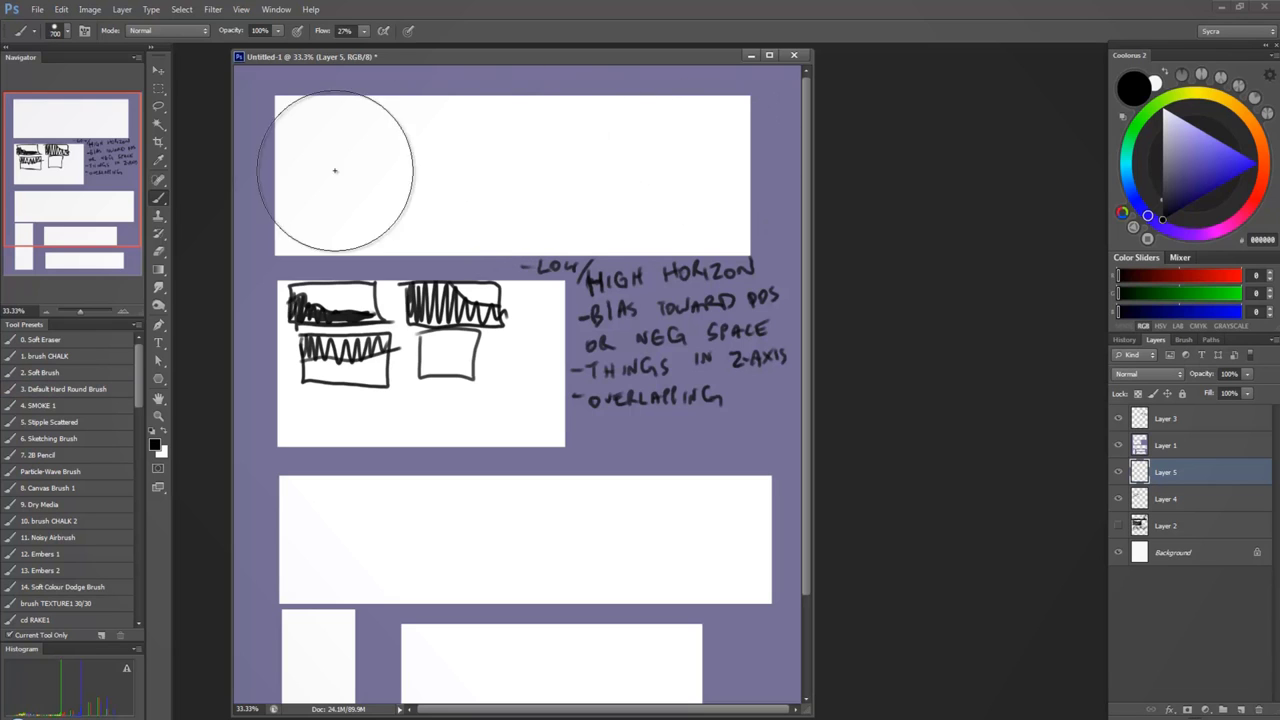
left_click(1174, 150)
mouse_move(1146, 208)
left_mouse_down()
mouse_move(1141, 166)
mouse_move(1136, 201)
left_mouse_up()
left_click(1177, 145)
left_click(1136, 202)
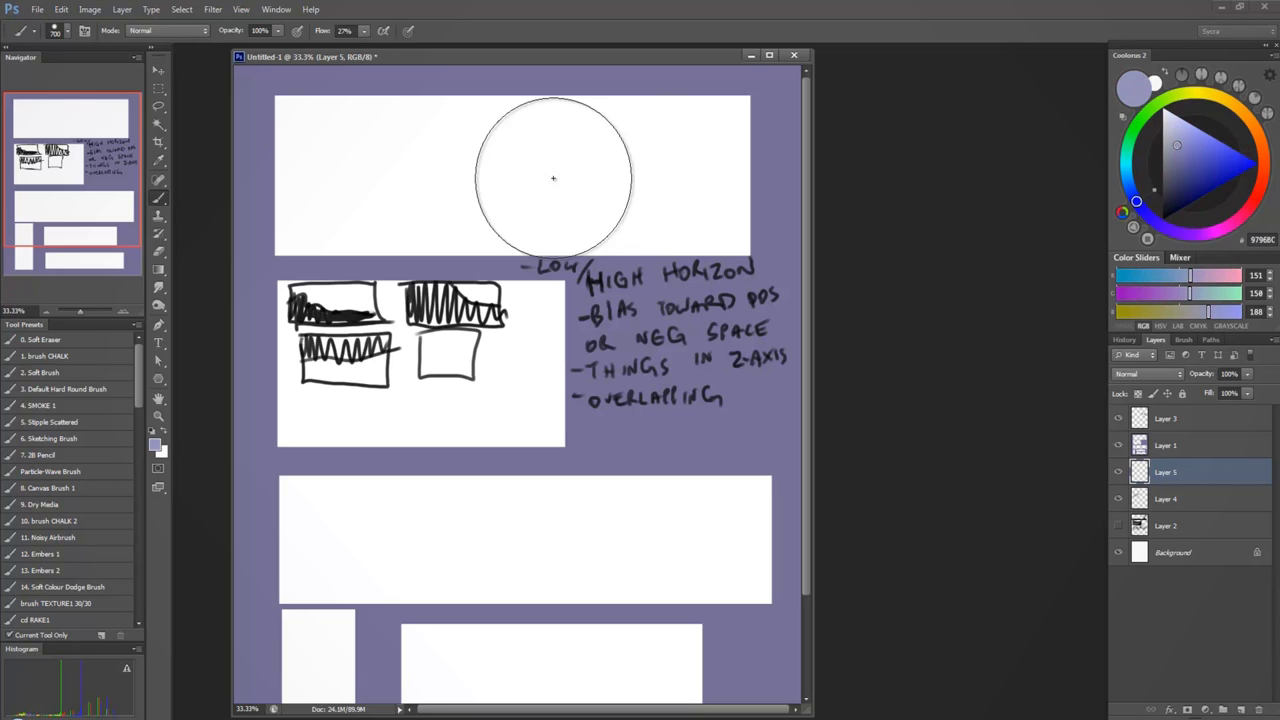
mouse_move(663, 140)
left_mouse_down()
mouse_move(732, 119)
mouse_move(543, 177)
mouse_move(414, 194)
mouse_move(300, 175)
left_mouse_up()
Brush a pale teal tone over the lavender-blue base in the first panel
left_click_drag(1136, 201, 1126, 161)
left_click_drag(1180, 146, 1187, 140)
mouse_move(614, 156)
left_mouse_down()
mouse_move(714, 194)
mouse_move(318, 153)
left_mouse_up()
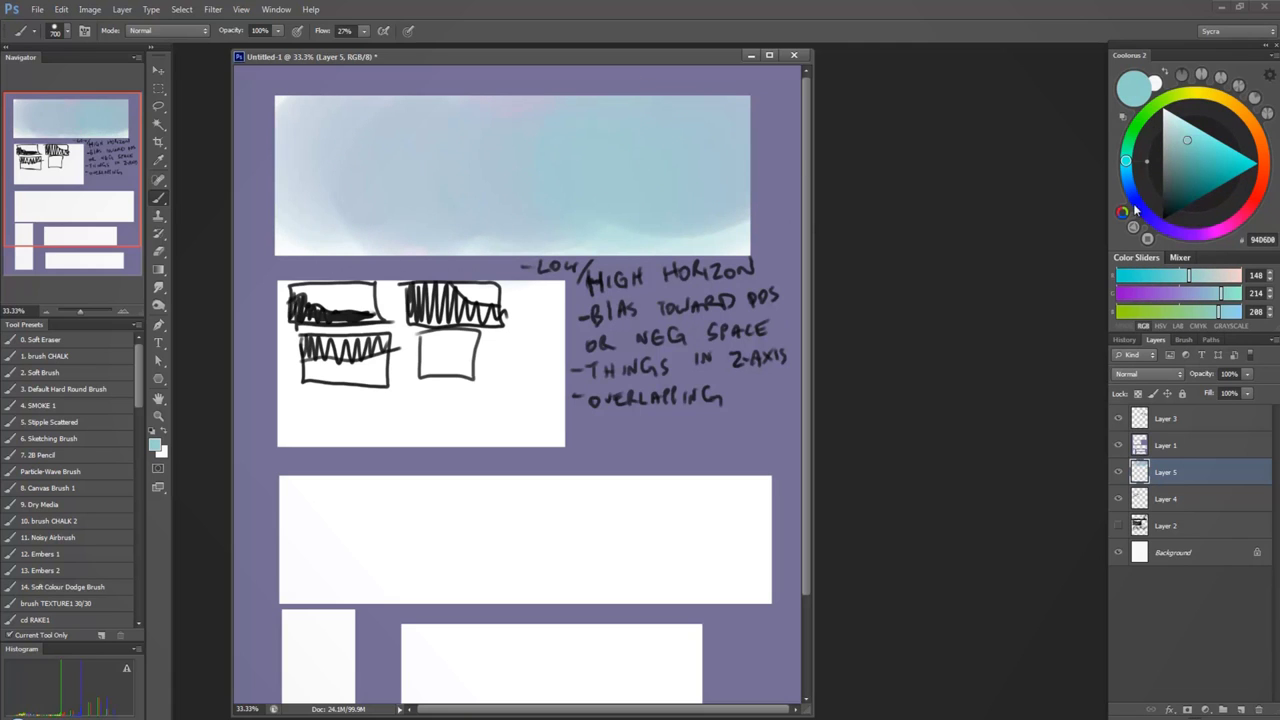
Darken the left half of the first panel's sky with a grey violet and a blue-violet tone
left_click(1134, 197)
left_click(1167, 163)
mouse_move(428, 176)
left_mouse_down()
mouse_move(417, 214)
mouse_move(460, 224)
left_mouse_up()
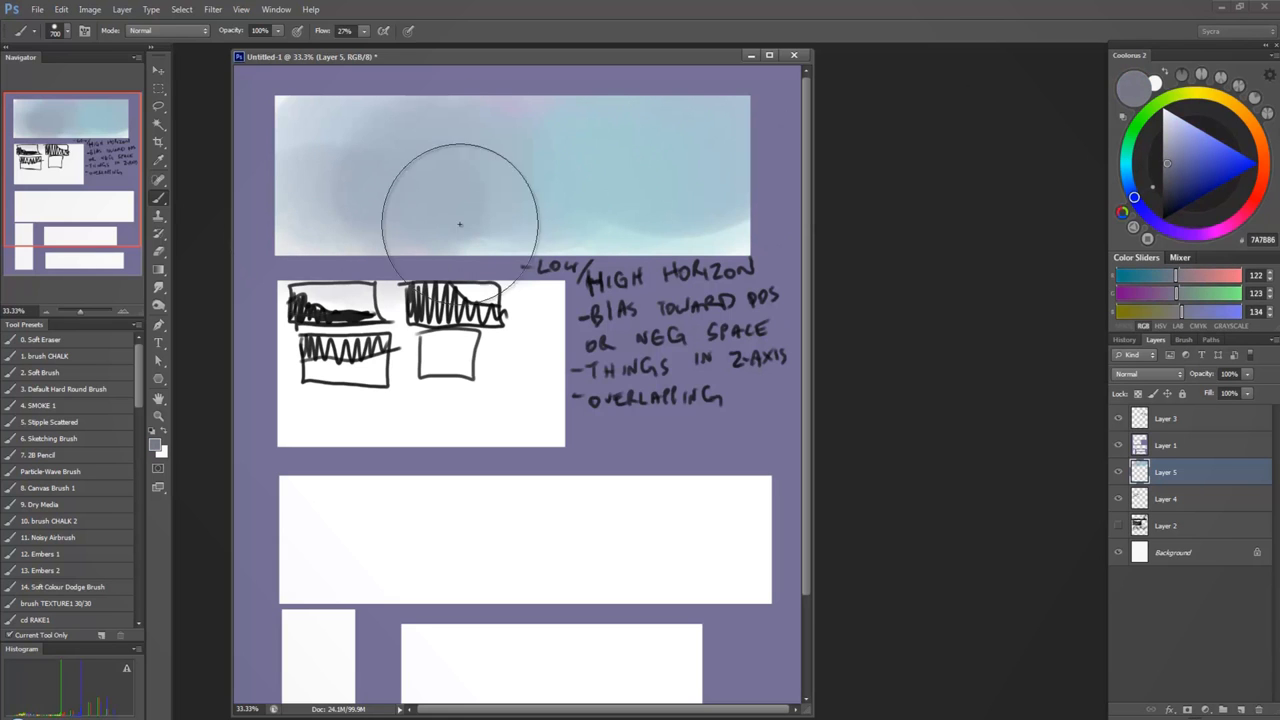
left_click(1184, 153)
mouse_move(513, 150)
left_mouse_down()
mouse_move(412, 183)
mouse_move(339, 141)
mouse_move(343, 209)
left_mouse_up()
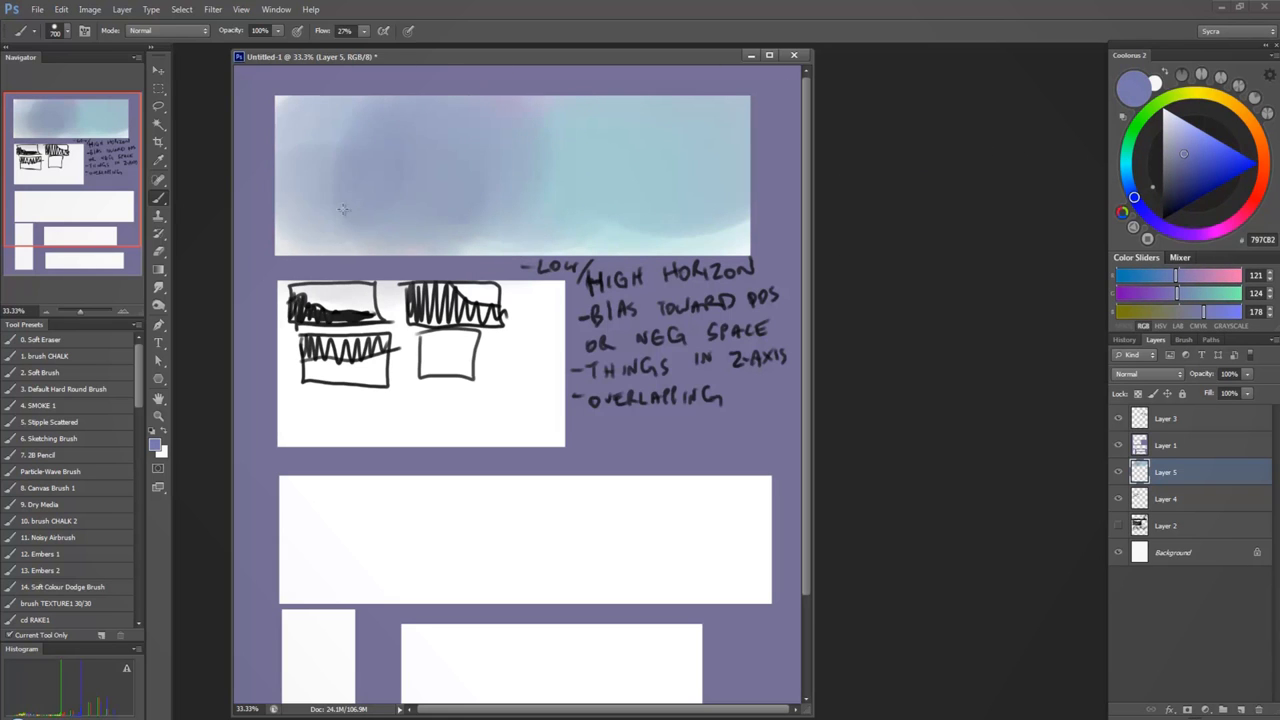
Blend the first panel's sky with colours sampled from it and extend the blue-grey over the upper part of the second panel
left_click(331, 131, "alt")
mouse_move(340, 160)
left_mouse_down()
mouse_move(471, 171)
mouse_move(560, 197)
mouse_move(331, 216)
mouse_move(566, 240)
mouse_move(737, 223)
mouse_move(529, 213)
mouse_move(307, 282)
mouse_move(727, 258)
mouse_move(360, 328)
mouse_move(540, 385)
mouse_move(610, 446)
left_mouse_up()
left_click(609, 131, "alt")
left_click(514, 180, "alt")
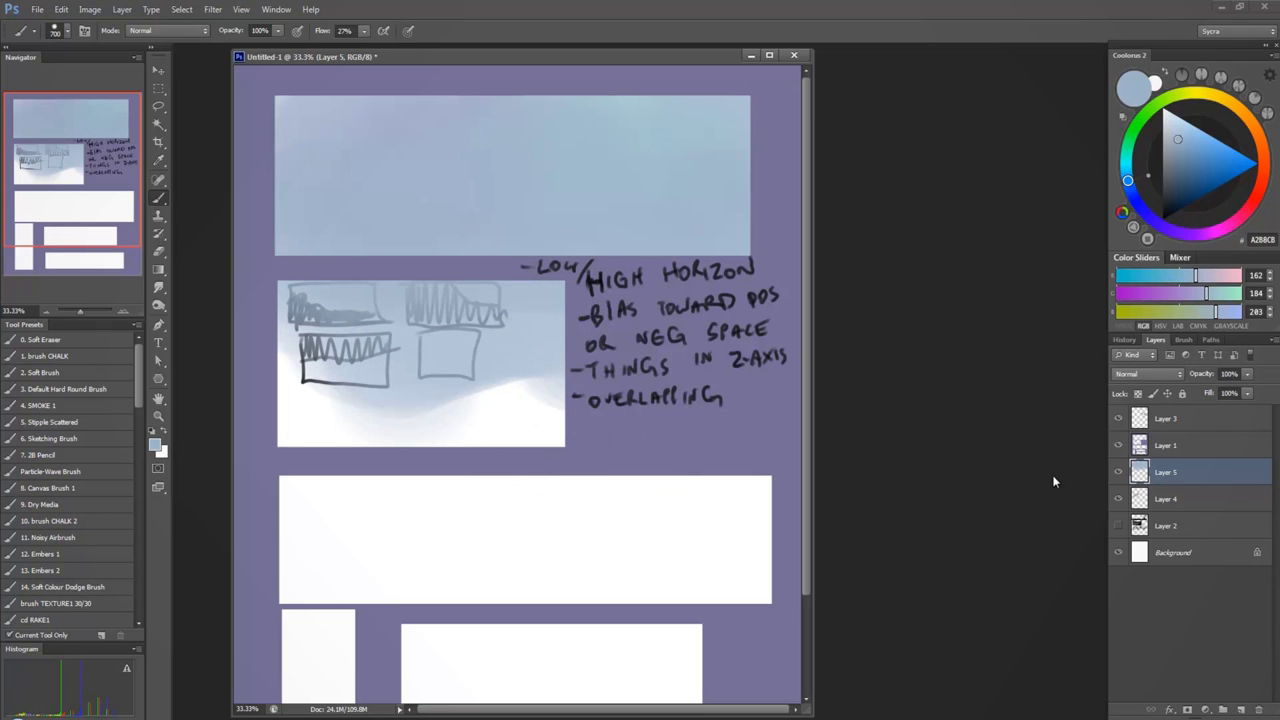
Hide Layer 4 with the thumbnails and Layer 3 with the handwritten notes
left_click(1160, 499)
left_click(1118, 499)
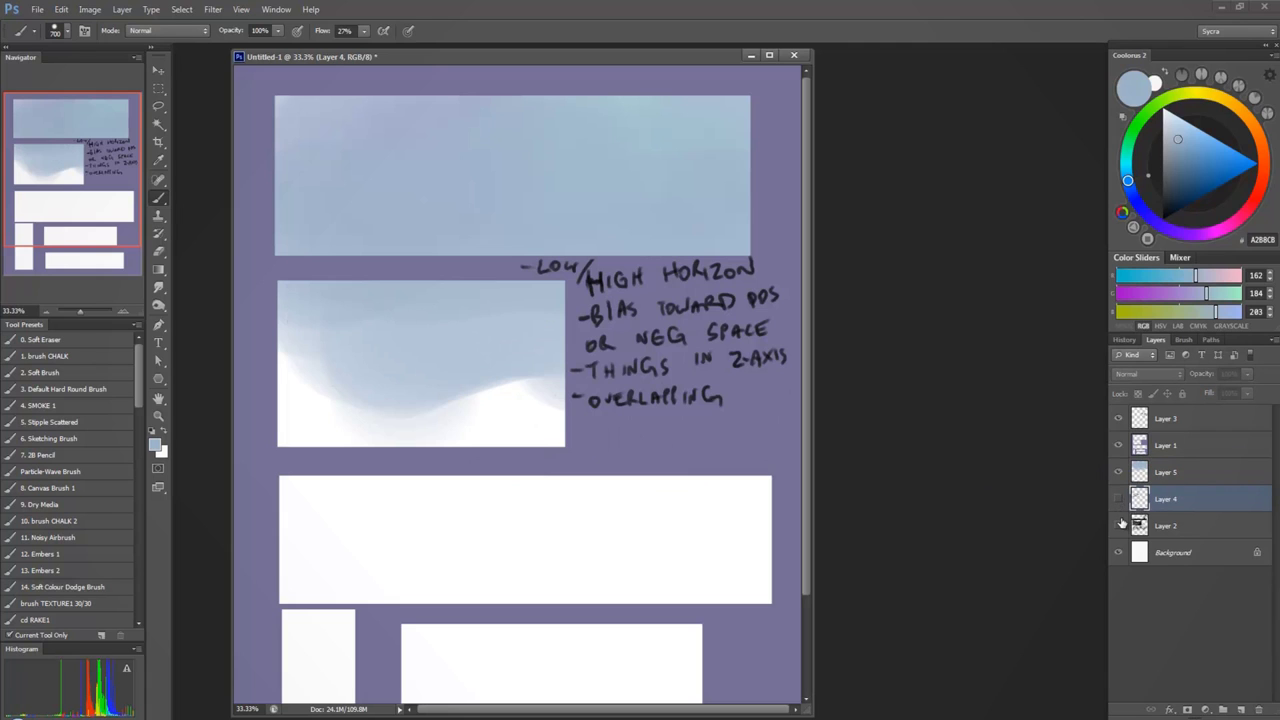
left_click(1118, 418)
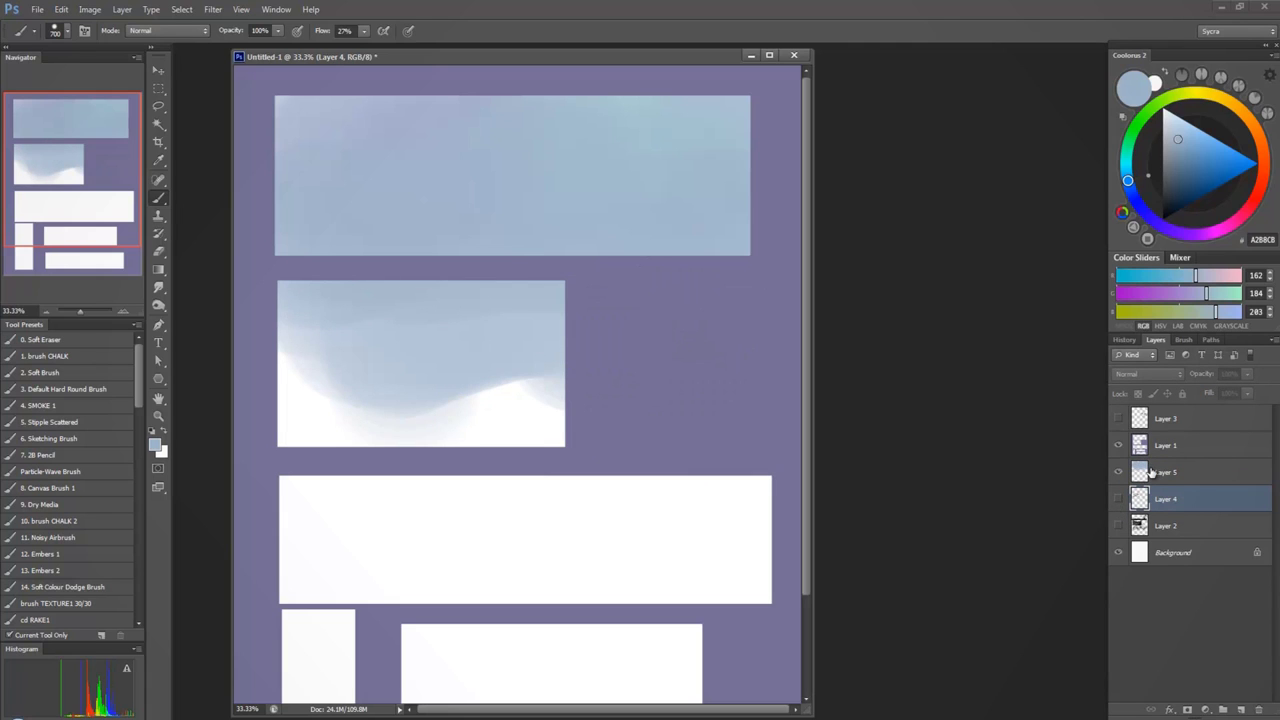
Add a new layer directly above Layer 5, which holds the painted sky
left_click(1150, 470)
left_click(464, 176, "alt")
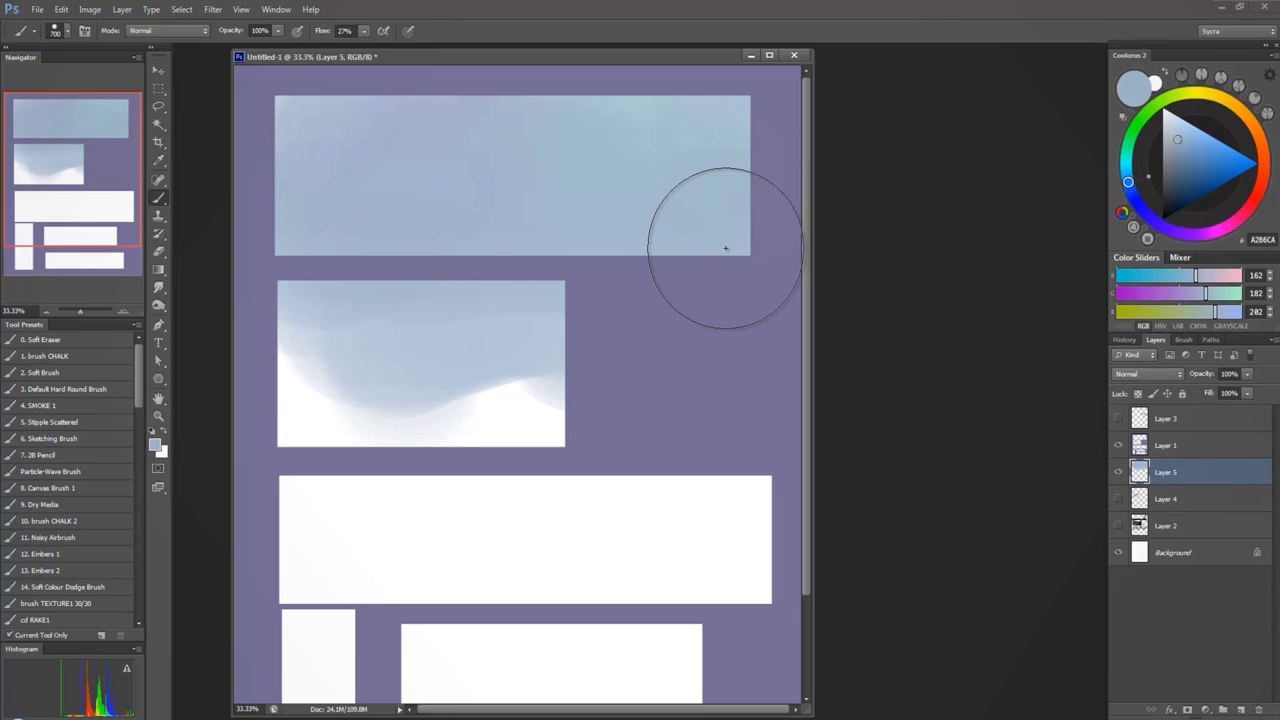
left_click(158, 105)
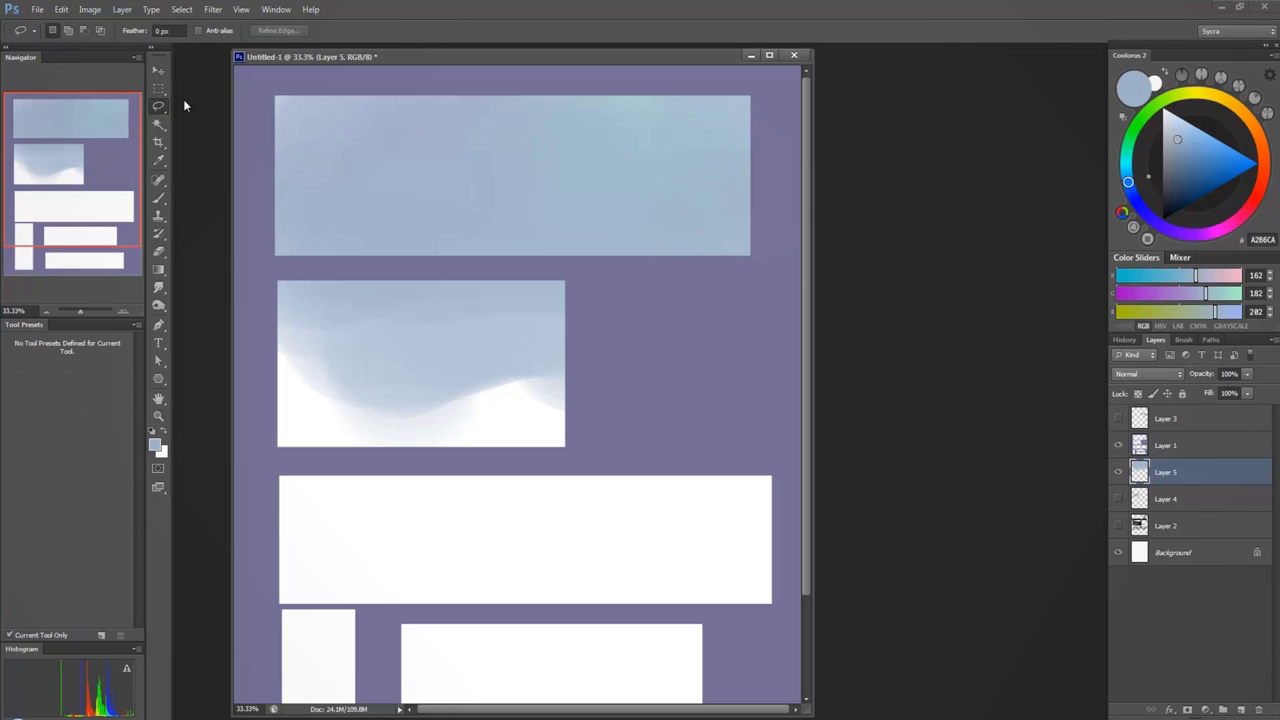
left_click(1240, 709)
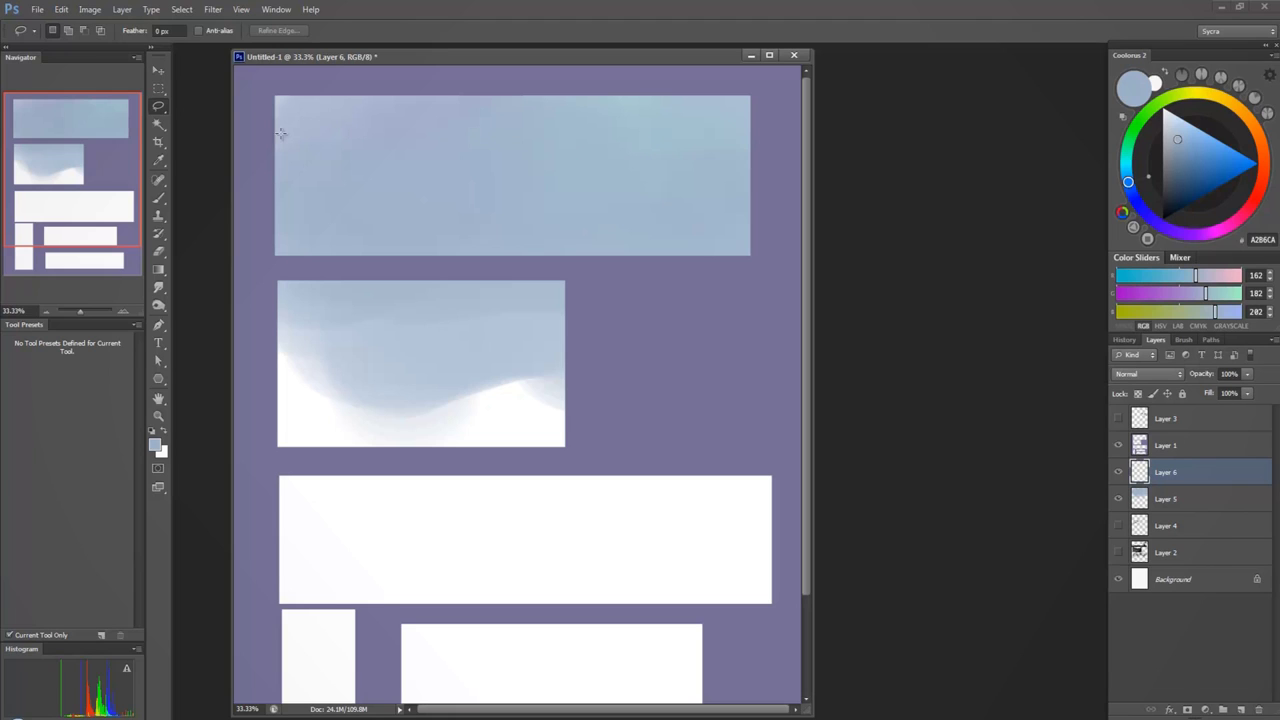
mouse_move(270, 141)
left_mouse_down()
mouse_move(392, 125)
mouse_move(468, 150)
mouse_move(613, 150)
mouse_move(682, 117)
mouse_move(783, 111)
left_mouse_up()
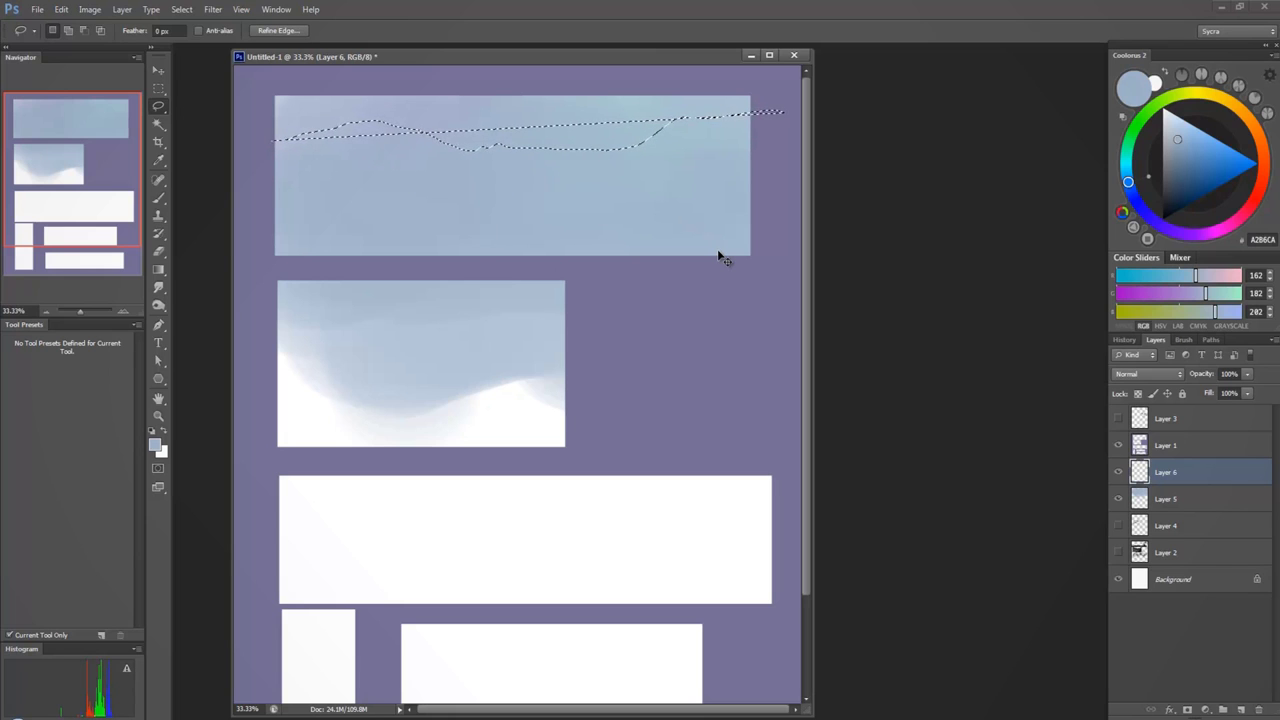
key("d")
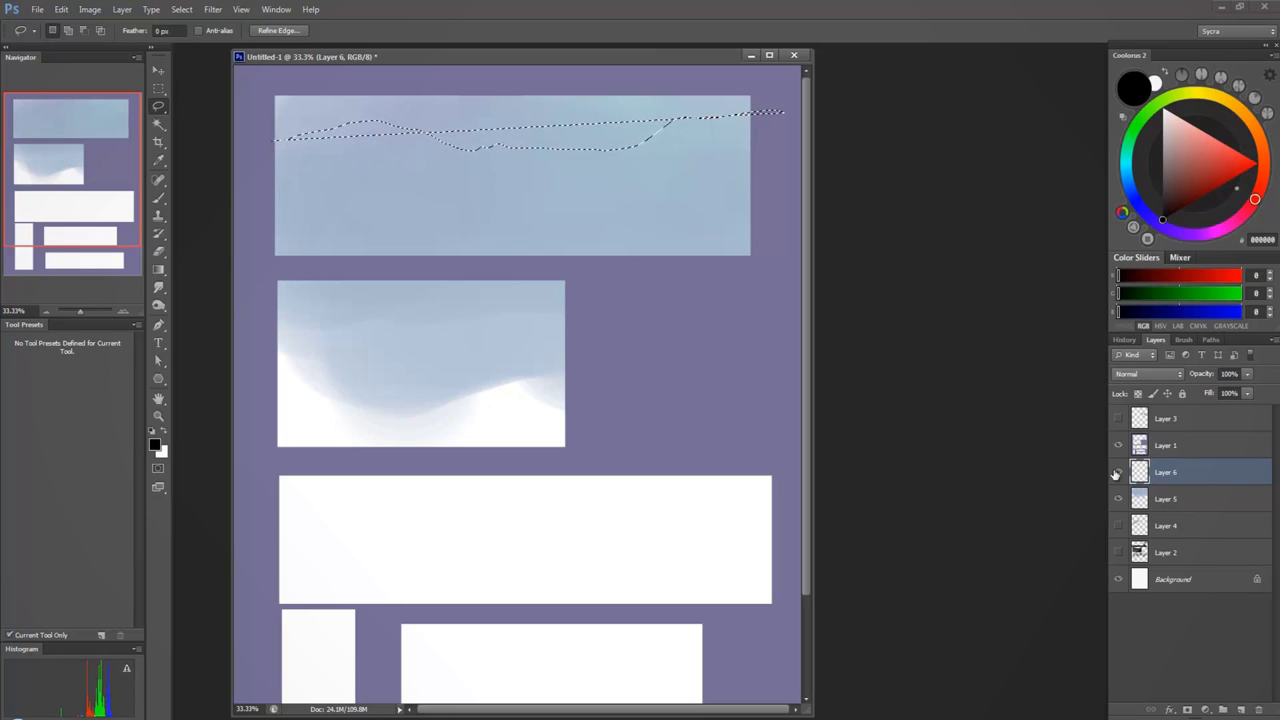
left_click(333, 180)
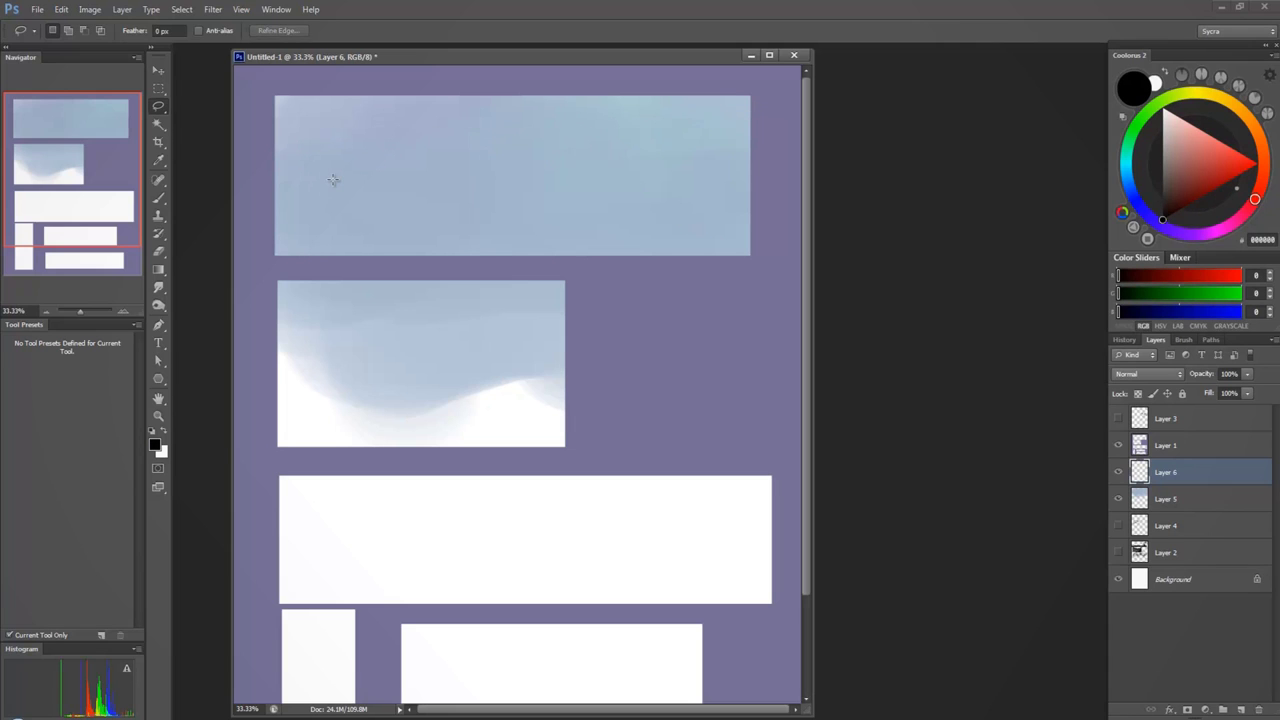
Load the brush CHALK preset and set a darker blue-grey, 7F97AC, based on a colour sampled from the first panel's sky
left_click(160, 199)
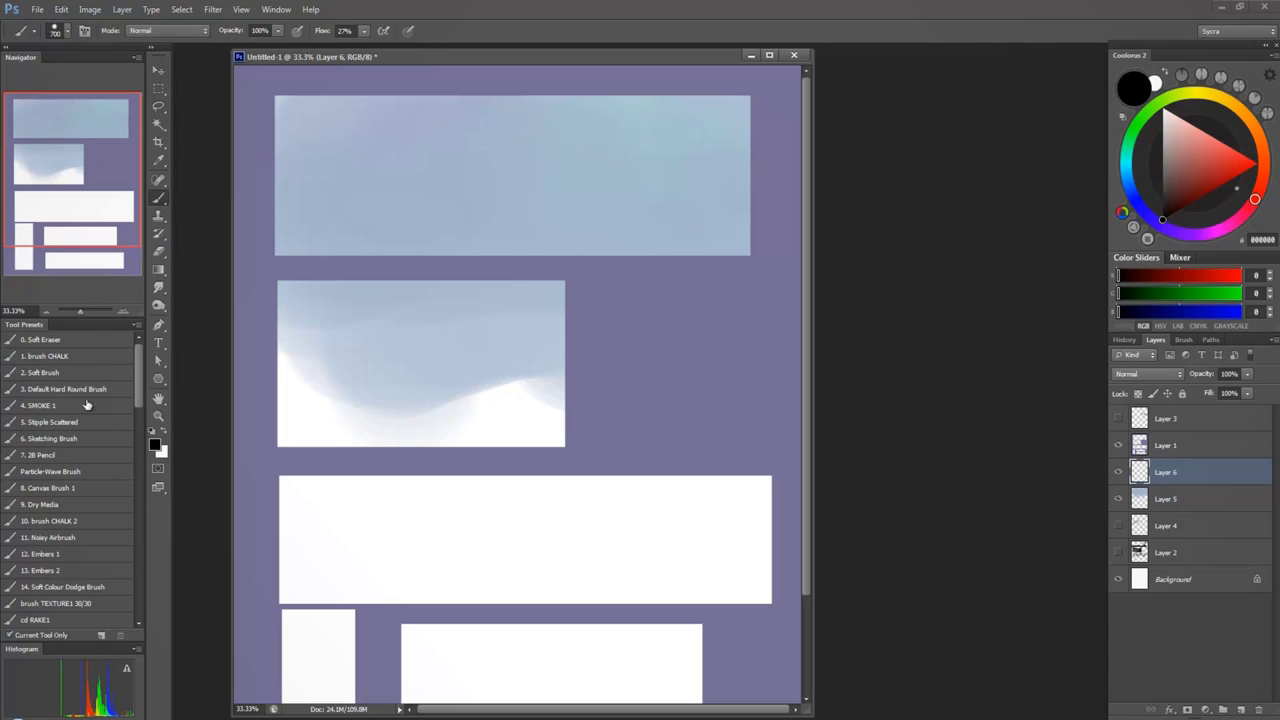
left_click(80, 357)
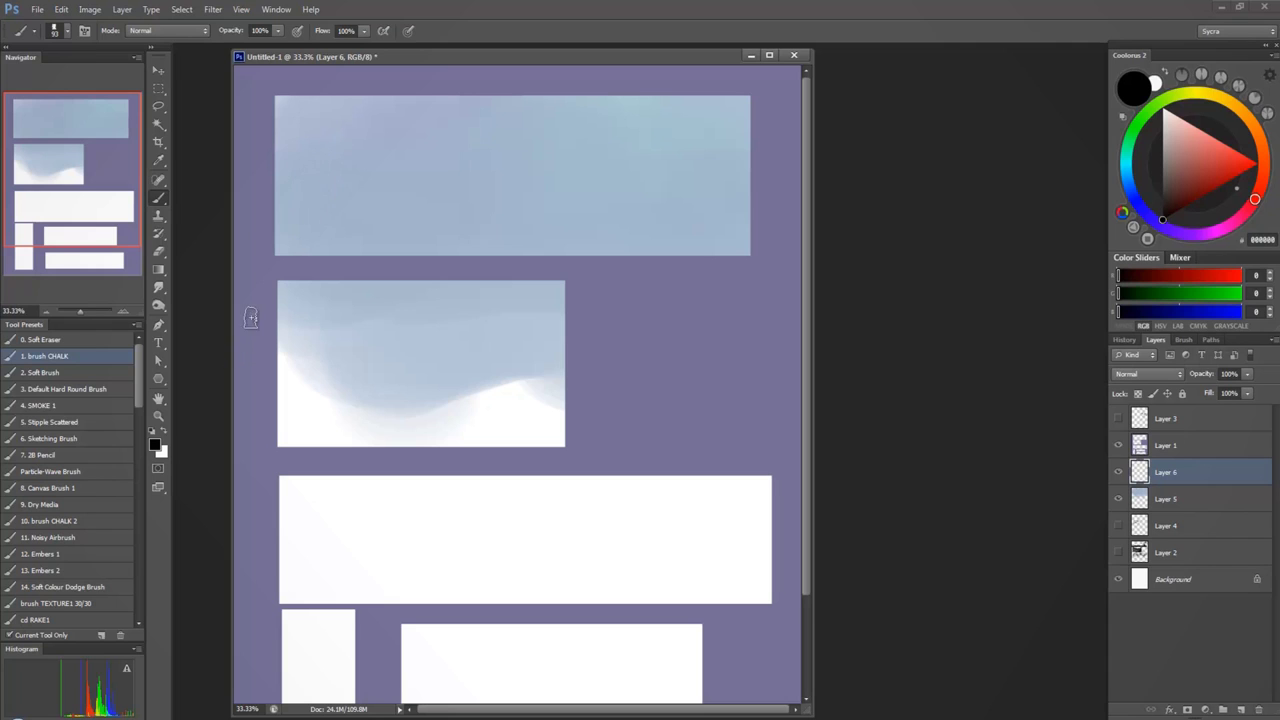
left_click(366, 136, "alt")
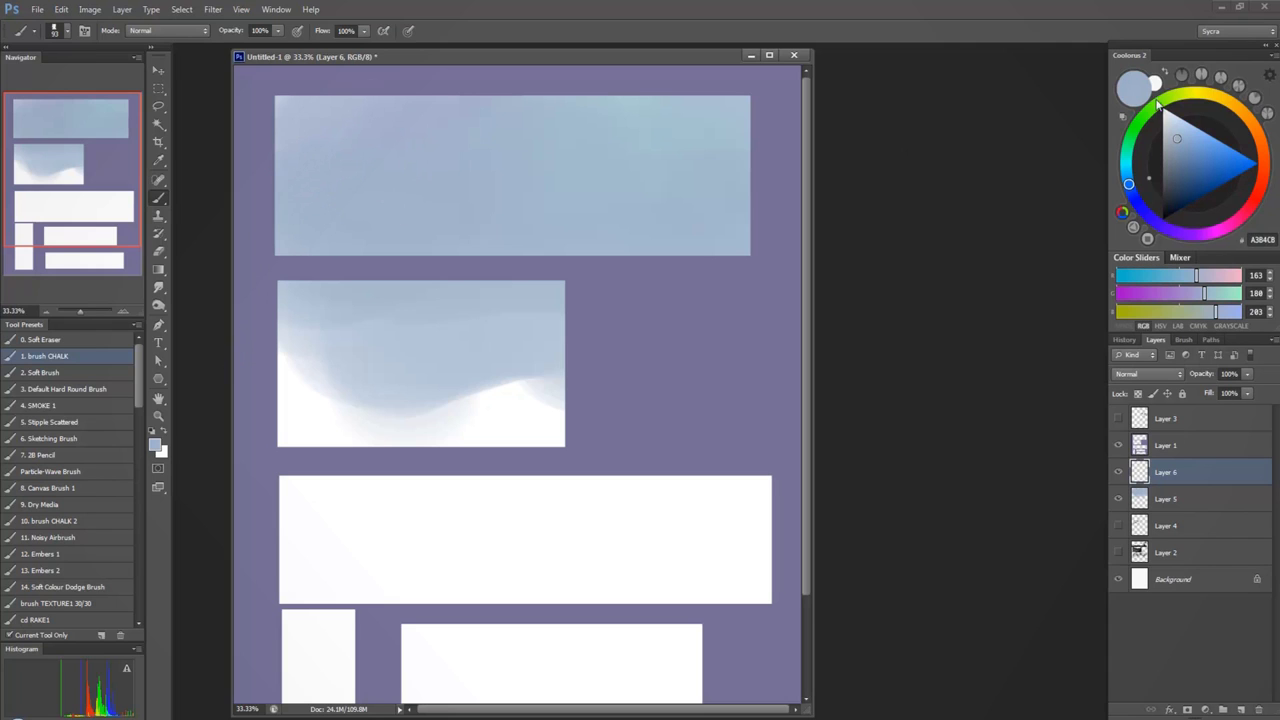
left_click(523, 120, "alt")
left_click_drag(1177, 143, 1179, 153)
Try painting a freehand blue-grey mountain ridge across the first panel with a second band beneath its crest, and undo it
mouse_move(278, 165)
left_mouse_down()
mouse_move(343, 143)
mouse_move(387, 166)
mouse_move(540, 134)
mouse_move(595, 147)
mouse_move(764, 138)
mouse_move(756, 153)
mouse_move(698, 150)
mouse_move(735, 163)
mouse_move(673, 162)
mouse_move(716, 164)
left_mouse_up()
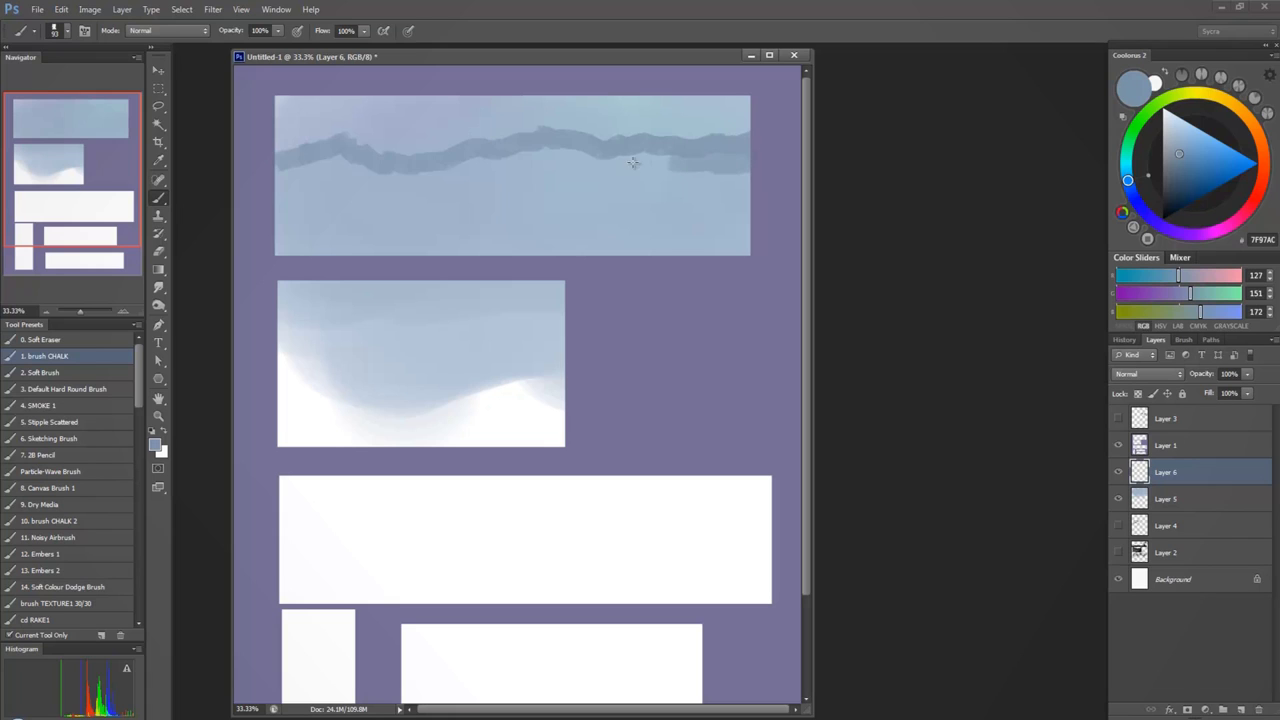
mouse_move(632, 162)
left_mouse_down()
mouse_move(272, 168)
mouse_move(660, 168)
left_mouse_up()
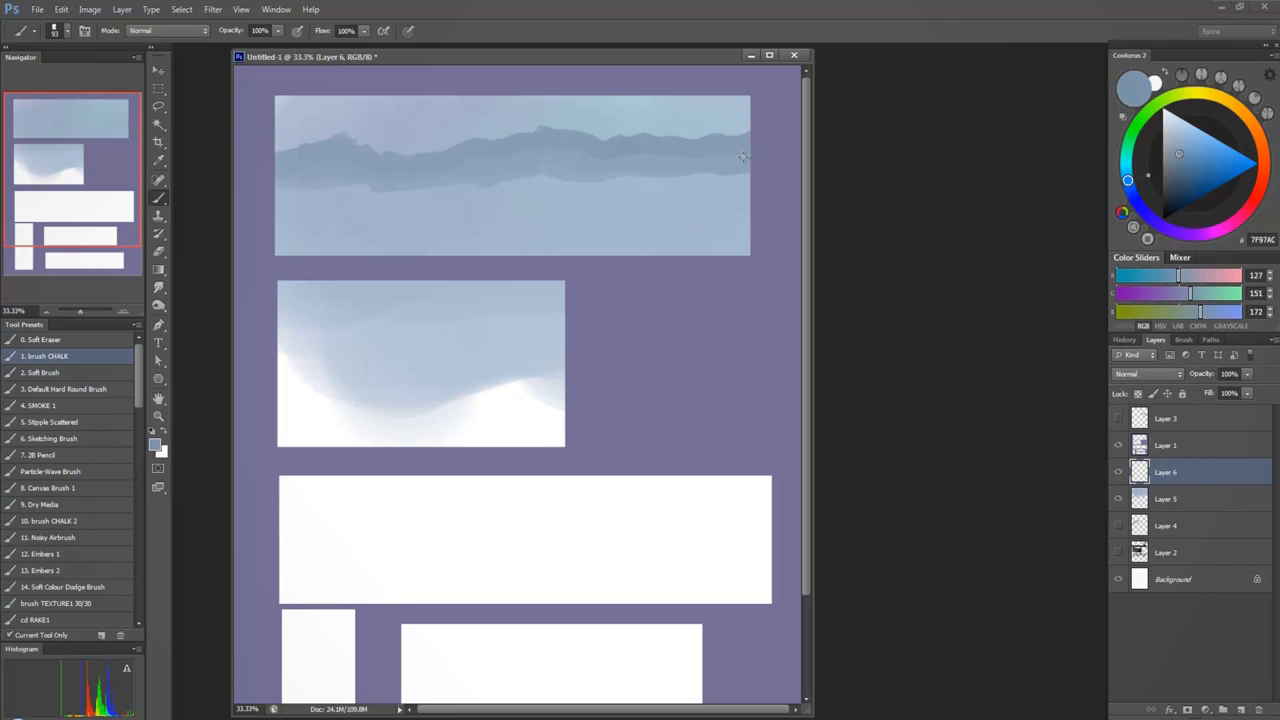
mouse_move(743, 157)
left_mouse_down()
mouse_move(763, 171)
mouse_move(618, 180)
left_mouse_up()
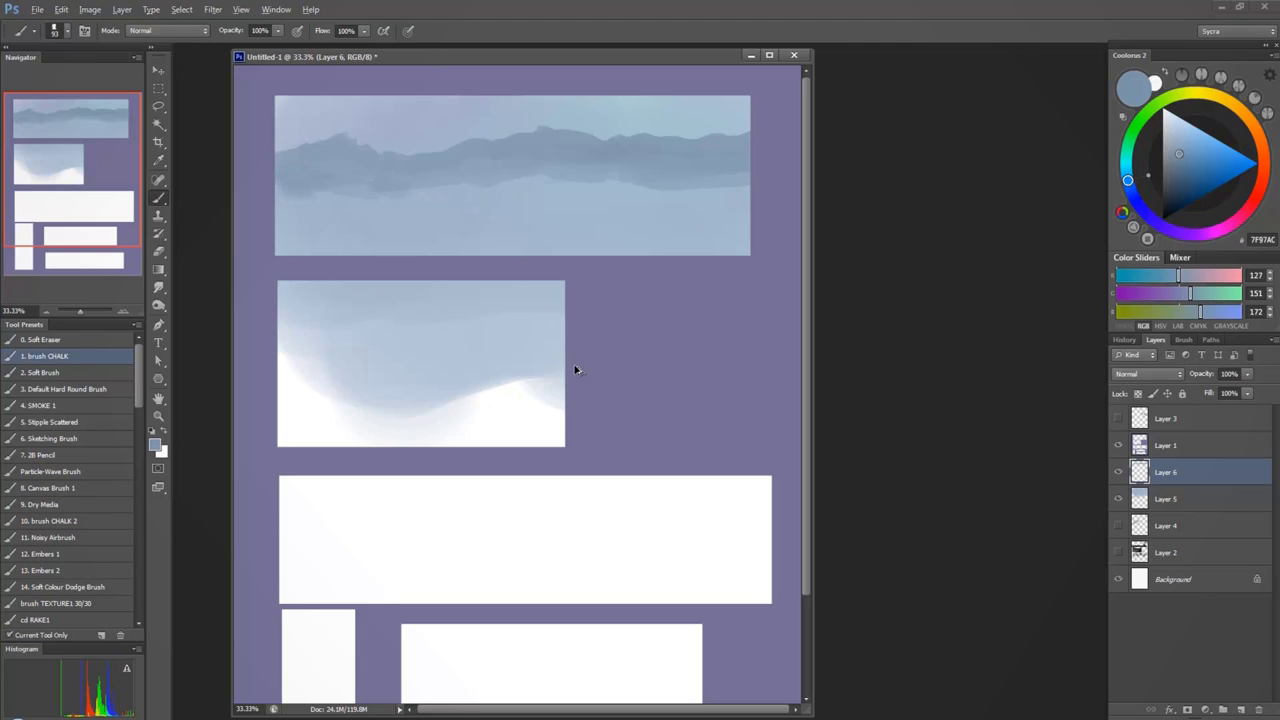
key("ctrl+alt+z")
key("ctrl+alt+z")
key("ctrl+alt+z")
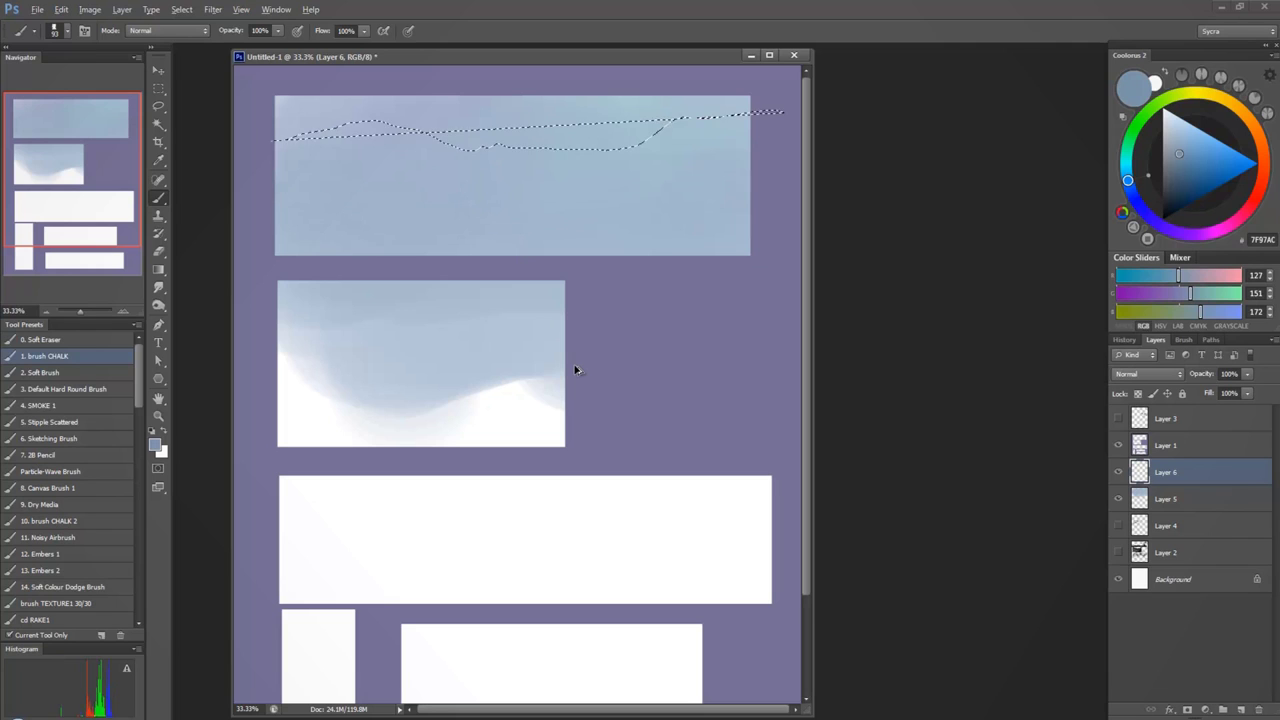
Lasso a mountain-ridge outline across the first panel, paint blue-grey along its crest fading downwards, and clear the selection
left_click(159, 106)
key("ctrl+d")
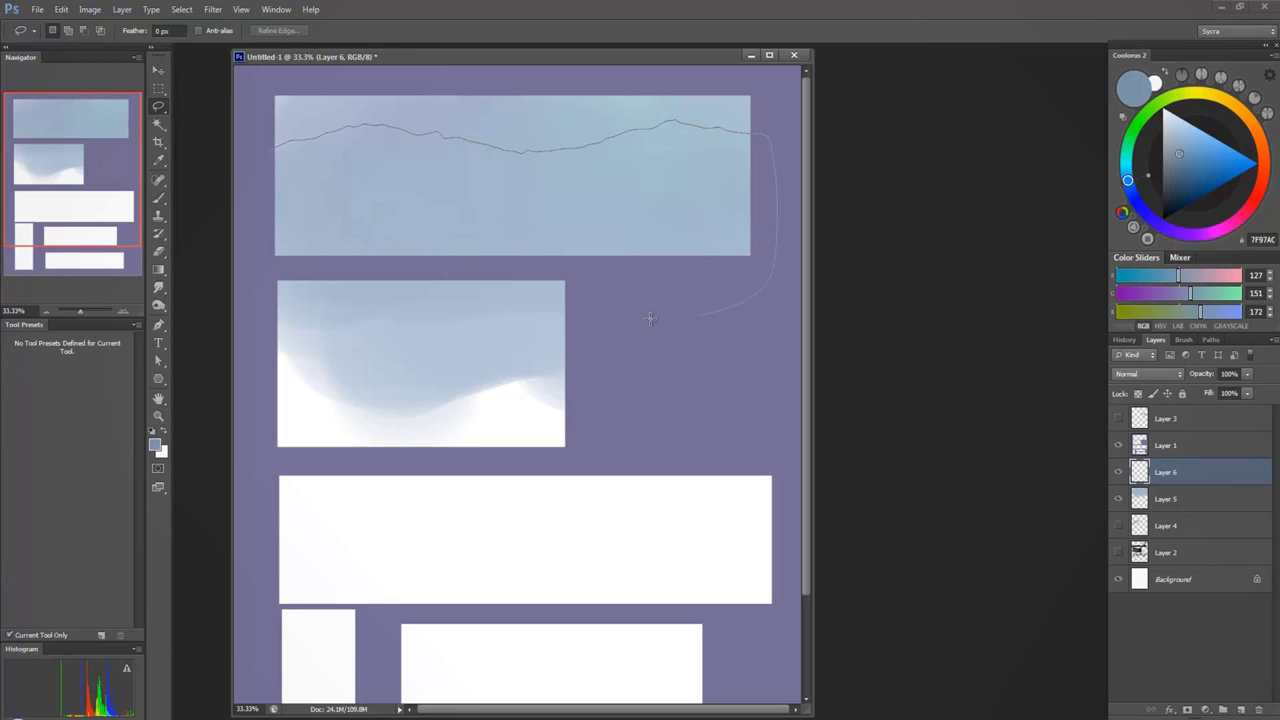
mouse_move(650, 318)
left_mouse_down()
mouse_move(260, 302)
mouse_move(283, 127)
mouse_move(309, 129)
mouse_move(323, 162)
mouse_move(352, 122)
mouse_move(366, 144)
mouse_move(393, 133)
mouse_move(401, 157)
mouse_move(413, 123)
mouse_move(434, 162)
mouse_move(447, 126)
mouse_move(460, 152)
mouse_move(480, 155)
mouse_move(498, 128)
left_mouse_up()
key("b")
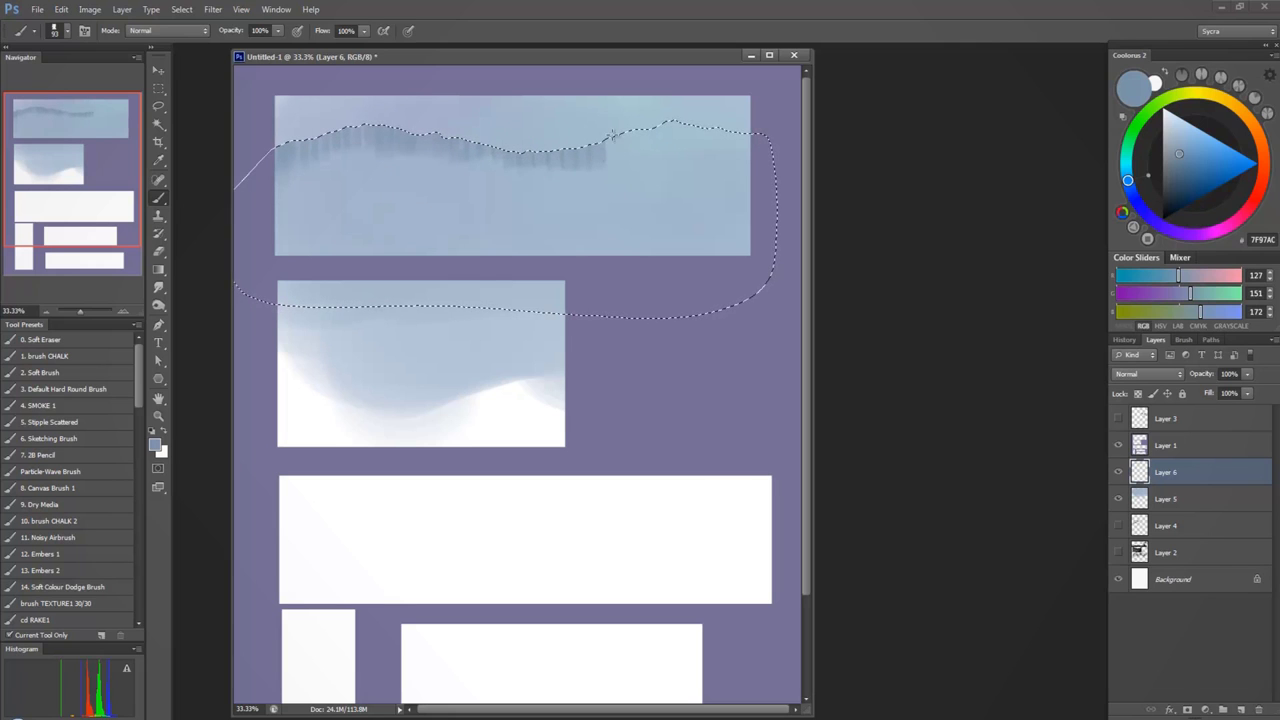
mouse_move(656, 161)
left_mouse_down()
mouse_move(680, 113)
mouse_move(702, 145)
left_mouse_up()
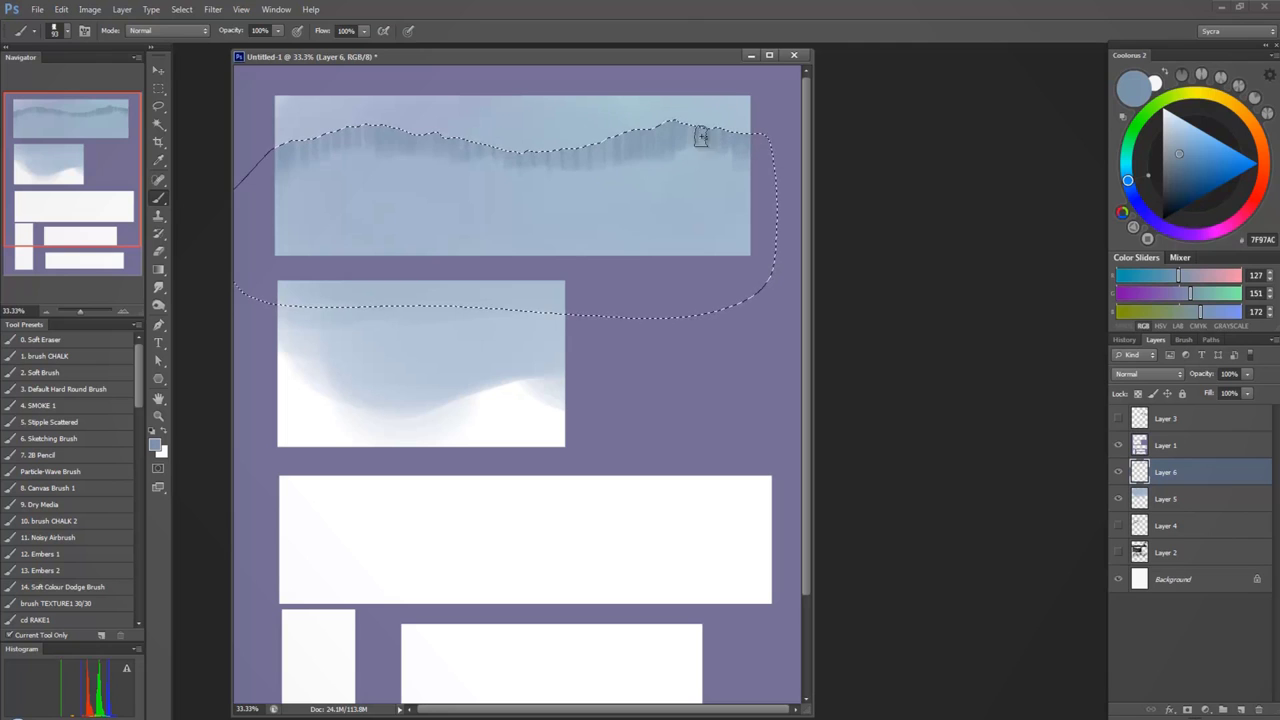
left_click_drag(676, 124, 638, 162)
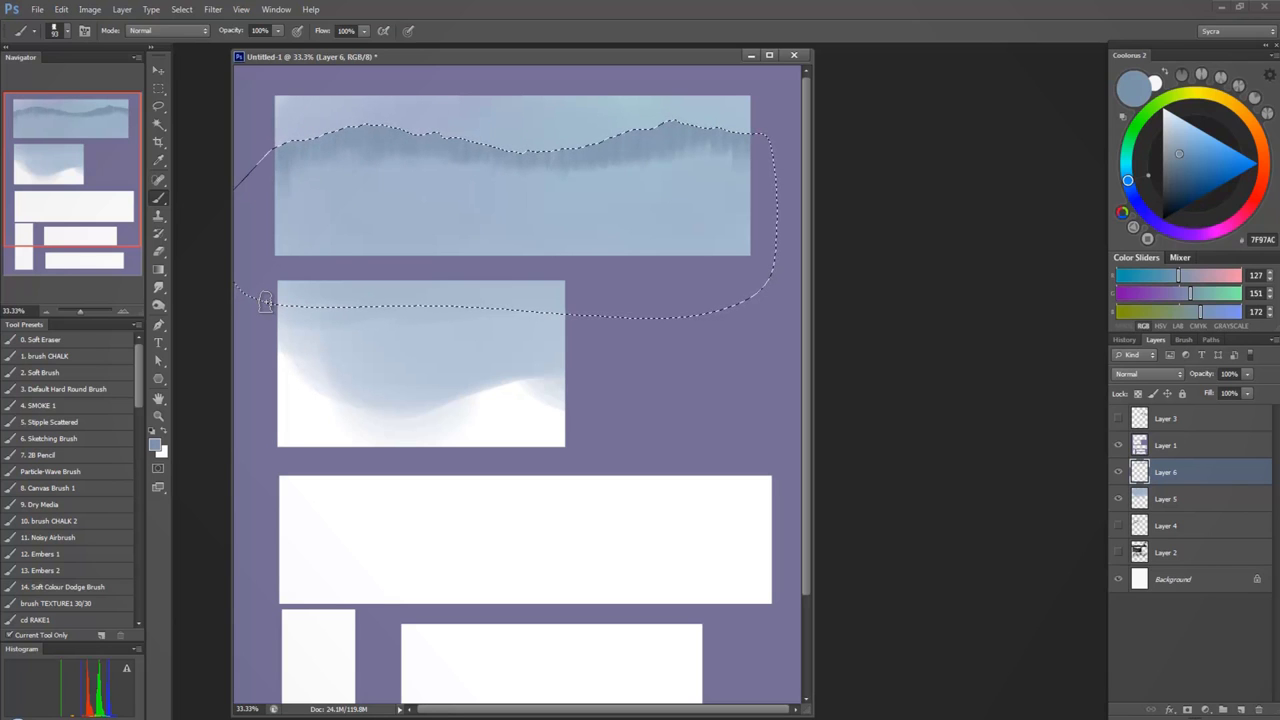
key("ctrl+d")
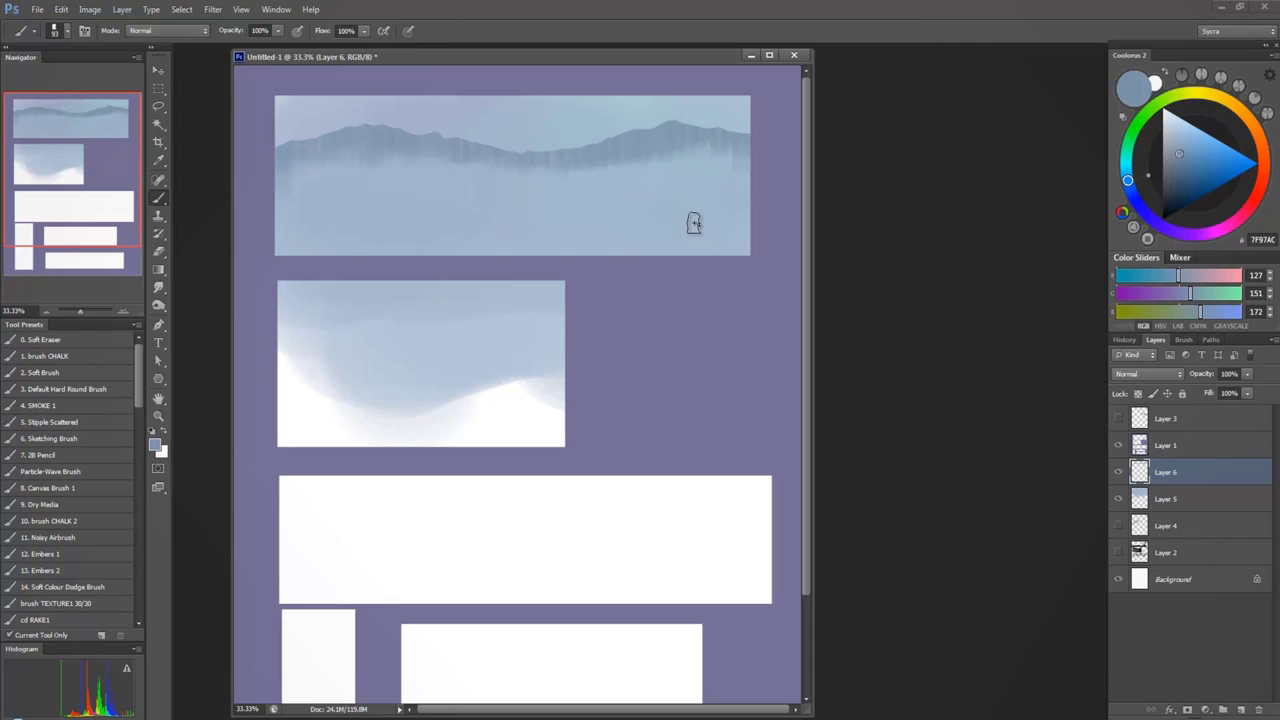
Try lassoing a nearer, lower ridge across the first panel and painting its crest in darker teal-grey 587C82
key("l")
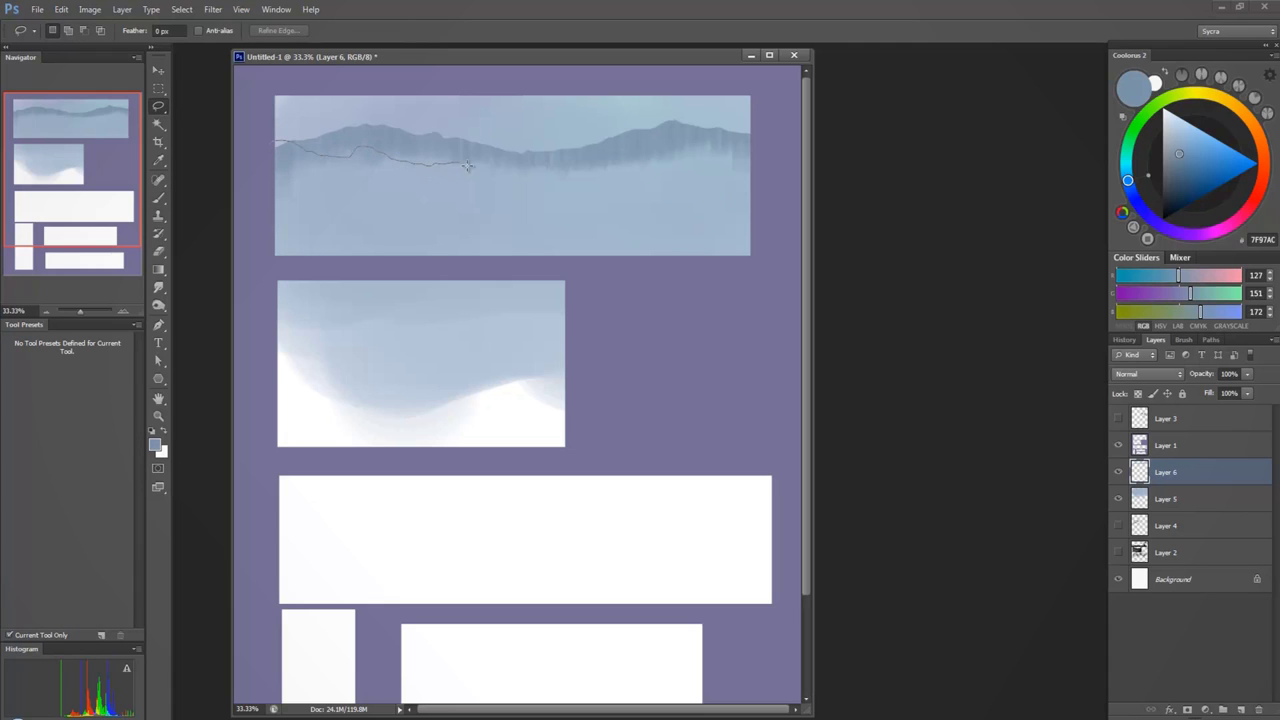
left_click_drag(705, 152, 785, 162)
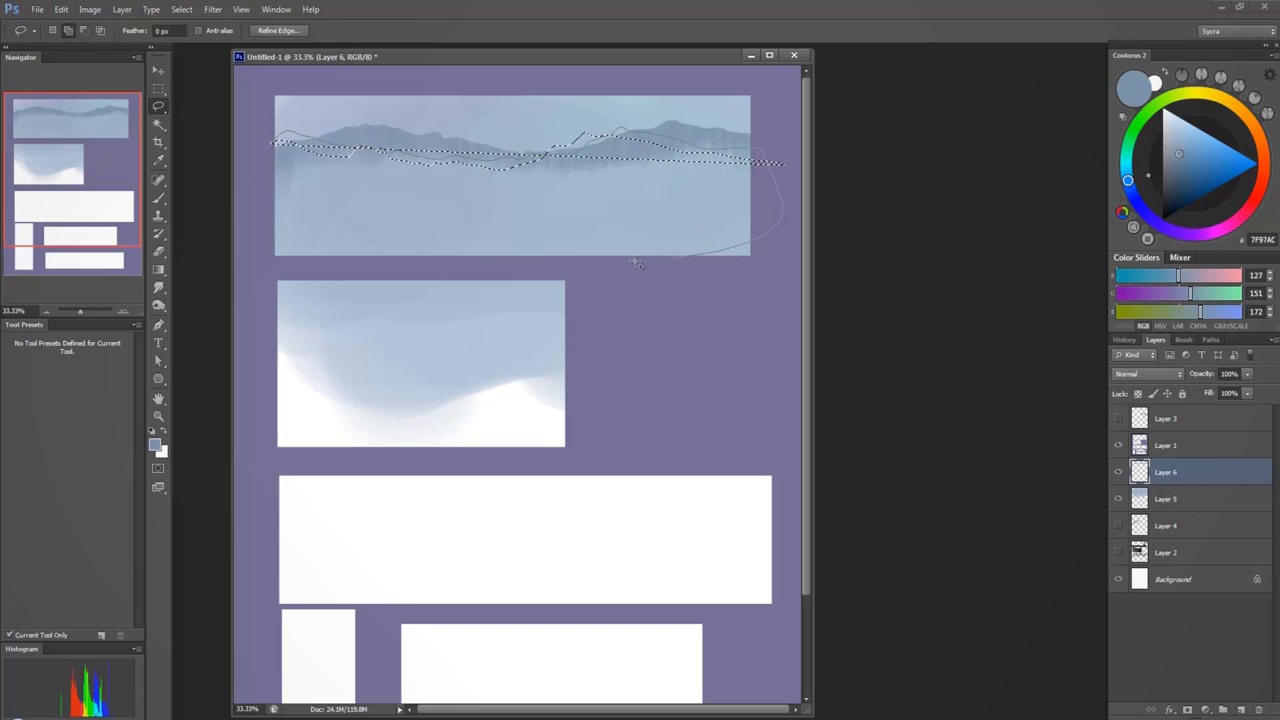
left_click_drag(262, 140, 279, 132)
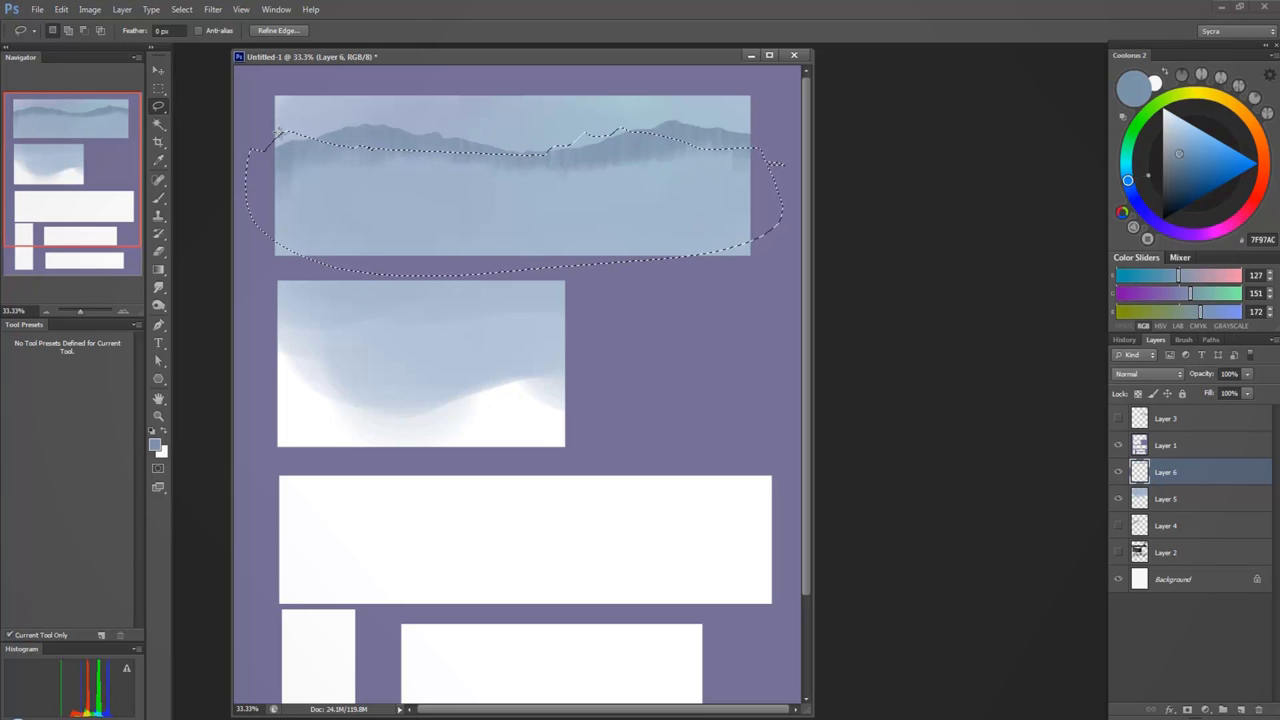
key("b")
left_click_drag(1179, 155, 1179, 172)
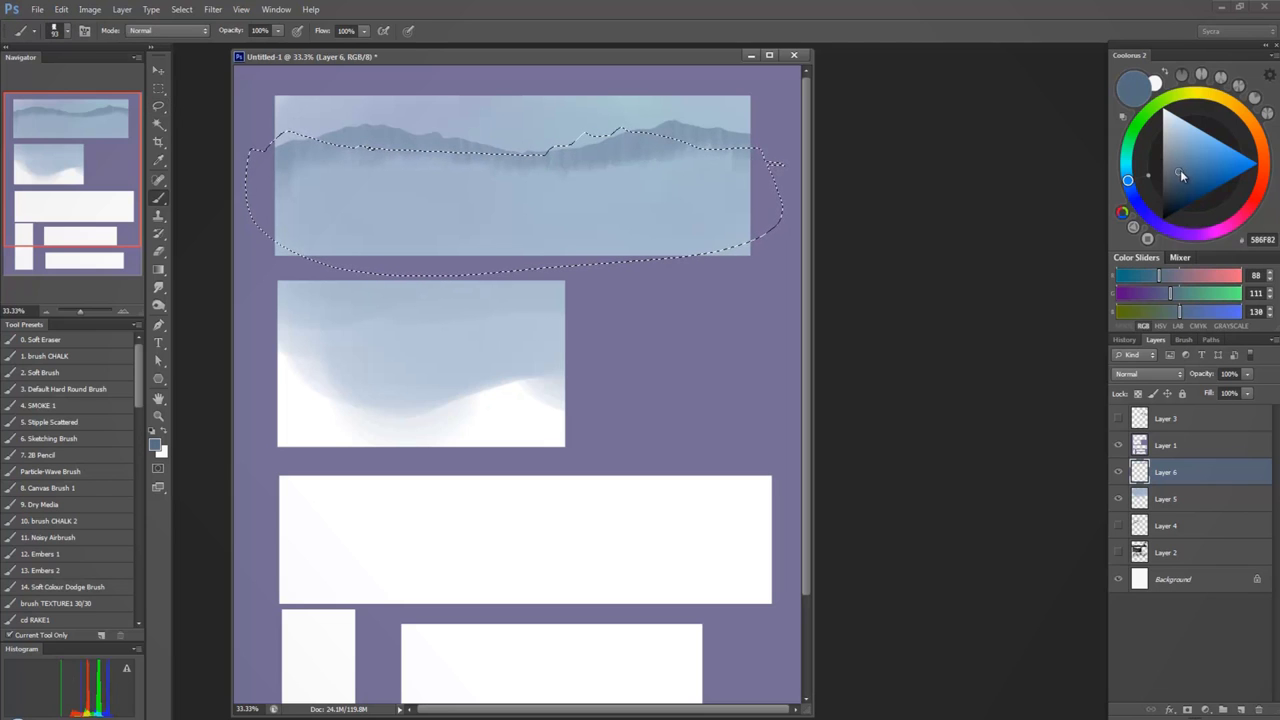
left_click(1126, 168)
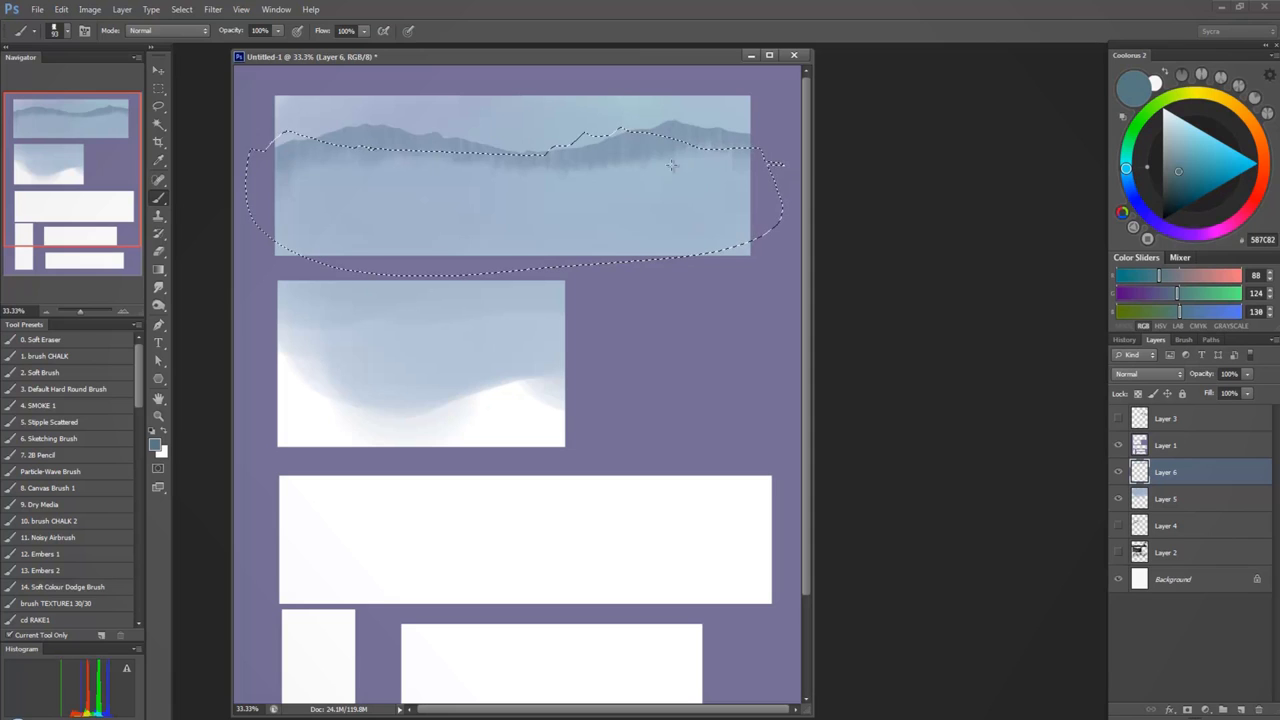
mouse_move(668, 150)
left_mouse_down()
mouse_move(699, 143)
mouse_move(730, 148)
left_mouse_up()
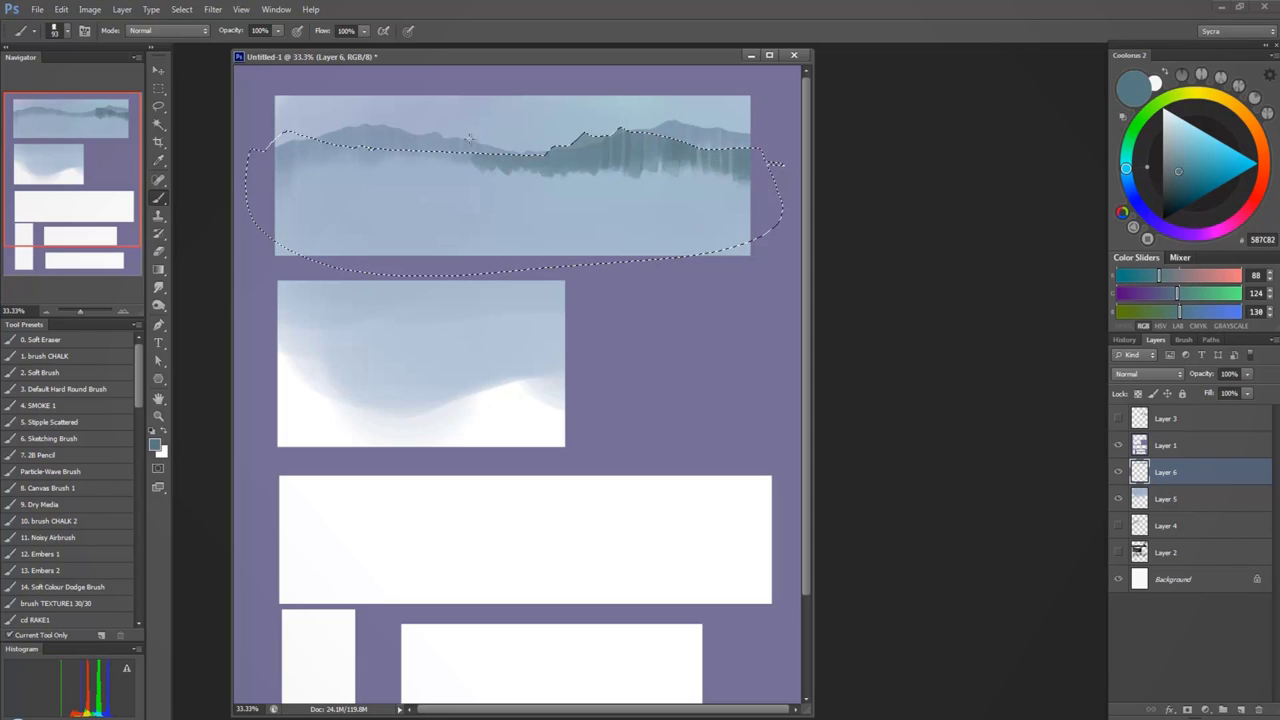
mouse_move(398, 149)
left_mouse_down()
mouse_move(364, 123)
mouse_move(345, 155)
left_mouse_up()
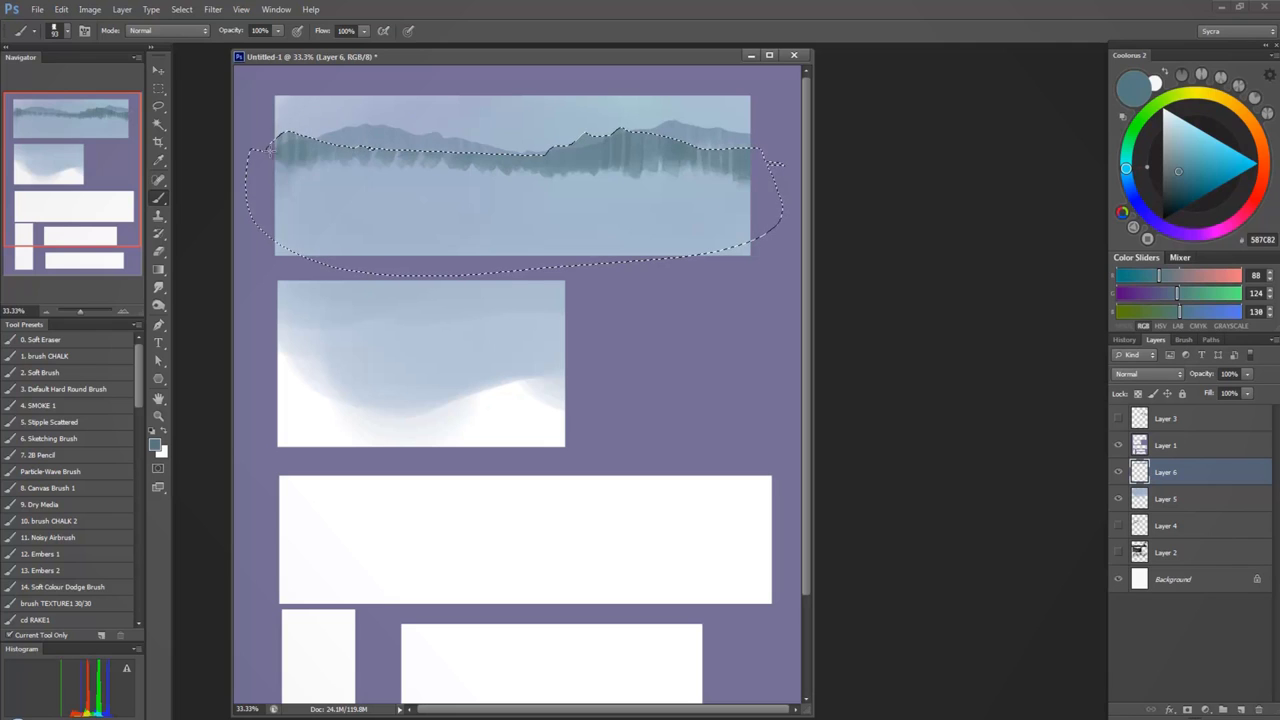
key("ctrl+d")
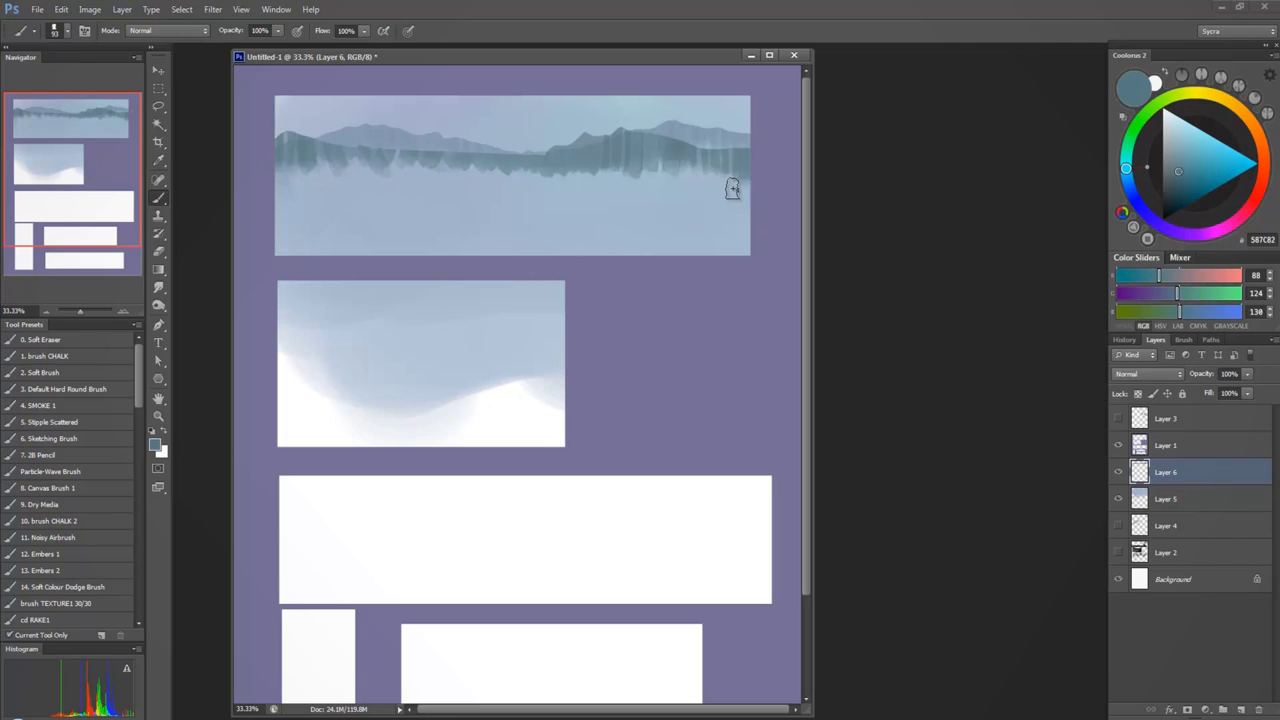
key("ctrl+shift+d")
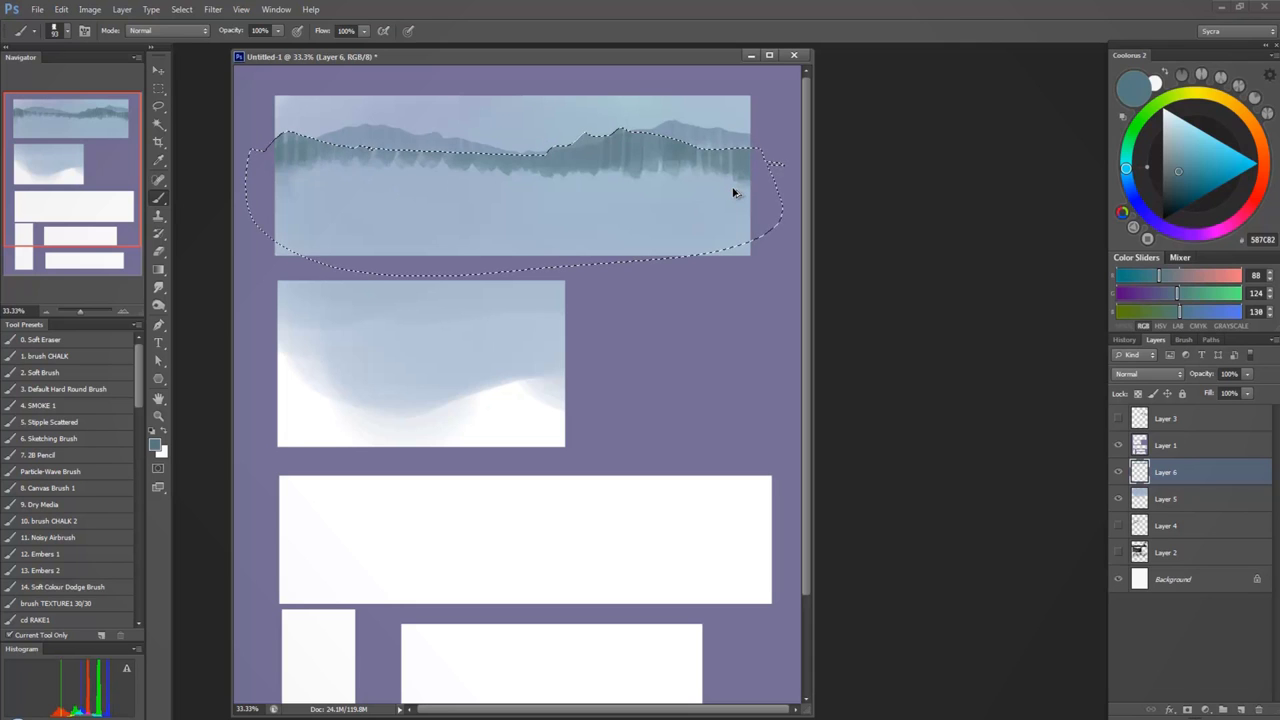
Undo the teal-grey strokes and the nearer ridge's selections, back to the selection of the first ridge
key("ctrl+alt+z")
key("ctrl+alt+z")
key("ctrl+alt+z")
key("ctrl+alt+z")
key("ctrl+alt+z")
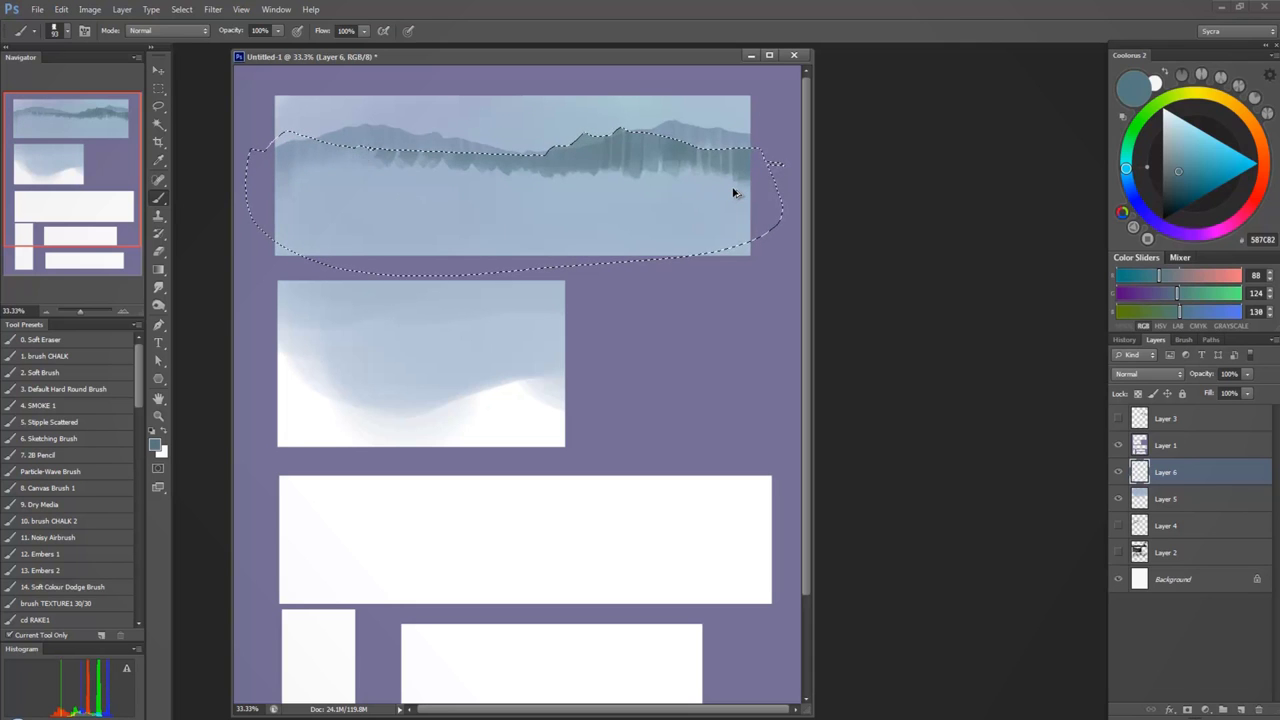
key("ctrl+alt+z")
key("ctrl+alt+z")
key("ctrl+alt+z")
key("ctrl+alt+z")
key("ctrl+alt+z")
key("ctrl+alt+z")
key("ctrl+alt+z")
key("ctrl+alt+z")
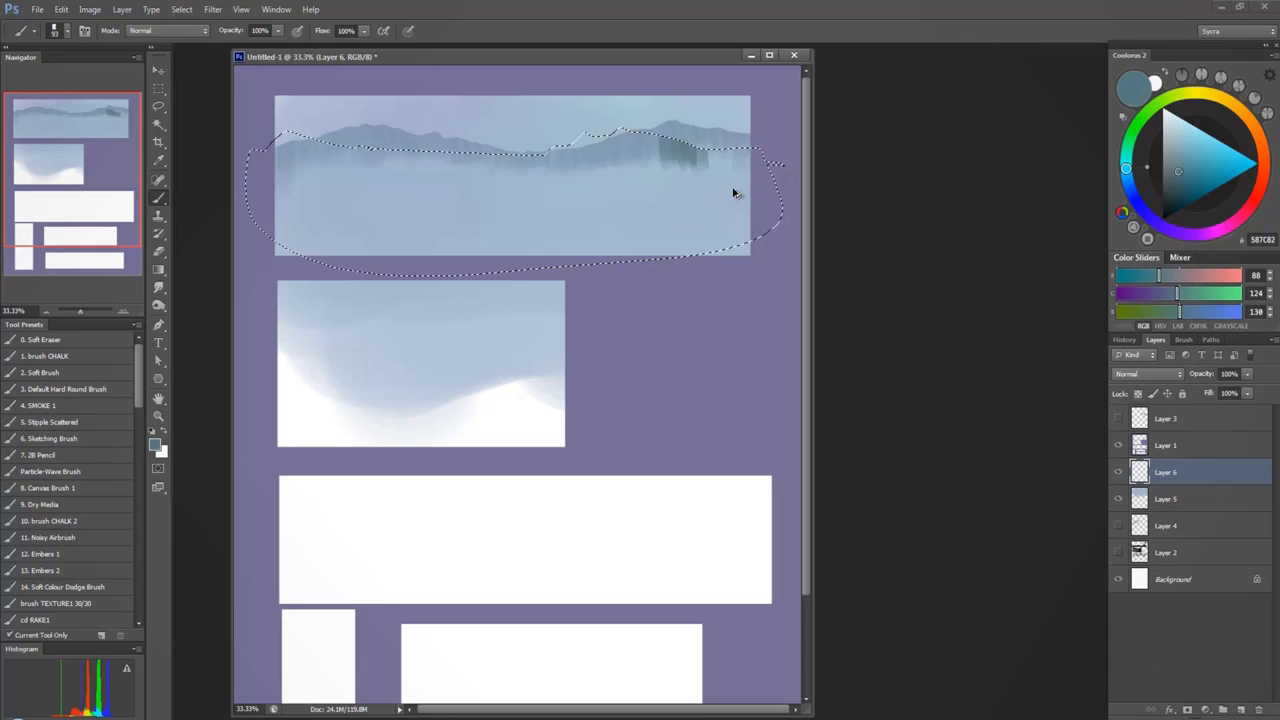
key("ctrl+alt+z")
key("ctrl+alt+z")
key("ctrl+alt+z")
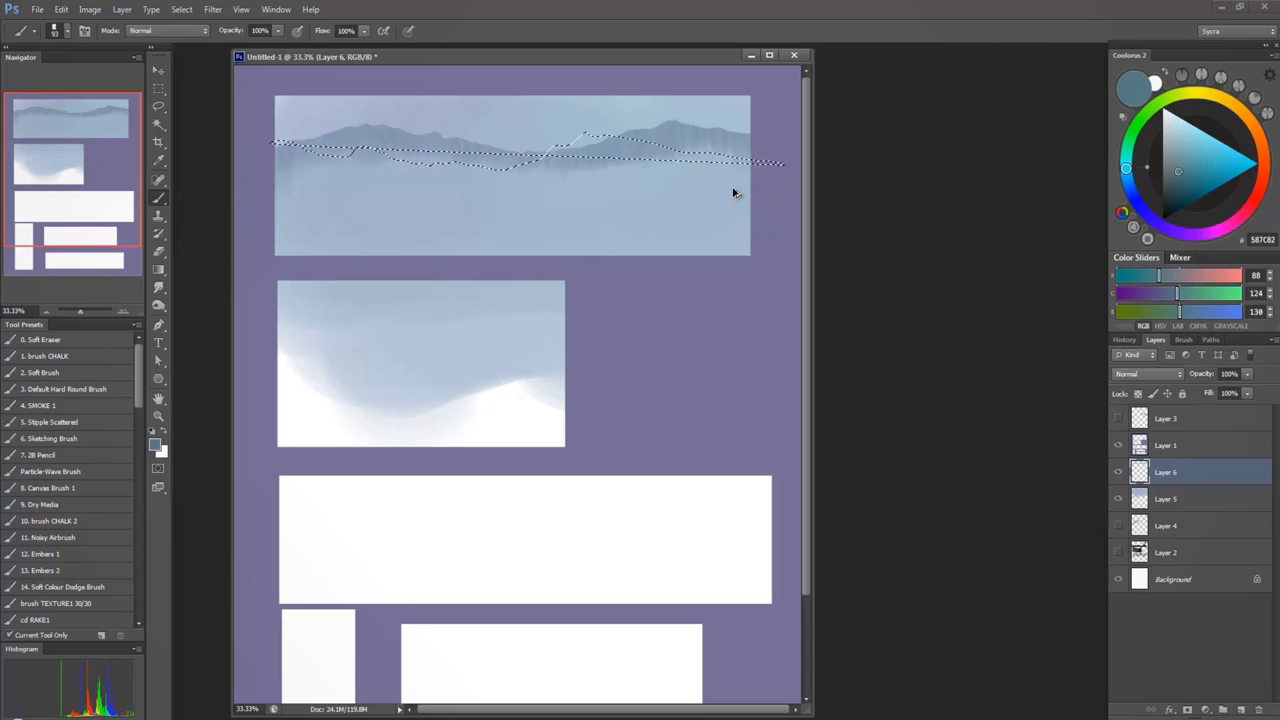
key("ctrl+alt+z")
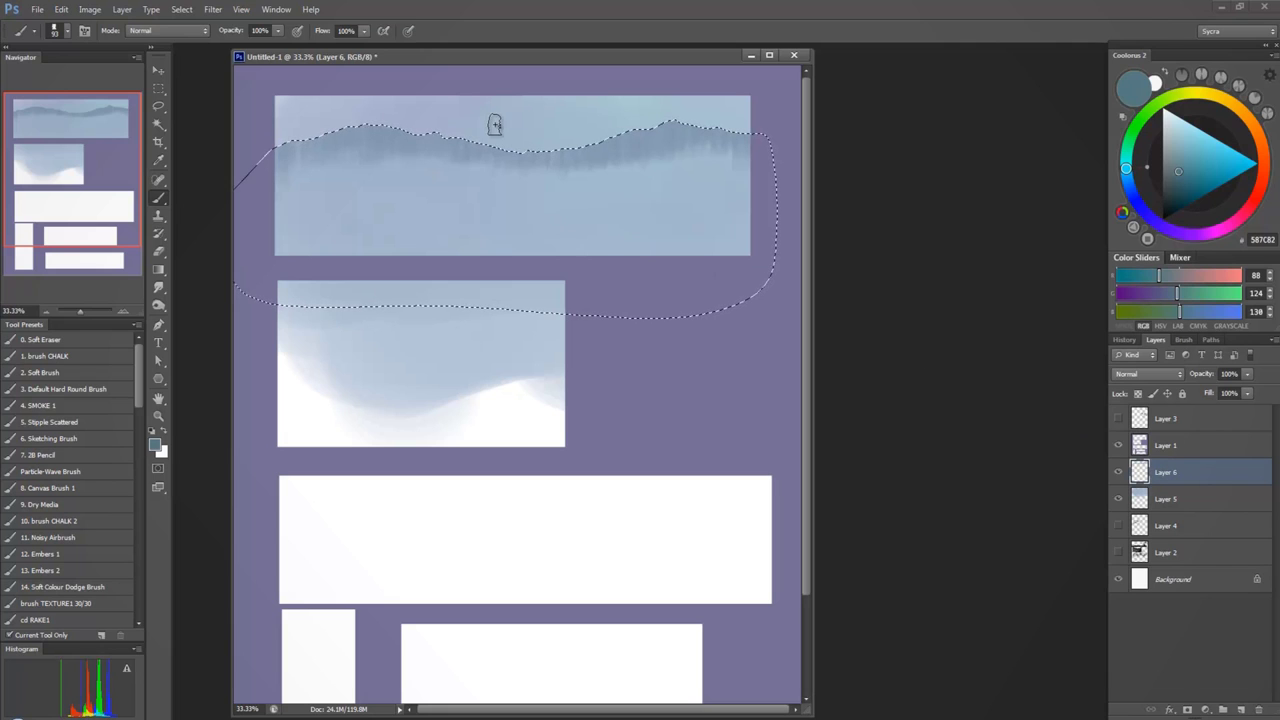
Add a new layer above Layer 6, hide Layer 6 with the painted ridge, and clear the selection
left_click(1241, 709)
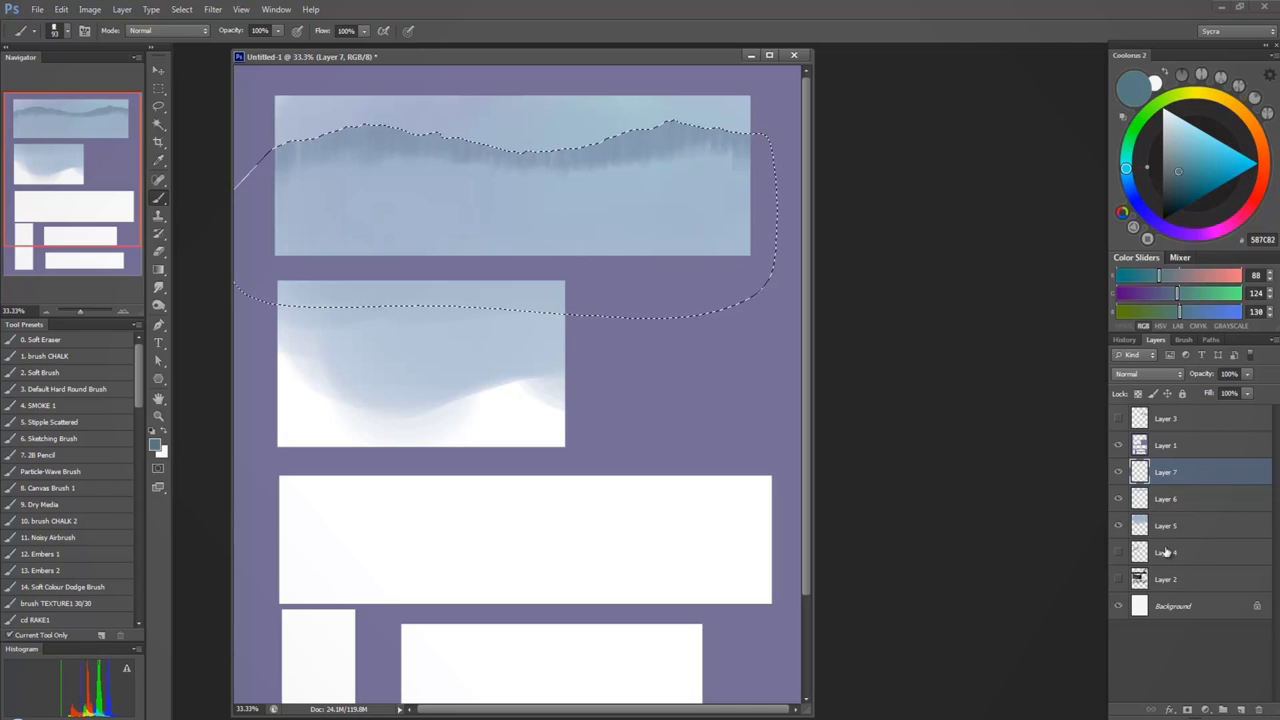
left_click(1119, 499)
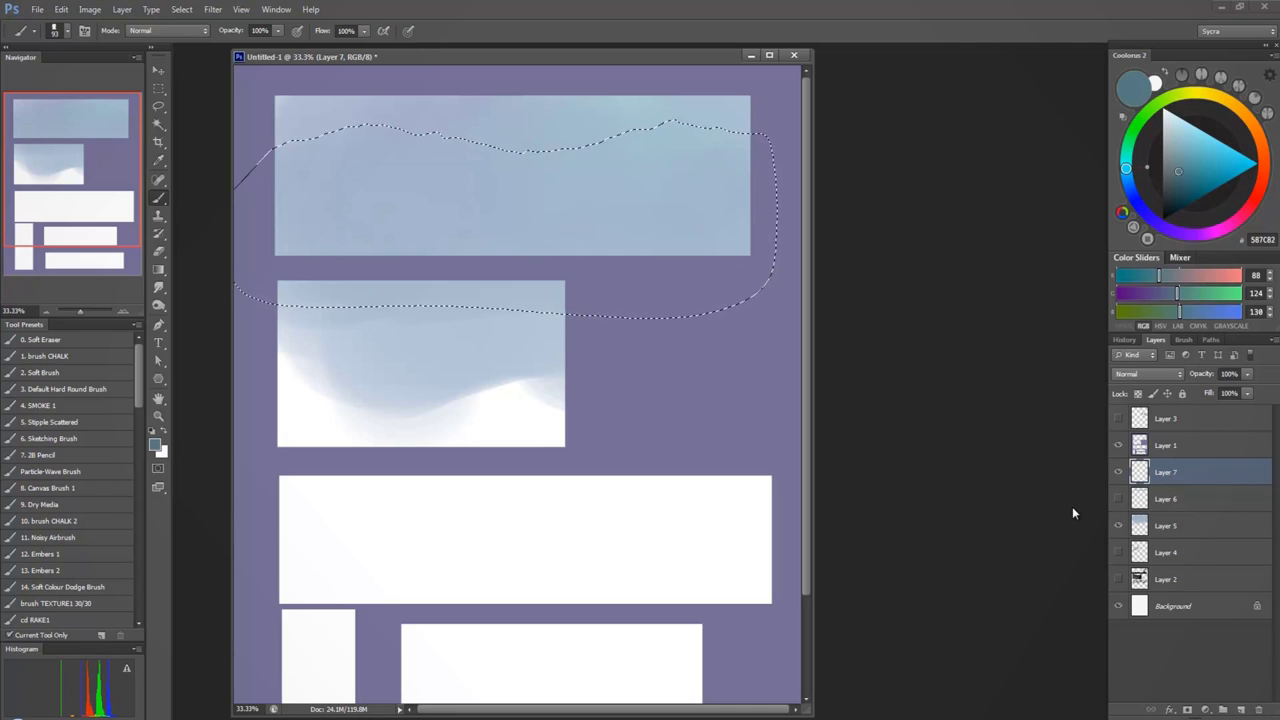
key("ctrl+d")
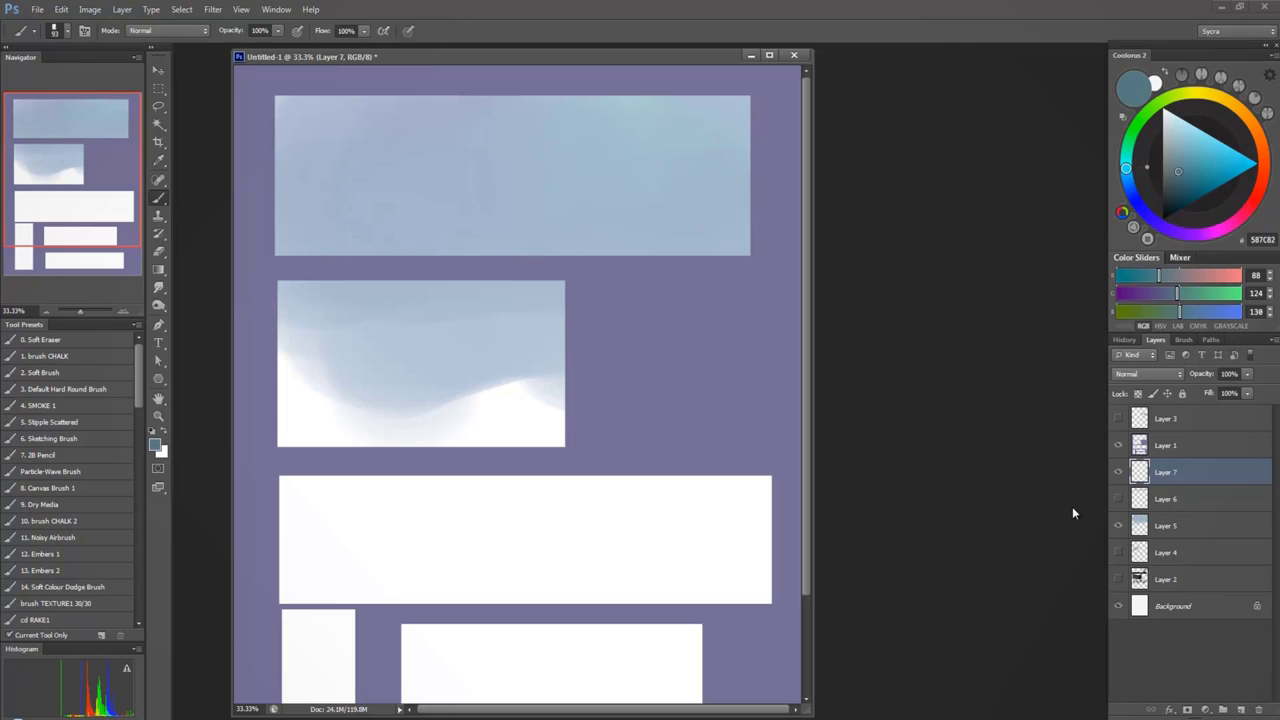
Set the painting colour to dark blue-grey 60707A, starting from a tone sampled in the first panel's sky
left_click_drag(1179, 180, 1173, 141)
left_click(630, 155, "alt")
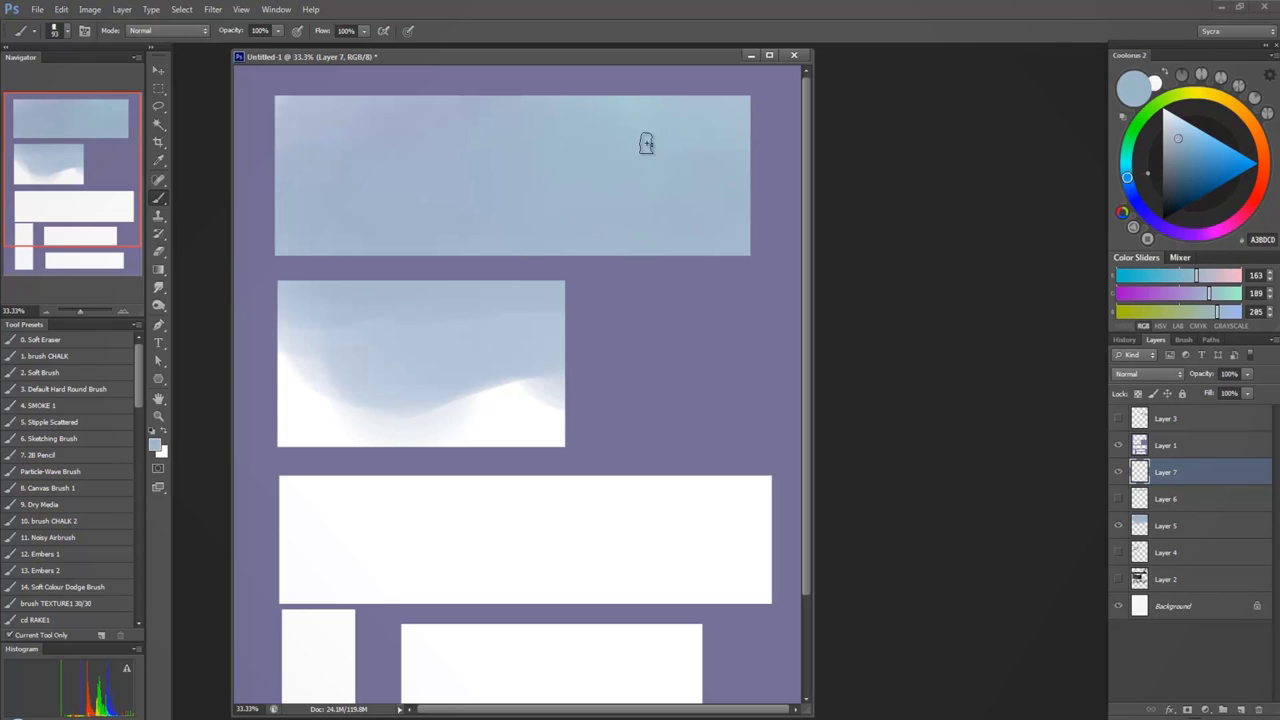
left_click(1169, 162)
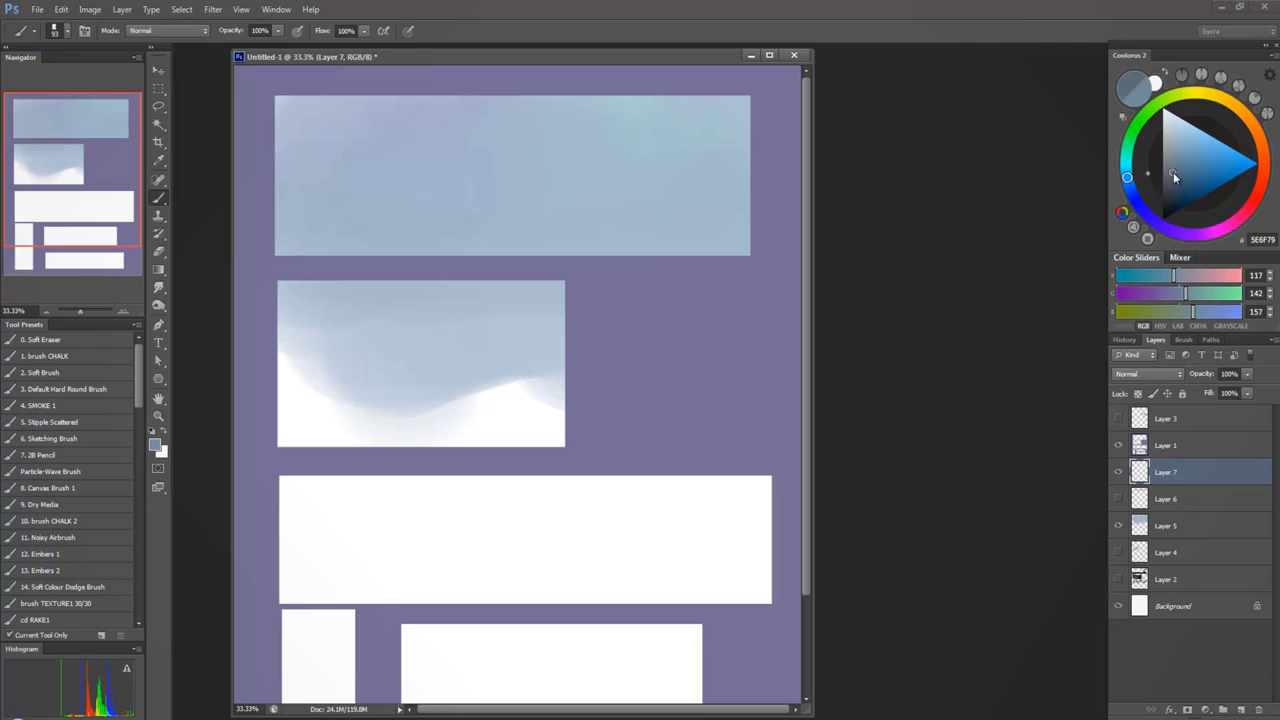
left_click(1173, 172)
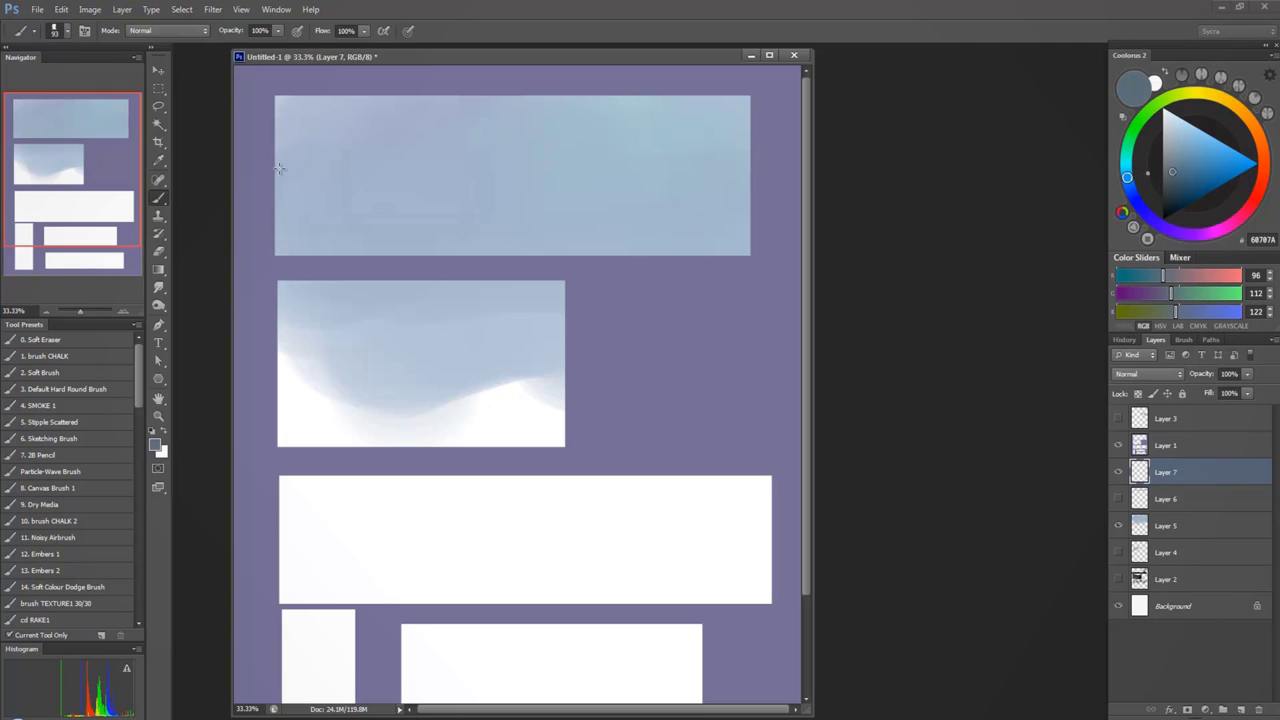
Try a ridge line of evenly repeated zigzag peaks across the first panel, and undo it
mouse_move(279, 168)
left_mouse_down()
mouse_move(345, 129)
mouse_move(421, 182)
mouse_move(480, 126)
mouse_move(549, 178)
mouse_move(605, 119)
mouse_move(684, 170)
mouse_move(760, 112)
left_mouse_up()
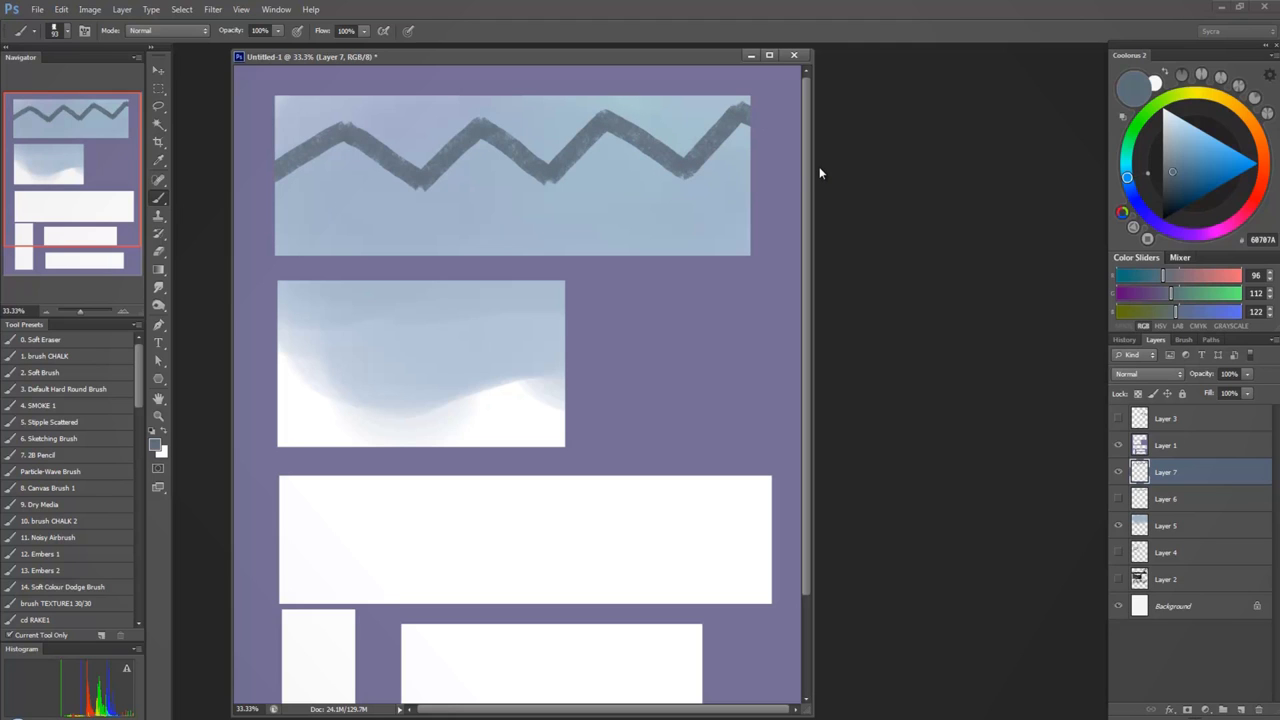
key("ctrl+z")
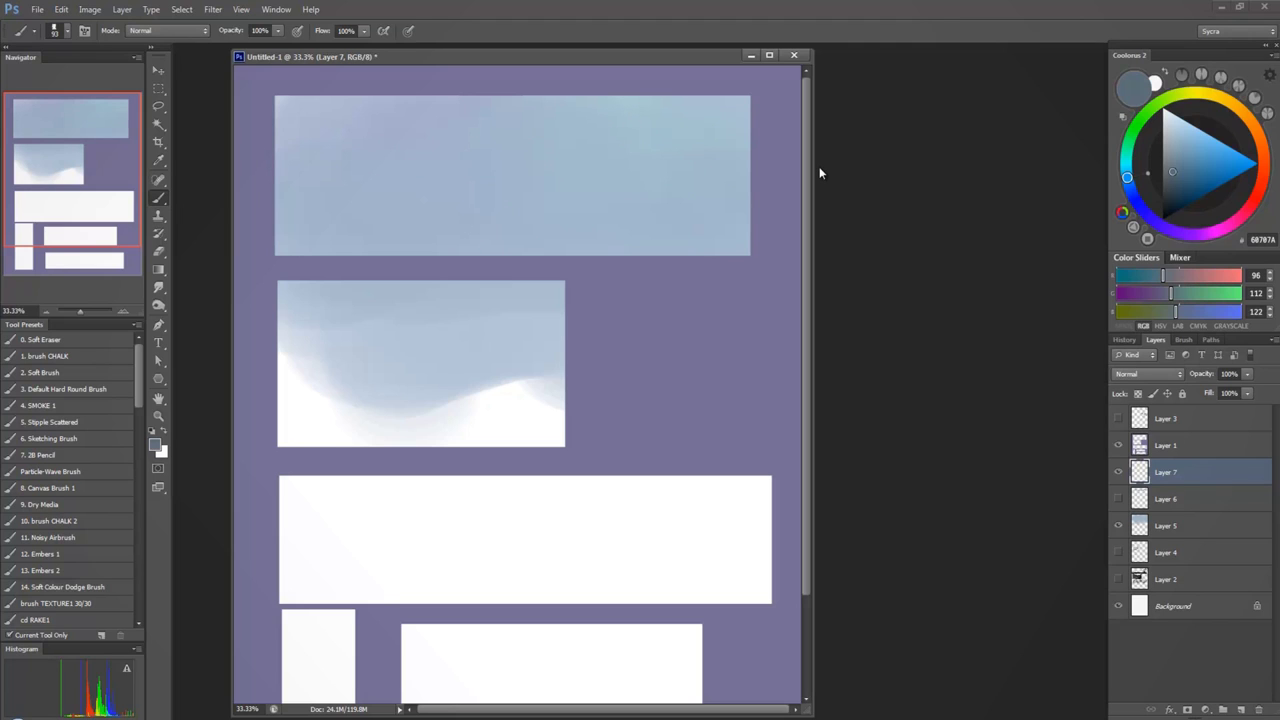
Paint an irregular dark blue-grey ridge line across the first panel, with a low left peak and a tall right peak, thickening the left slope
mouse_move(277, 158)
left_mouse_down()
mouse_move(318, 160)
mouse_move(362, 138)
mouse_move(438, 166)
mouse_move(527, 146)
mouse_move(593, 98)
mouse_move(712, 165)
mouse_move(758, 170)
left_mouse_up()
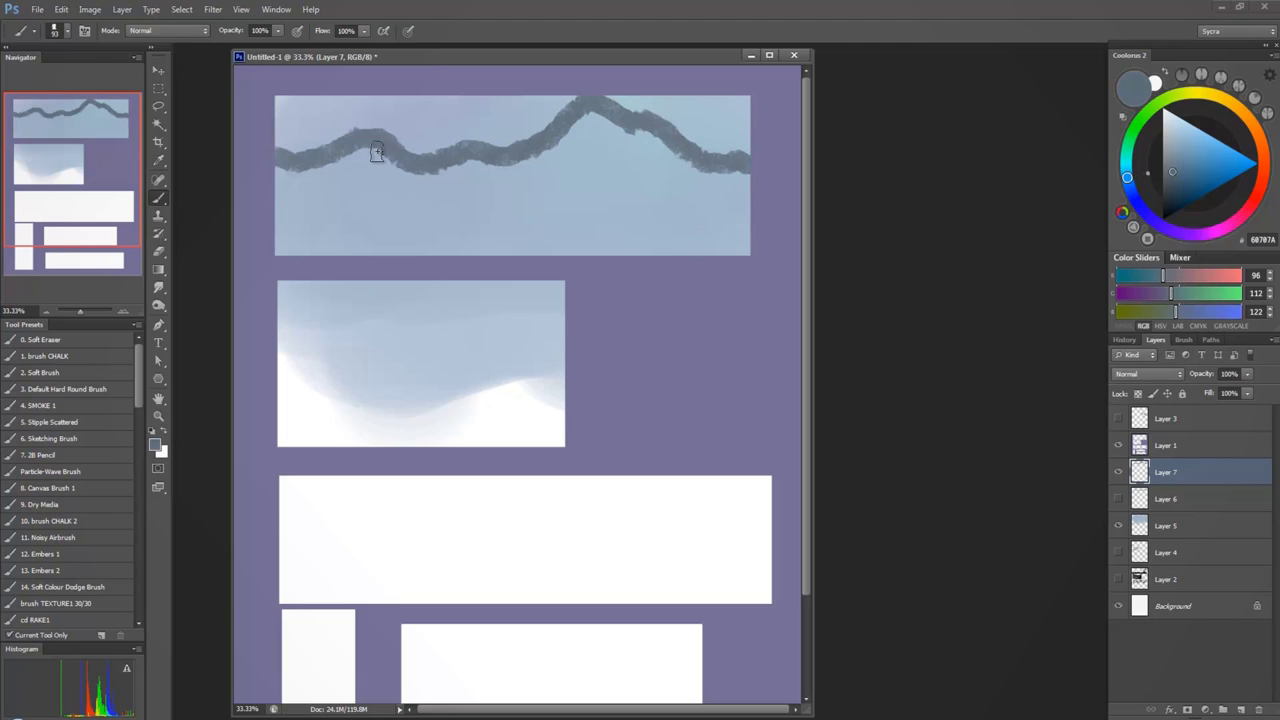
left_click_drag(363, 134, 428, 157)
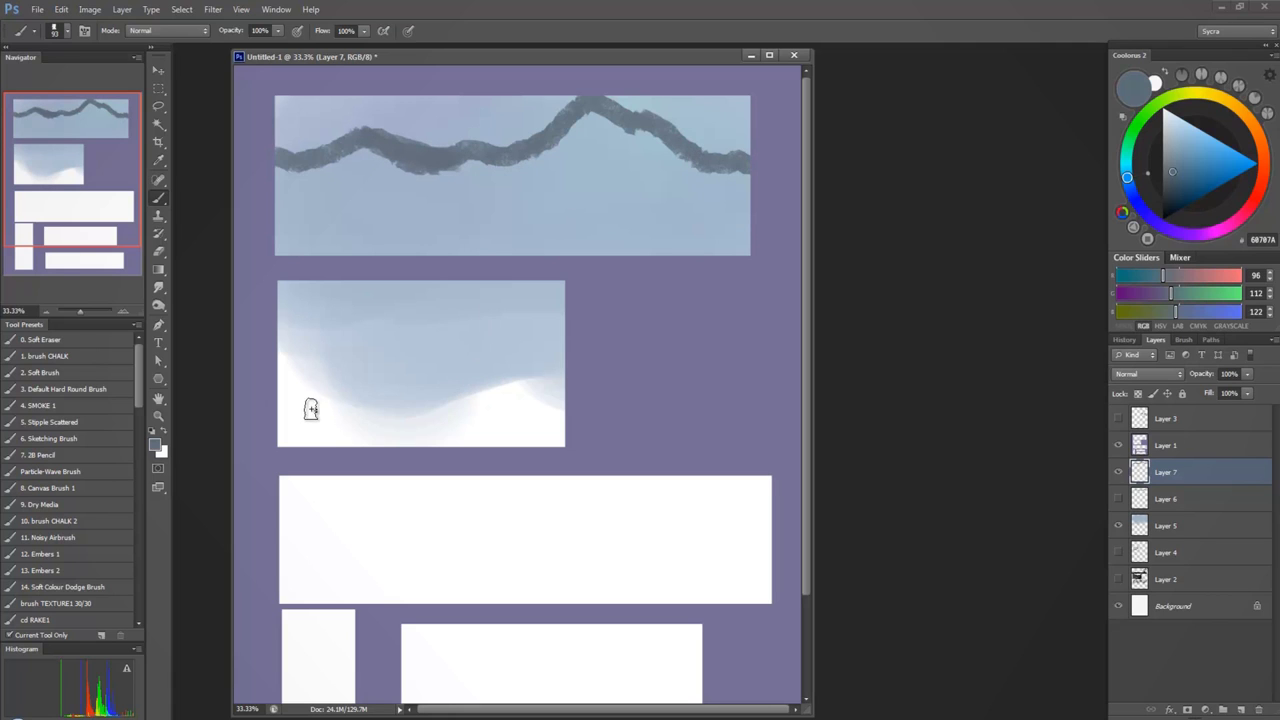
Try a zigzag of one tall and one small peak, and a gently rising ridge line, in the second panel, undoing each
mouse_move(297, 431)
left_mouse_down()
mouse_move(370, 315)
mouse_move(390, 322)
mouse_move(445, 437)
mouse_move(472, 398)
mouse_move(511, 431)
left_mouse_up()
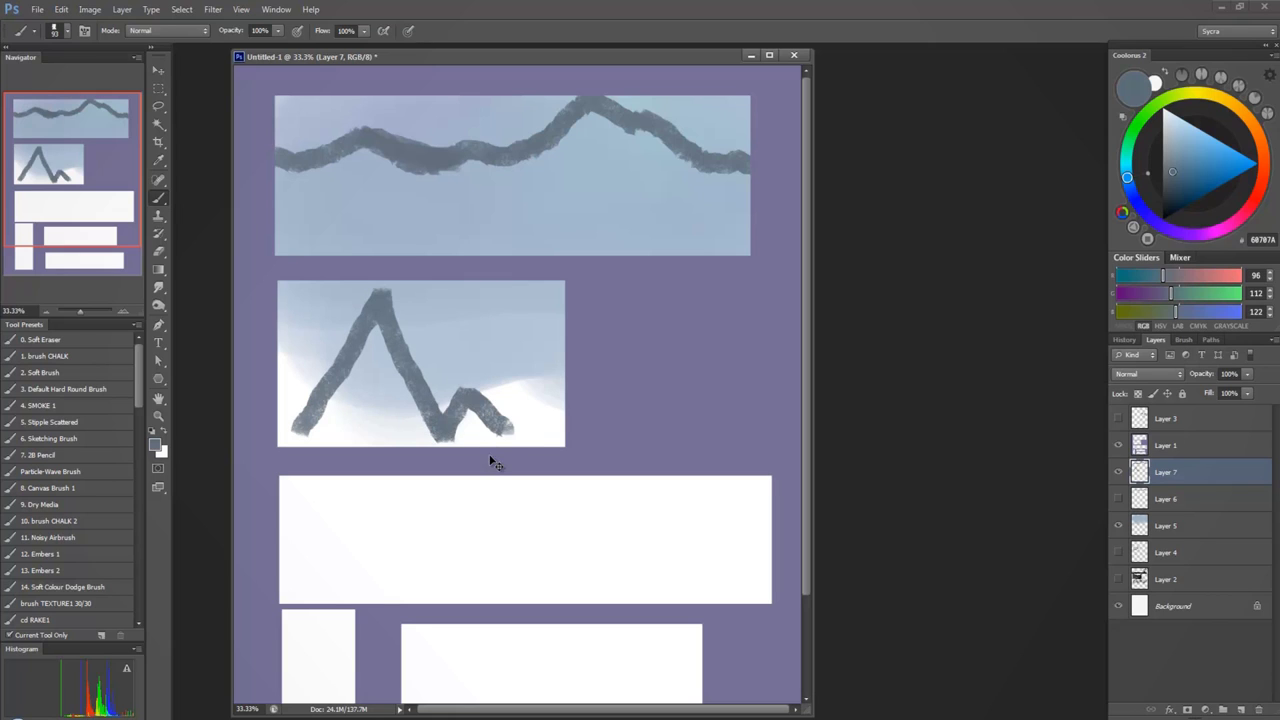
key("ctrl+z")
mouse_move(283, 385)
left_mouse_down()
mouse_move(347, 370)
mouse_move(386, 381)
mouse_move(456, 348)
mouse_move(521, 342)
mouse_move(627, 363)
left_mouse_up()
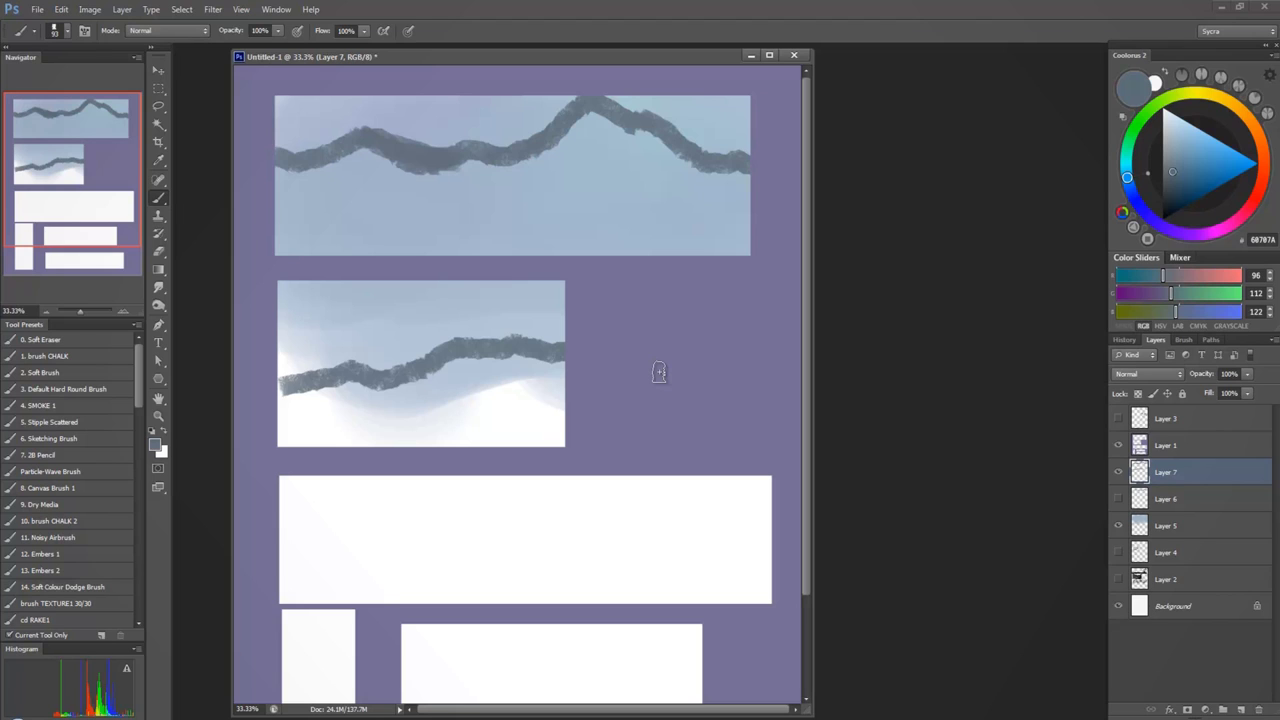
key("ctrl+z")
Paint lighter grey-blue slopes beneath the tall, middle and low peaks of the first panel's ridge, using sampled colour 768A95
mouse_move(600, 112)
left_mouse_down()
mouse_move(642, 139)
mouse_move(599, 118)
mouse_move(604, 139)
mouse_move(585, 134)
mouse_move(576, 114)
mouse_move(579, 127)
mouse_move(586, 113)
mouse_move(531, 153)
mouse_move(594, 117)
mouse_move(572, 157)
mouse_move(619, 138)
mouse_move(531, 163)
mouse_move(559, 162)
mouse_move(579, 158)
mouse_move(475, 168)
mouse_move(463, 154)
mouse_move(418, 178)
mouse_move(469, 162)
left_mouse_up()
left_click(583, 133, "alt")
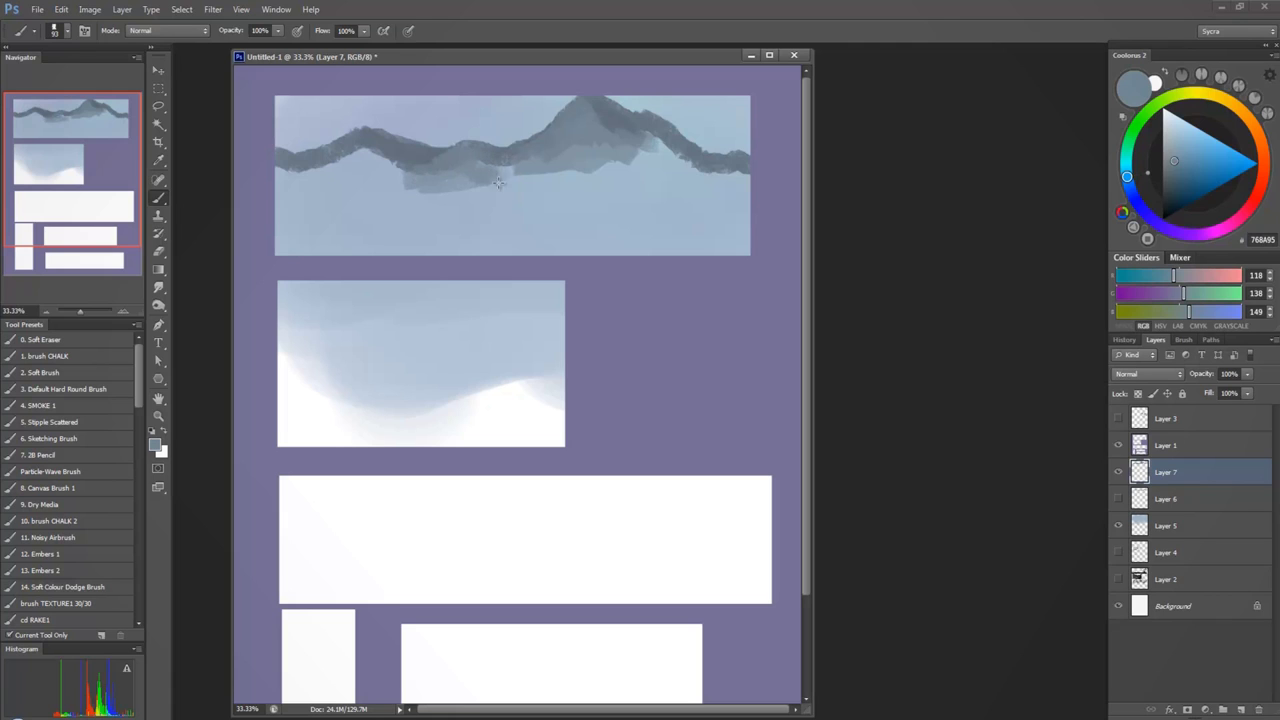
mouse_move(372, 140)
left_mouse_down()
mouse_move(292, 175)
mouse_move(368, 148)
mouse_move(300, 175)
mouse_move(357, 165)
mouse_move(268, 169)
left_mouse_up()
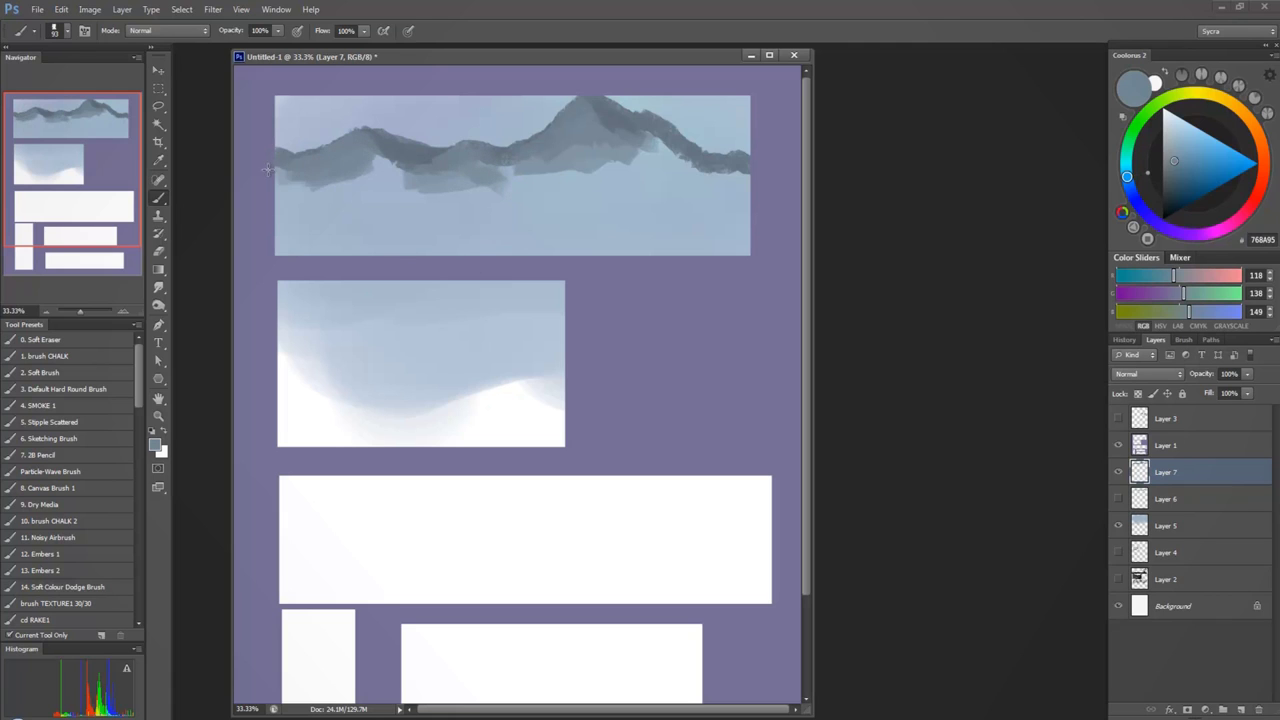
Shade the tall peak's right side and extend a dark shadow down from the low left peak, using tones sampled from the first panel's mountains
left_click(624, 133, "alt")
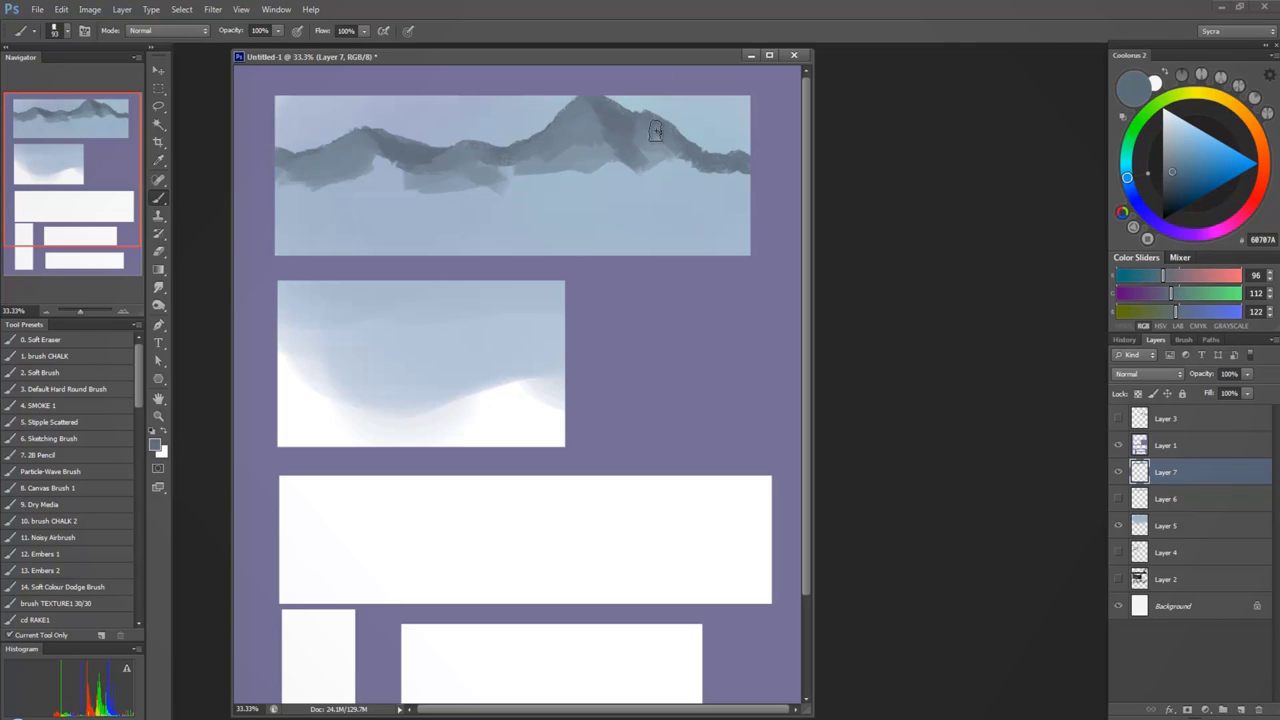
left_click(650, 145, "alt")
left_click_drag(685, 172, 718, 186)
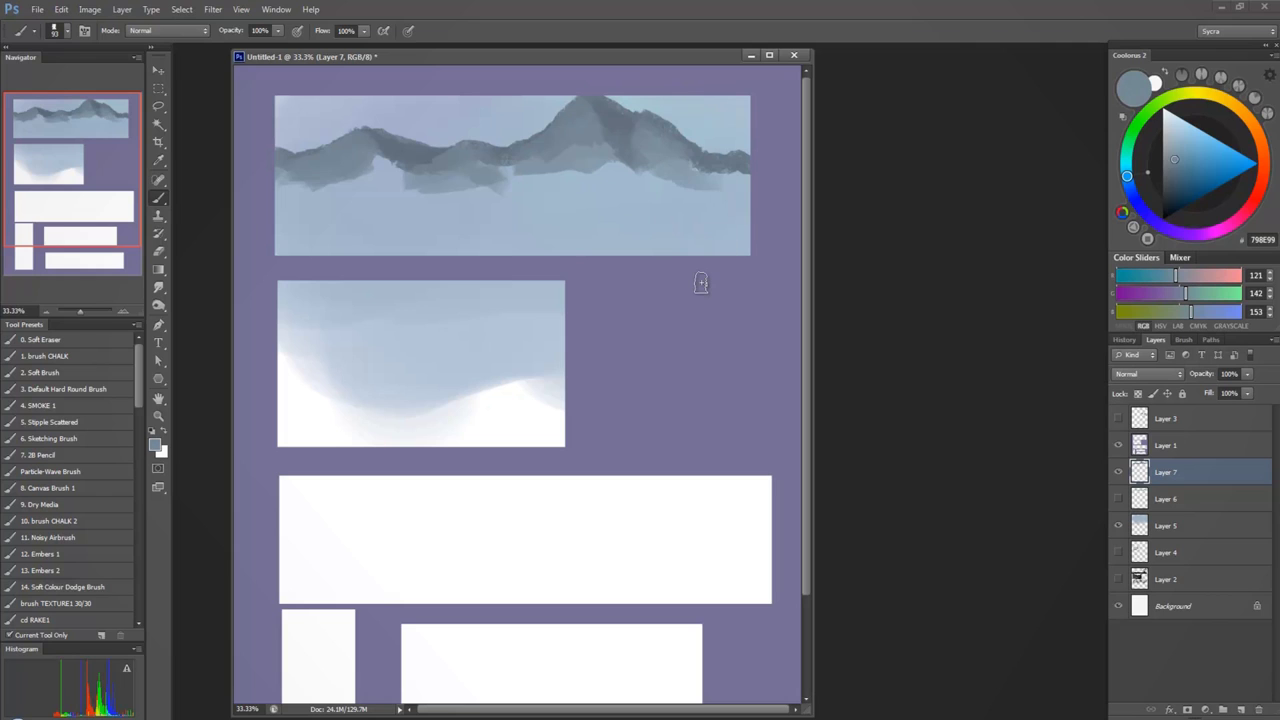
left_click(394, 137, "alt")
mouse_move(388, 155)
left_mouse_down()
mouse_move(416, 191)
mouse_move(396, 186)
left_mouse_up()
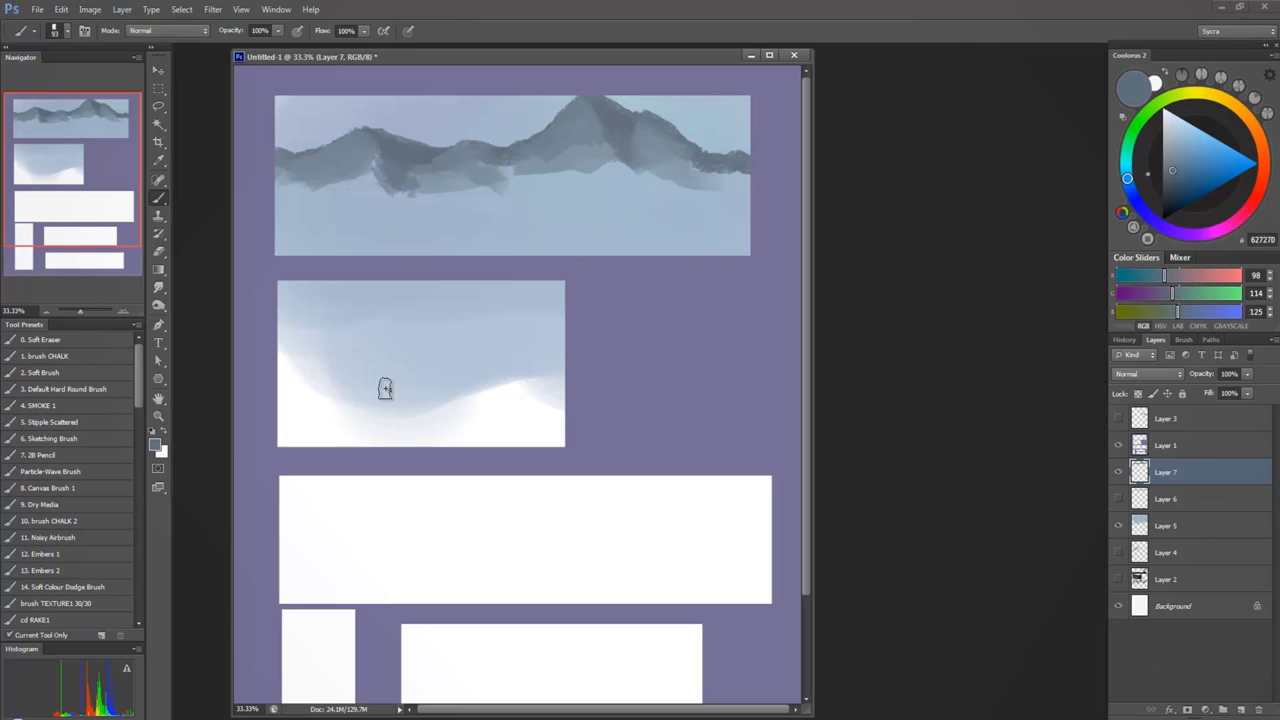
Try scattering large rotated brush marks across the second panel, and undo them all
left_click(312, 346)
left_click(347, 320)
left_click(370, 358)
left_click(340, 389)
left_click(430, 370)
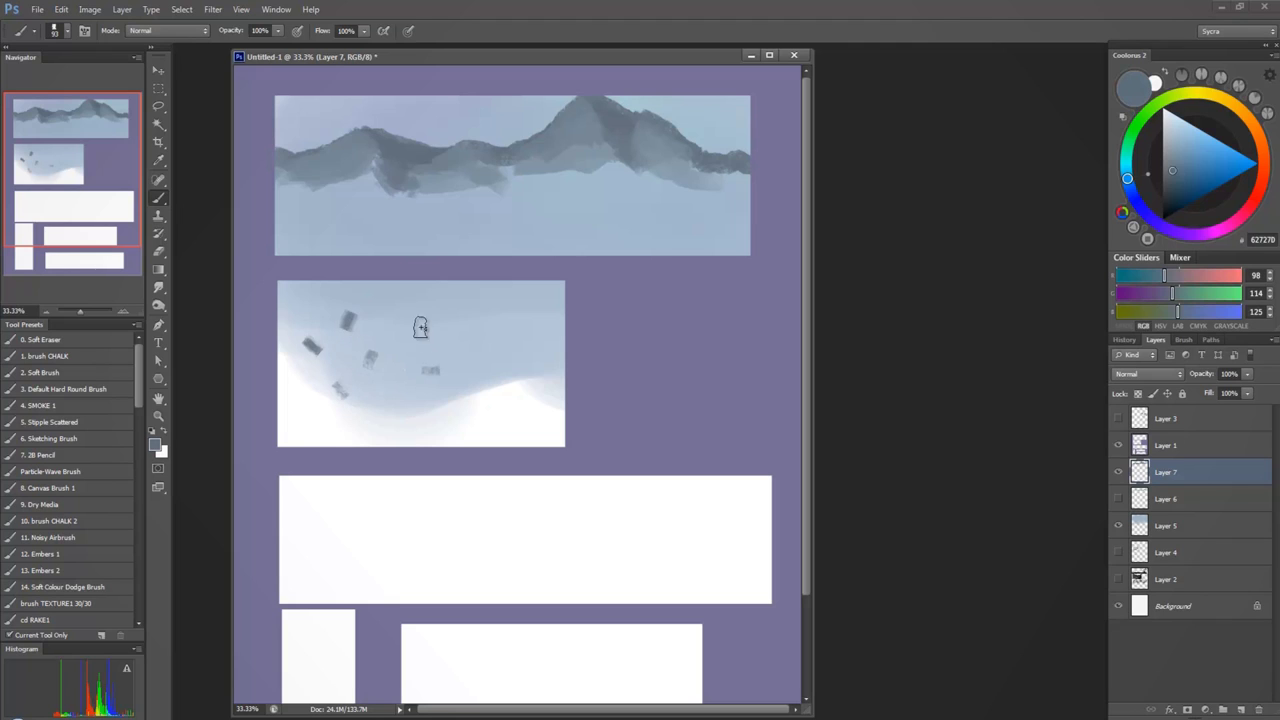
left_click(415, 311)
left_click(485, 336)
left_click(499, 397)
left_click(533, 357)
key("ctrl+alt+z")
key("ctrl+alt+z")
key("ctrl+alt+z")
key("ctrl+alt+z")
key("ctrl+alt+z")
key("ctrl+alt+z")
key("ctrl+alt+z")
key("ctrl+alt+z")
key("ctrl+alt+z")
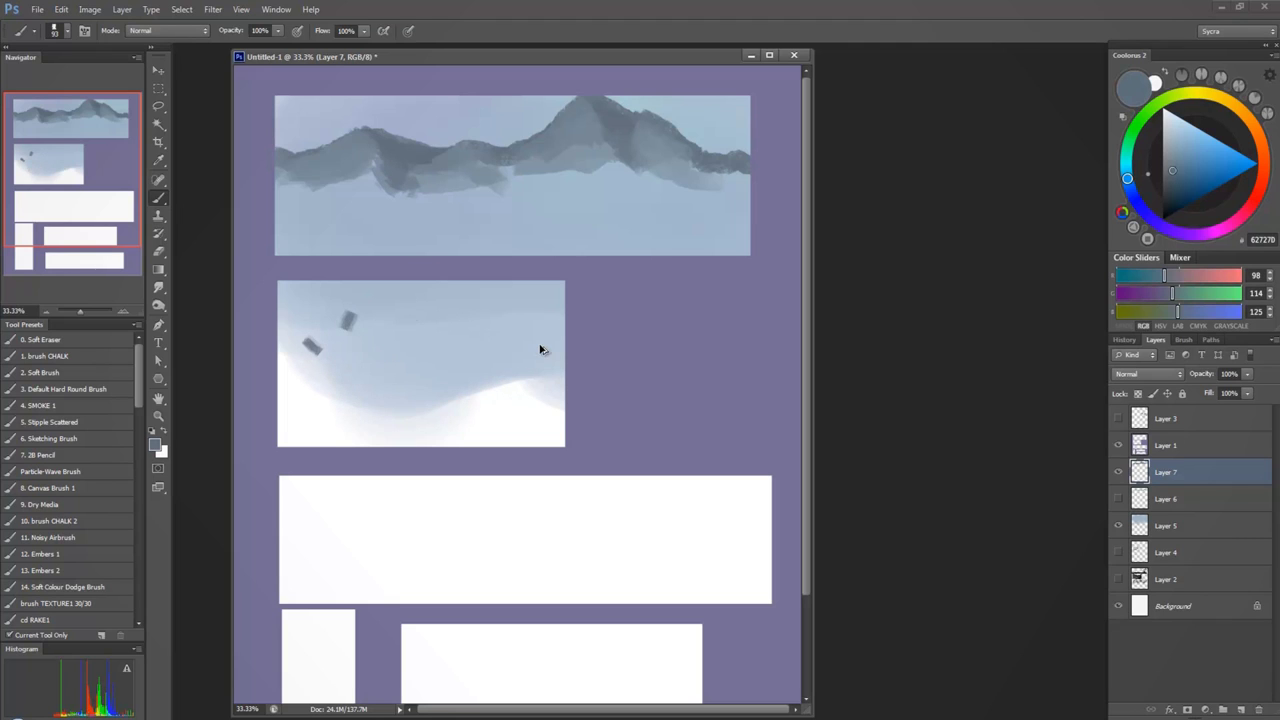
Scatter small dark flecks unevenly across the second panel with a size 25 brush, undoing a trial circle around the left cluster
left_click(329, 307)
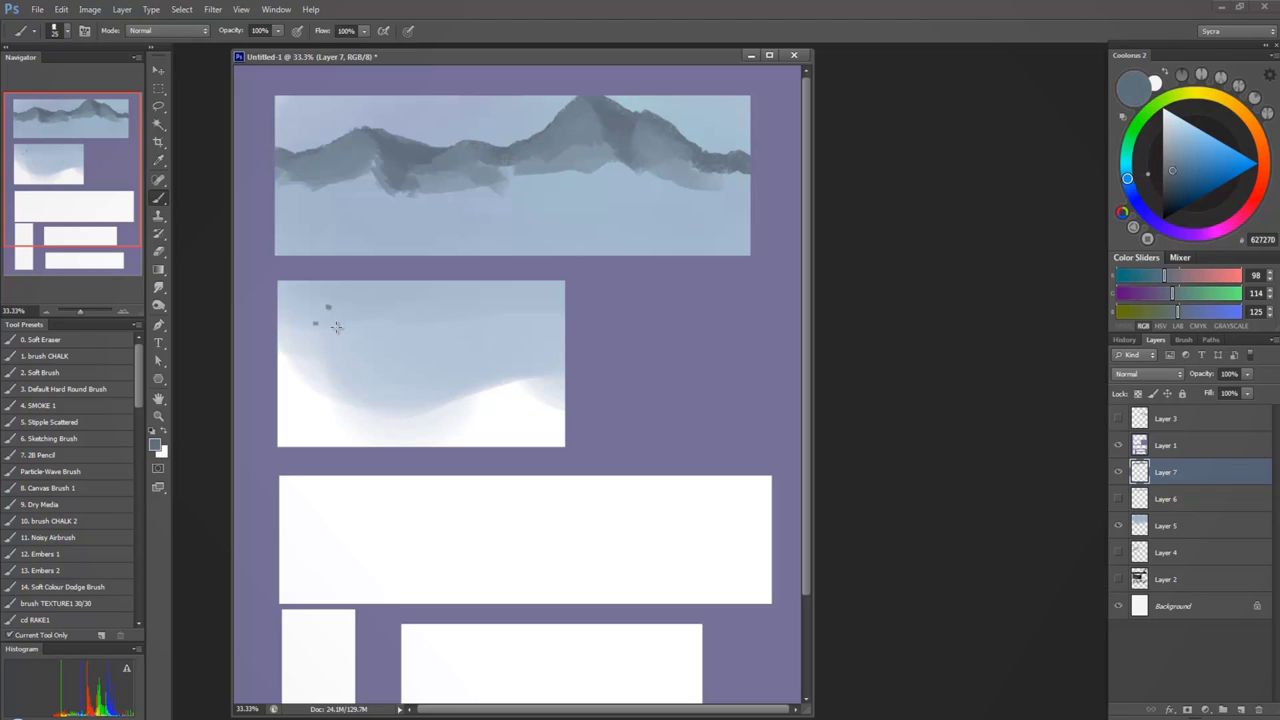
left_click(508, 325)
left_click(425, 390)
left_click(447, 332)
left_click_drag(308, 300, 345, 335)
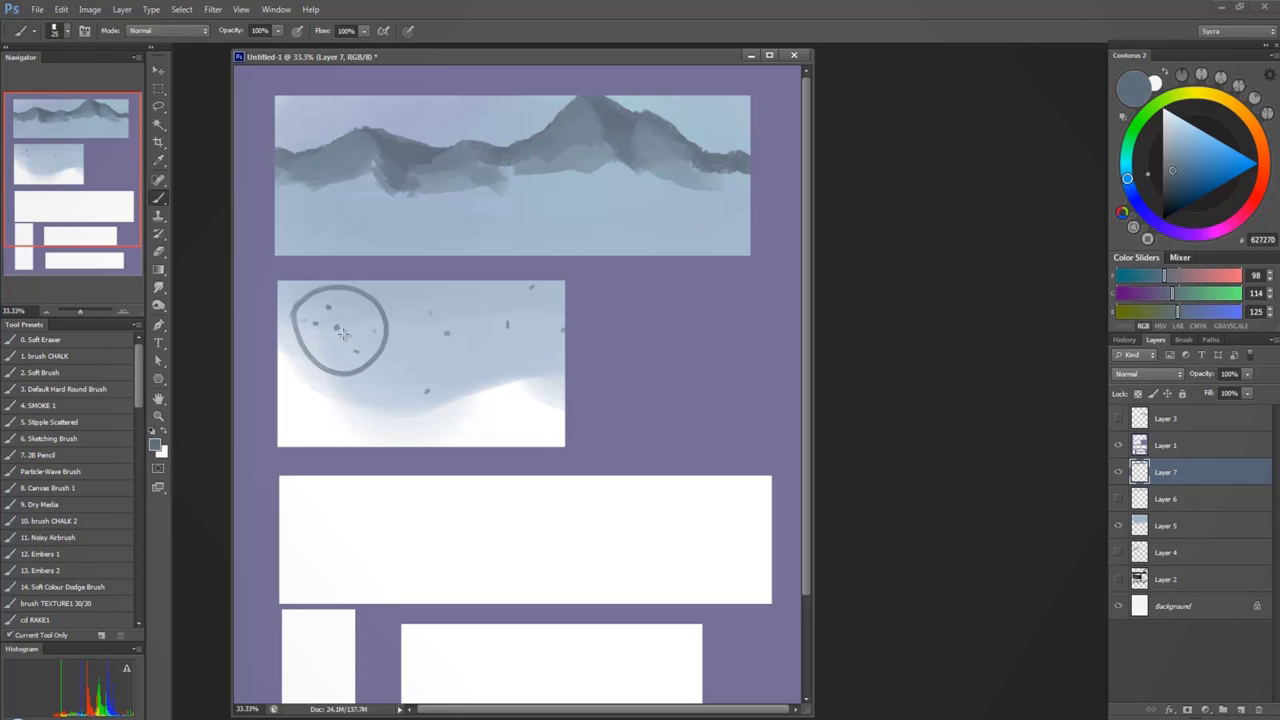
key("ctrl+z")
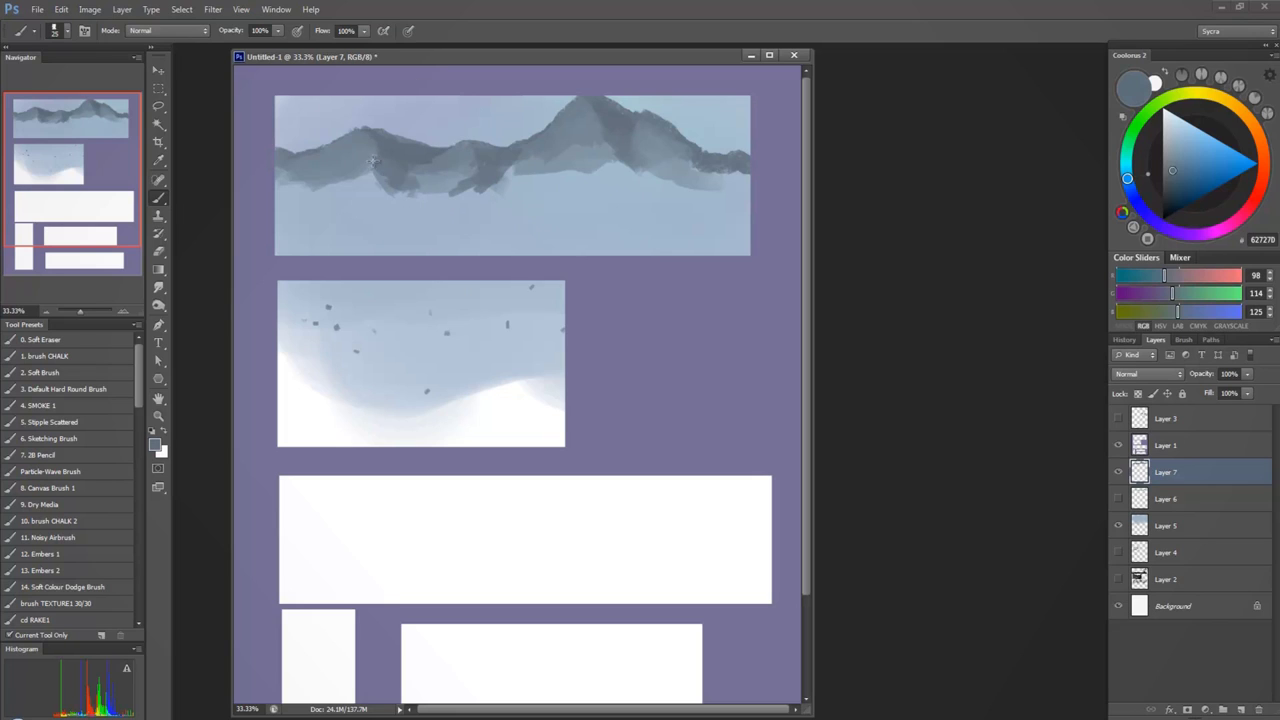
Add a short dark shading stroke below the low left peak in the first panel
mouse_move(373, 162)
left_mouse_down()
mouse_move(381, 187)
mouse_move(363, 182)
left_mouse_up()
Add a new layer above Layer 7 and fill it with blue A2B7CB sampled from the first panel's background
left_click(1238, 707)
left_click(158, 160)
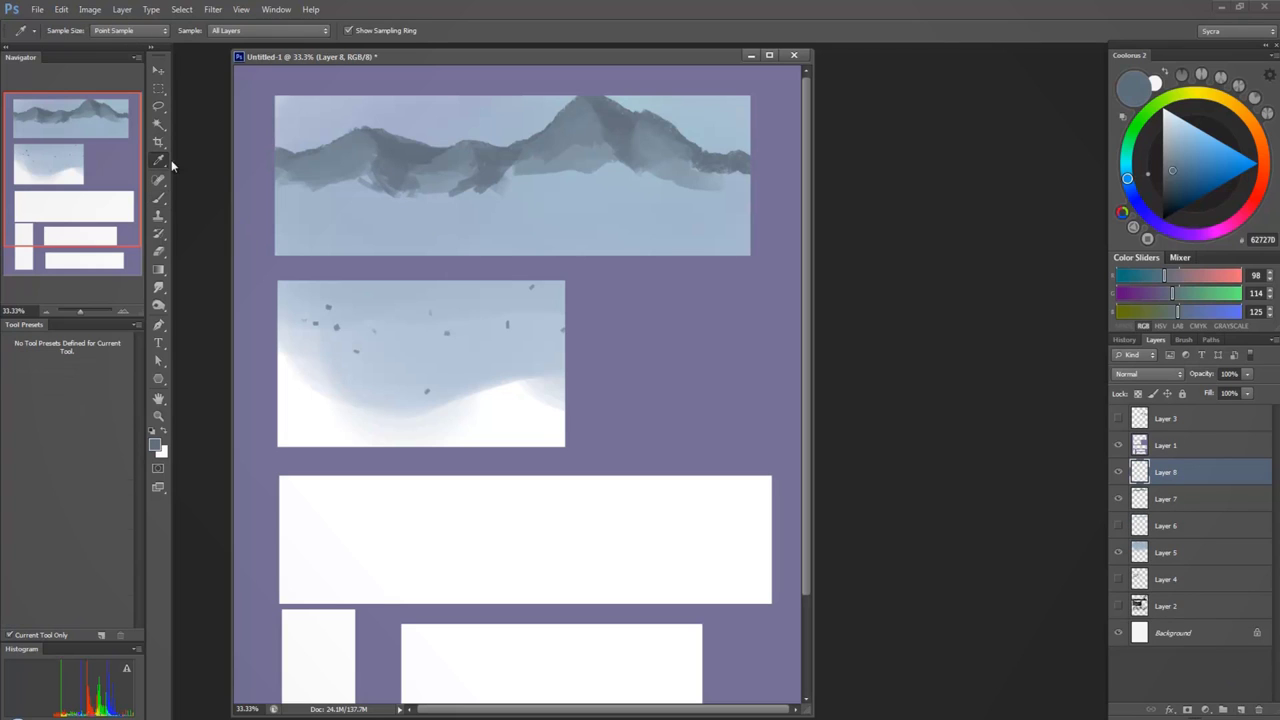
left_click(418, 212)
key("alt+BackSpace")
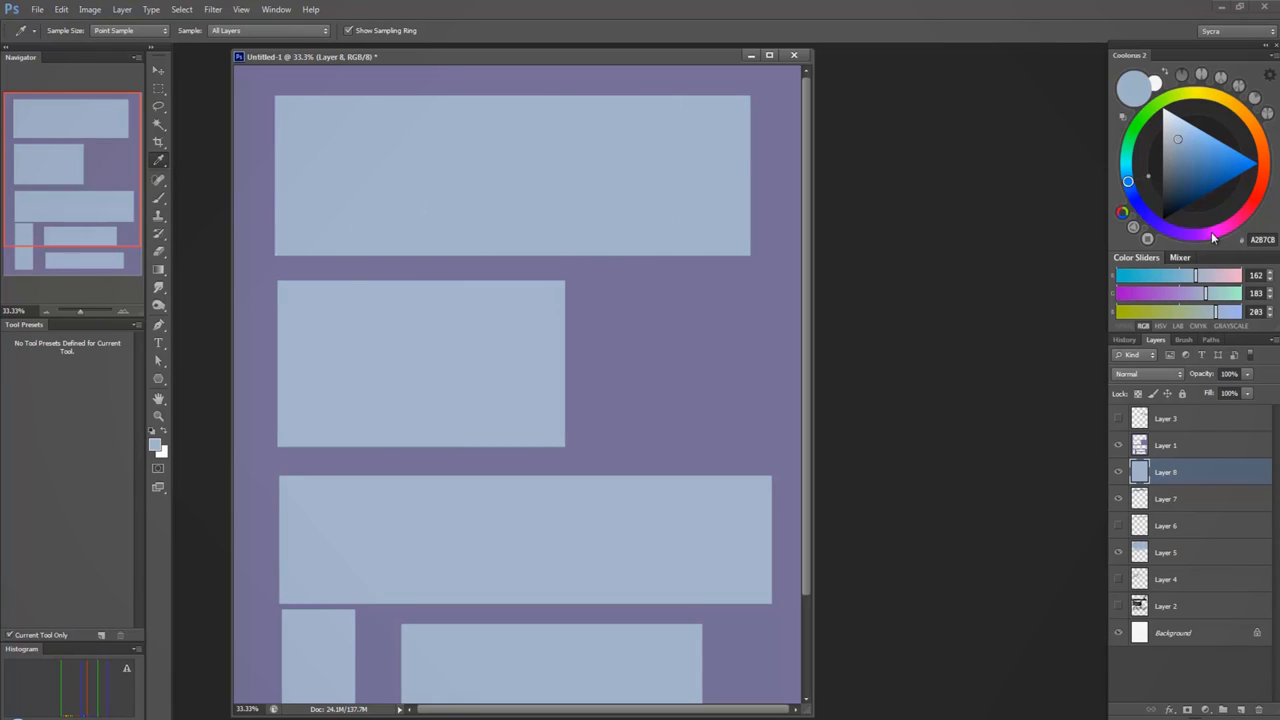
Set the blue fill layer's opacity to 60% and move it beneath Layer 7
left_click(1247, 374)
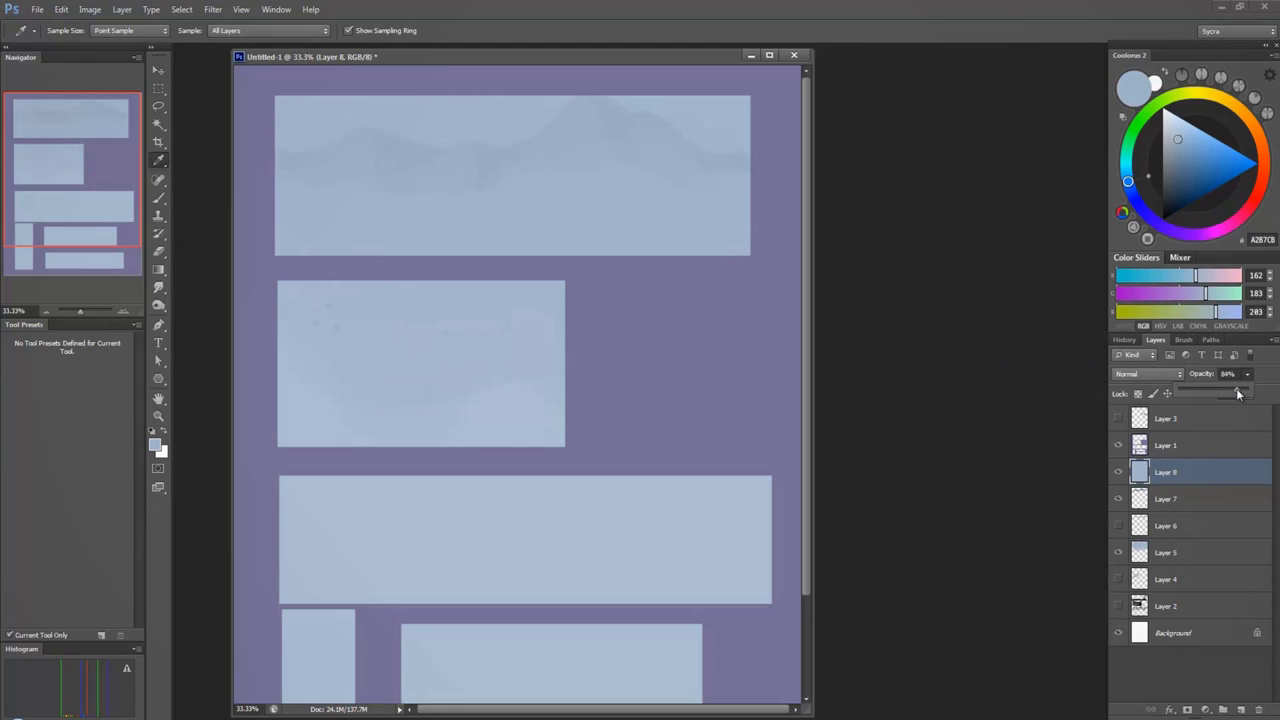
mouse_move(1238, 393)
left_mouse_down()
mouse_move(1192, 393)
mouse_move(1250, 393)
mouse_move(1238, 393)
left_mouse_up()
mouse_move(1238, 393)
left_mouse_down()
mouse_move(1184, 390)
mouse_move(1220, 390)
left_mouse_up()
left_click_drag(1200, 467, 1222, 510)
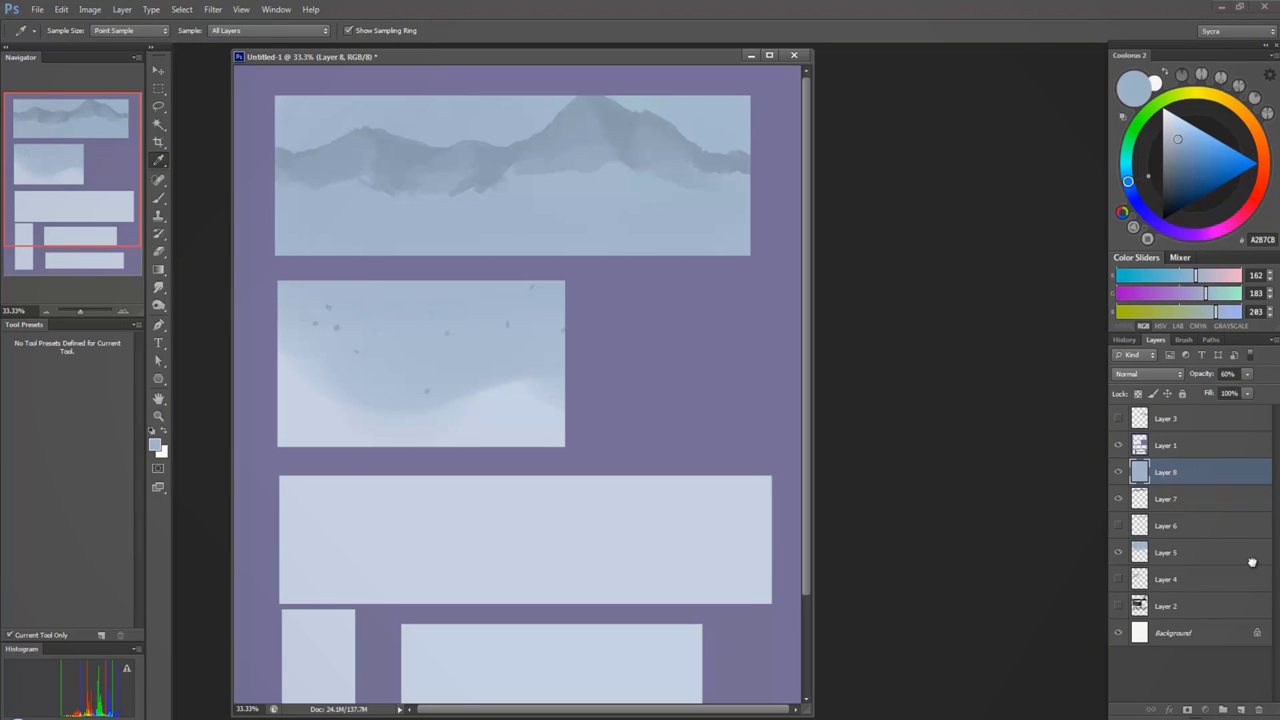
Undo a mistaken deletion of Layer 5, and delete the blue fill layer, Layer 8
left_click_drag(1251, 560, 1261, 711)
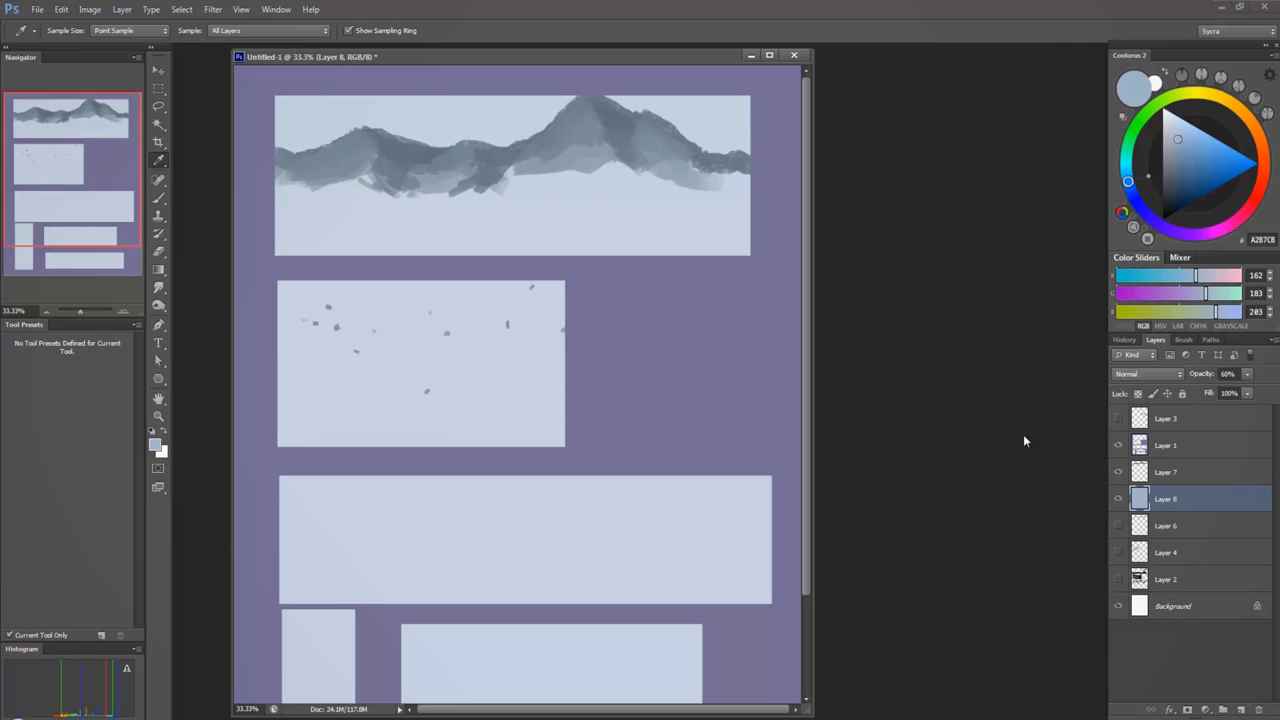
key("ctrl+z")
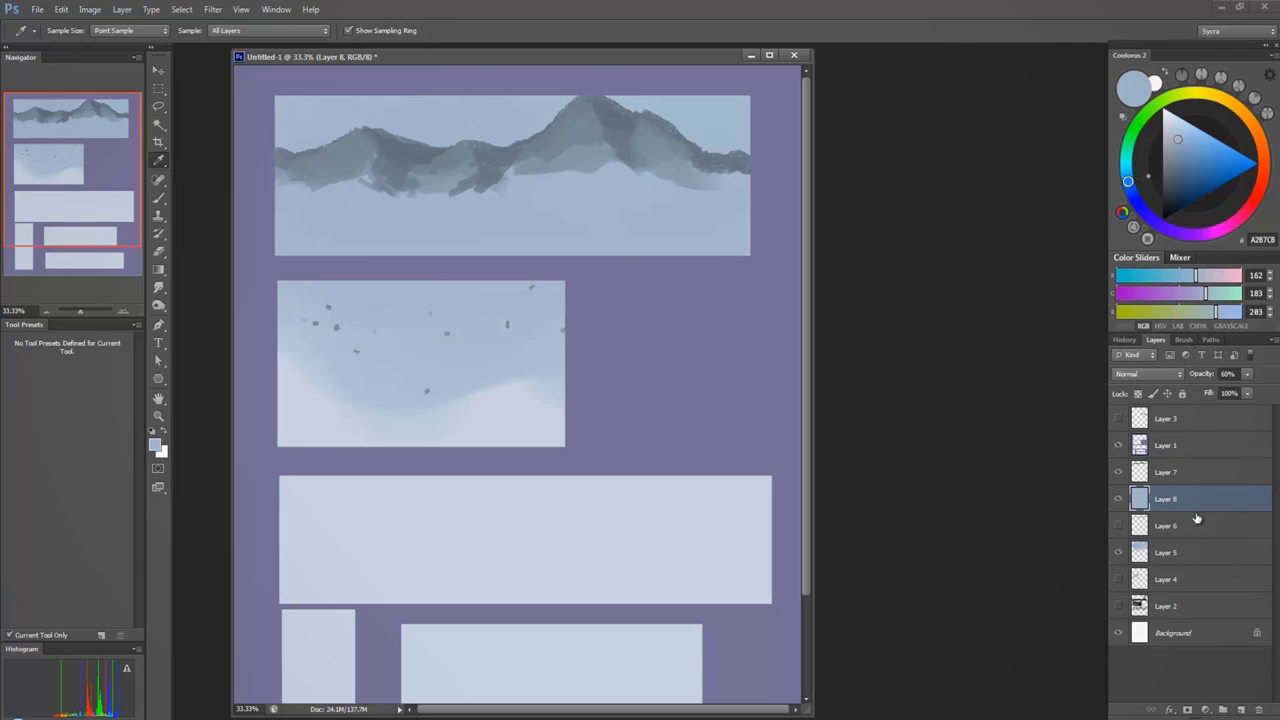
left_click_drag(1191, 503, 1258, 709)
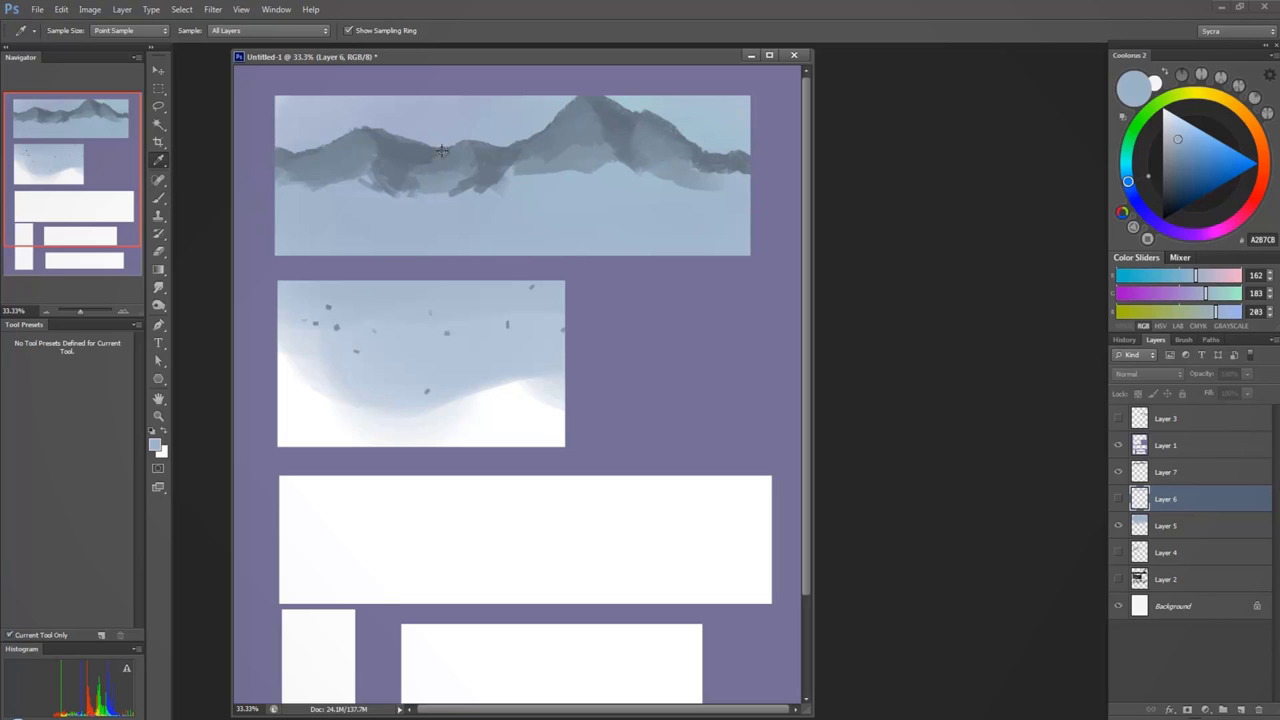
Choose the 2. Soft Brush preset, check which artwork Layers 5 and 7 hold, and add a new layer above Layer 7
left_click(158, 197)
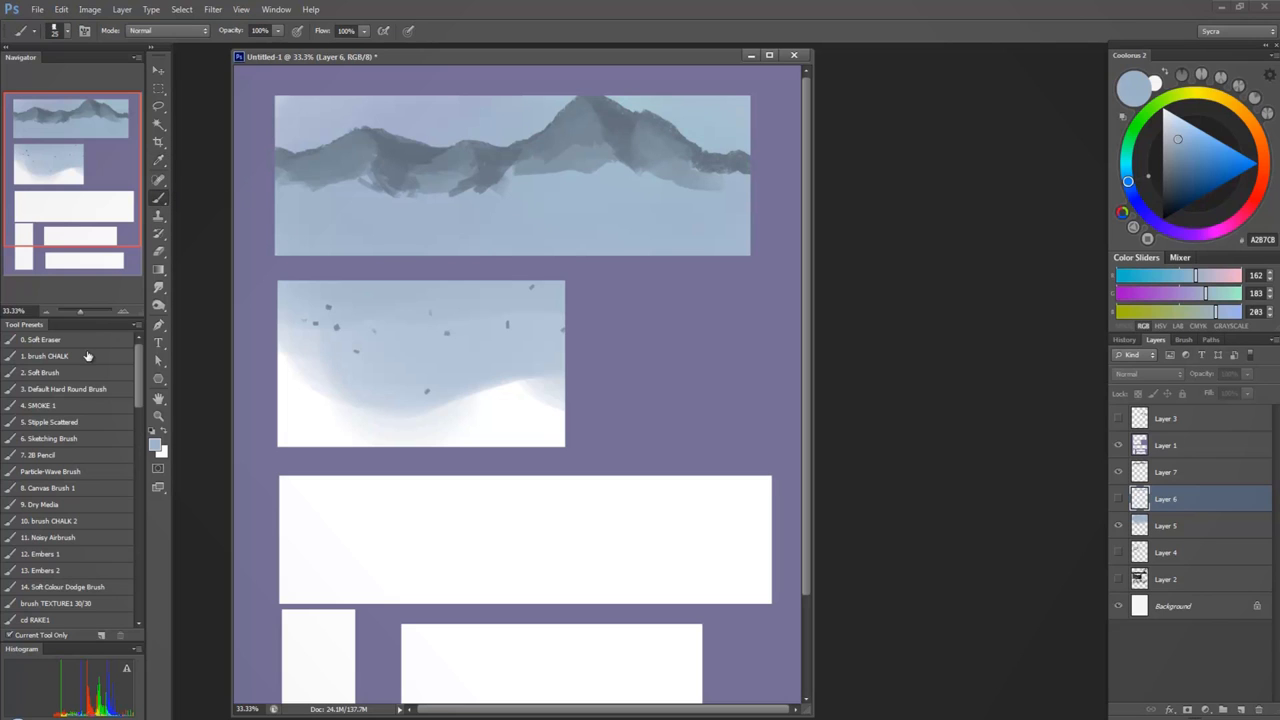
left_click(86, 373)
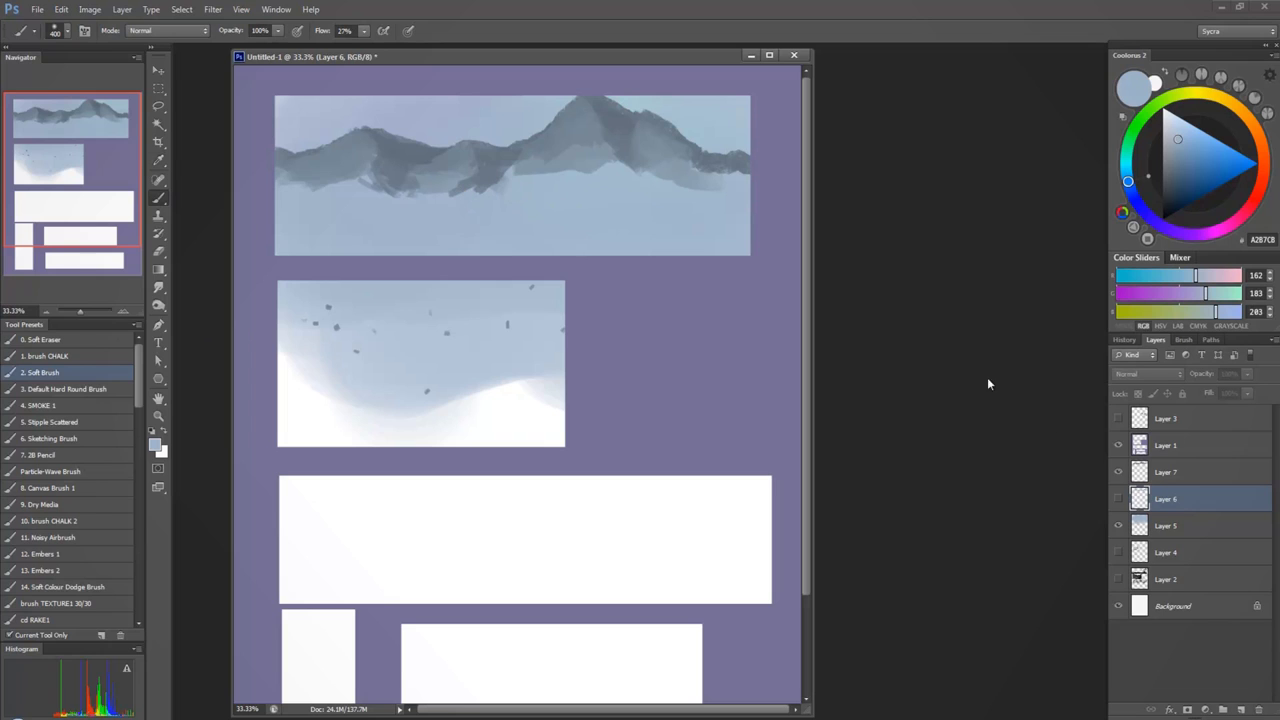
left_click(1192, 527)
left_click(1119, 525)
left_click(1119, 525)
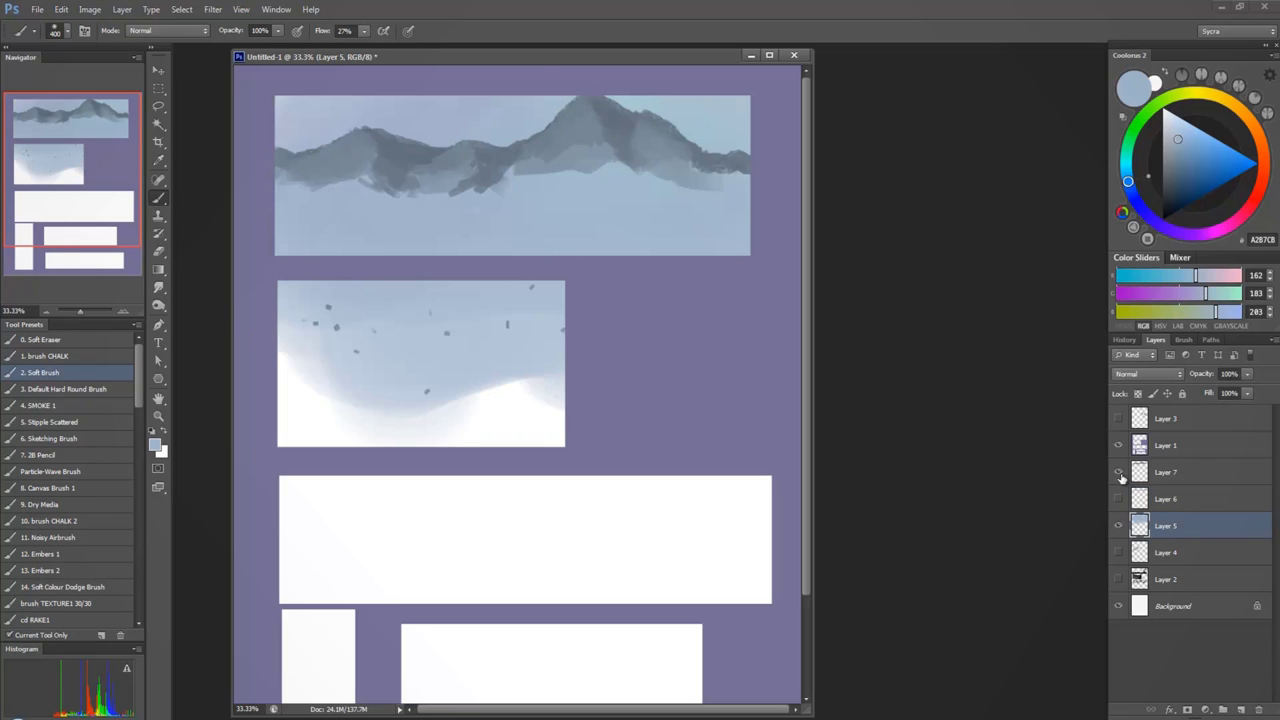
left_click(1120, 472)
left_click(1120, 472)
left_click(1186, 476)
left_click(1240, 709)
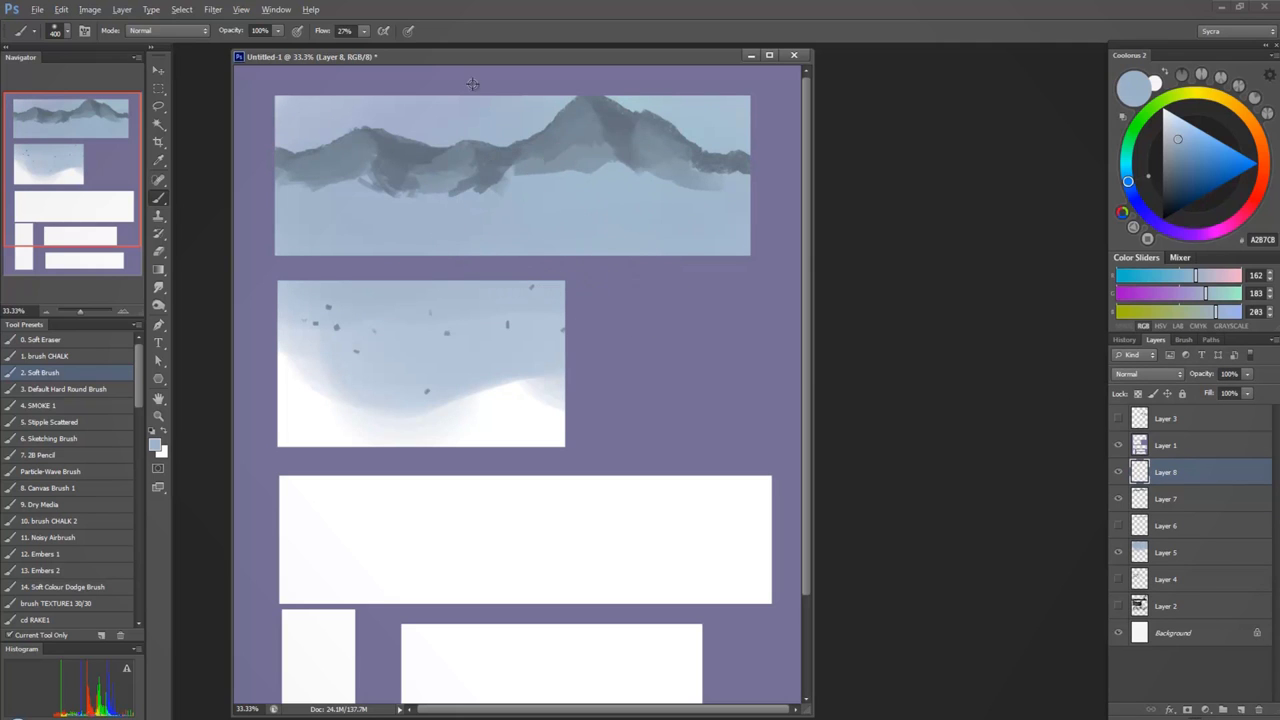
Paint soft mist in sampled sky blue A3B8CB over the mountain bases across the first panel
left_click(483, 121, "alt")
mouse_move(602, 184)
left_mouse_down()
mouse_move(503, 192)
mouse_move(518, 198)
left_mouse_up()
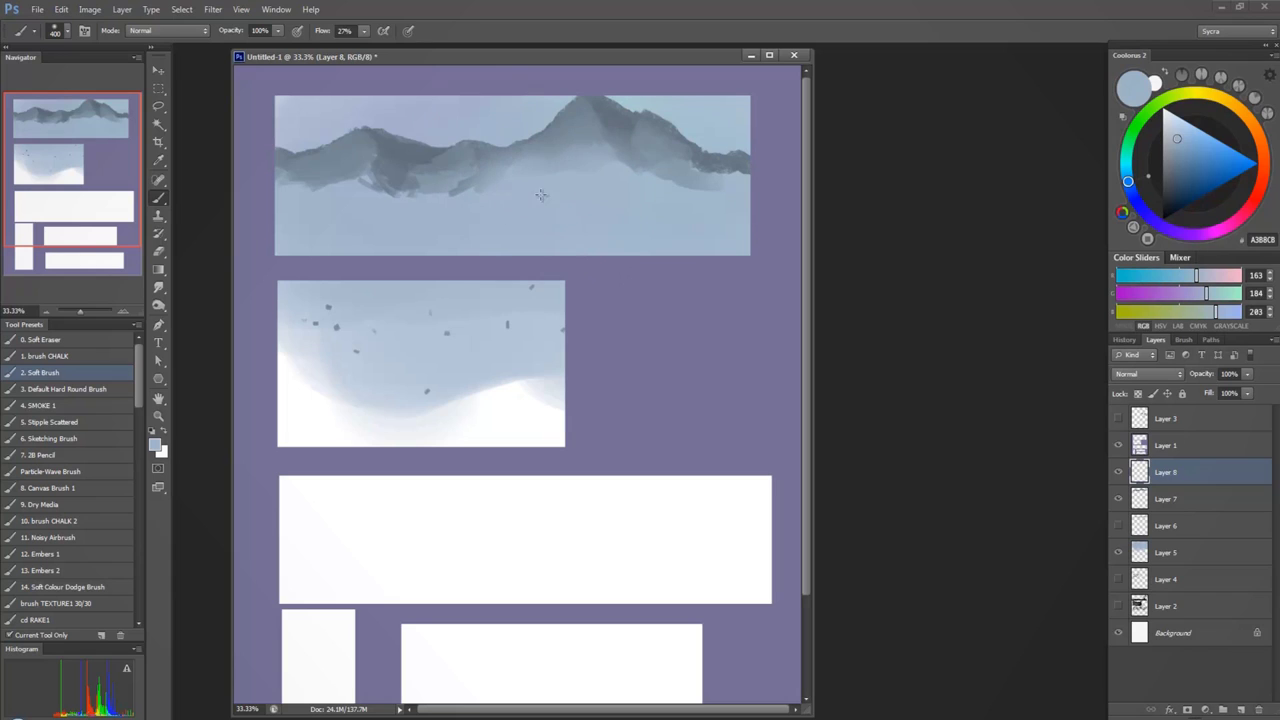
mouse_move(615, 185)
left_mouse_down()
mouse_move(731, 190)
mouse_move(760, 198)
left_mouse_up()
mouse_move(593, 207)
left_mouse_down()
mouse_move(429, 223)
mouse_move(369, 199)
mouse_move(270, 200)
left_mouse_up()
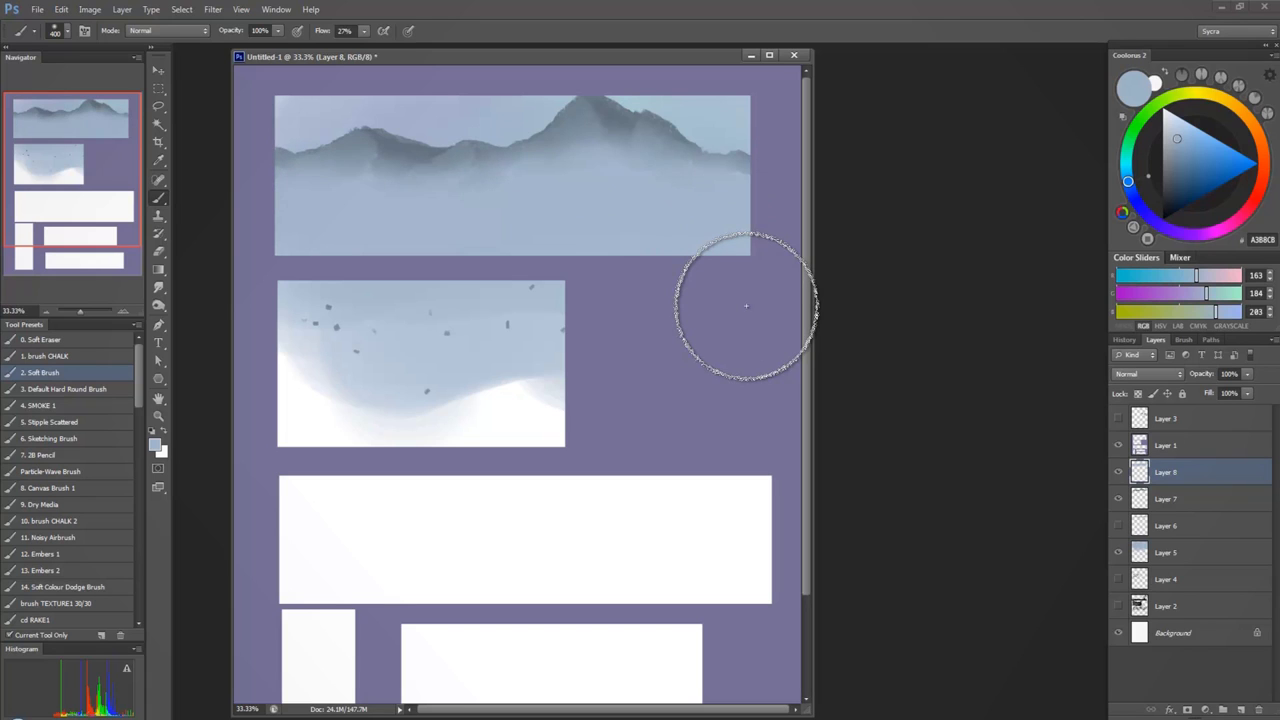
Add a new layer above the mist and lasso a nearer hill shape that slopes down from left to right across the first panel
key("l")
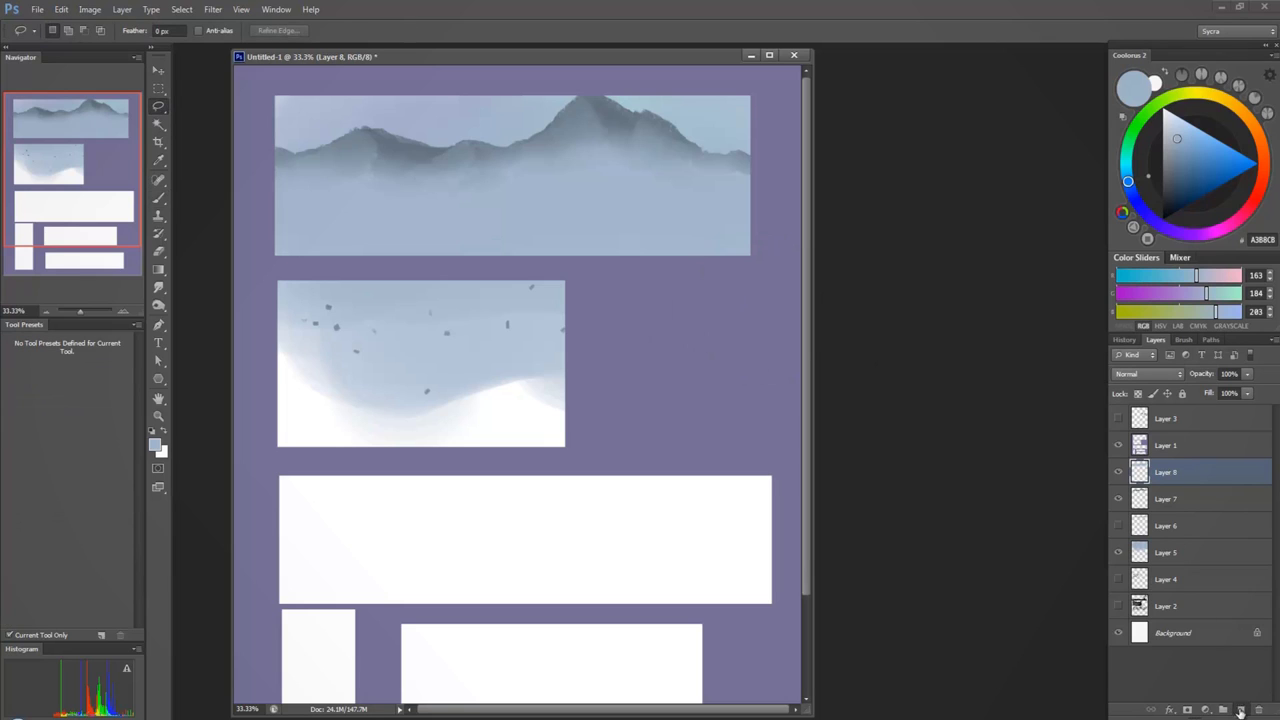
left_click(1240, 710)
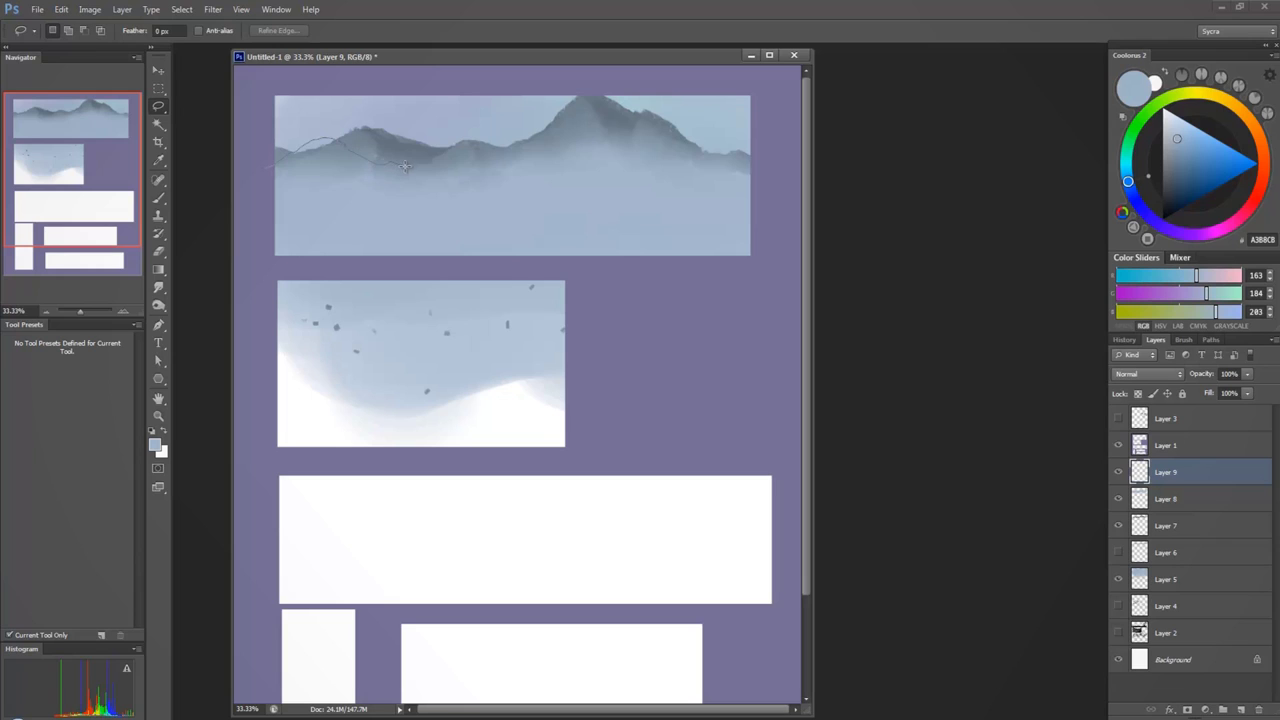
mouse_move(431, 171)
left_mouse_down()
mouse_move(622, 210)
mouse_move(757, 204)
left_mouse_up()
left_click_drag(248, 276, 250, 185)
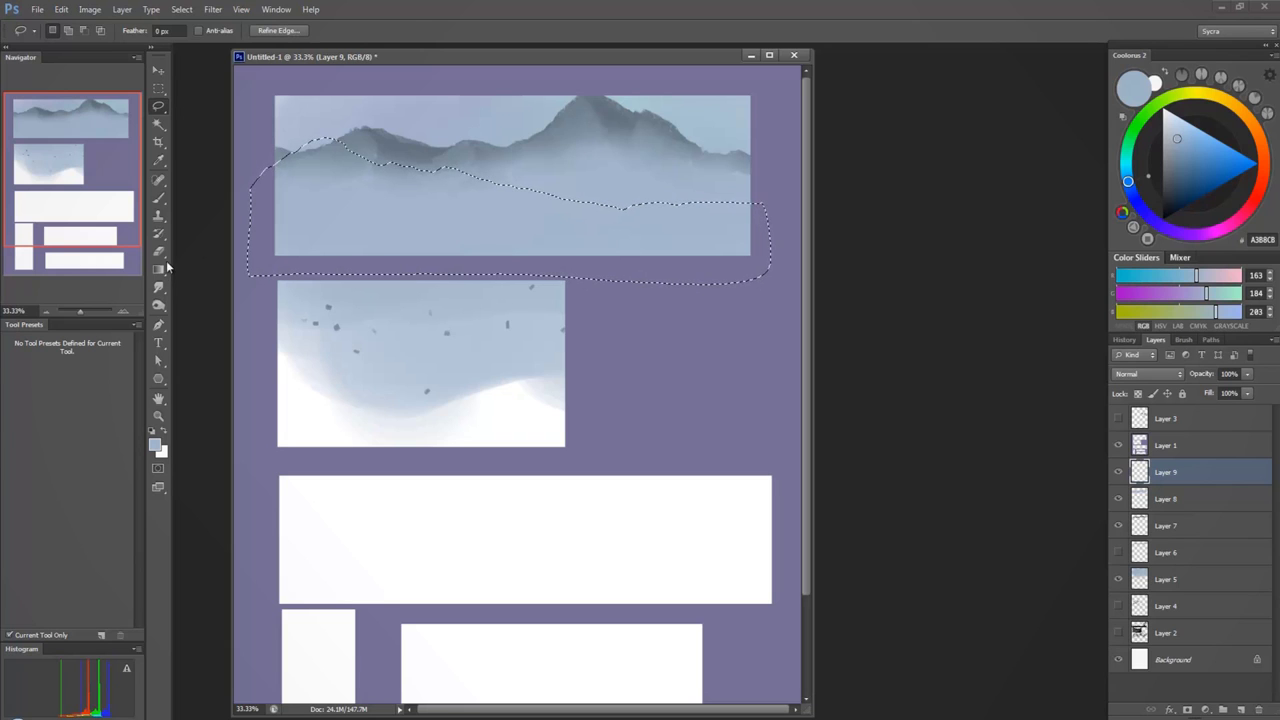
Switch to the 1. brush CHALK preset and set a darker blue-grey 454F5A, starting from a tone sampled on the tall peak
left_click(158, 197)
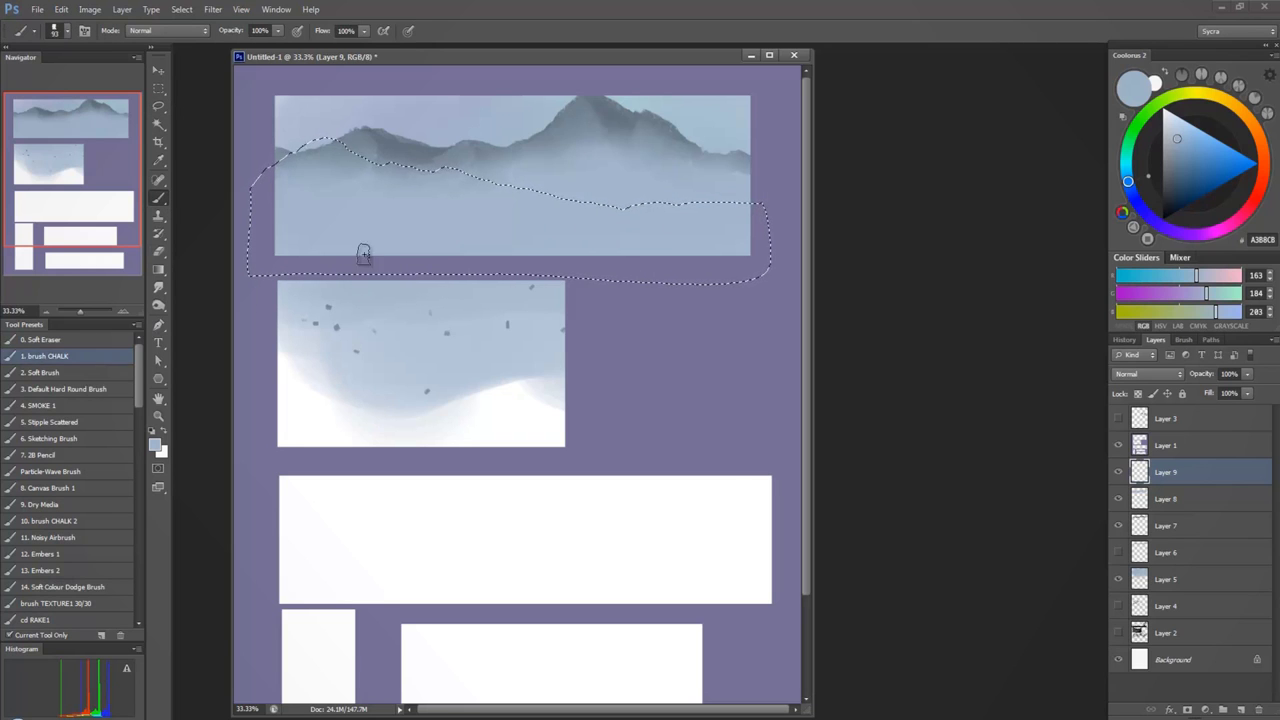
left_click(604, 116, "alt")
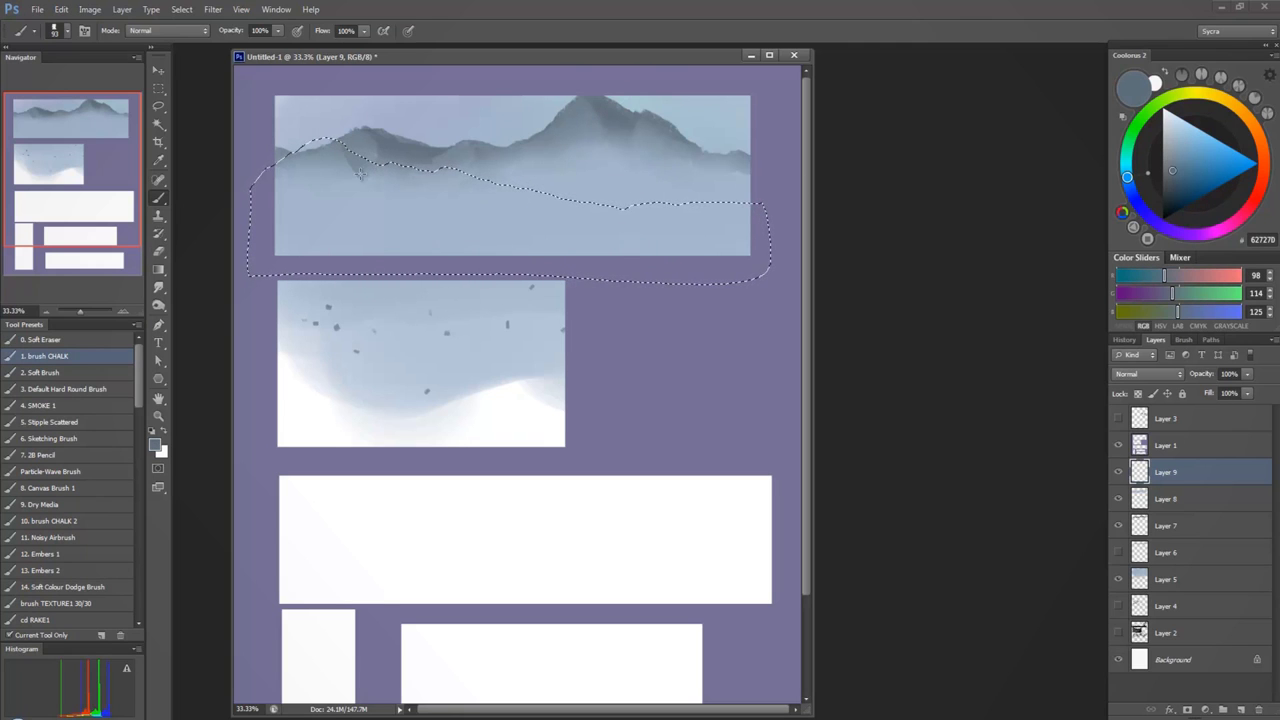
left_click(1171, 185)
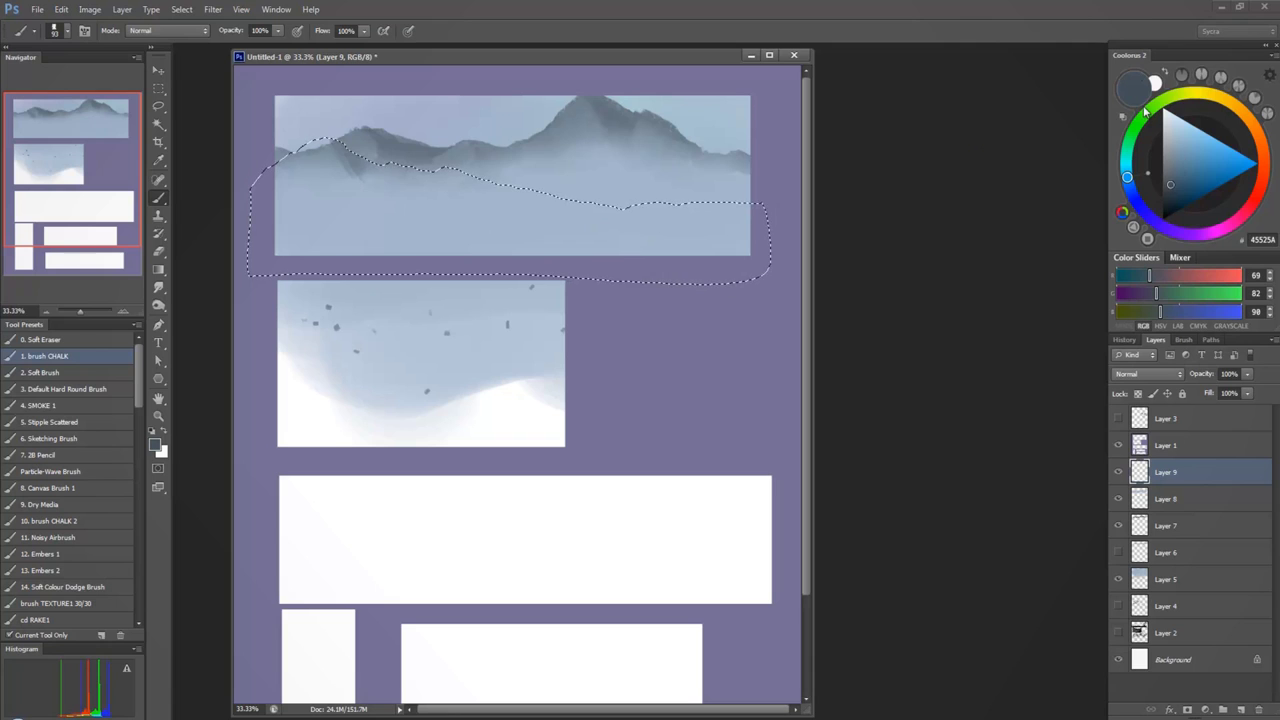
left_click_drag(1142, 177, 1146, 166)
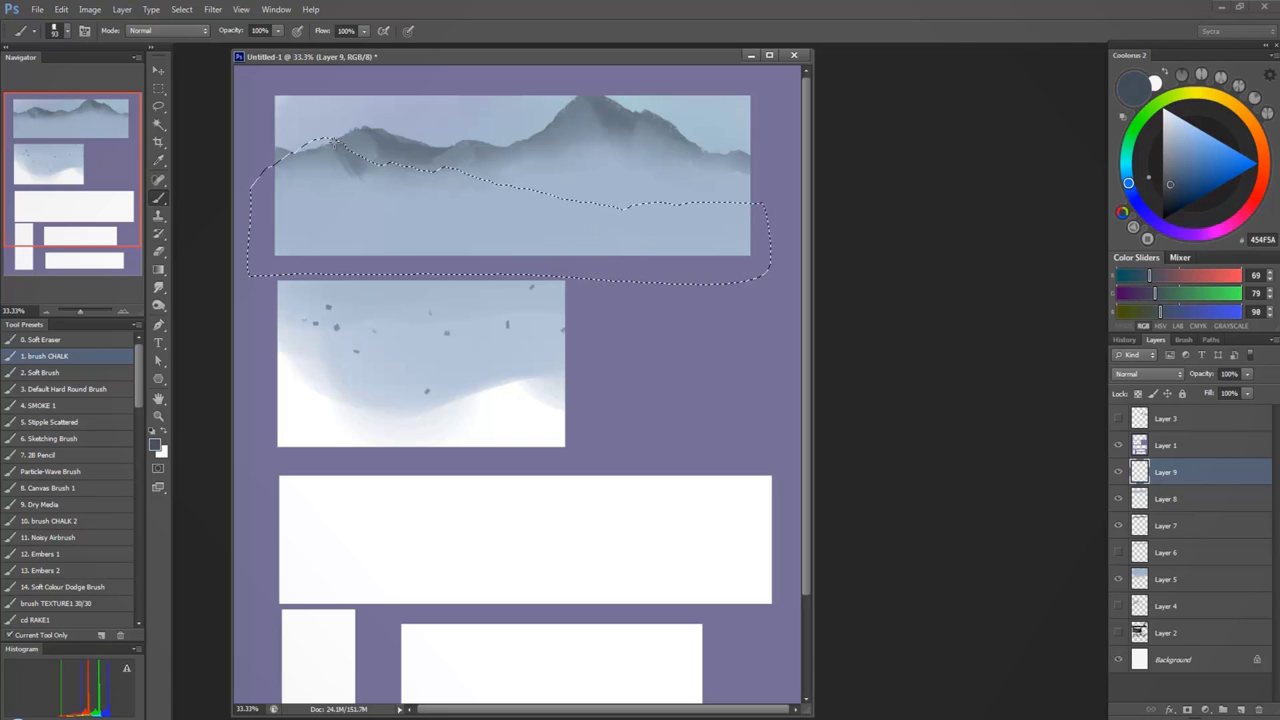
Paint the shadowed right slope of the lassoed hill in the first panel with diagonal dark blue-grey chalk strokes
left_click_drag(333, 142, 362, 162)
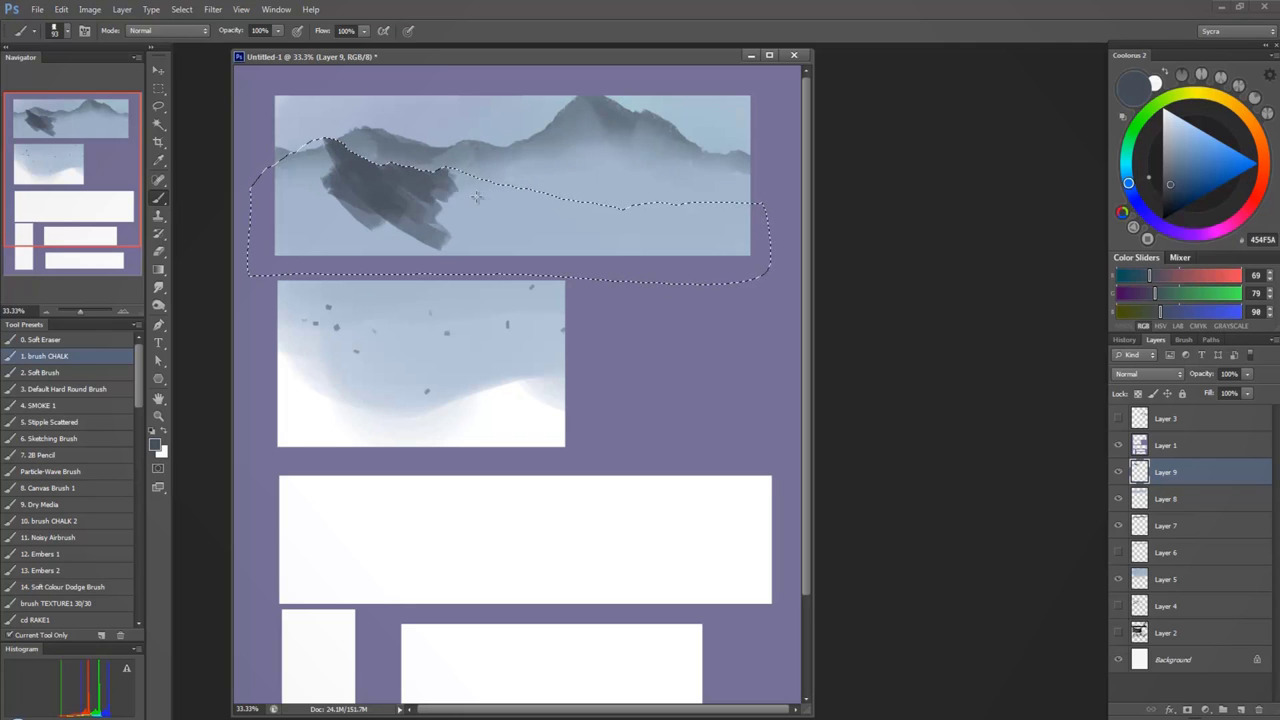
mouse_move(476, 197)
left_mouse_down()
mouse_move(463, 226)
mouse_move(378, 217)
mouse_move(384, 247)
mouse_move(471, 263)
left_mouse_up()
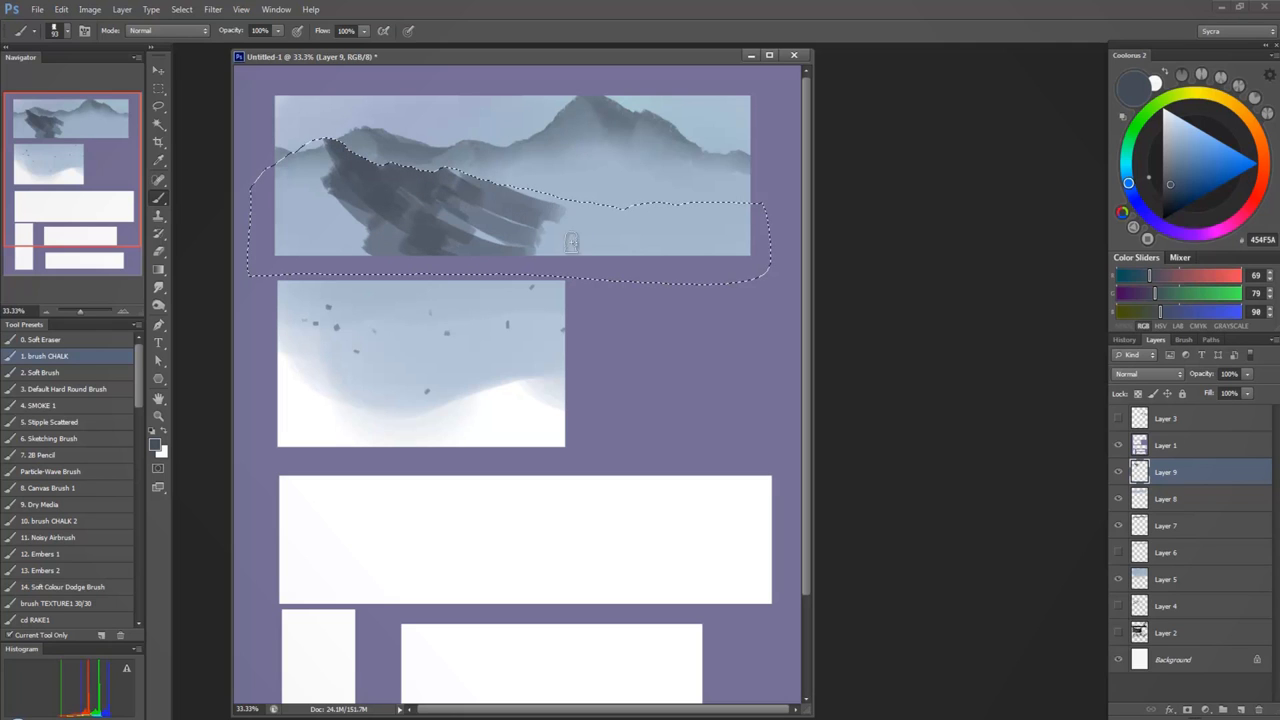
left_click_drag(516, 222, 485, 239)
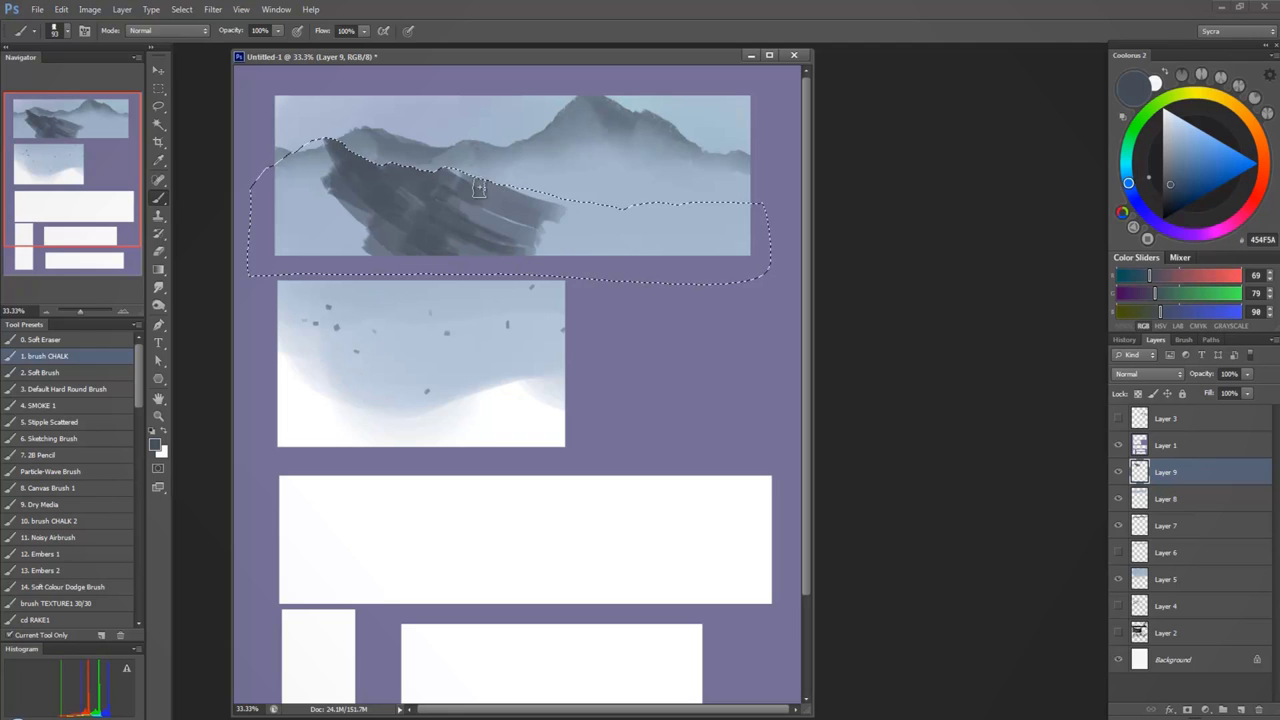
Paint the hill's light left slope in warm grey 8C8D85 and lighter grey A0A4A0, and deselect the lassoed shape
mouse_move(1174, 170)
left_mouse_down()
mouse_move(1162, 106)
mouse_move(1185, 108)
mouse_move(1174, 166)
mouse_move(1173, 150)
mouse_move(1166, 158)
left_mouse_up()
left_click(1187, 94)
mouse_move(334, 148)
left_mouse_down()
mouse_move(299, 175)
mouse_move(303, 161)
mouse_move(281, 170)
mouse_move(321, 186)
left_mouse_up()
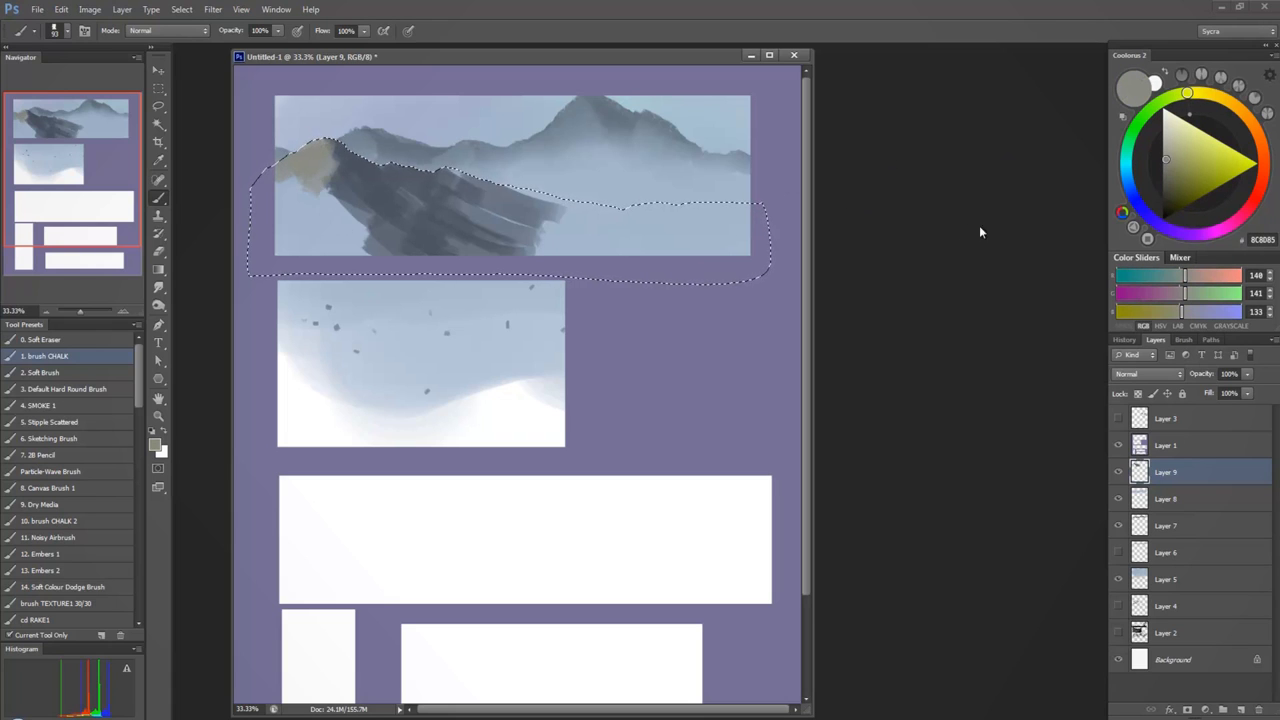
left_click(1166, 146)
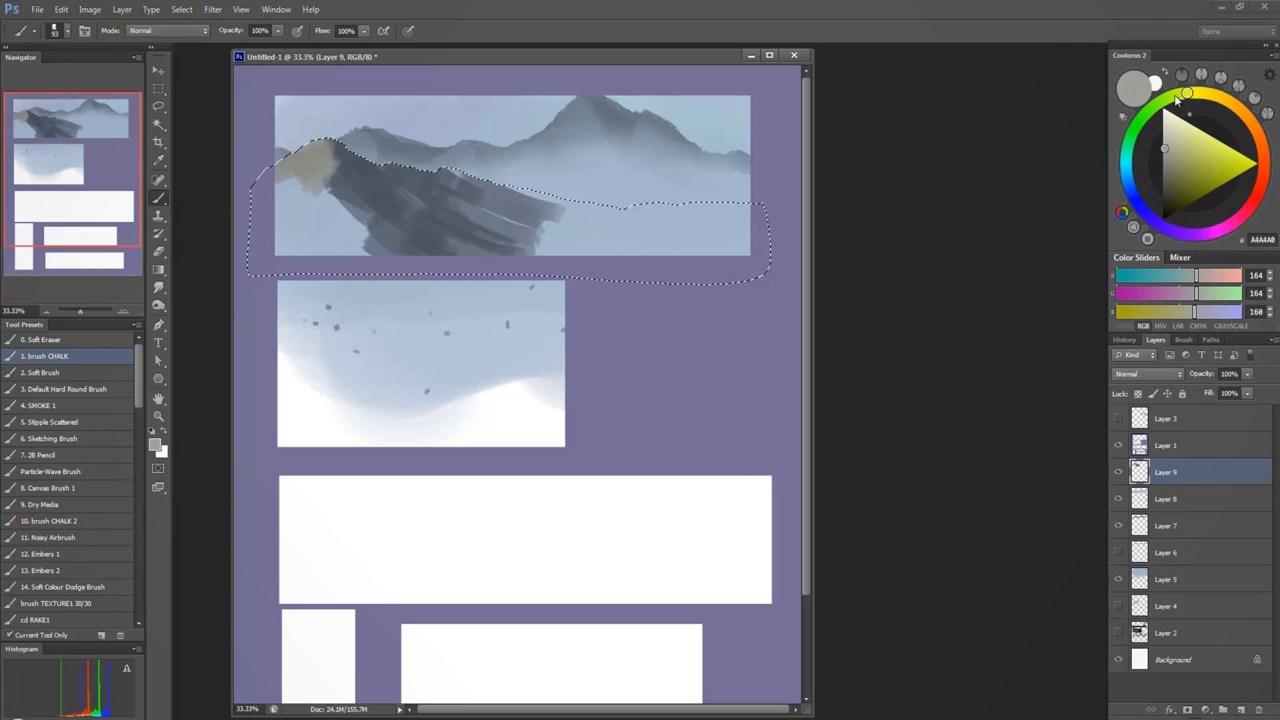
mouse_move(346, 176)
left_mouse_down()
mouse_move(279, 186)
mouse_move(271, 173)
mouse_move(326, 202)
mouse_move(327, 190)
mouse_move(306, 203)
mouse_move(296, 186)
mouse_move(299, 201)
mouse_move(372, 235)
mouse_move(296, 248)
mouse_move(295, 220)
mouse_move(264, 221)
mouse_move(405, 254)
left_mouse_up()
key("ctrl+d")
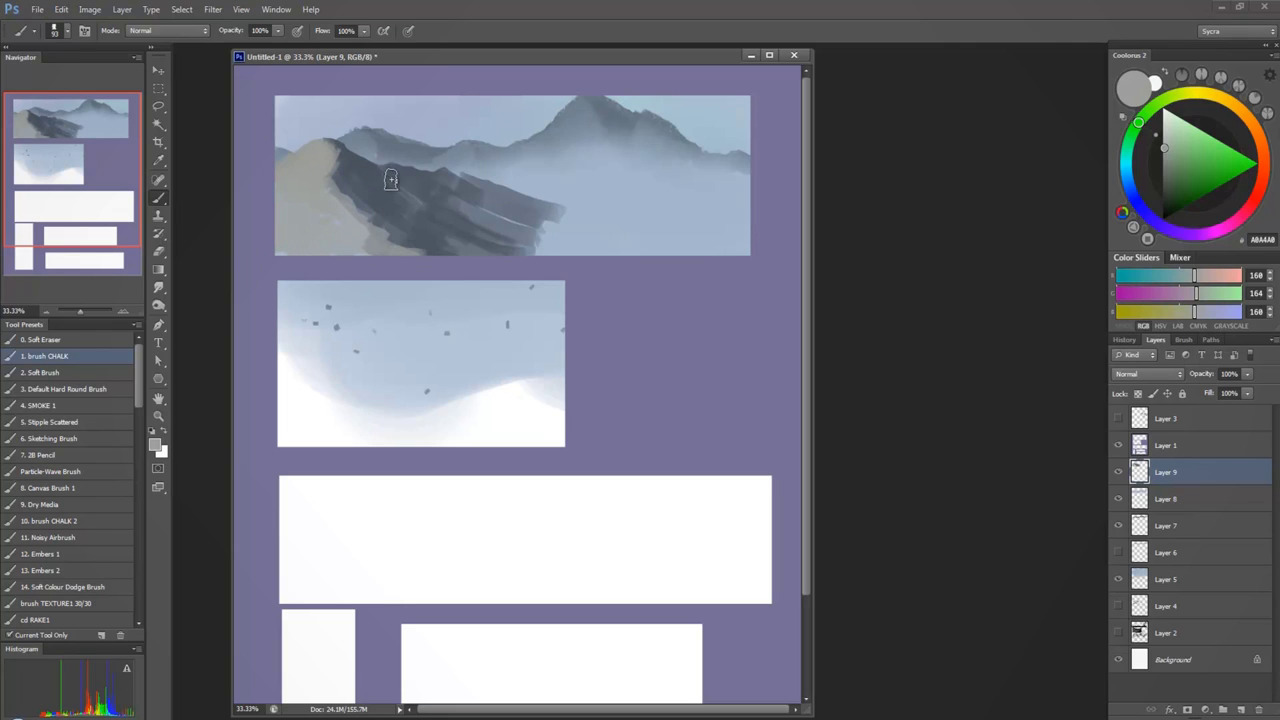
Sample tones from the hill and darken its shadow side with more blue-grey strokes running down from the ridge
left_click(350, 170, "alt")
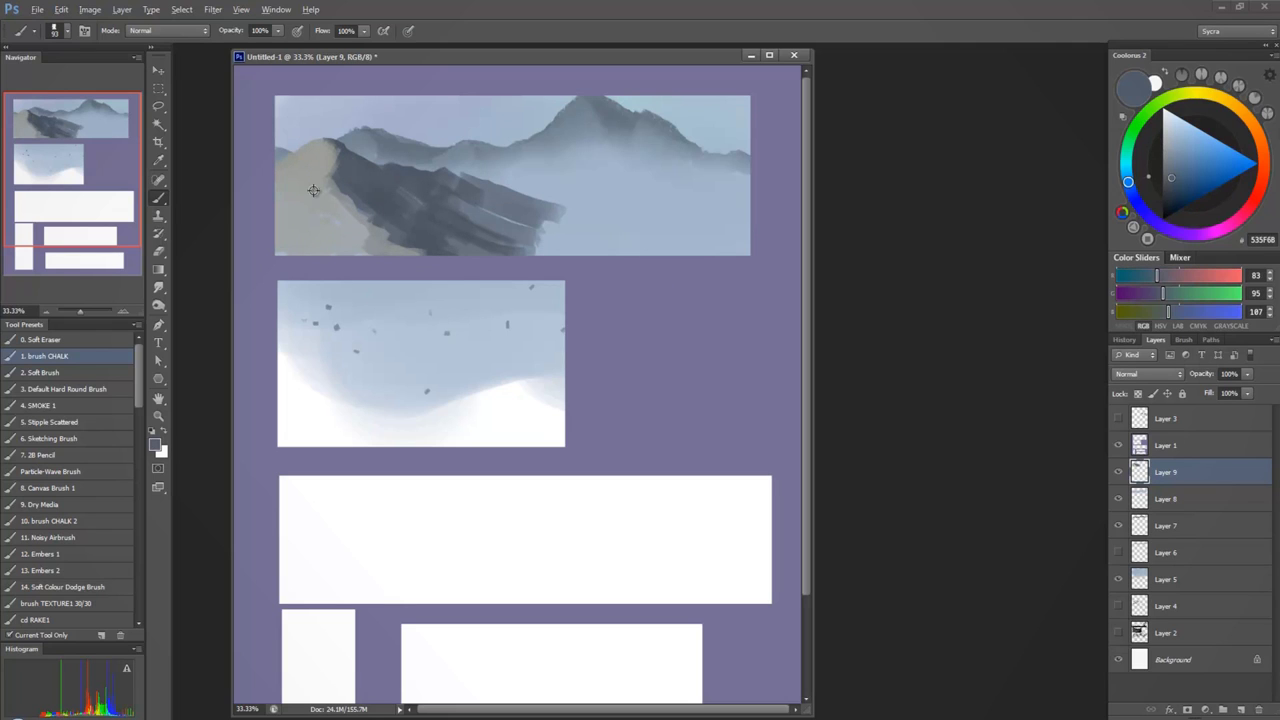
left_click(314, 191, "alt")
mouse_move(342, 154)
left_mouse_down()
mouse_move(383, 201)
mouse_move(335, 141)
mouse_move(412, 190)
mouse_move(376, 165)
mouse_move(507, 200)
mouse_move(545, 220)
left_mouse_up()
left_click(385, 195, "alt")
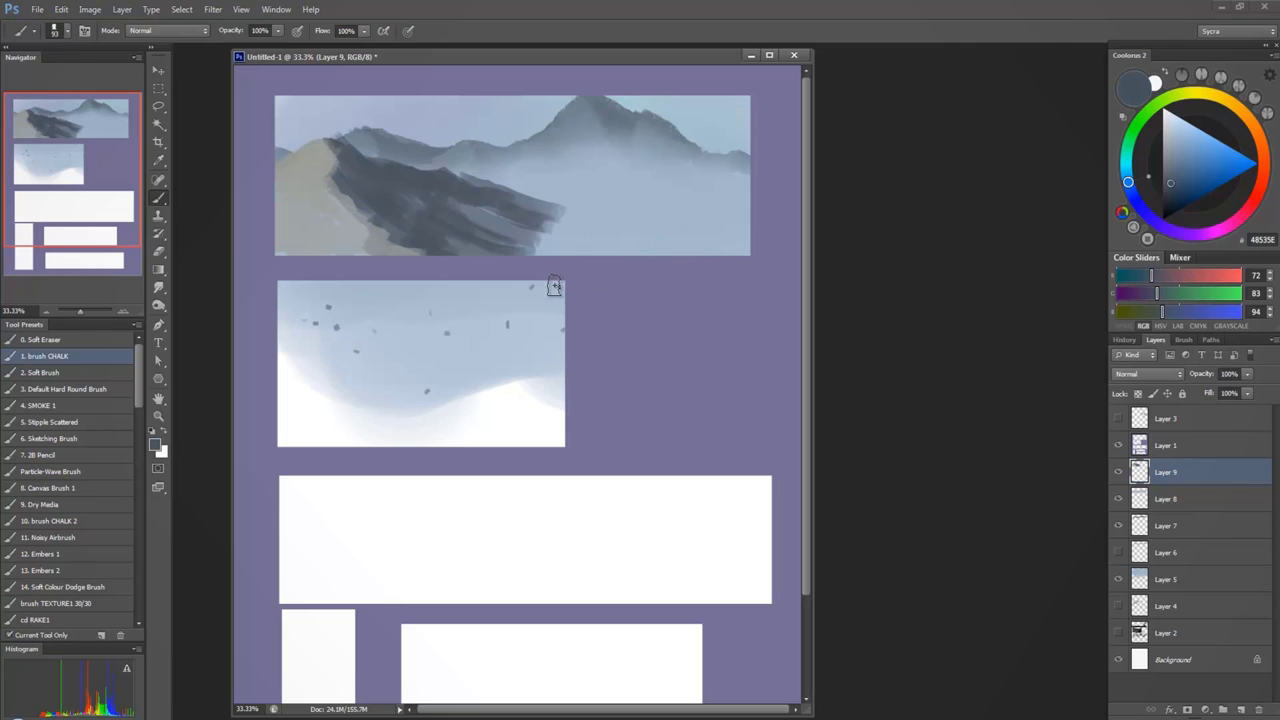
Set a muted teal green 7BA795 and paint it over the hill's upper slopes and the distant plain
left_click(1157, 109)
left_click_drag(1188, 151, 1178, 147)
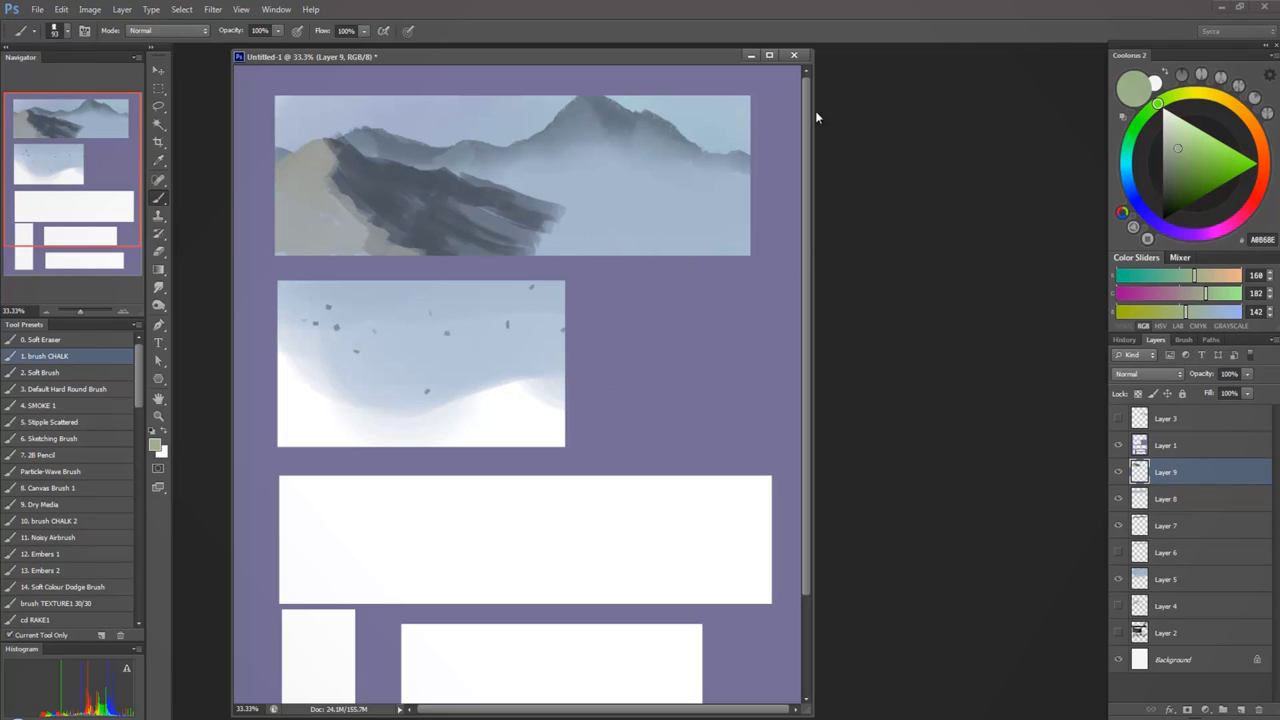
left_click(670, 216, "alt")
left_click_drag(1129, 181, 1127, 148)
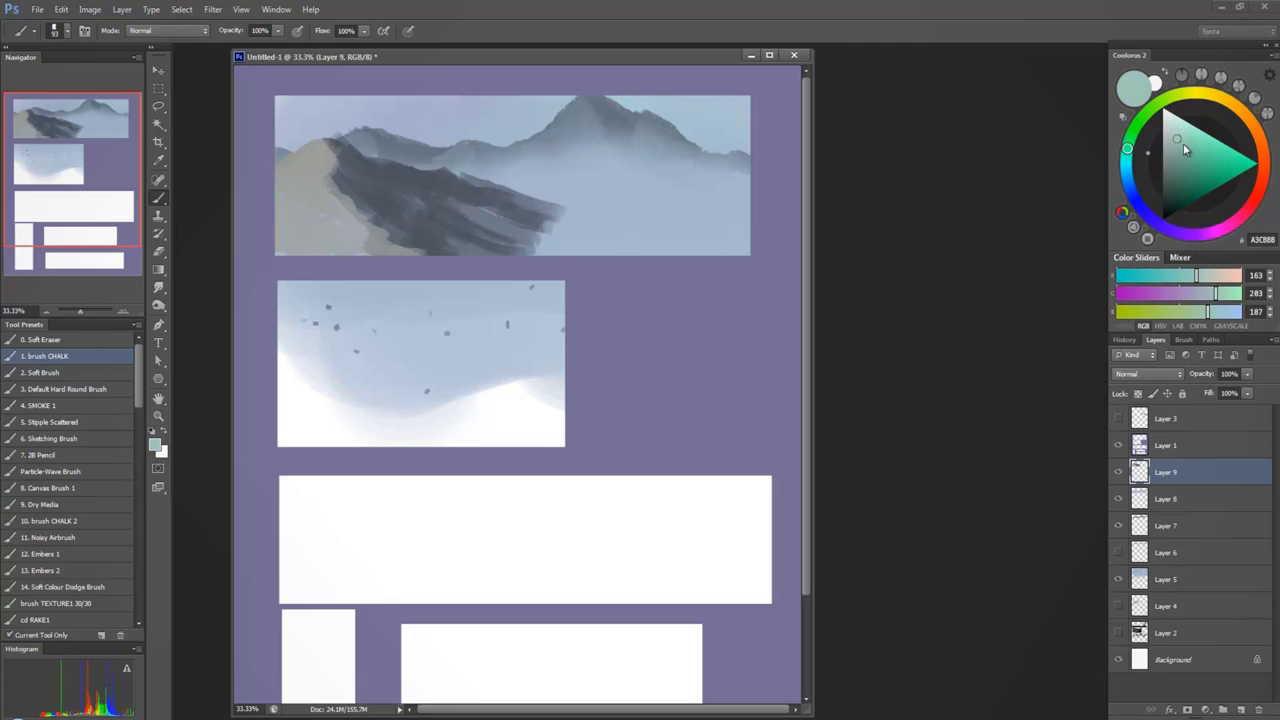
left_click(1179, 155)
mouse_move(513, 192)
left_mouse_down()
mouse_move(558, 201)
mouse_move(588, 183)
mouse_move(738, 186)
mouse_move(614, 200)
mouse_move(458, 192)
mouse_move(442, 178)
mouse_move(399, 183)
mouse_move(458, 190)
mouse_move(332, 145)
mouse_move(294, 168)
mouse_move(323, 164)
mouse_move(294, 191)
mouse_move(321, 198)
mouse_move(332, 150)
mouse_move(352, 183)
mouse_move(337, 168)
mouse_move(342, 196)
mouse_move(330, 152)
mouse_move(337, 182)
mouse_move(338, 162)
mouse_move(381, 189)
mouse_move(358, 202)
mouse_move(324, 181)
left_mouse_up()
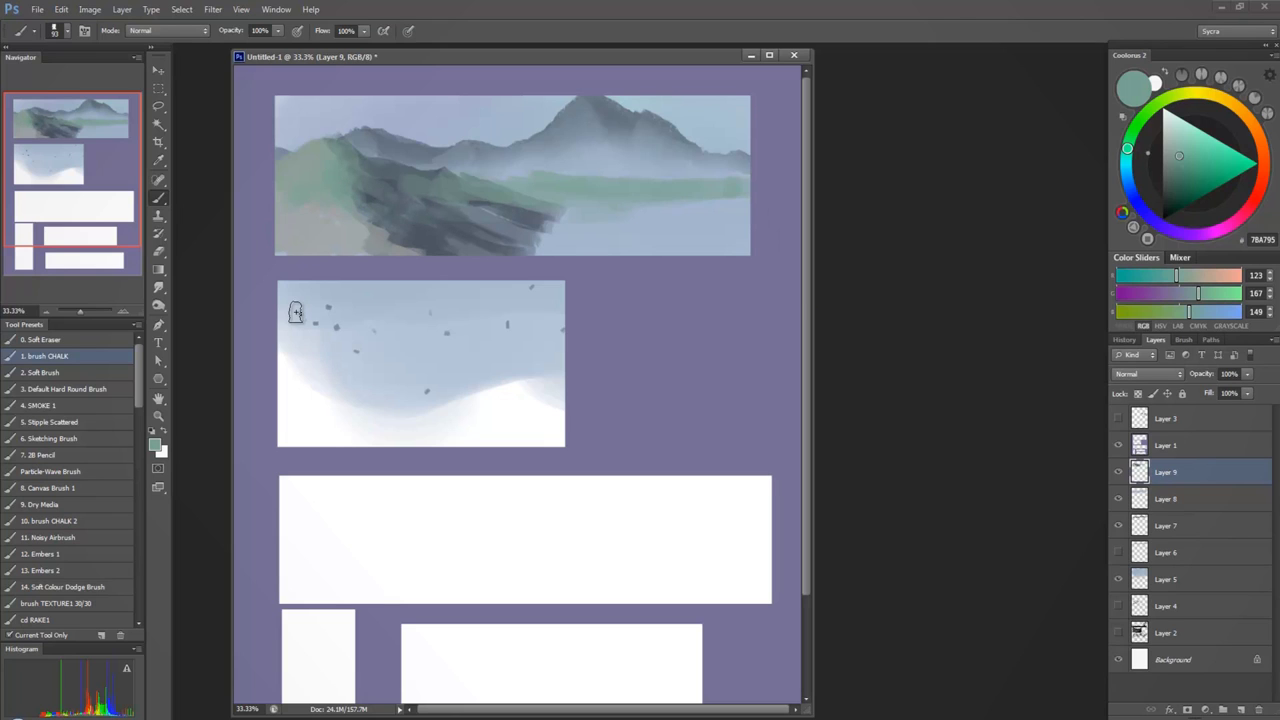
Set a mid green 5C904A and paint it across the middle of the plain and the hill's lower slopes
left_click(1147, 113)
left_click_drag(1187, 163, 1189, 171)
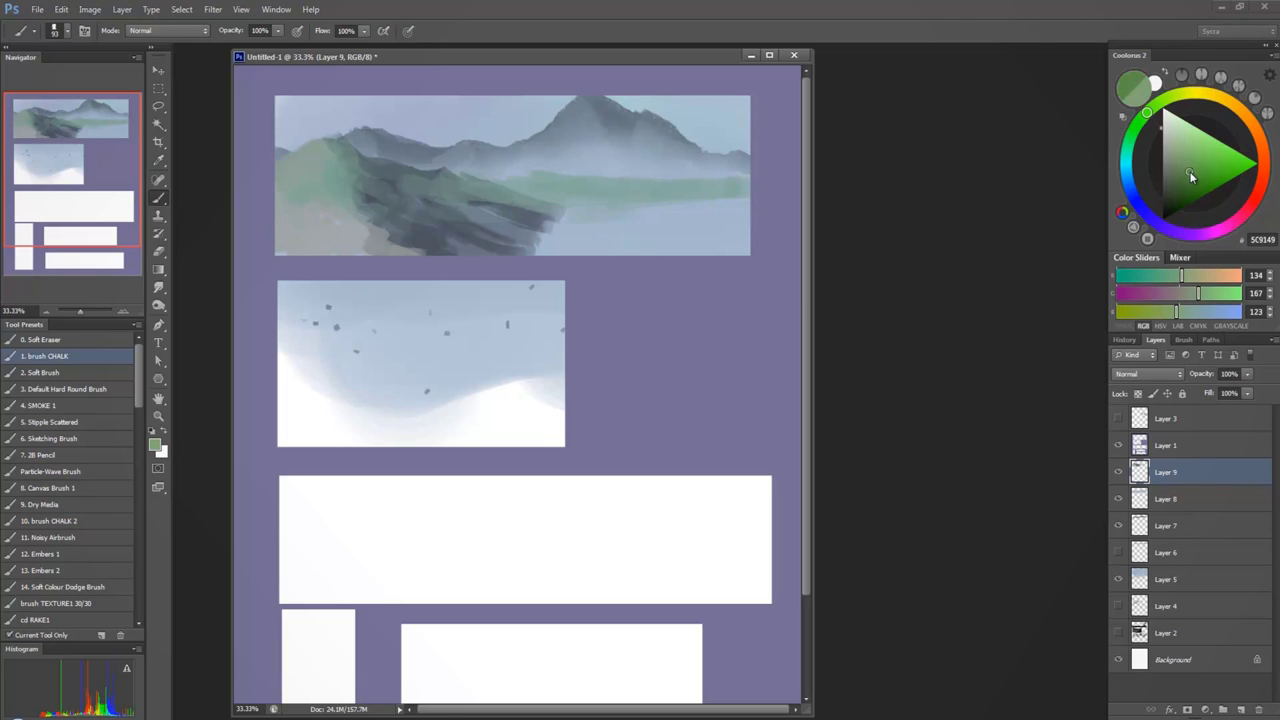
mouse_move(557, 200)
left_mouse_down()
mouse_move(743, 207)
mouse_move(521, 218)
mouse_move(477, 200)
mouse_move(543, 229)
mouse_move(517, 239)
mouse_move(413, 212)
mouse_move(278, 203)
mouse_move(351, 216)
mouse_move(359, 176)
mouse_move(295, 210)
mouse_move(375, 235)
mouse_move(371, 212)
mouse_move(394, 254)
left_mouse_up()
Set a bright yellow-green 79BB3A and paint the nearest grass along the bottom of the first panel
left_click(1160, 103)
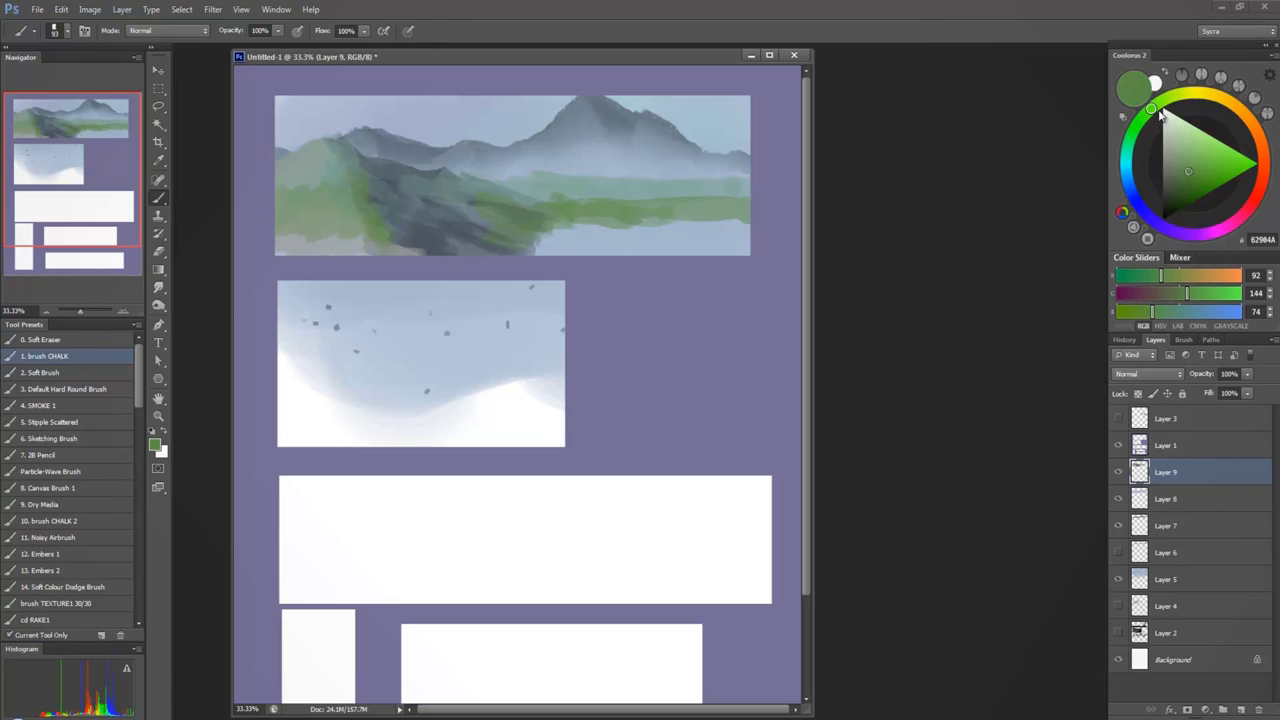
left_click(1210, 165)
mouse_move(520, 224)
left_mouse_down()
mouse_move(526, 258)
mouse_move(540, 264)
mouse_move(561, 241)
mouse_move(604, 245)
mouse_move(569, 230)
mouse_move(726, 234)
left_mouse_up()
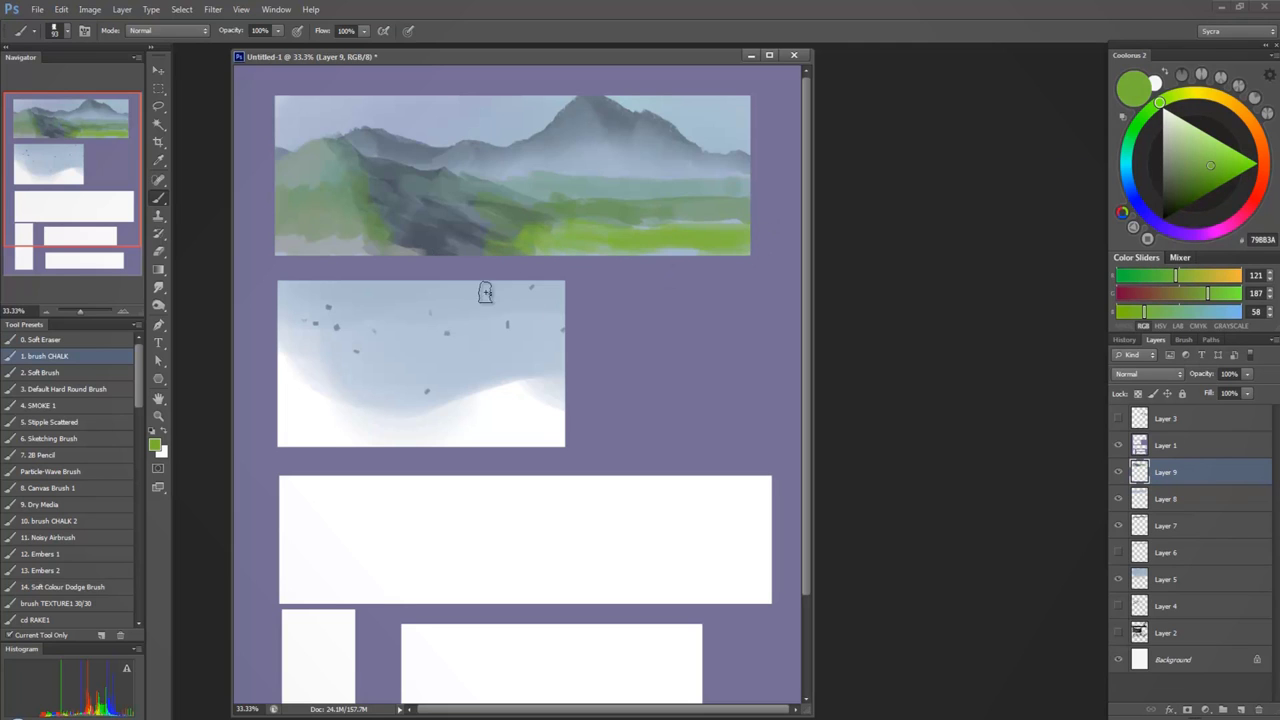
left_click_drag(417, 258, 463, 251)
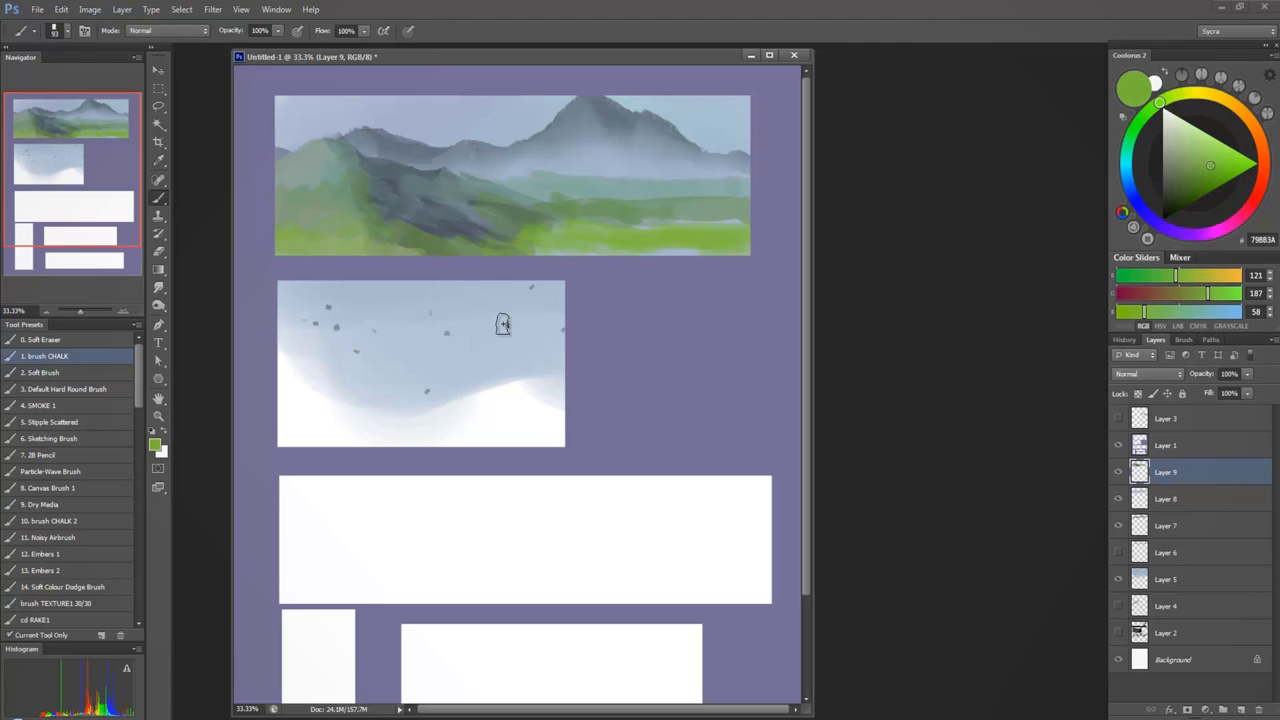
Blend the hill's shadowed slope with sampled greens and blue-grey 54656C to smooth its rough strokes
left_click(411, 230, "alt")
left_click(424, 204, "alt")
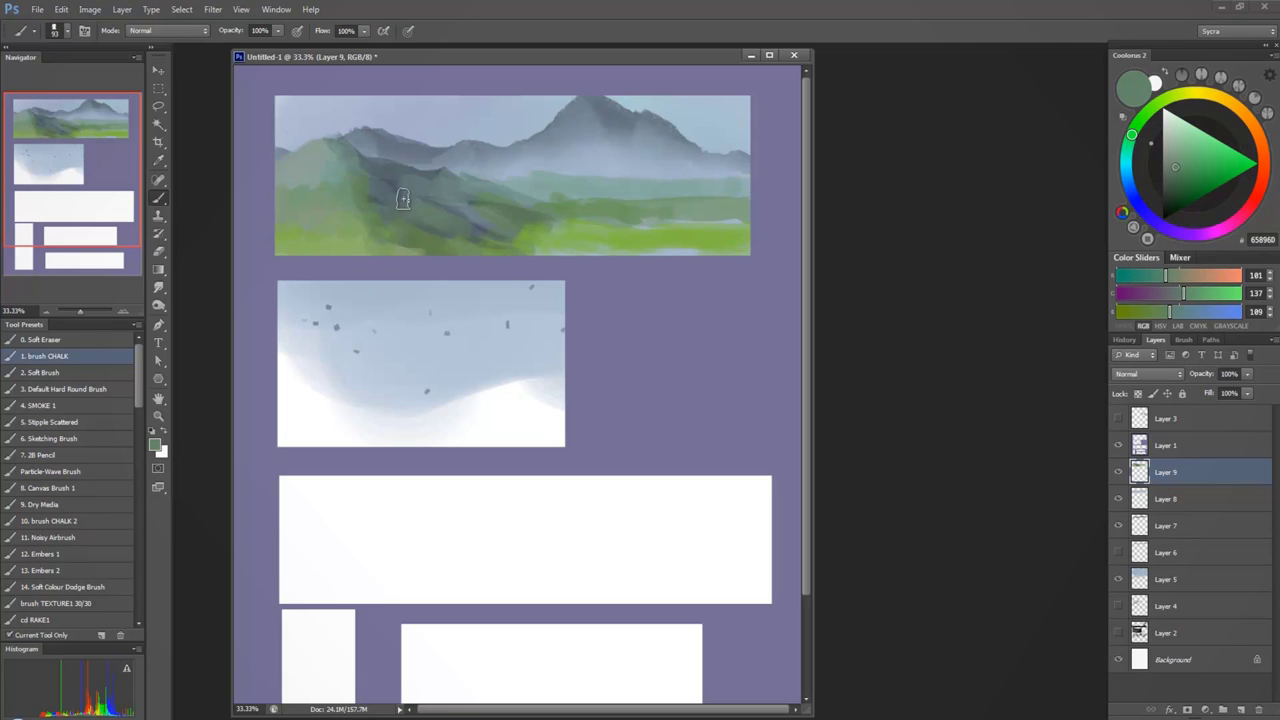
left_click(411, 202, "alt")
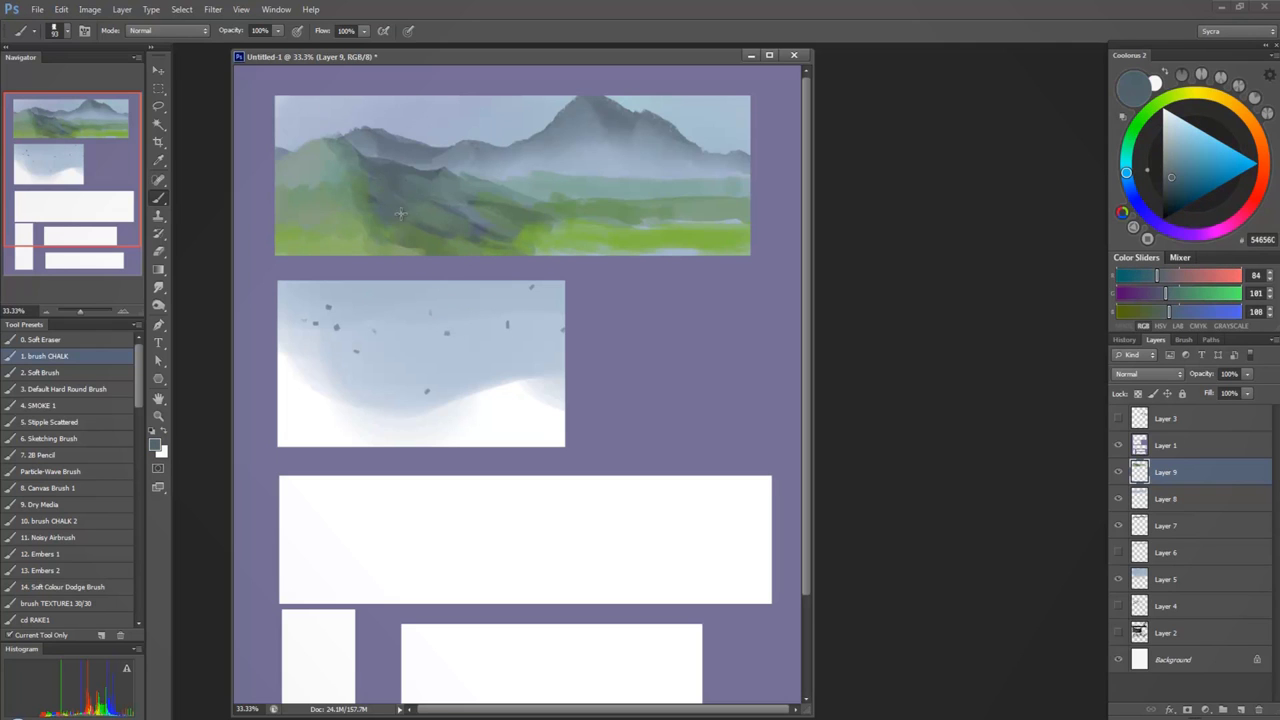
left_click_drag(400, 213, 497, 223)
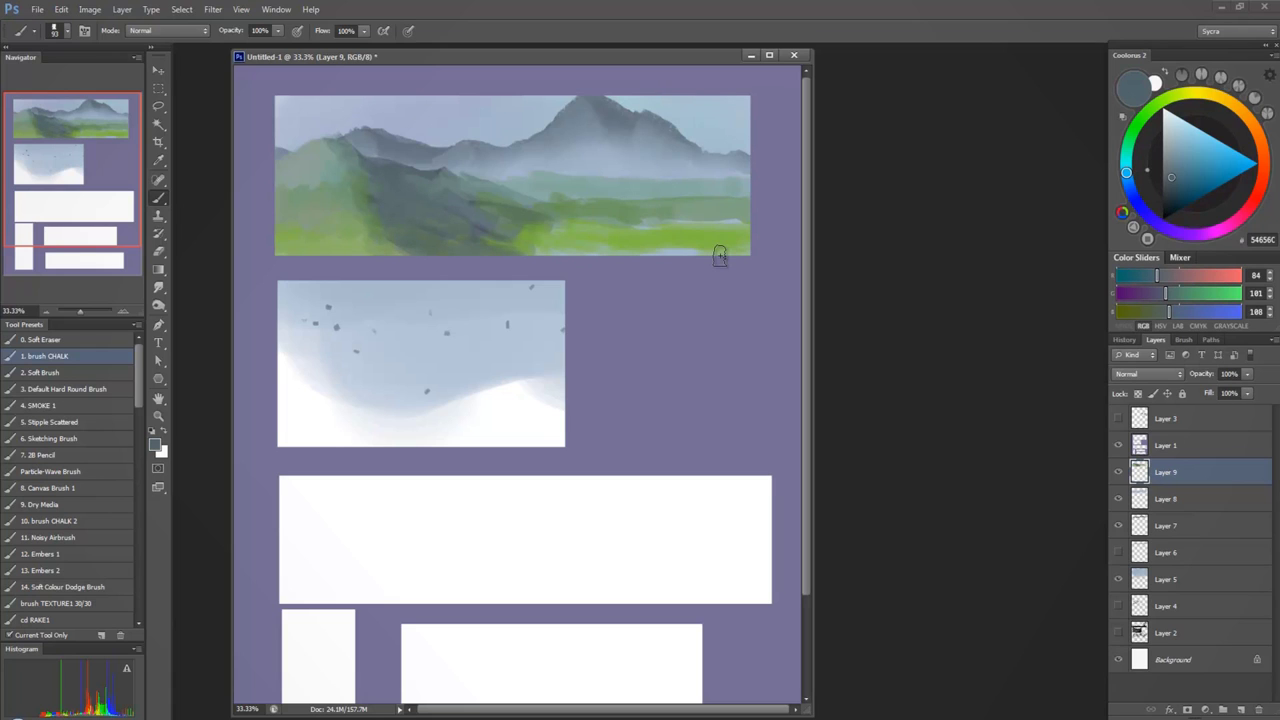
Blend the hill's light left slope using green and grey-green tones sampled from its surface
left_click(368, 232, "alt")
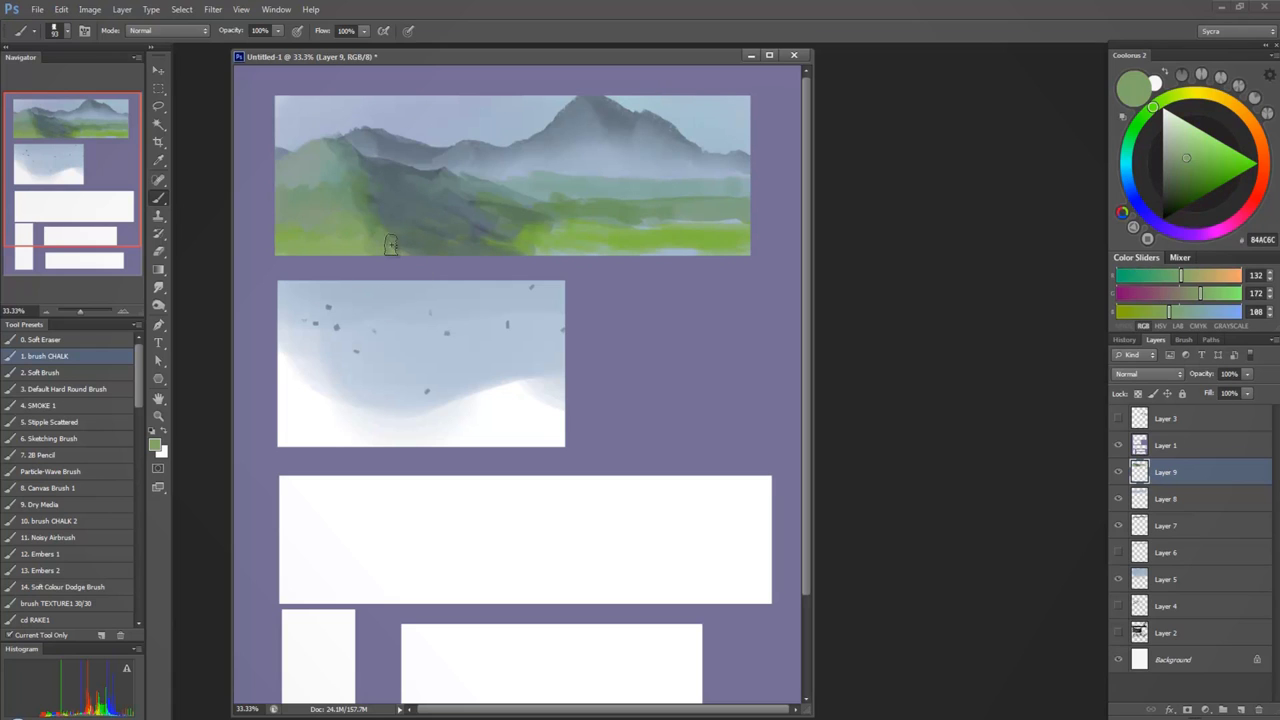
left_click(335, 216, "alt")
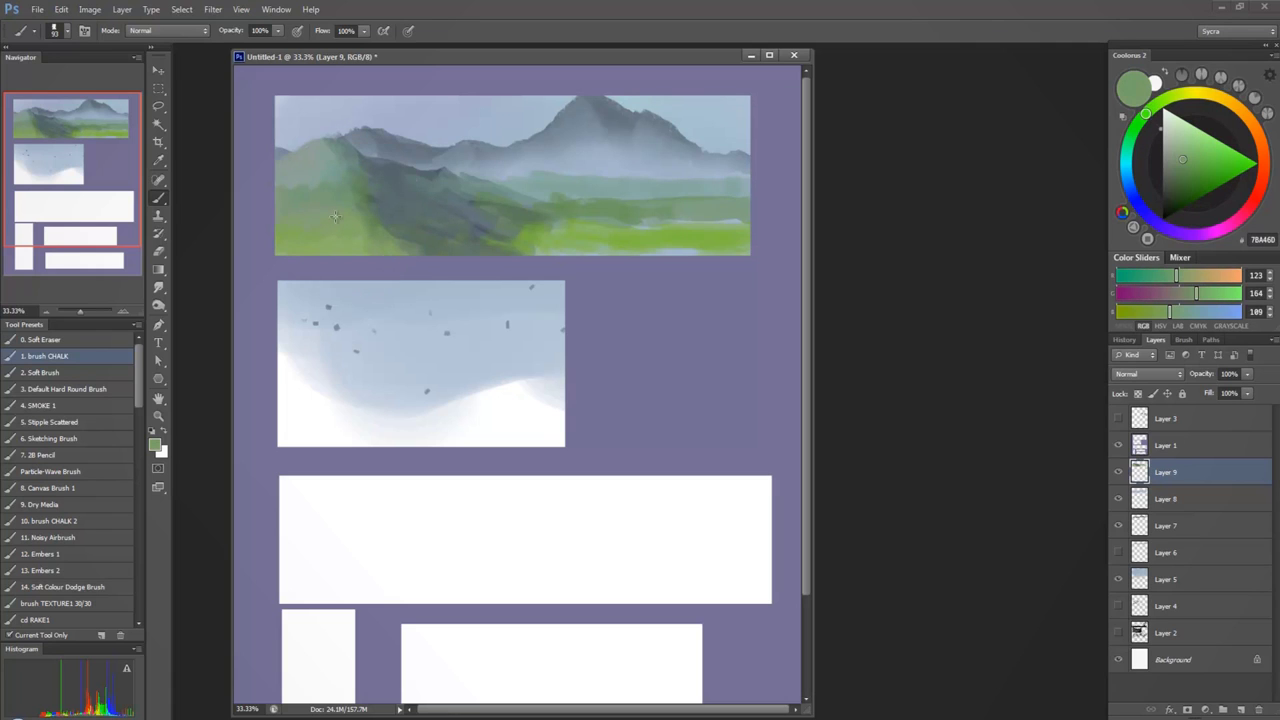
left_click(331, 181, "alt")
left_click(300, 187, "alt")
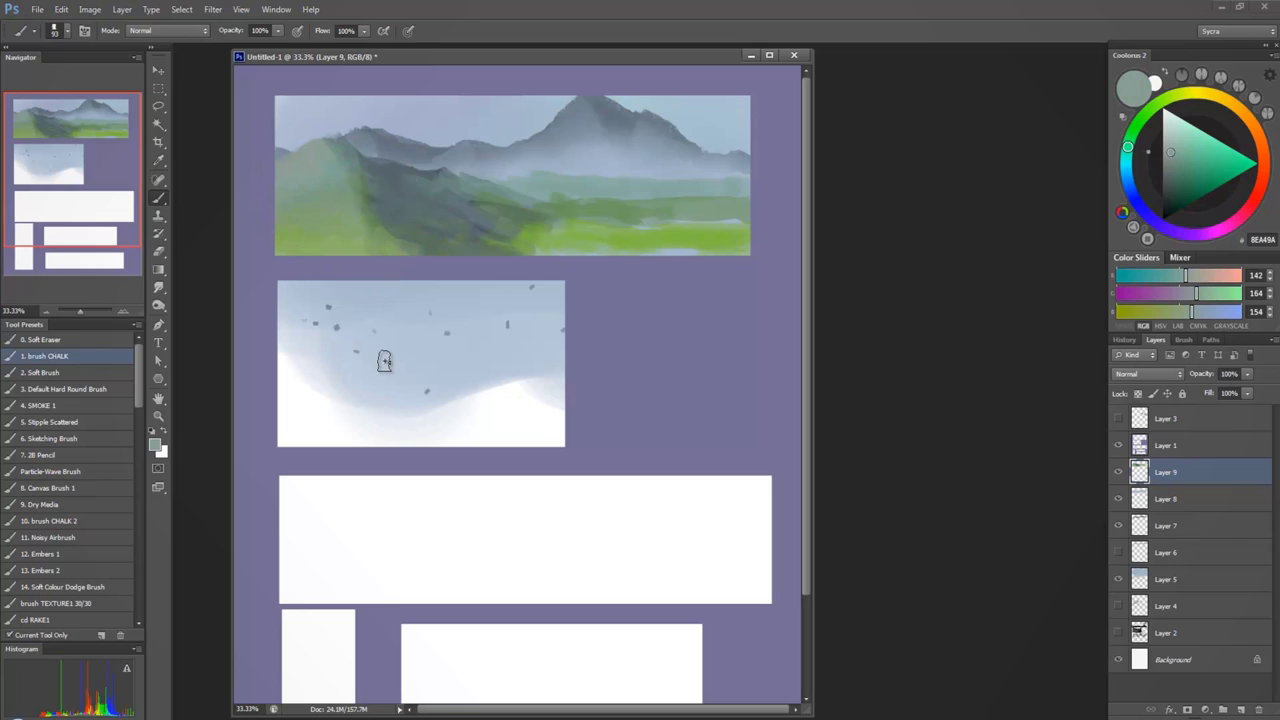
left_click(366, 238, "alt")
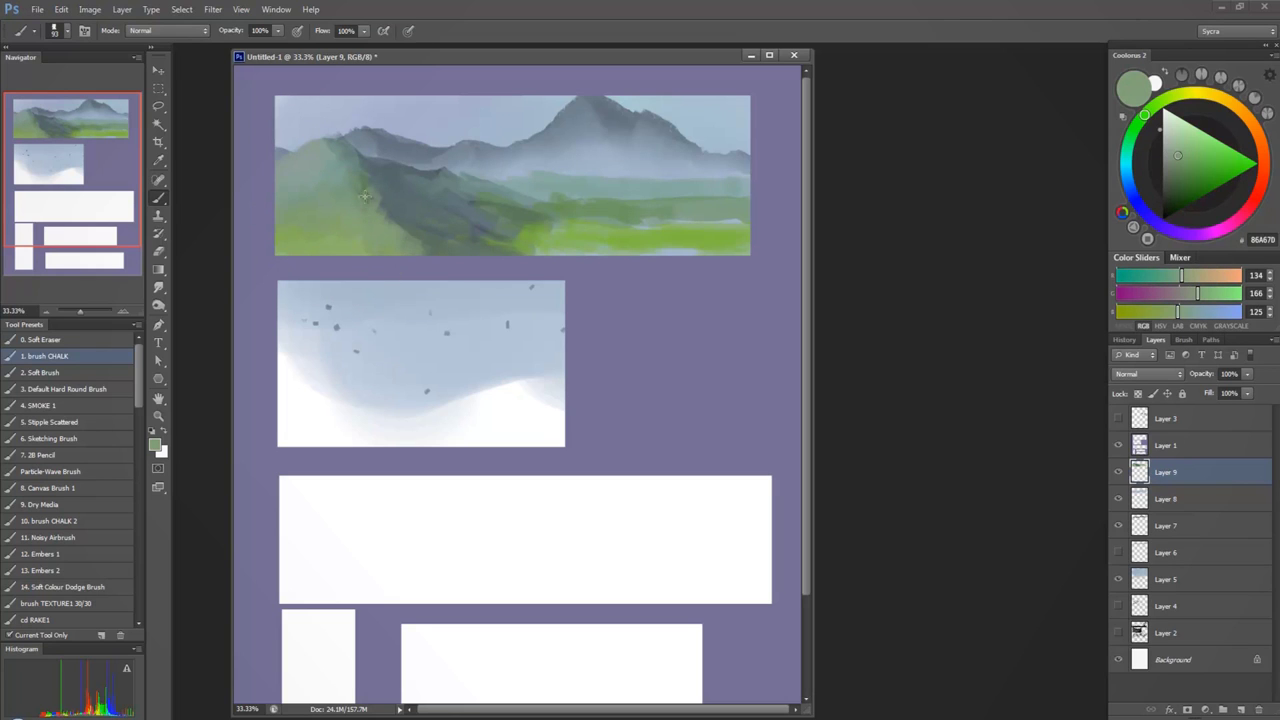
Define the hill's shadow edge and blend its foot into the green plain with sampled tones
left_click(387, 198, "alt")
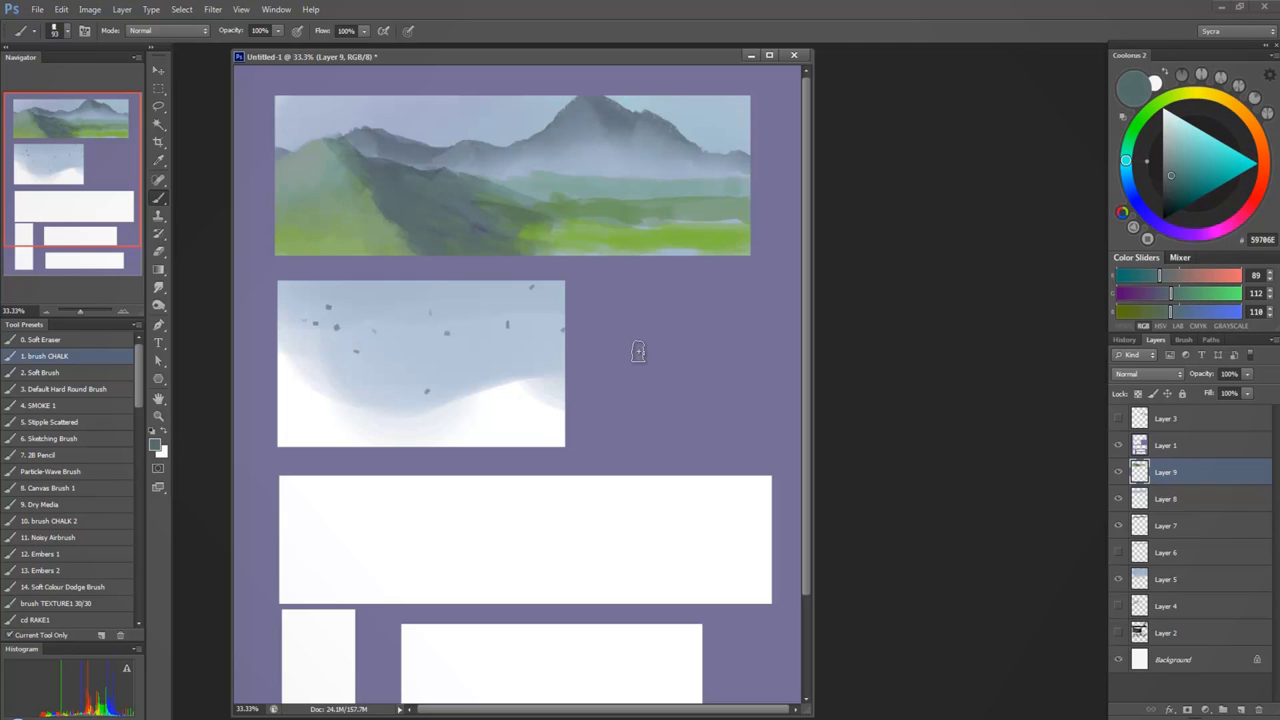
left_click_drag(515, 239, 599, 229)
left_click(528, 227, "alt")
left_click(461, 197, "alt")
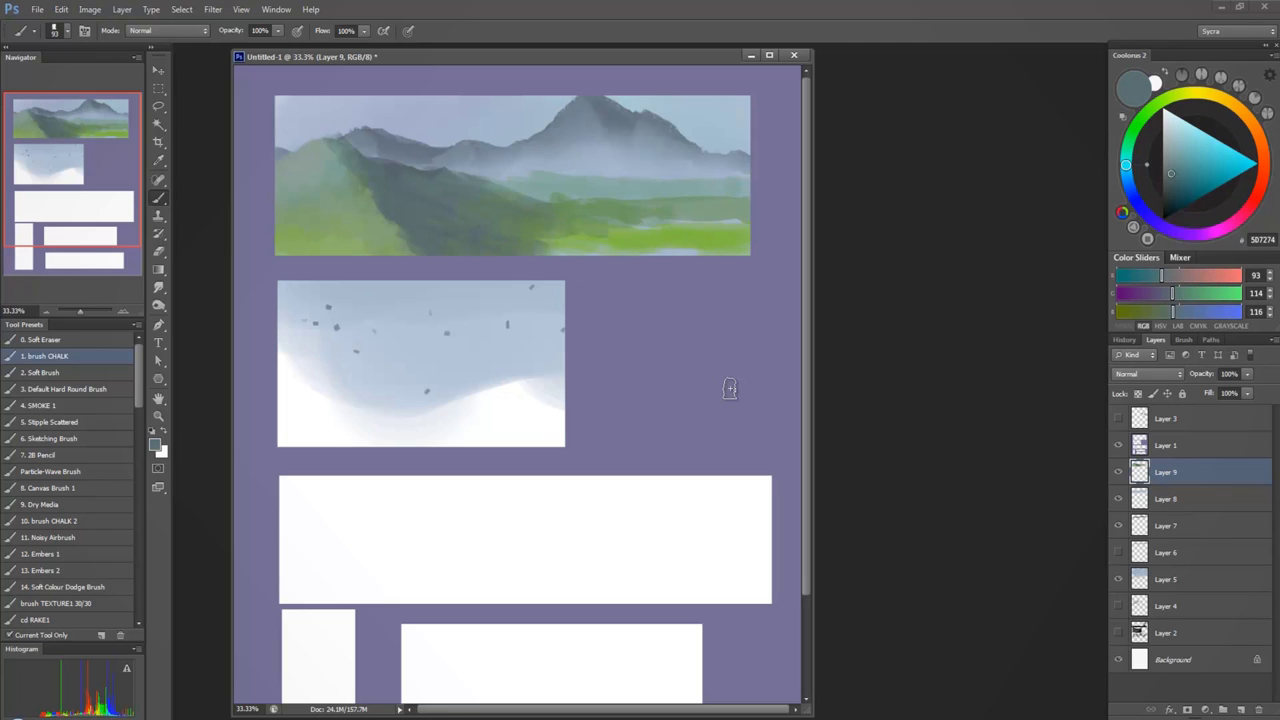
Switch to the 4. SMOKE 1 preset, reduce the brush size to 90, and set a pale cyan DFFDFF
left_click(88, 406)
key("bracketleft")
key("bracketleft")
key("bracketleft")
key("bracketleft")
key("bracketleft")
key("bracketleft")
key("bracketleft")
key("bracketleft")
key("bracketleft")
key("bracketleft")
key("bracketleft")
key("bracketleft")
key("bracketleft")
key("bracketleft")
key("bracketleft")
key("bracketleft")
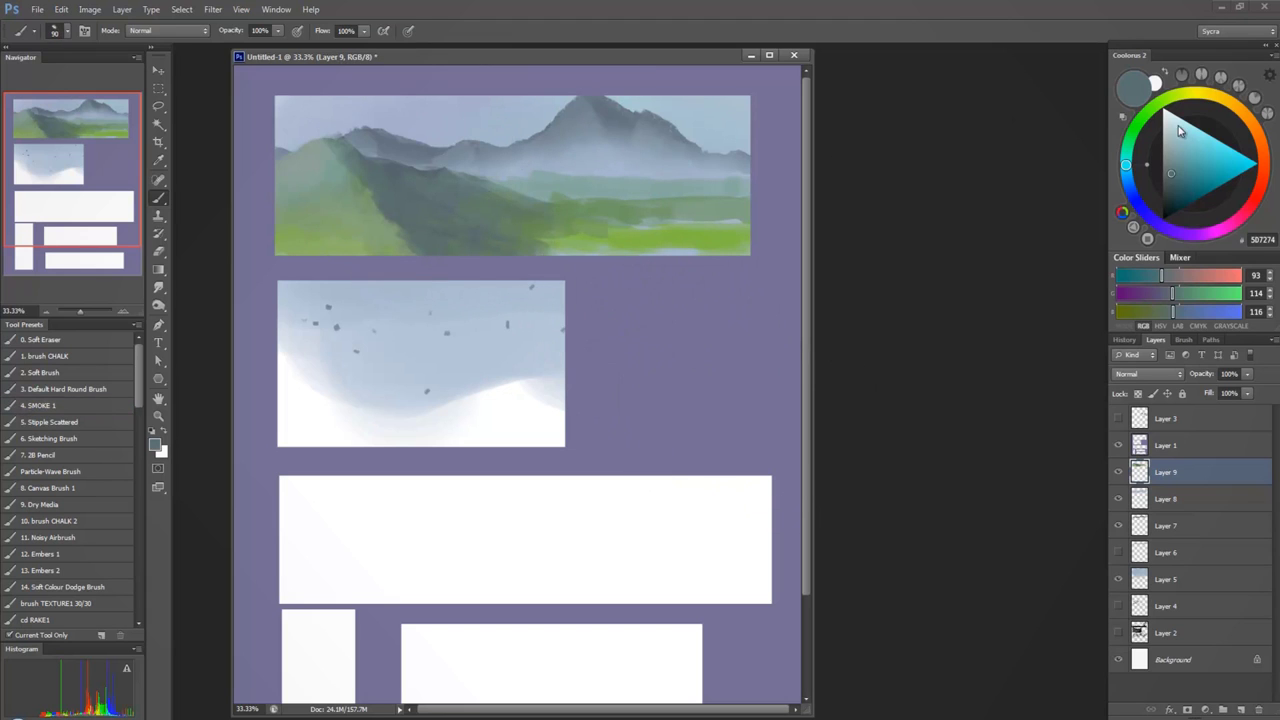
left_click_drag(1179, 130, 1178, 104)
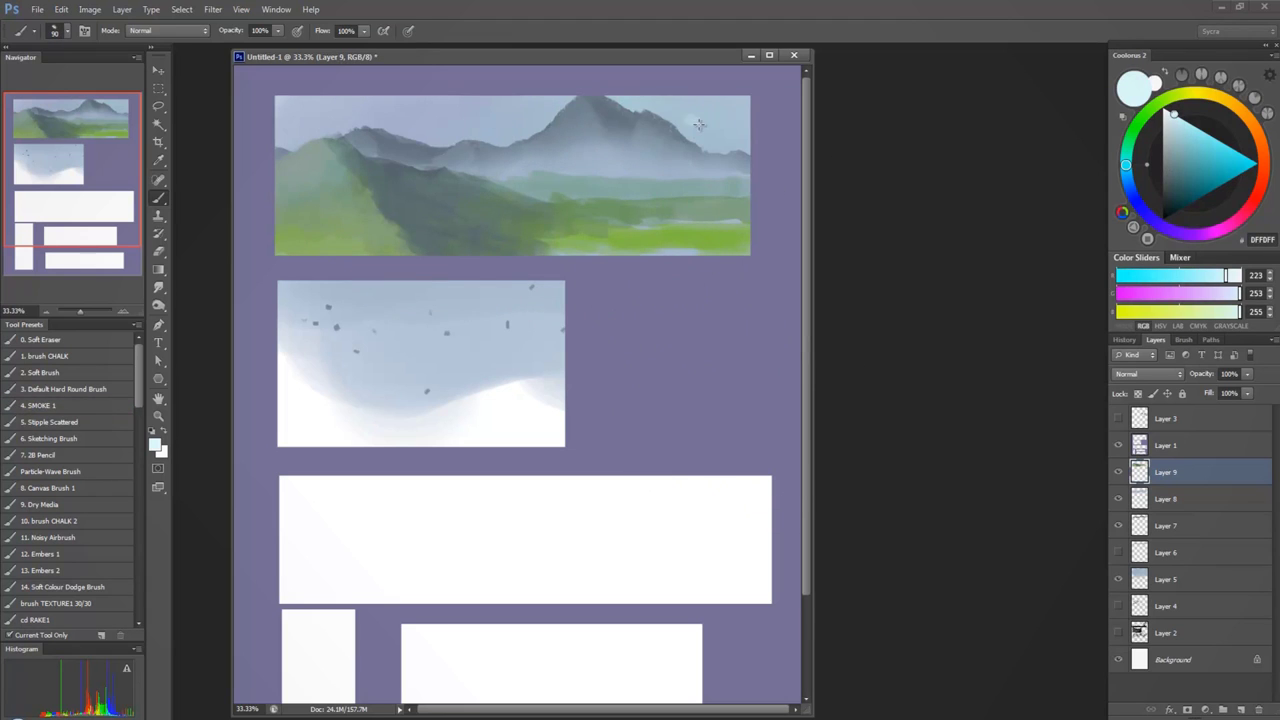
Paint soft clouds in the first panel's sky and drifting mist around the tall mountain and plain
mouse_move(696, 123)
left_mouse_down()
mouse_move(728, 120)
mouse_move(618, 147)
left_mouse_up()
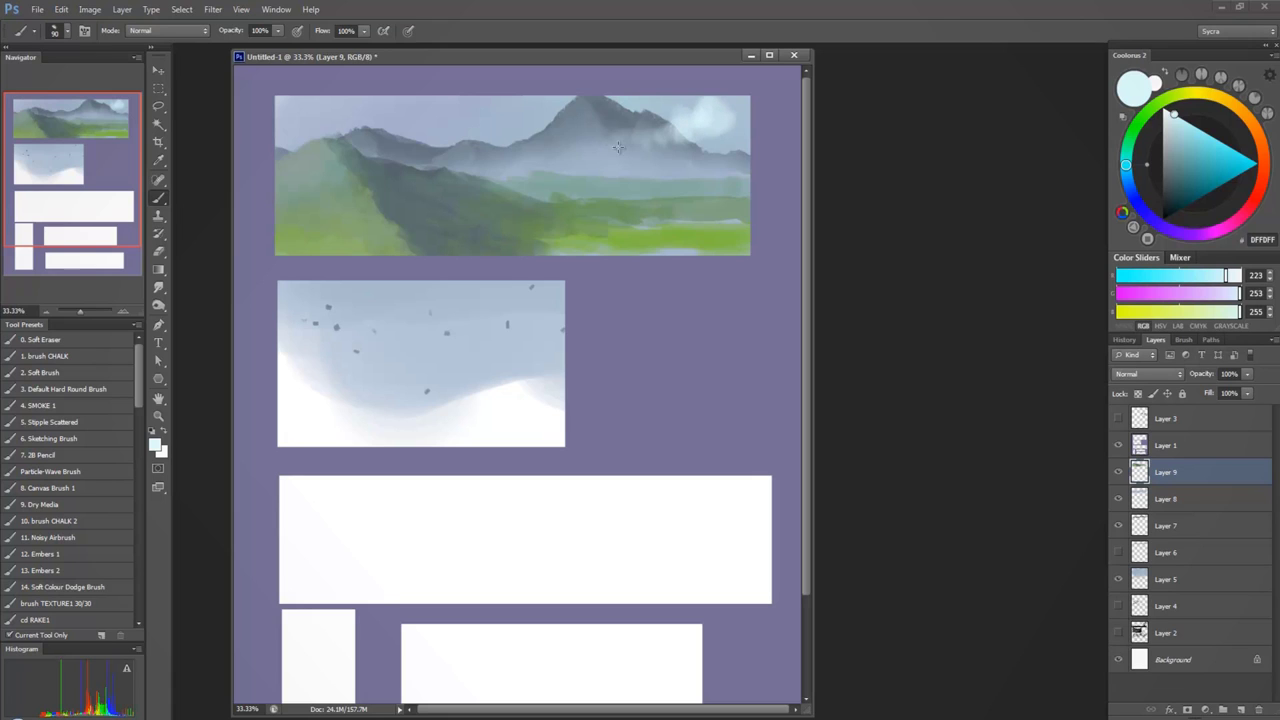
mouse_move(712, 135)
left_mouse_down()
mouse_move(639, 166)
mouse_move(701, 128)
mouse_move(630, 161)
mouse_move(553, 169)
left_mouse_up()
mouse_move(700, 166)
left_mouse_down()
mouse_move(741, 130)
mouse_move(728, 139)
left_mouse_up()
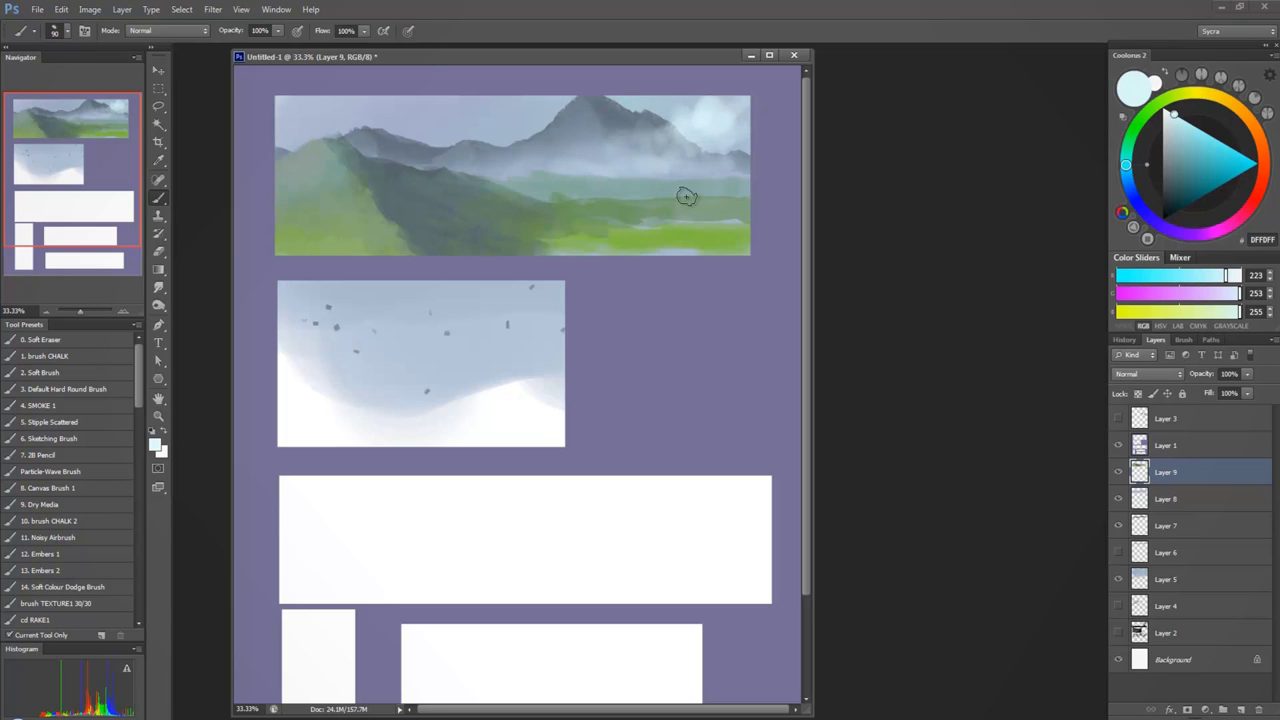
mouse_move(452, 119)
left_mouse_down()
mouse_move(510, 109)
mouse_move(372, 124)
mouse_move(432, 131)
left_mouse_up()
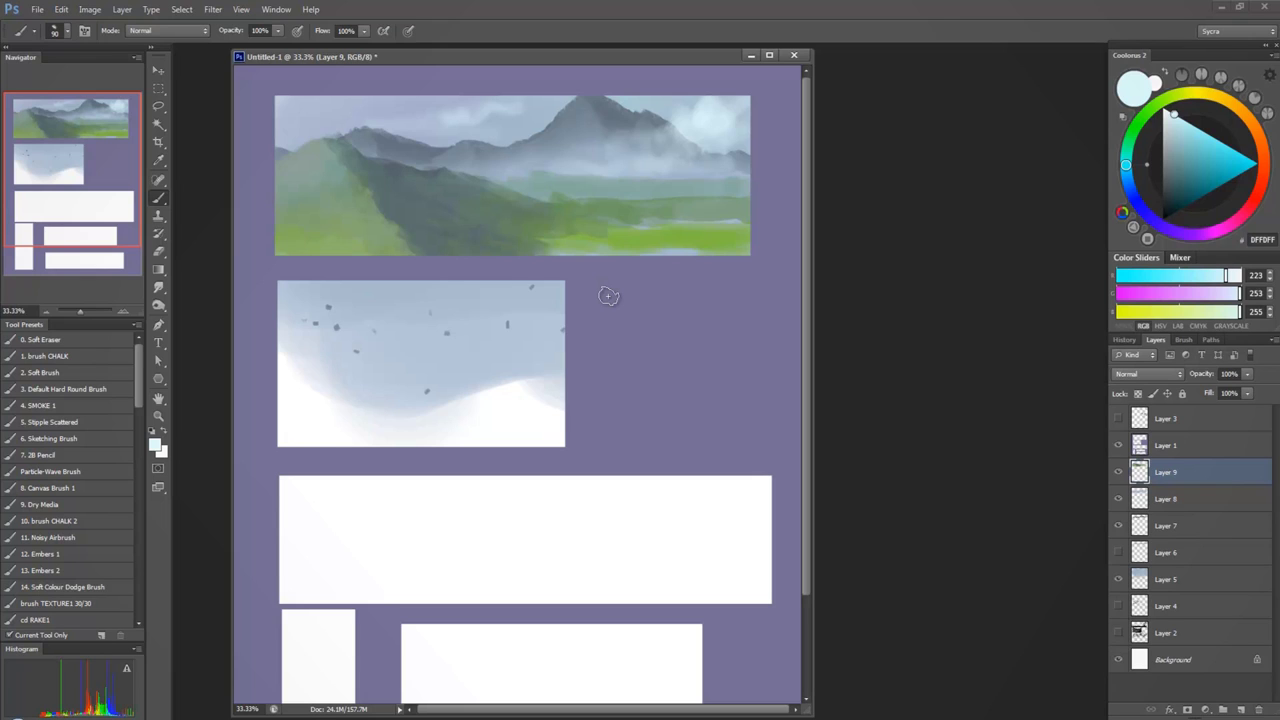
Using the 1. brush CHALK preset and dark green 22381B, paint a tall vertical silhouette near the first panel's right edge
left_click(85, 356)
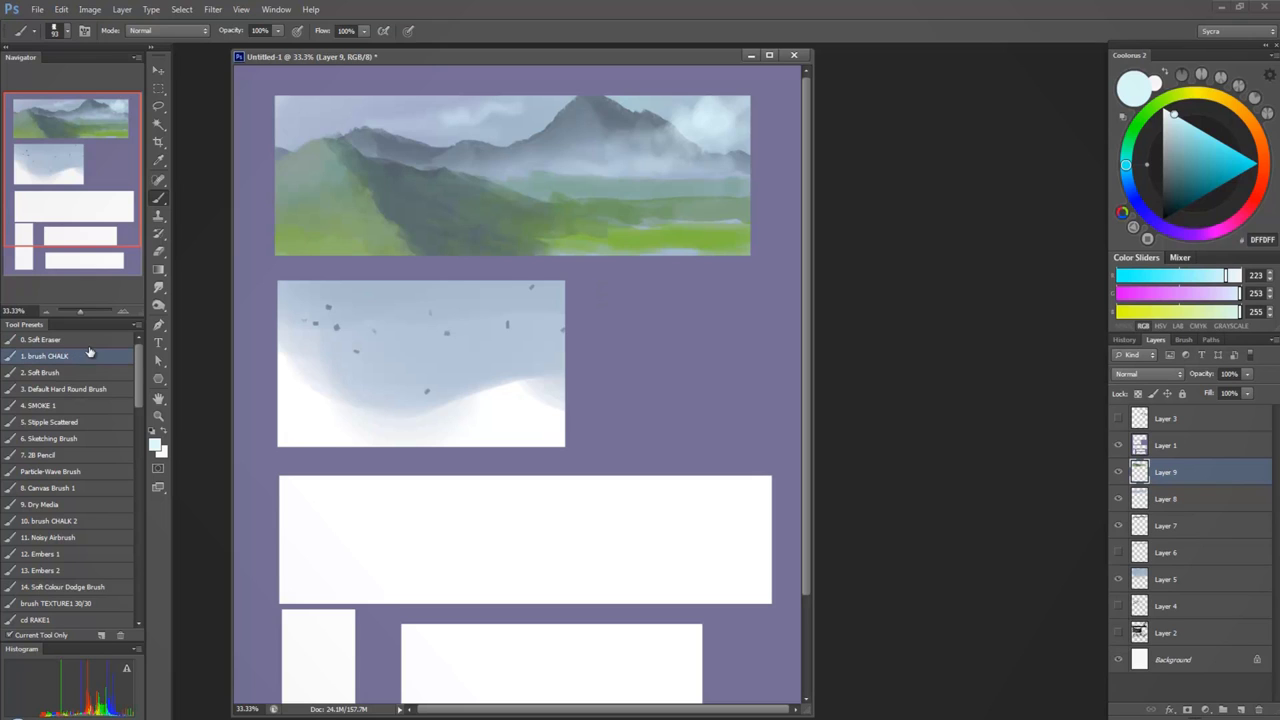
left_click(1183, 208)
left_click(1158, 112)
left_click(1146, 116)
left_click_drag(1185, 173, 1173, 201)
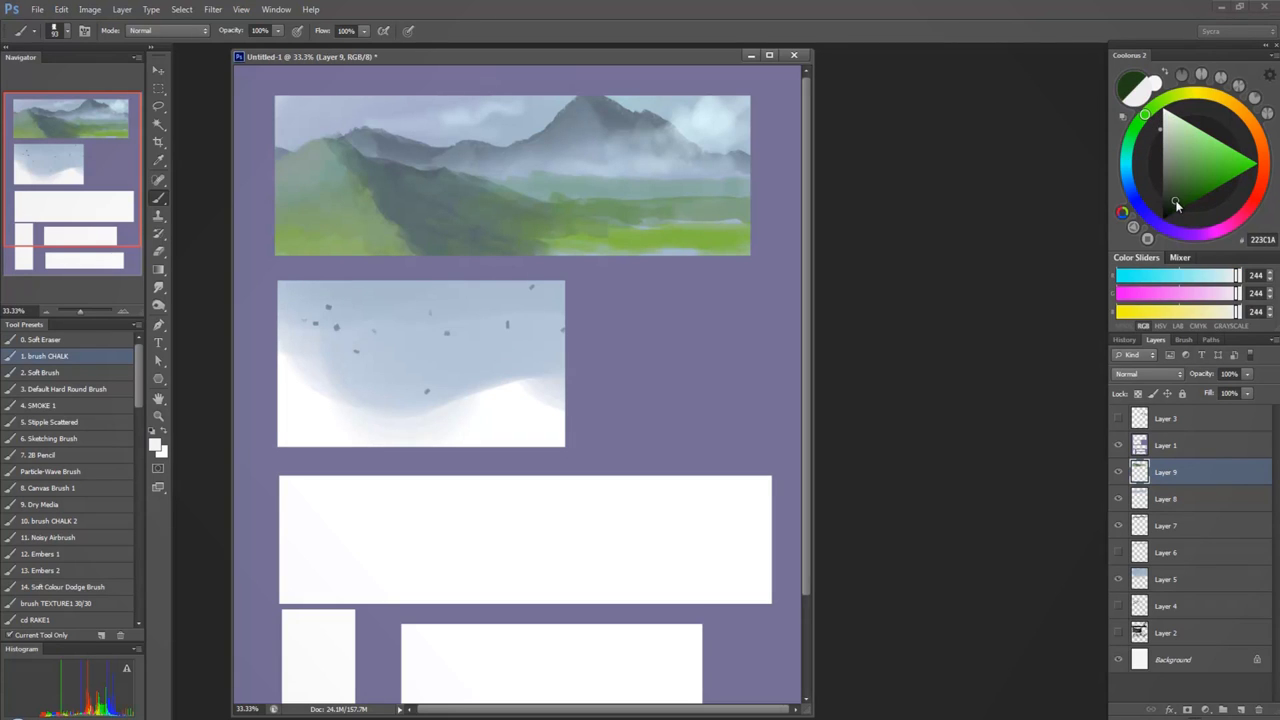
mouse_move(689, 222)
left_mouse_down()
mouse_move(695, 258)
mouse_move(703, 132)
left_mouse_up()
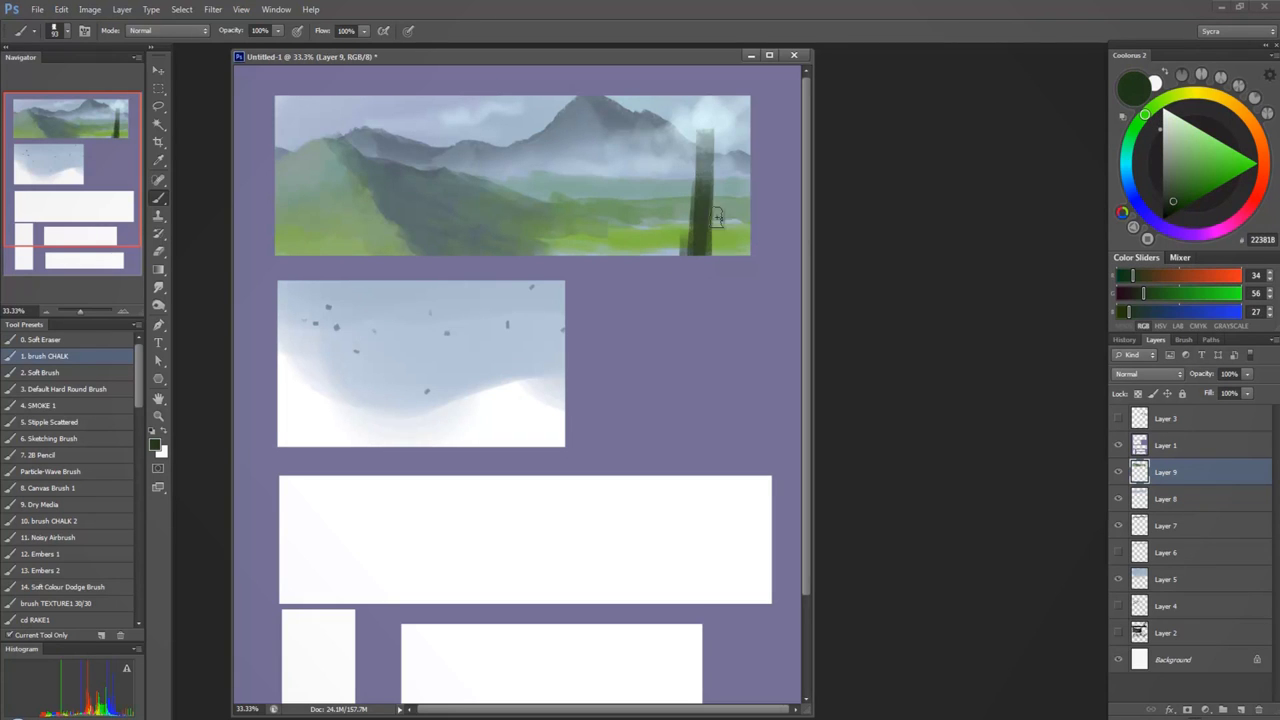
Paint dark green foliage silhouettes along the first panel's foreground, up the hill's shadow edge and around the tall vertical form
mouse_move(710, 200)
left_mouse_down()
mouse_move(720, 266)
mouse_move(756, 255)
mouse_move(718, 283)
mouse_move(684, 262)
mouse_move(620, 268)
mouse_move(607, 238)
mouse_move(574, 253)
mouse_move(557, 218)
mouse_move(548, 270)
mouse_move(523, 244)
mouse_move(460, 255)
left_mouse_up()
mouse_move(697, 255)
left_mouse_down()
mouse_move(646, 245)
mouse_move(670, 264)
mouse_move(706, 141)
mouse_move(721, 228)
mouse_move(731, 220)
mouse_move(746, 250)
left_mouse_up()
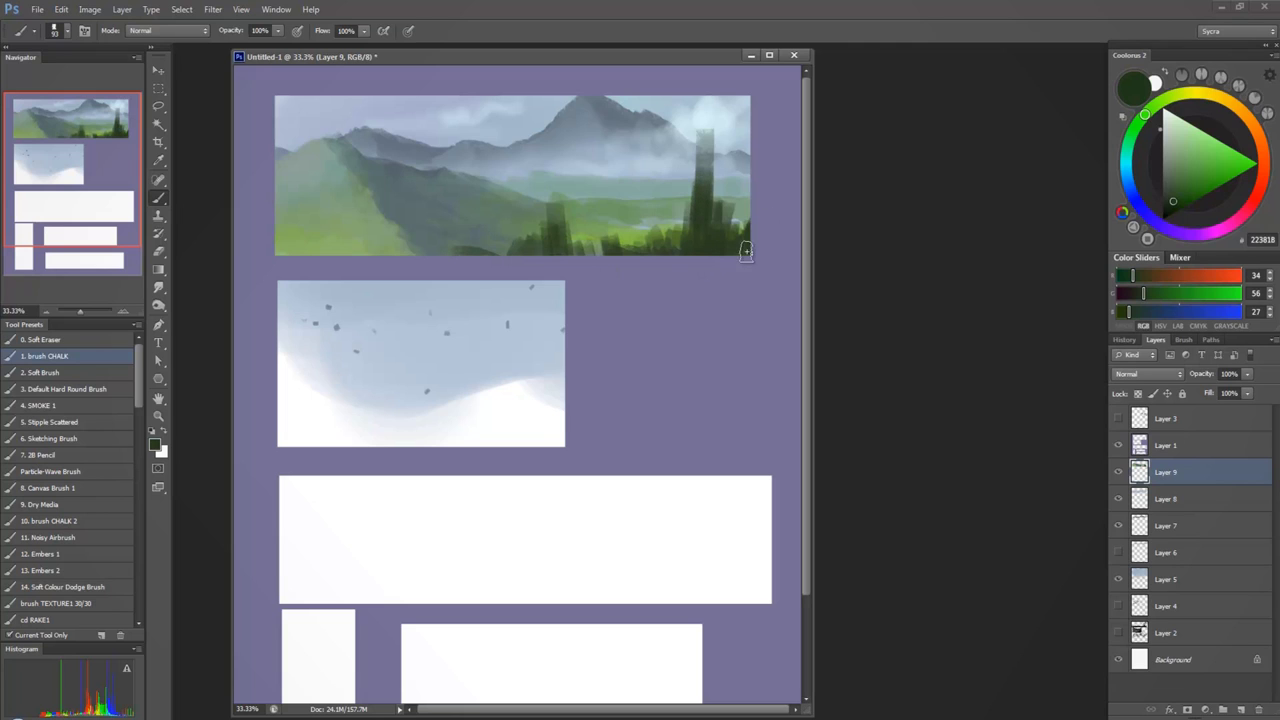
mouse_move(447, 251)
left_mouse_down()
mouse_move(401, 266)
mouse_move(426, 251)
mouse_move(389, 212)
mouse_move(431, 248)
mouse_move(363, 188)
mouse_move(383, 188)
mouse_move(417, 232)
mouse_move(396, 189)
mouse_move(399, 155)
mouse_move(433, 217)
mouse_move(458, 235)
mouse_move(476, 218)
mouse_move(505, 253)
left_mouse_up()
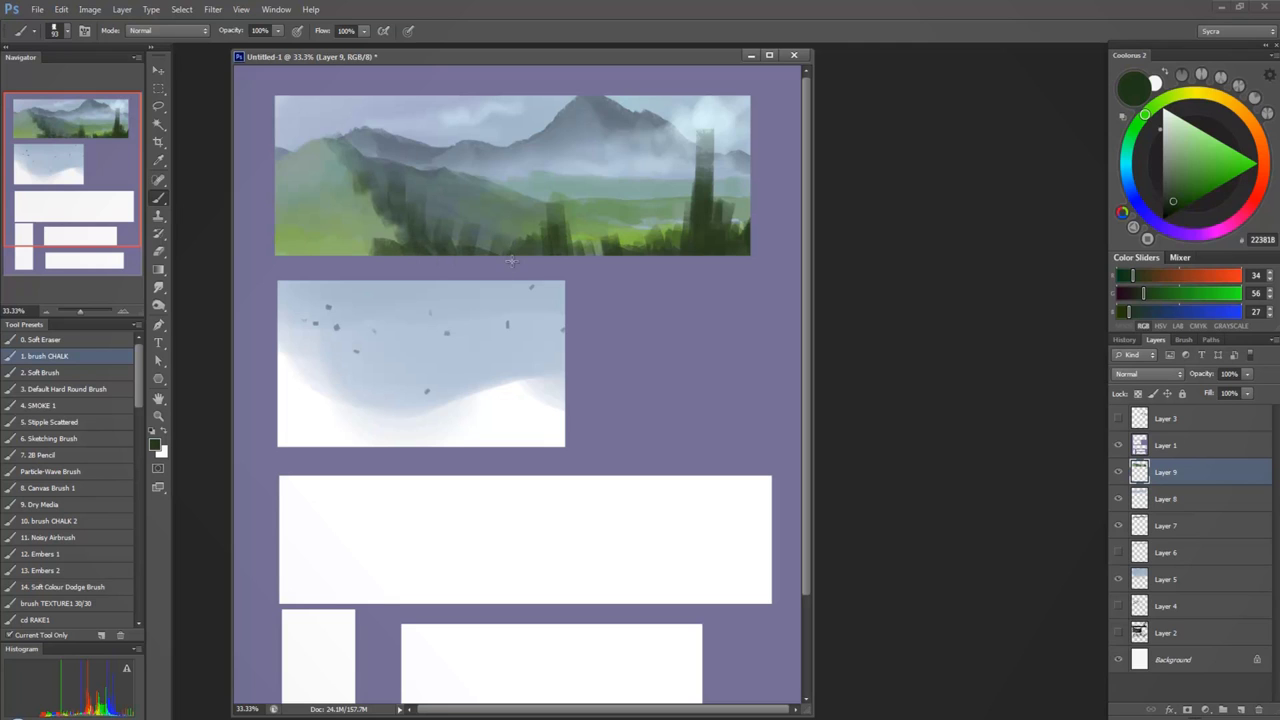
left_click_drag(355, 256, 290, 252)
mouse_move(714, 238)
left_mouse_down()
mouse_move(748, 219)
mouse_move(676, 246)
mouse_move(691, 234)
mouse_move(690, 172)
left_mouse_up()
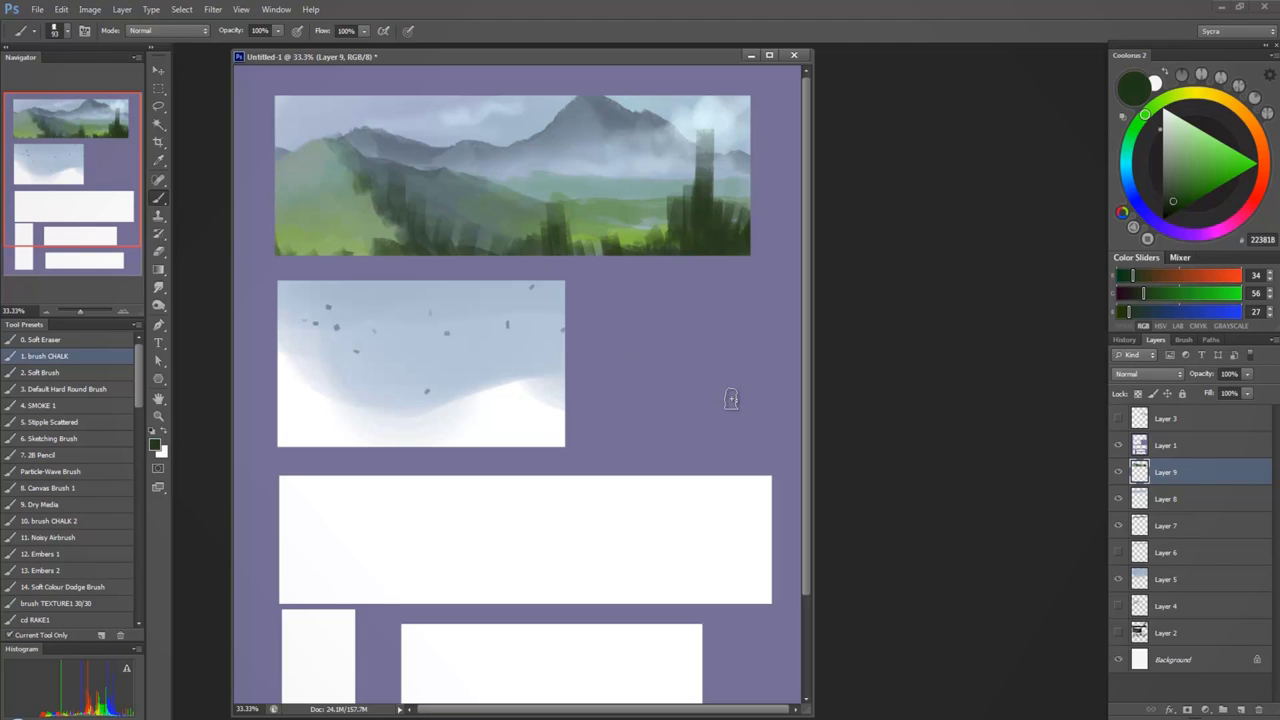
With a smaller brush in light green C6FFB6, sketch a rule-of-thirds grid over the first panel and circle its intersections
key("bracketleft")
key("bracketleft")
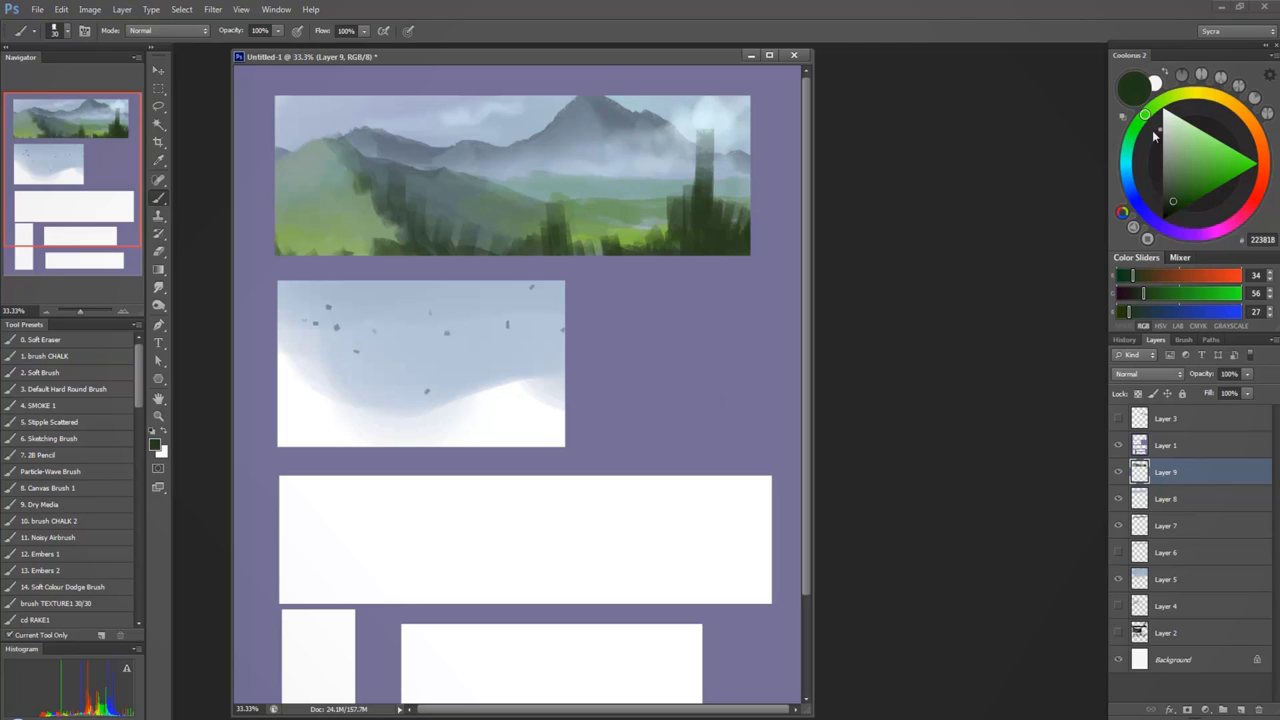
left_click(1190, 123)
left_click_drag(605, 98, 604, 252)
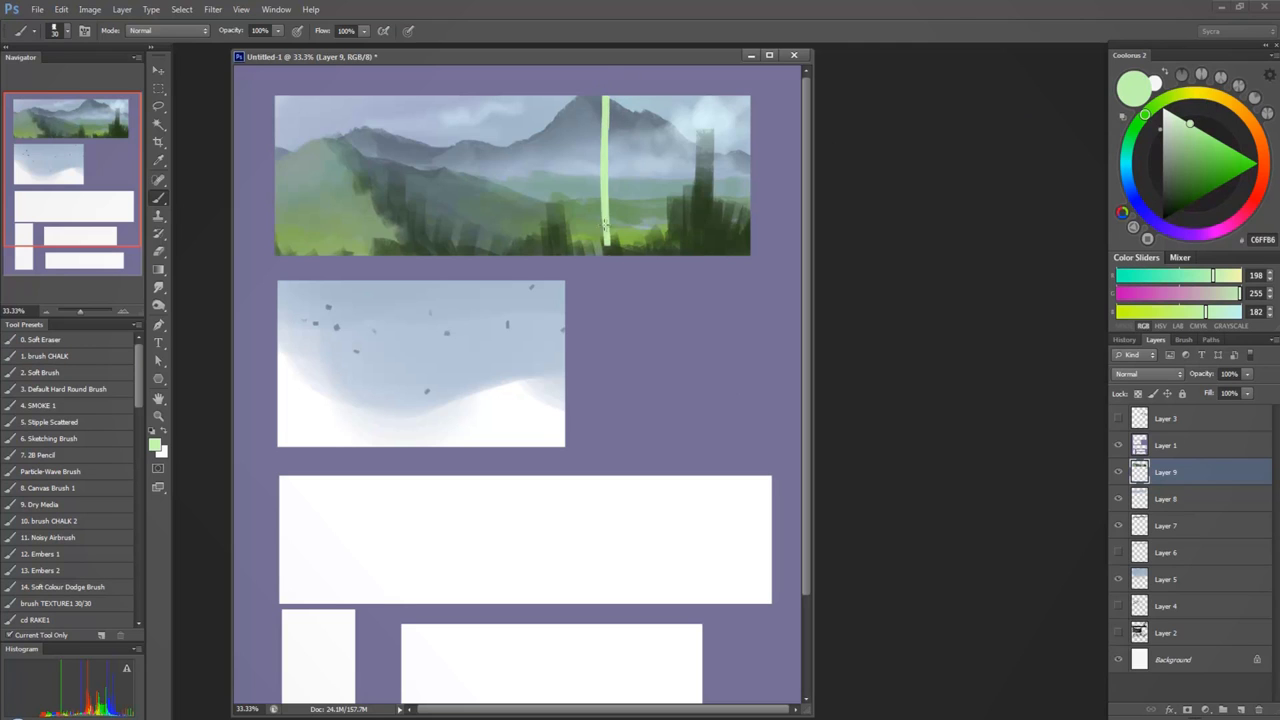
left_click_drag(409, 98, 418, 253)
left_click_drag(266, 152, 752, 141)
left_click_drag(265, 214, 752, 209)
left_click_drag(604, 188, 607, 230)
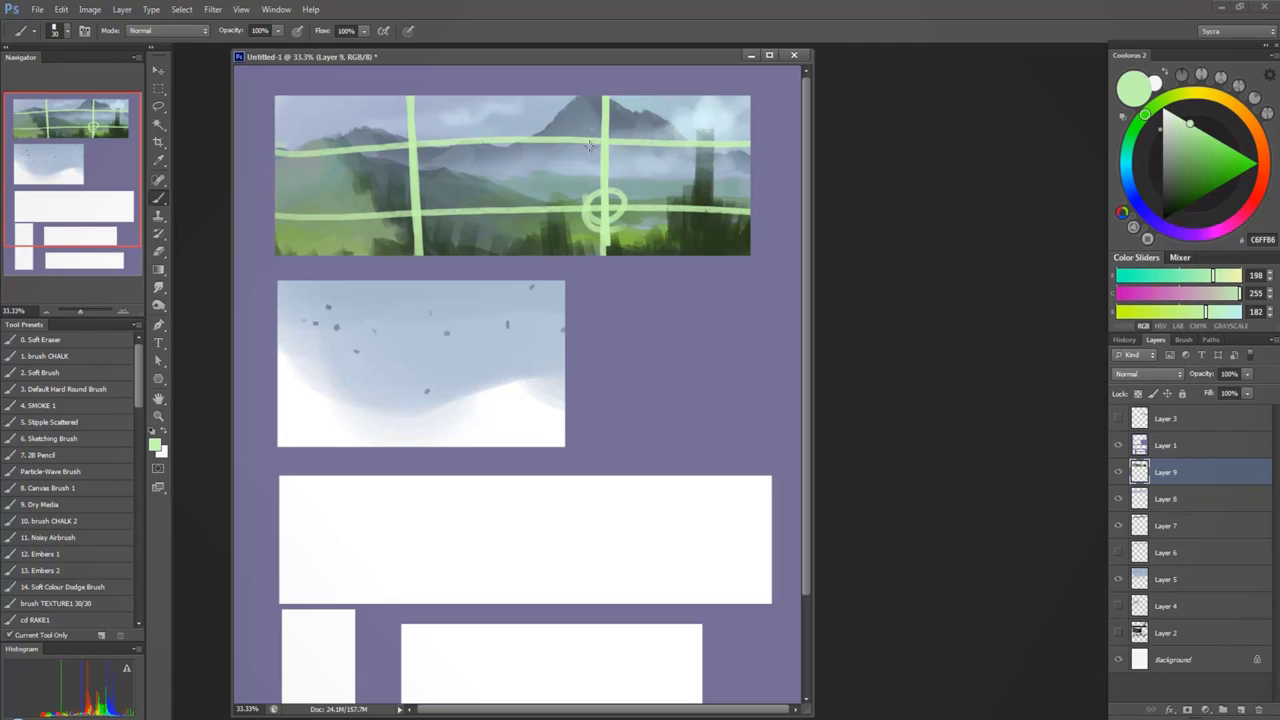
left_click_drag(404, 132, 406, 152)
left_click_drag(415, 203, 426, 212)
Undo the thirds grid and intersection circles drawn over the first panel
key("ctrl+alt+z")
key("ctrl+alt+z")
key("ctrl+alt+z")
key("ctrl+alt+z")
key("ctrl+alt+z")
key("ctrl+alt+z")
key("ctrl+alt+z")
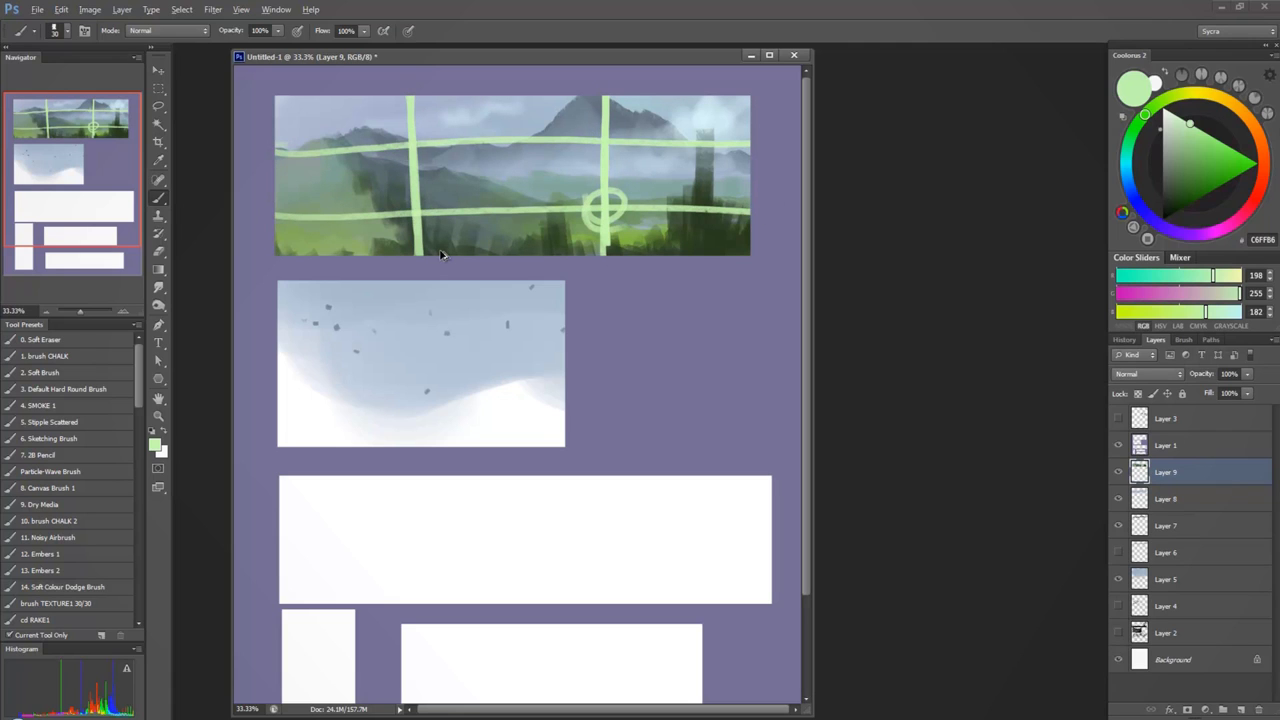
key("ctrl+alt+z")
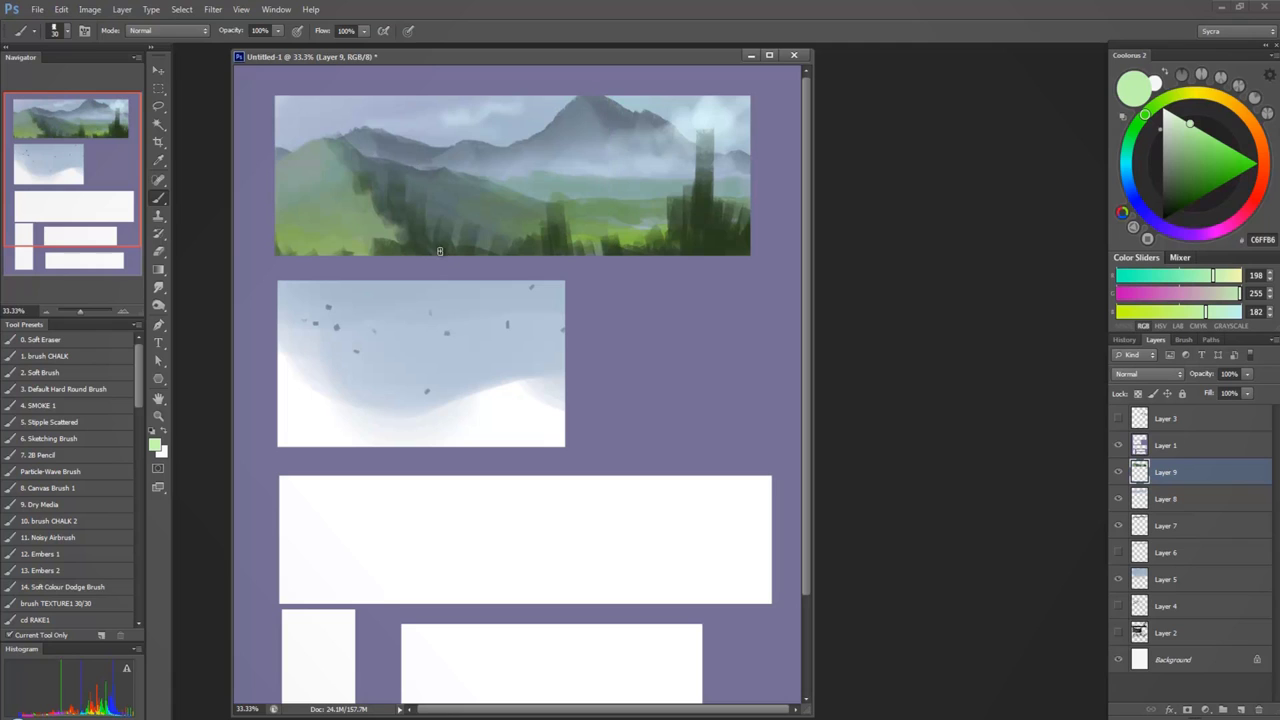
Using greens sampled from the painting, such as 7FBB4F and 5F7A6A, refine the first panel's plain and shaded hill slope
left_click(536, 108, "alt")
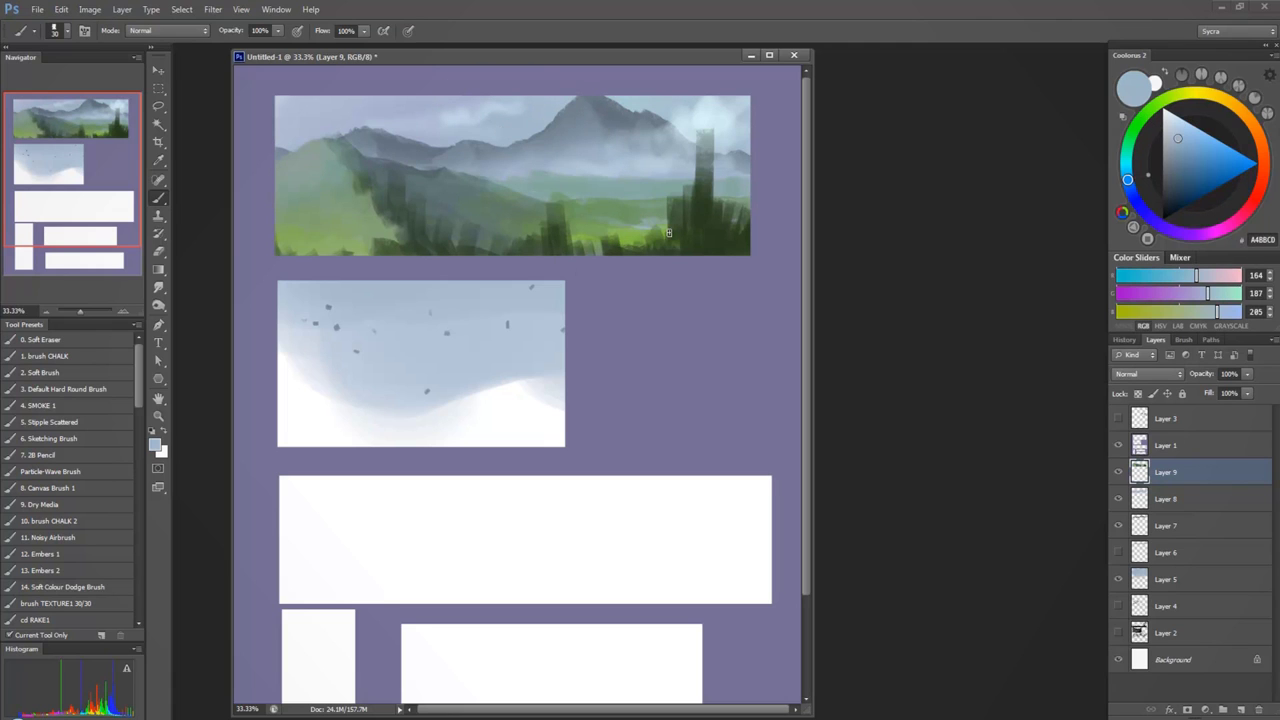
left_click(587, 222, "alt")
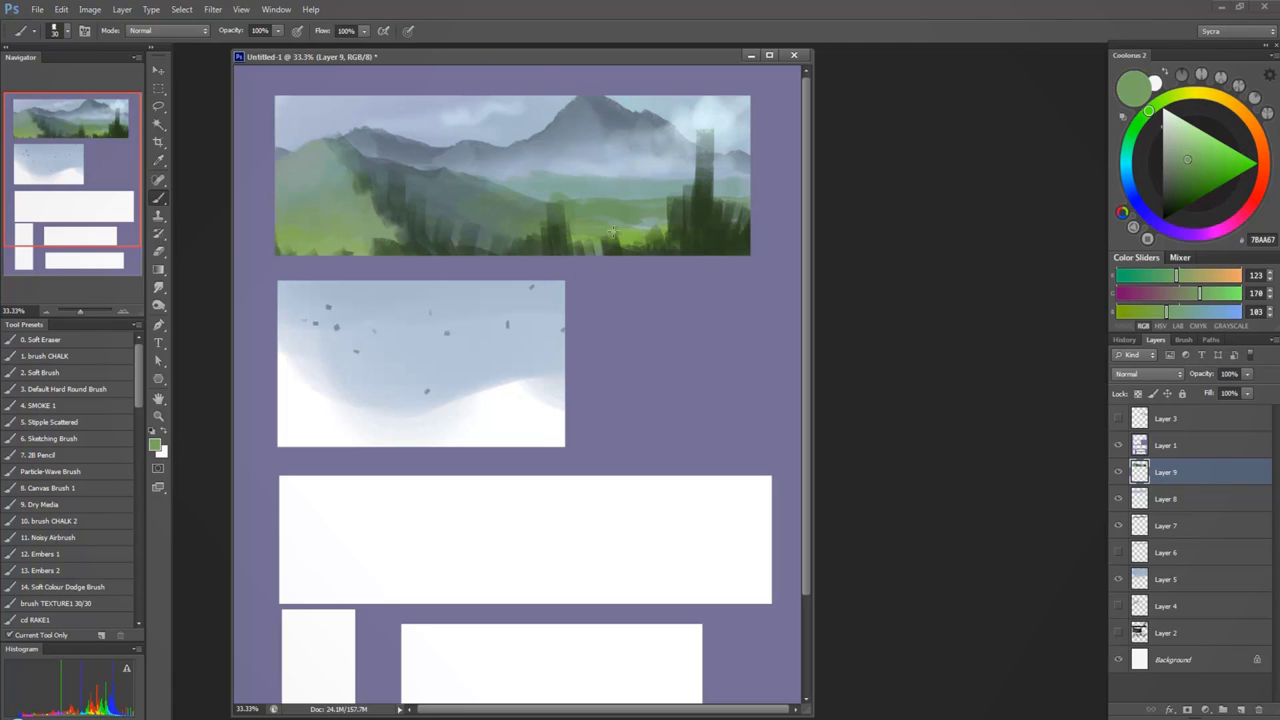
left_click(573, 236, "alt")
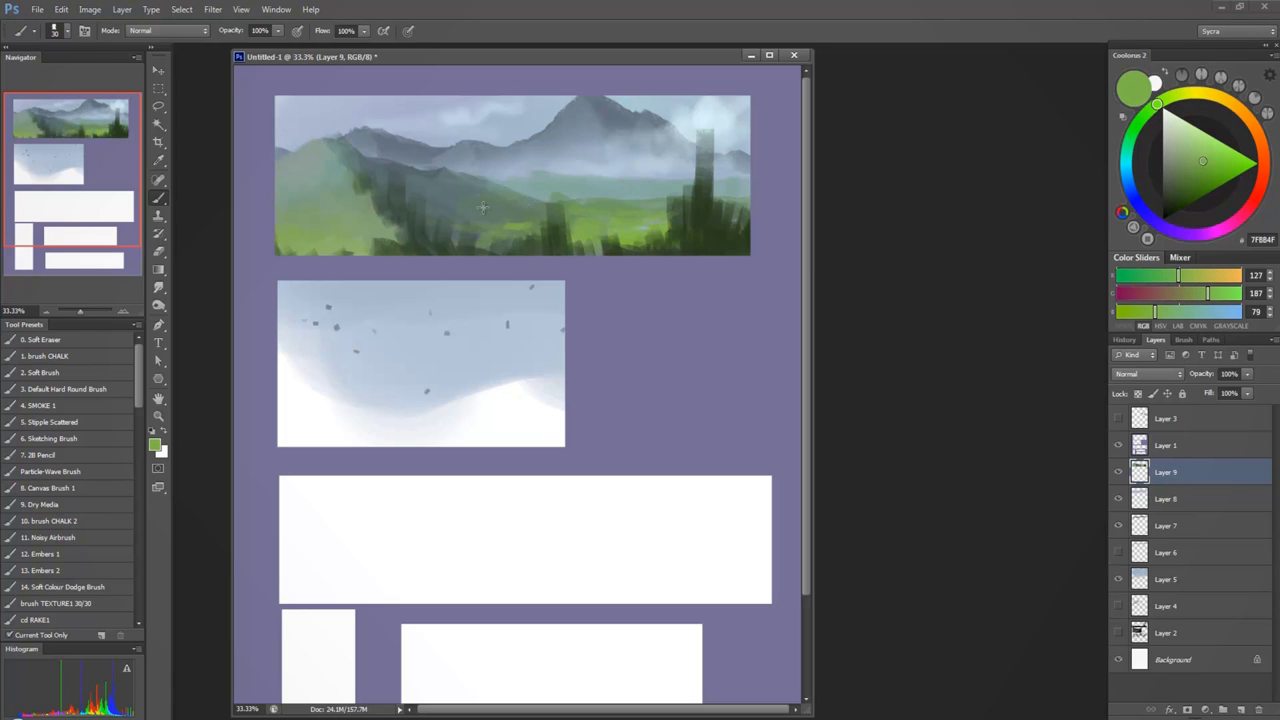
left_click_drag(483, 207, 532, 209)
left_click(500, 195, "alt")
left_click(480, 204, "alt")
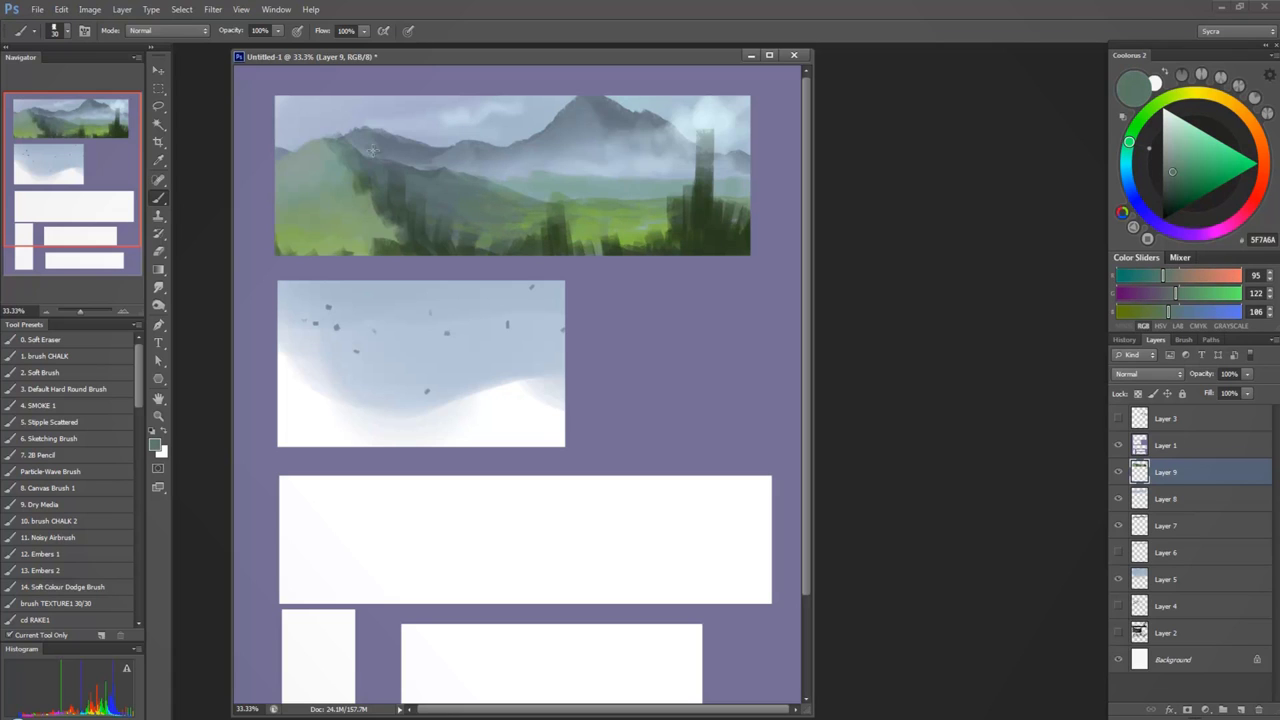
left_click_drag(356, 141, 513, 176)
mouse_move(611, 208)
left_mouse_down()
mouse_move(628, 243)
mouse_move(600, 236)
left_mouse_up()
key("ctrl+z")
Enlarge the brush to 100 and repaint the first panel's sky in a more saturated blue, 63A7DA
left_click(549, 102, "alt")
left_click_drag(1174, 155, 1146, 145)
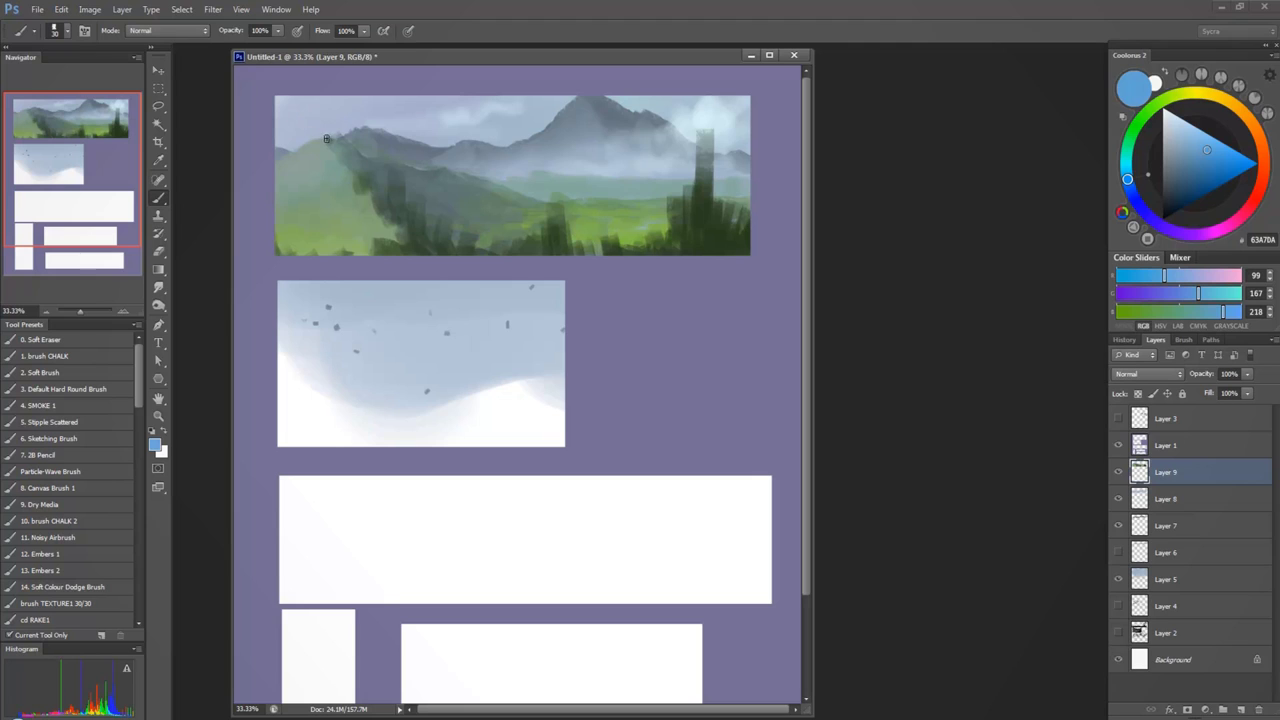
key("]")
key("]")
key("]")
key("]")
key("]")
key("]")
key("]")
key("]")
mouse_move(286, 130)
left_mouse_down()
mouse_move(333, 116)
mouse_move(328, 127)
mouse_move(292, 116)
mouse_move(332, 122)
mouse_move(290, 137)
mouse_move(340, 104)
mouse_move(300, 96)
mouse_move(354, 101)
mouse_move(357, 121)
mouse_move(429, 134)
mouse_move(406, 120)
mouse_move(473, 106)
mouse_move(491, 120)
mouse_move(456, 123)
mouse_move(501, 137)
mouse_move(444, 128)
mouse_move(559, 95)
mouse_move(543, 117)
mouse_move(565, 96)
left_mouse_up()
mouse_move(638, 84)
left_mouse_down()
mouse_move(700, 133)
mouse_move(744, 111)
mouse_move(744, 137)
mouse_move(729, 115)
mouse_move(690, 118)
left_mouse_up()
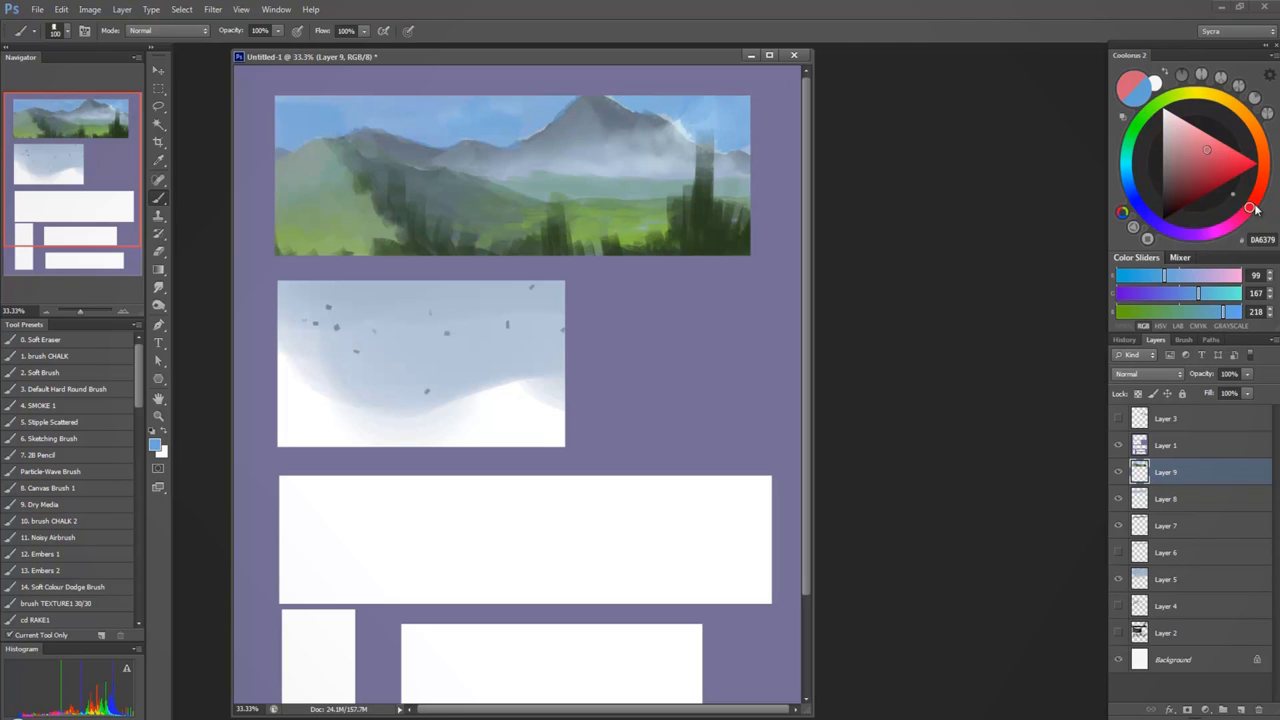
Try bright red EB0B00 as a stroke across the mountains and as a disc on the left hill, undoing both
left_click(1258, 193)
left_click(1250, 167)
left_click_drag(350, 137, 510, 135)
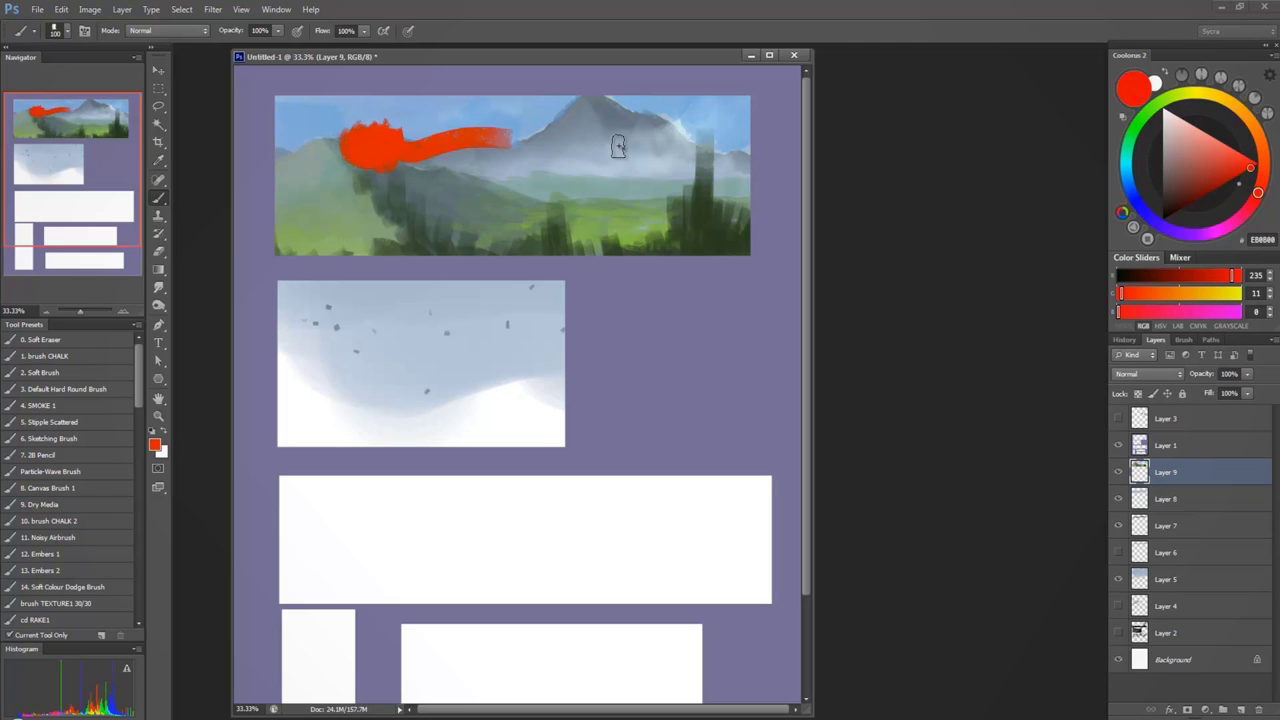
key("ctrl+z")
mouse_move(336, 192)
left_mouse_down()
mouse_move(324, 206)
mouse_move(340, 183)
mouse_move(320, 175)
mouse_move(328, 209)
mouse_move(315, 185)
left_mouse_up()
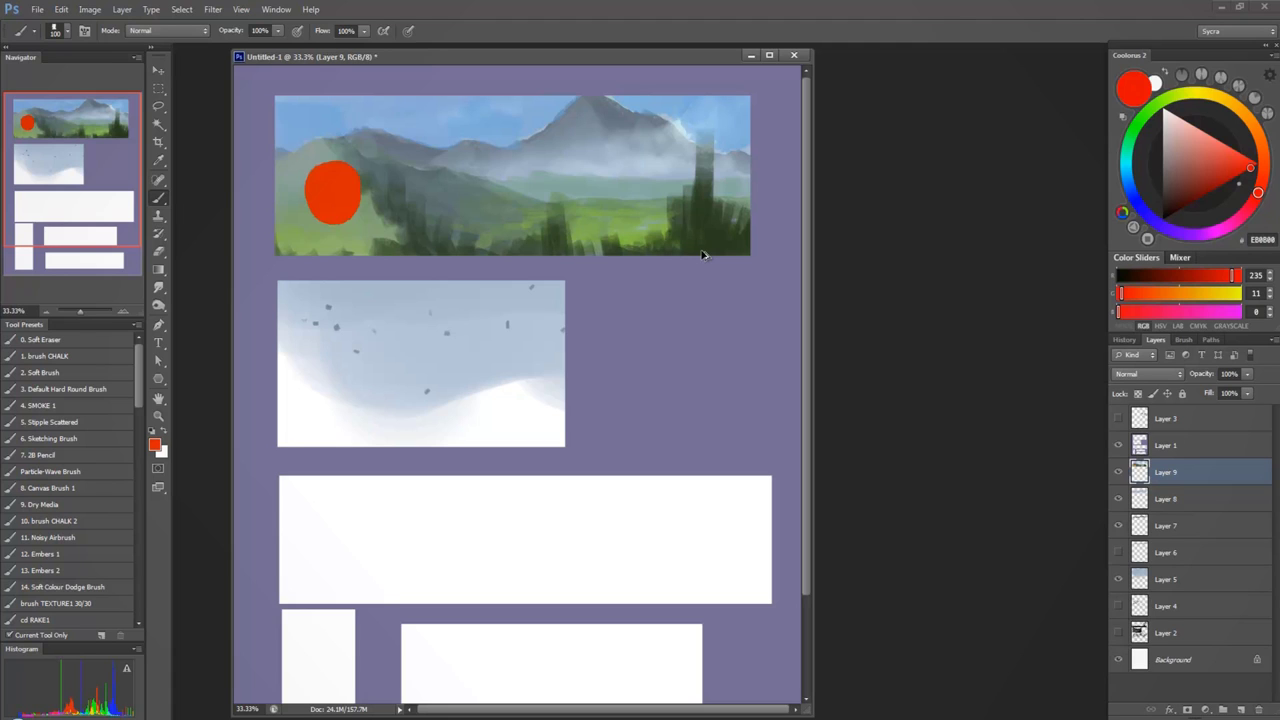
key("ctrl+z")
Try a bright green 53FF00 disc on the left hill, cover it with black, and undo both
left_click(1150, 109)
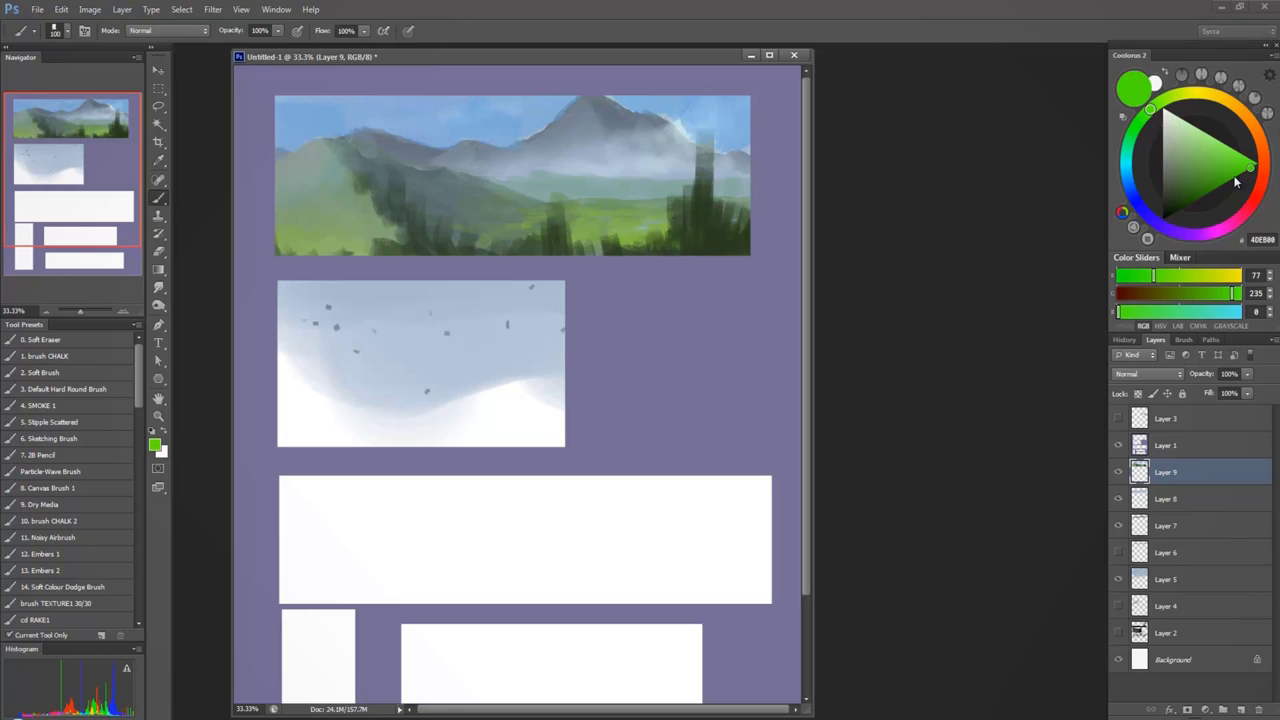
mouse_move(318, 204)
left_mouse_down()
mouse_move(352, 214)
mouse_move(320, 205)
mouse_move(358, 188)
mouse_move(329, 189)
left_mouse_up()
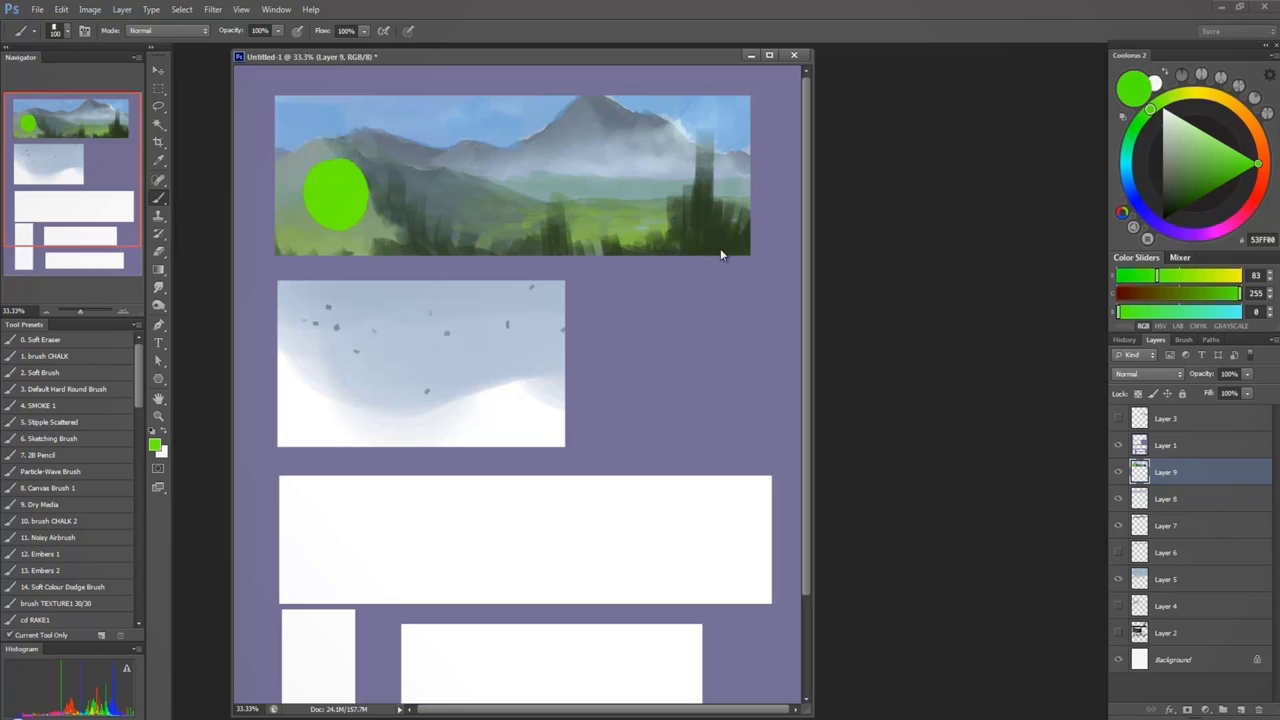
key("d")
mouse_move(360, 194)
left_mouse_down()
mouse_move(312, 192)
mouse_move(327, 172)
mouse_move(317, 189)
mouse_move(337, 200)
left_mouse_up()
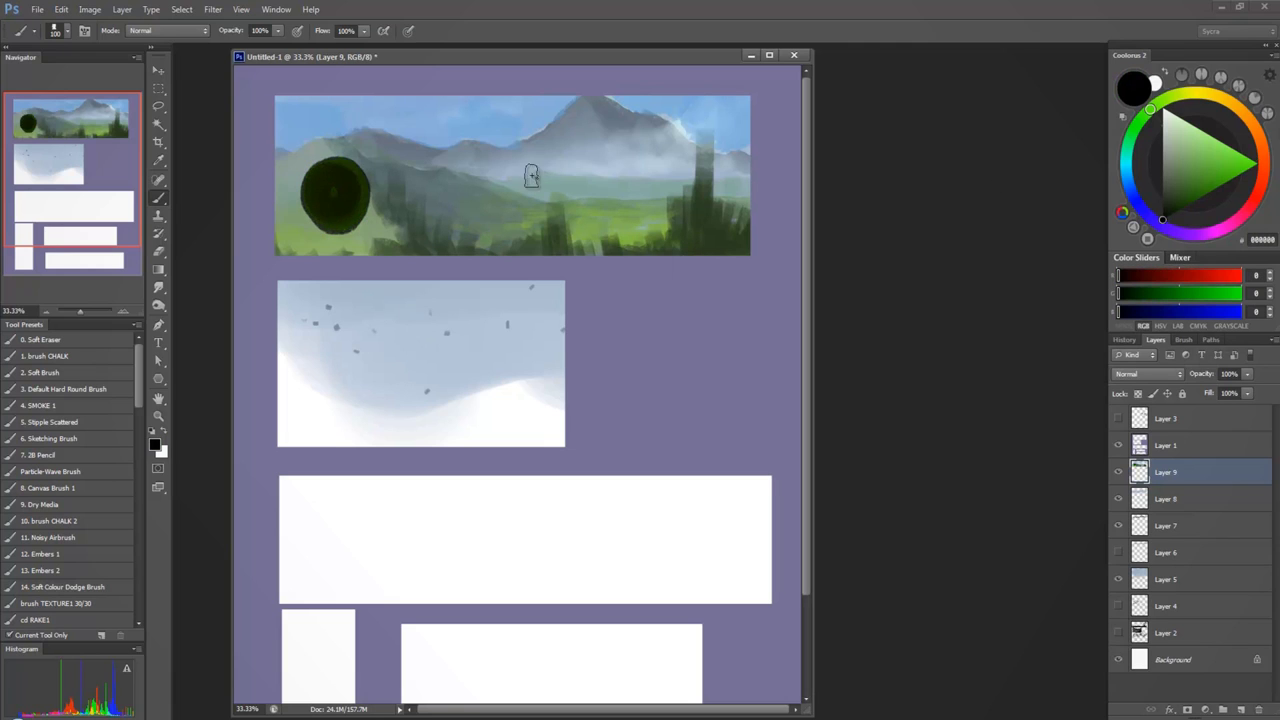
key("ctrl+alt+z")
key("ctrl+alt+z")
key("ctrl+alt+z")
key("ctrl+alt+z")
key("ctrl+alt+z")
key("ctrl+alt+z")
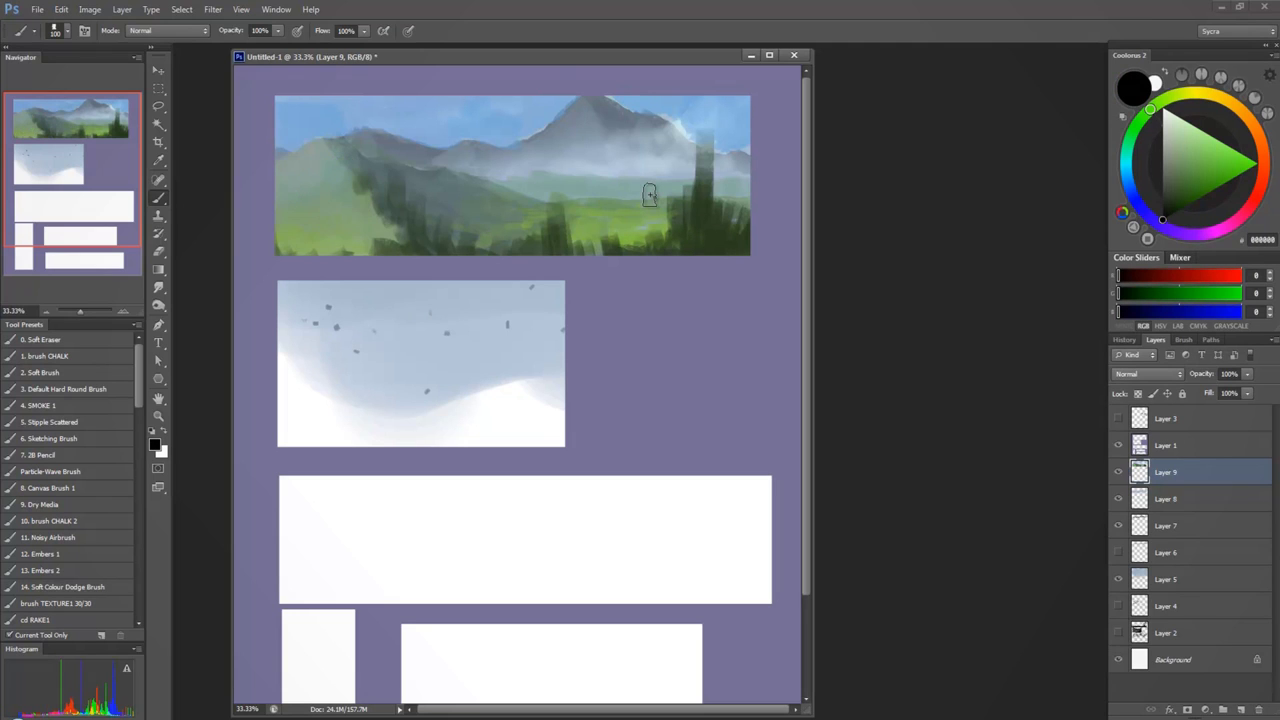
Using light greens sampled from the left hill, extend its slope over the dark foliage along the first panel's lower edge
left_click(331, 221, "alt")
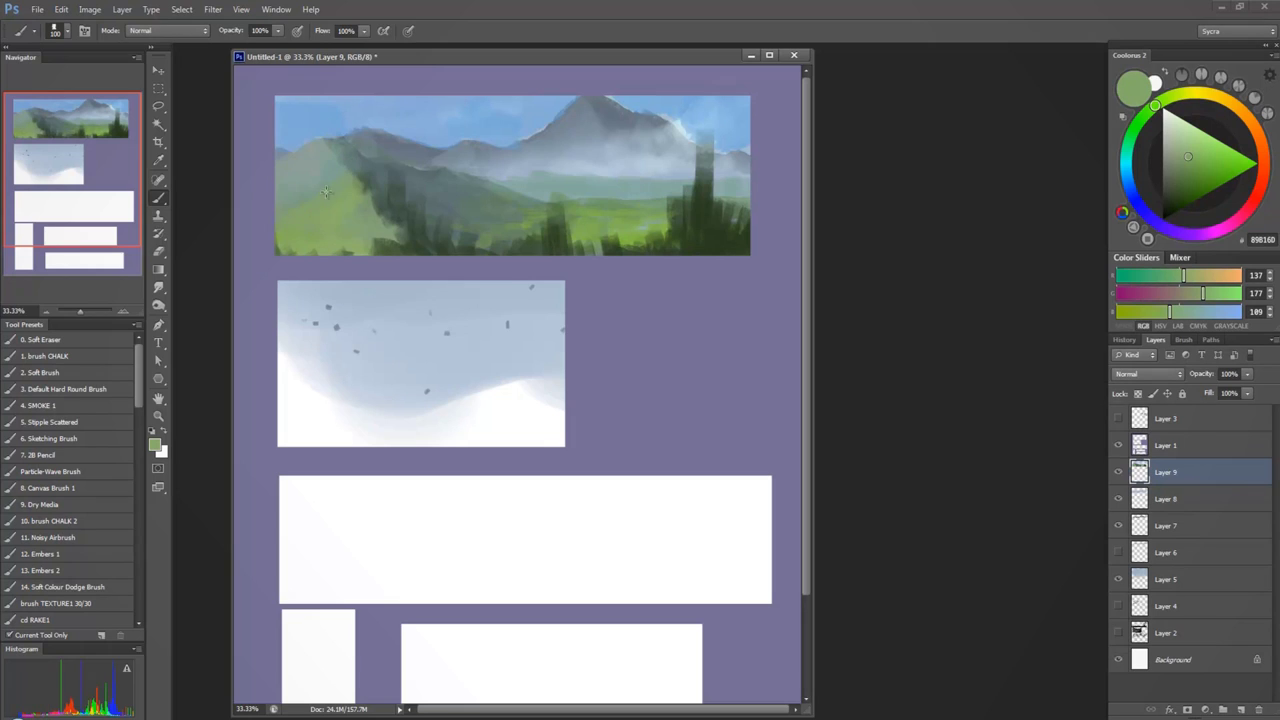
mouse_move(355, 221)
left_mouse_down()
mouse_move(402, 234)
mouse_move(378, 206)
mouse_move(402, 222)
mouse_move(385, 205)
mouse_move(396, 206)
mouse_move(428, 242)
left_mouse_up()
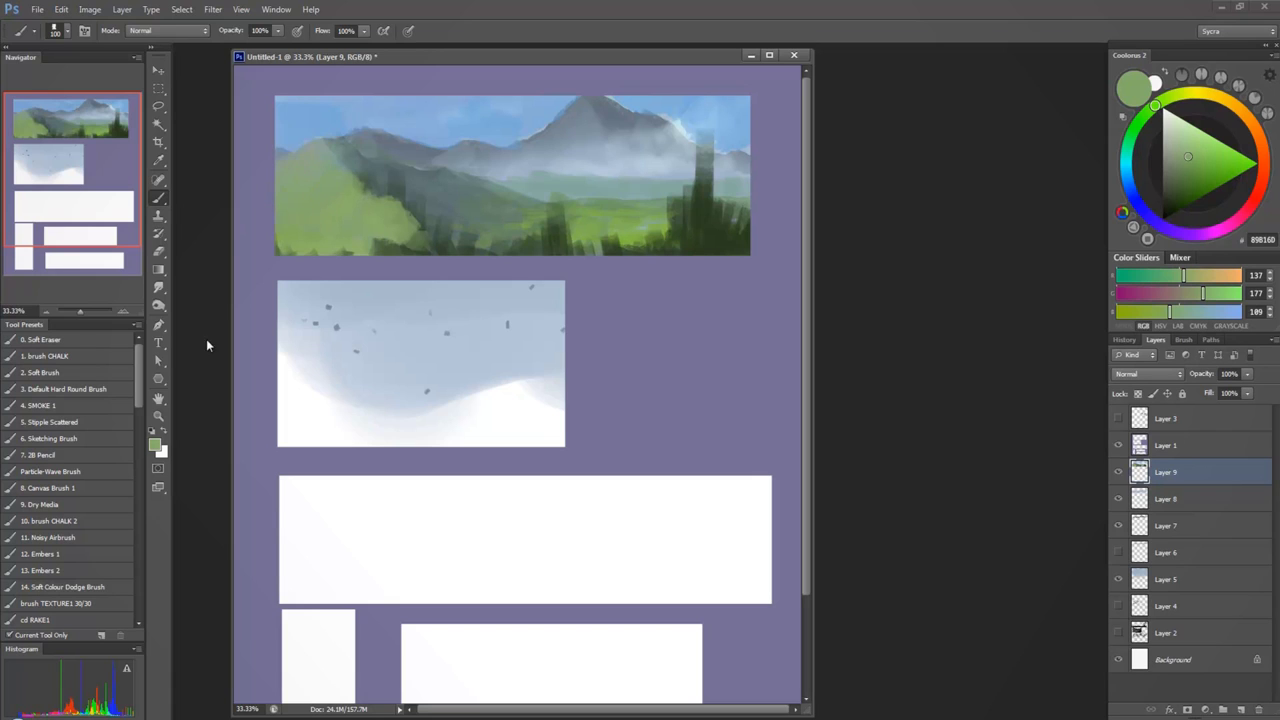
left_click(378, 215, "alt")
mouse_move(410, 216)
left_mouse_down()
mouse_move(448, 244)
mouse_move(492, 248)
mouse_move(340, 247)
left_mouse_up()
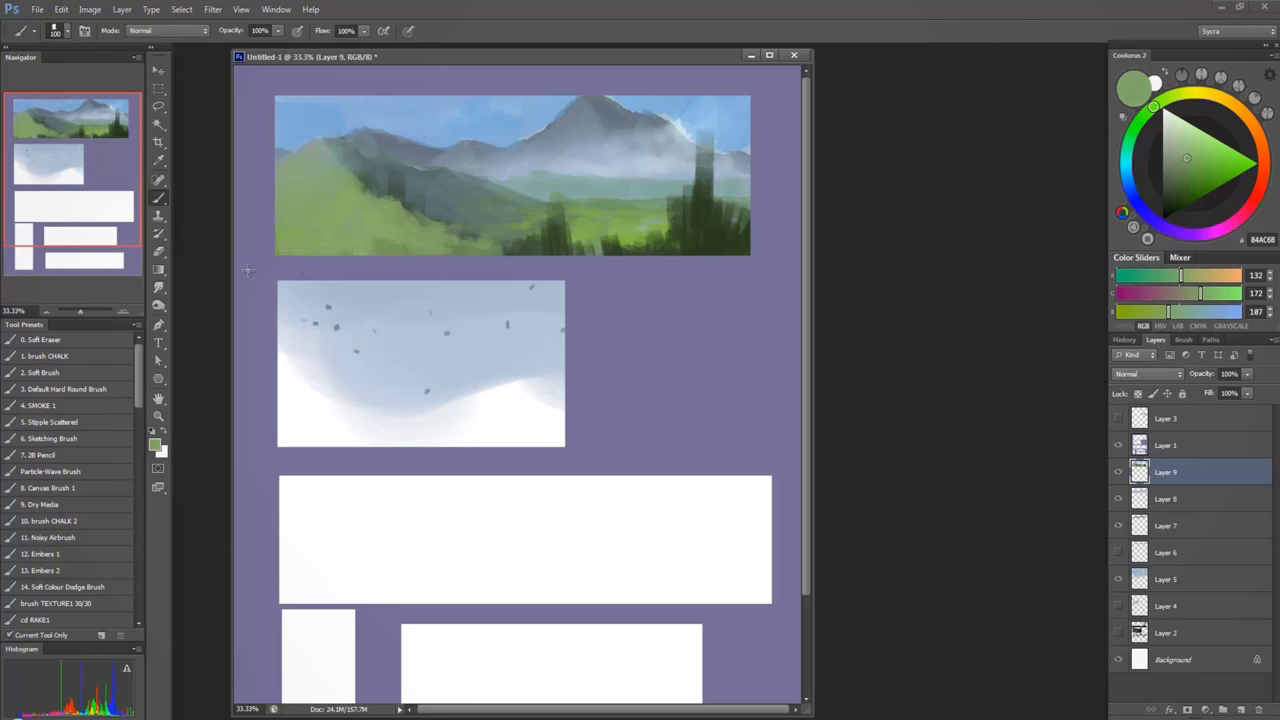
left_click_drag(474, 250, 556, 271)
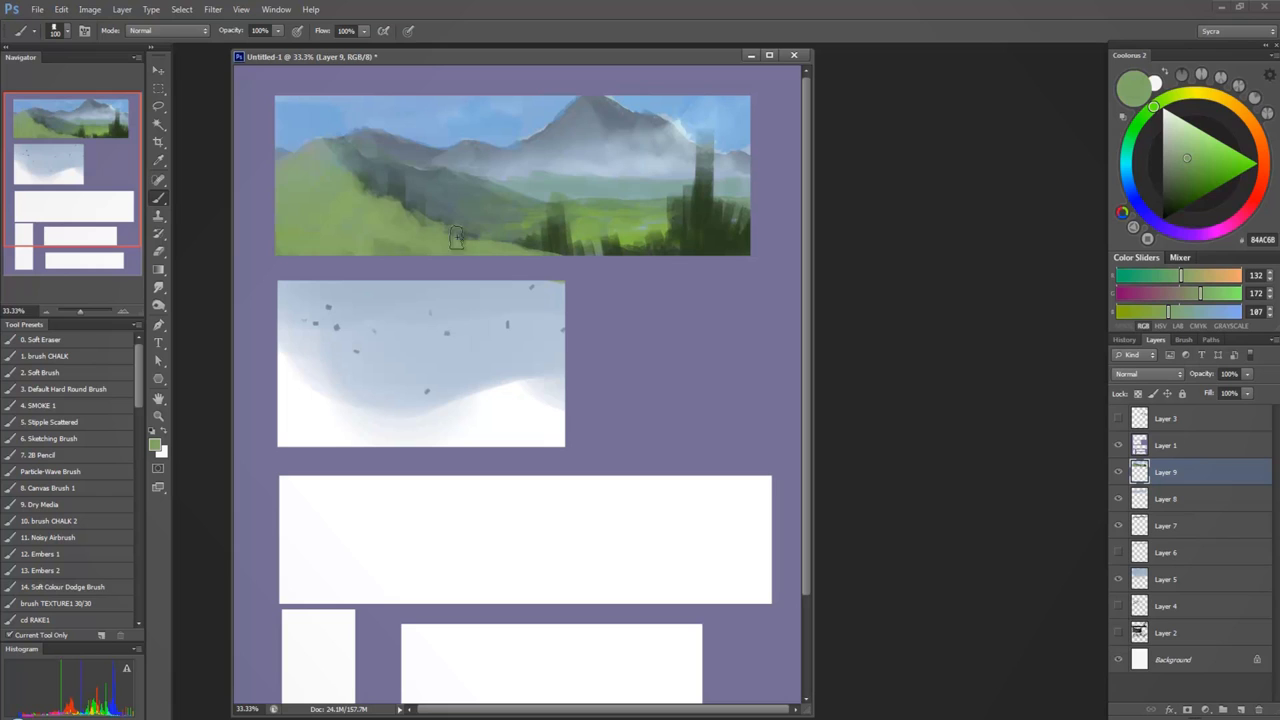
Paint sunlit yellow-green D2E06A strokes along the first panel's foreground slope and lower edge
left_click(1187, 100)
left_click_drag(1190, 156, 1206, 147)
mouse_move(434, 252)
left_mouse_down()
mouse_move(313, 272)
mouse_move(380, 231)
mouse_move(305, 251)
left_mouse_up()
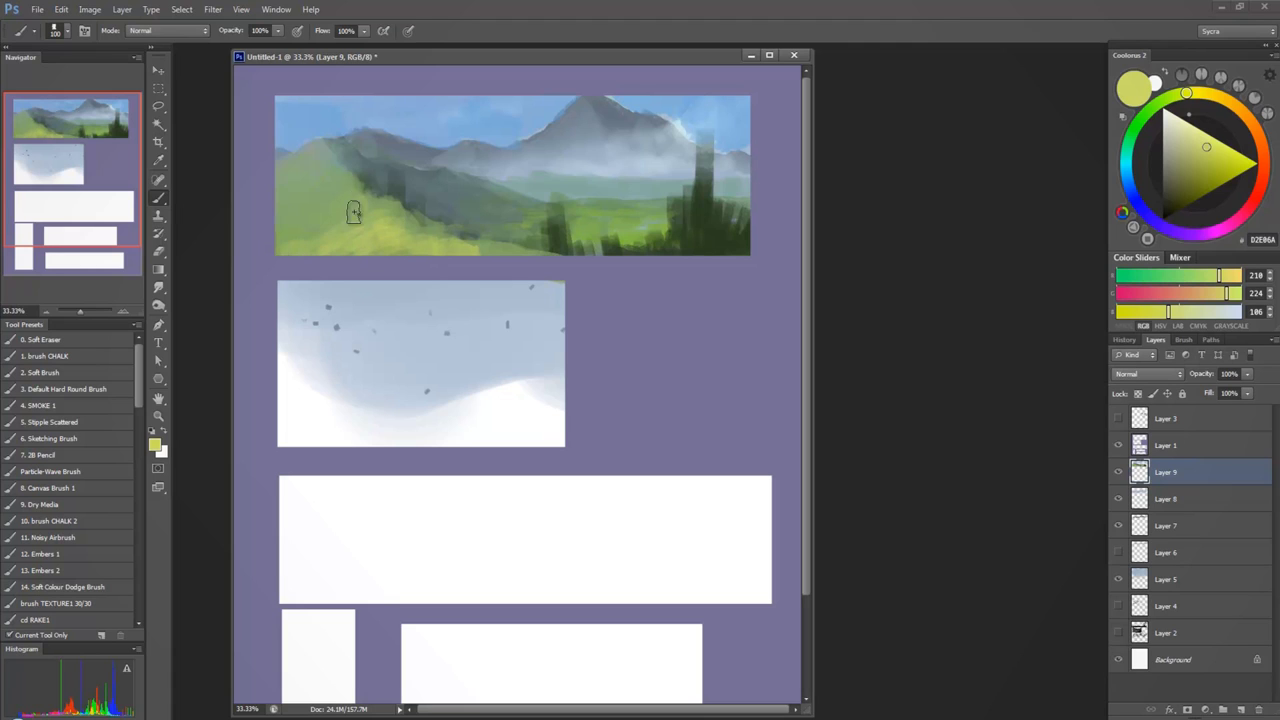
mouse_move(549, 259)
left_mouse_down()
mouse_move(590, 275)
mouse_move(675, 258)
left_mouse_up()
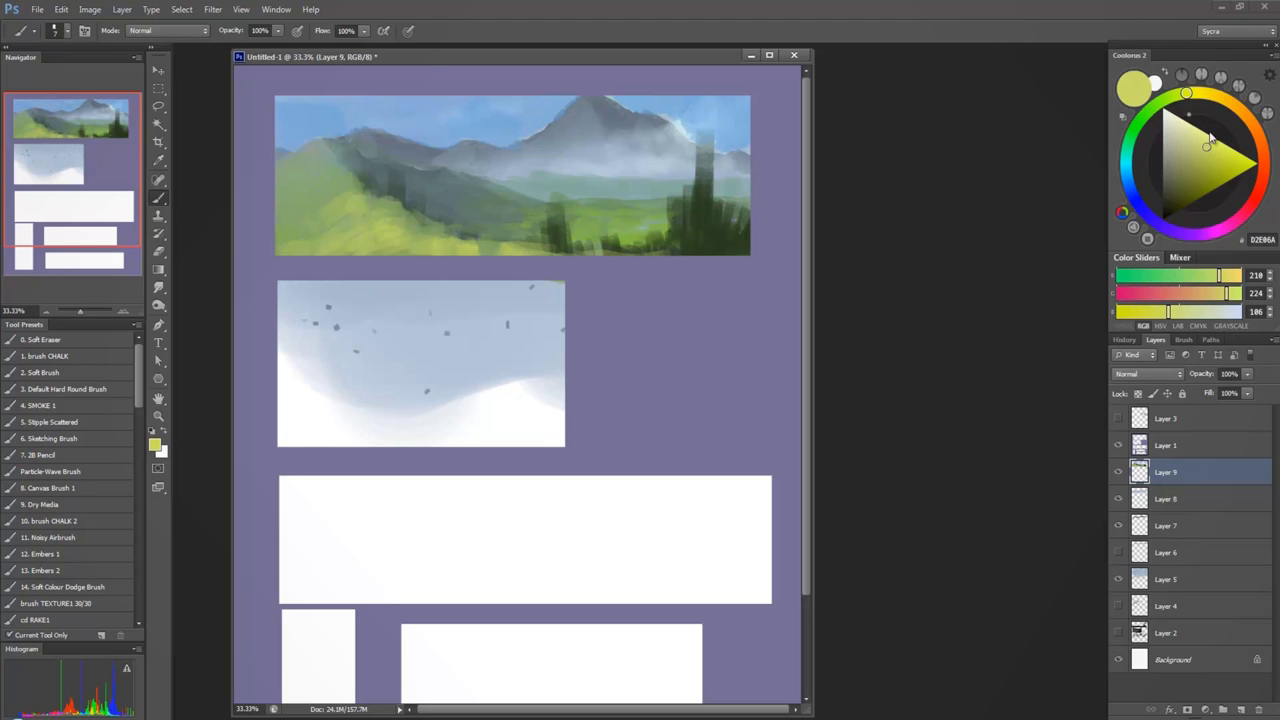
With a size 7 brush in pale E4F0F3 and grey 7E8E91, add mountain ridge highlights and small birds in the sky
left_click(1168, 102)
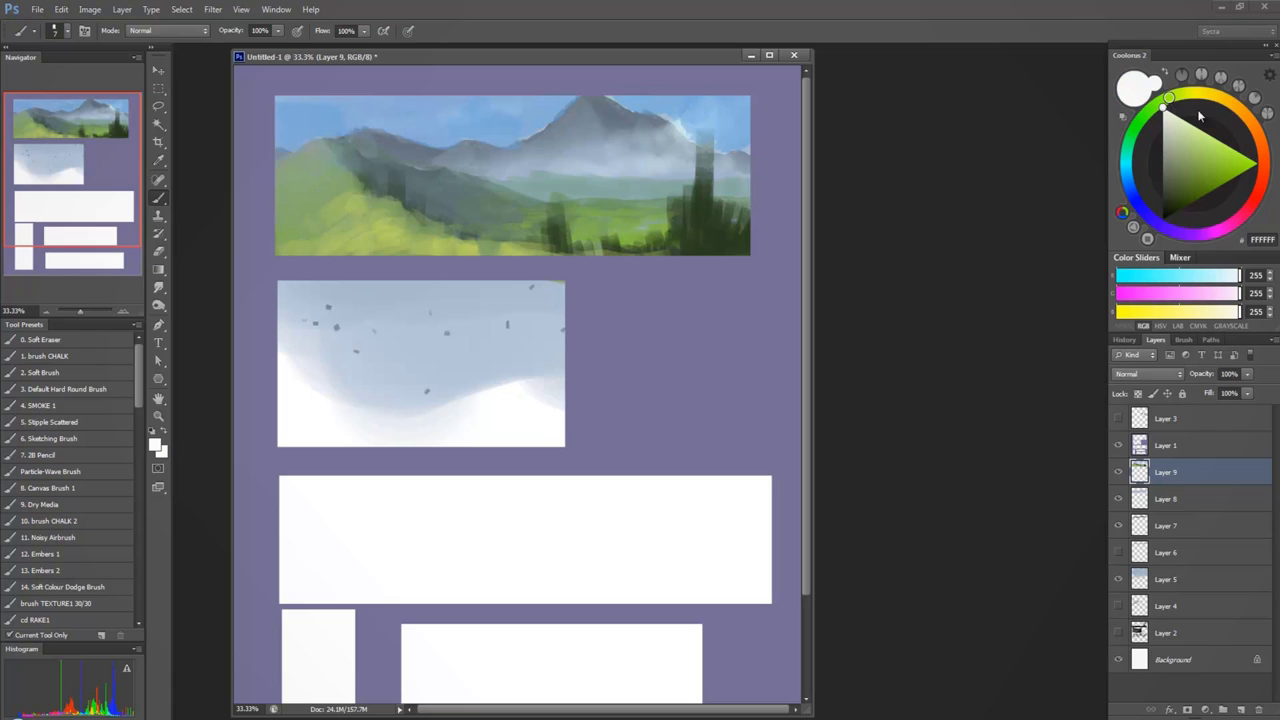
left_click(1168, 114)
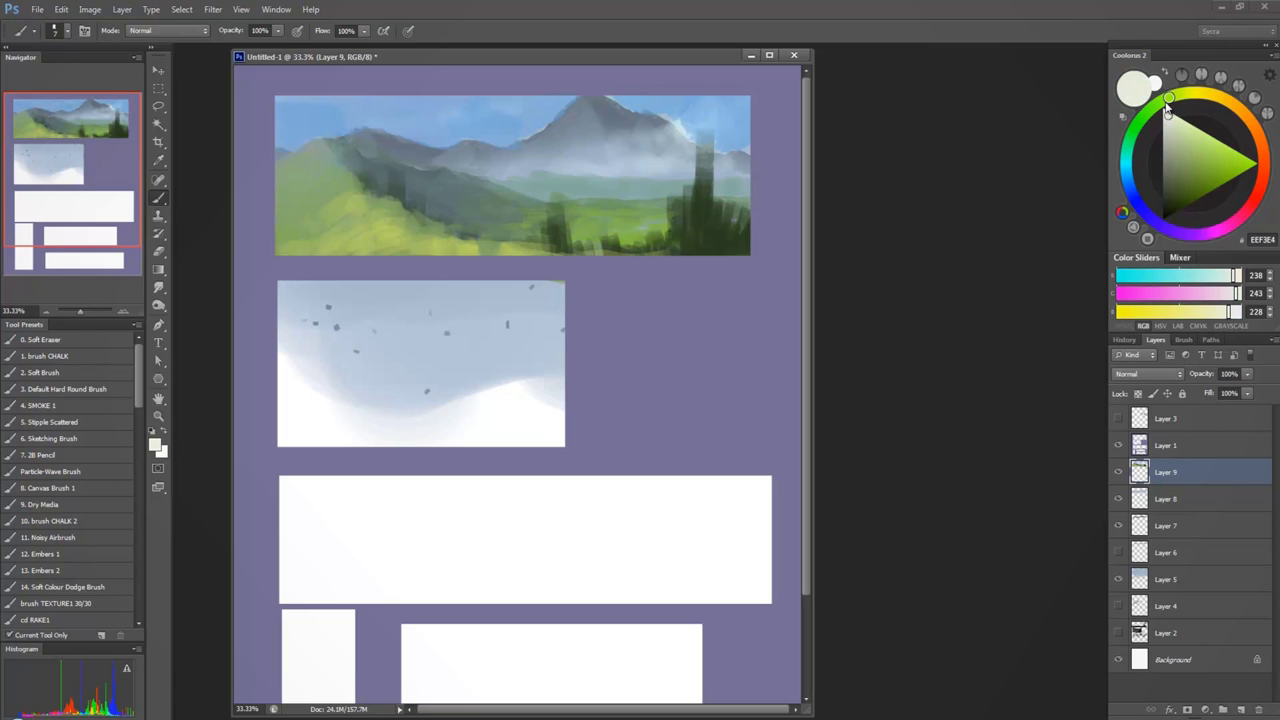
left_click(1132, 180)
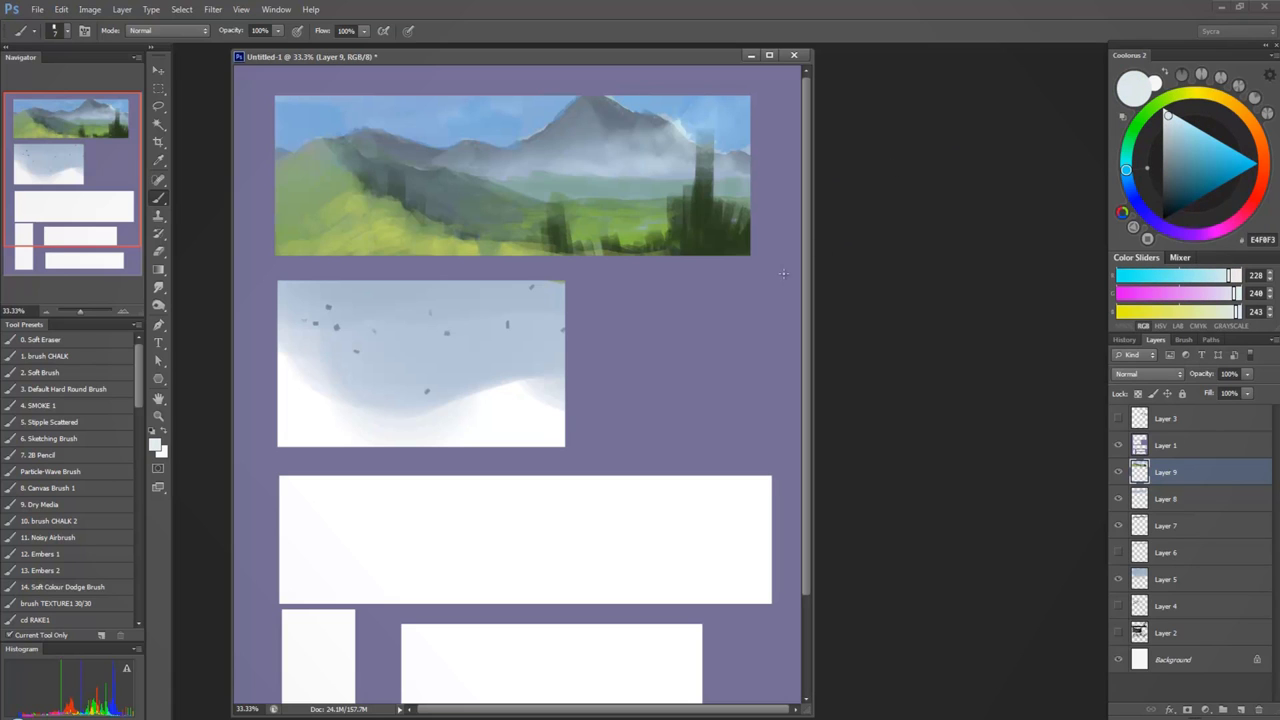
key("ctrl+plus")
key("ctrl+plus")
left_click_drag(703, 224, 817, 543)
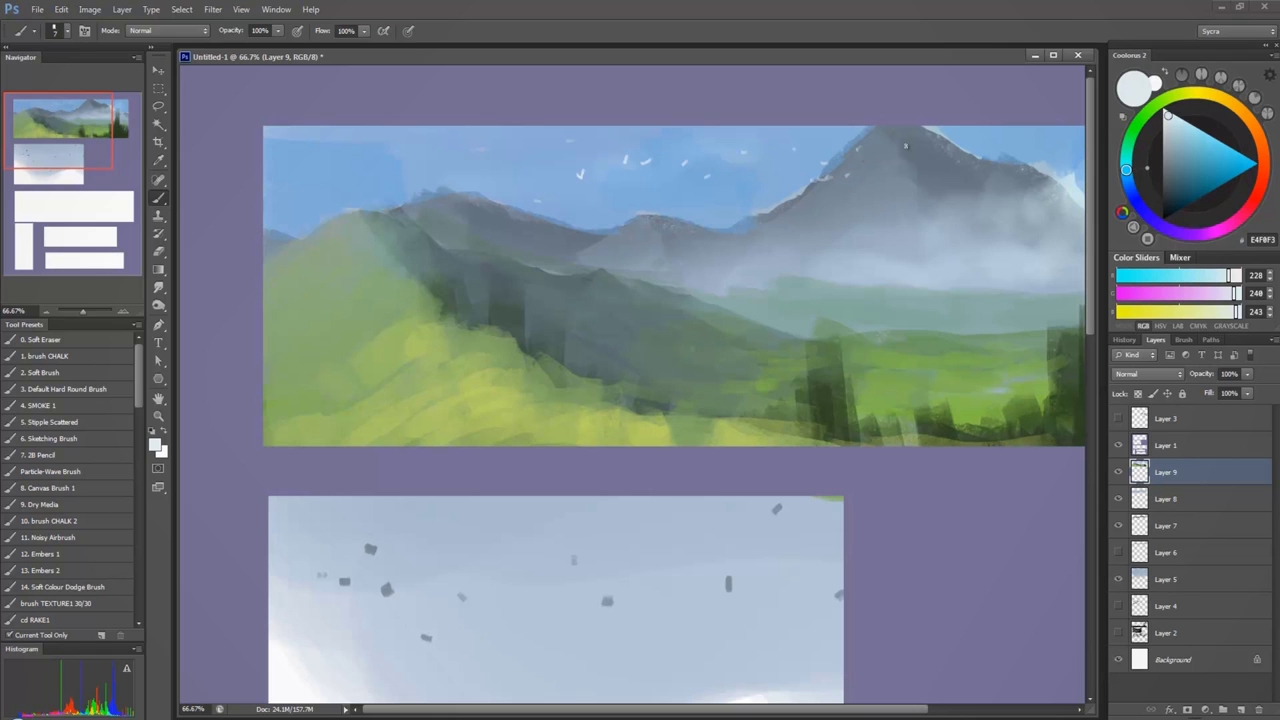
left_click_drag(1148, 80, 1154, 139)
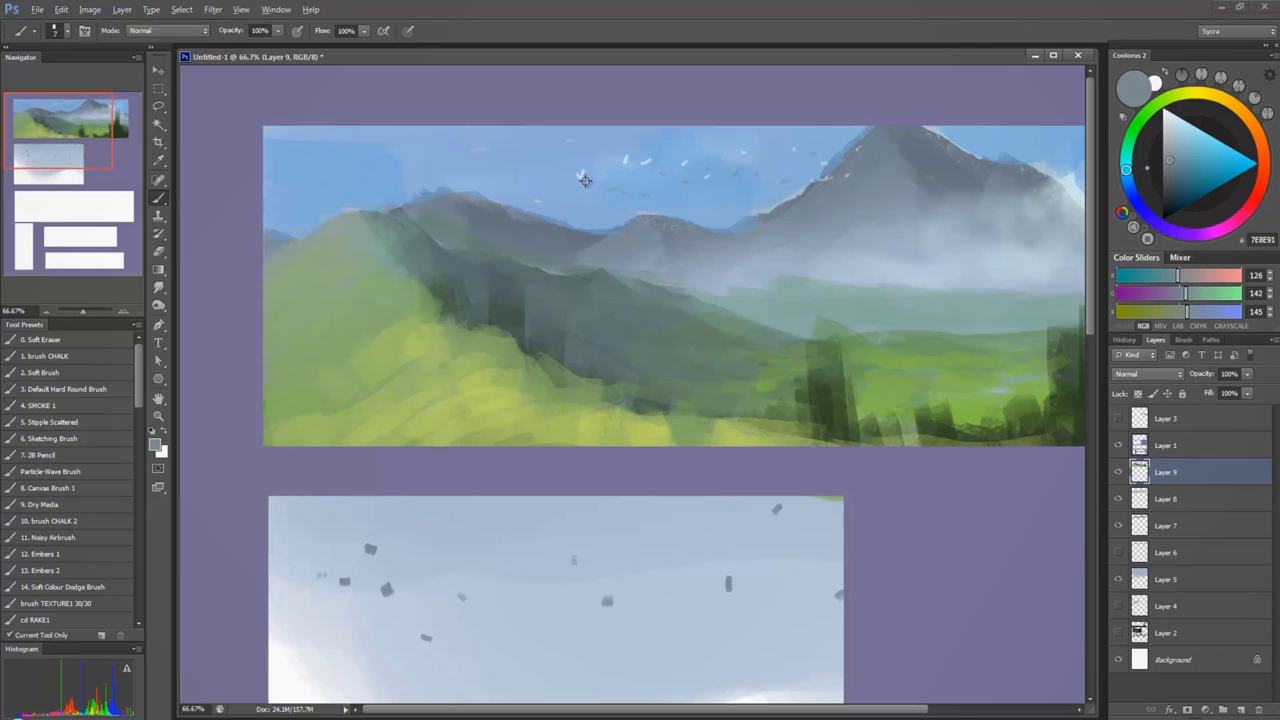
left_click(575, 172, "alt")
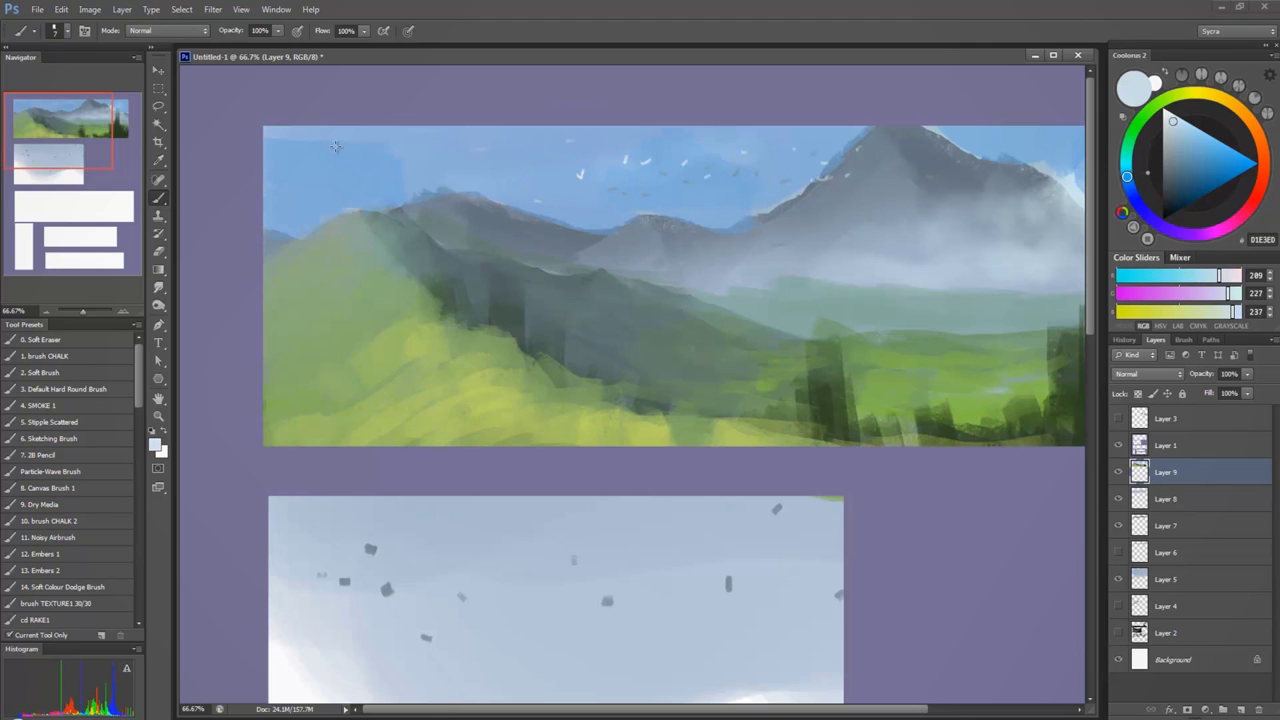
left_click_drag(327, 145, 337, 146)
left_click_drag(341, 145, 401, 146)
key("ctrl+alt+z")
key("ctrl+alt+z")
key("ctrl+alt+z")
key("ctrl+alt+z")
key("ctrl+alt+z")
Add more pale birds in the lower sky and in front of the distant hill ridges
left_click_drag(597, 256, 607, 251)
Using very dark green 102014, draw a pine tree with layered branches over the dark clump at the plain's edge
left_click(1178, 203)
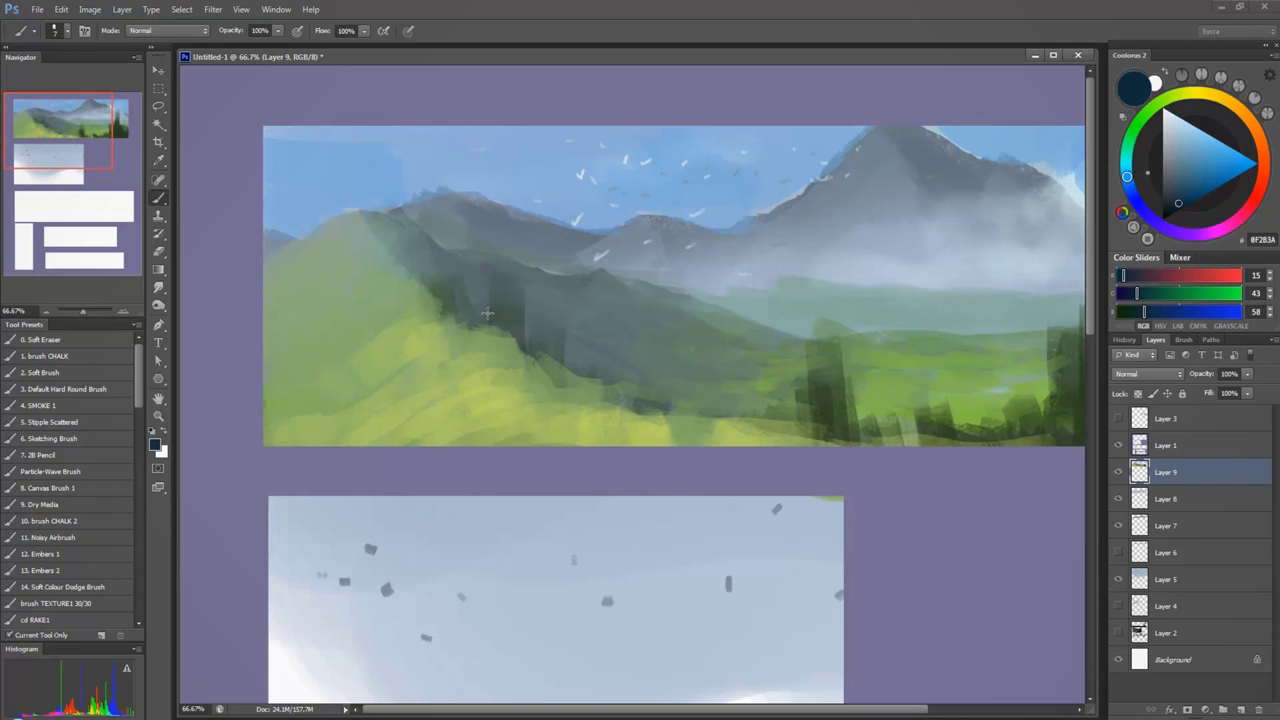
left_click(491, 318)
left_click(1168, 209)
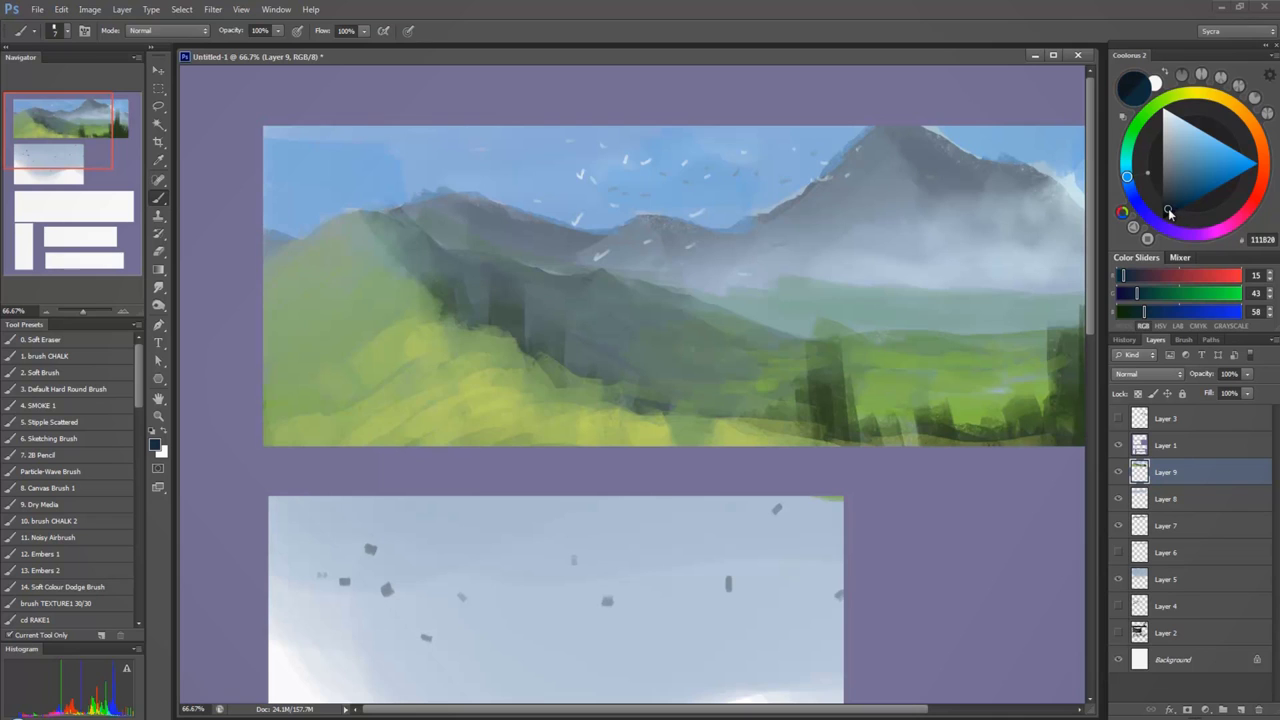
left_click(1133, 155)
left_click_drag(1135, 155, 1132, 134)
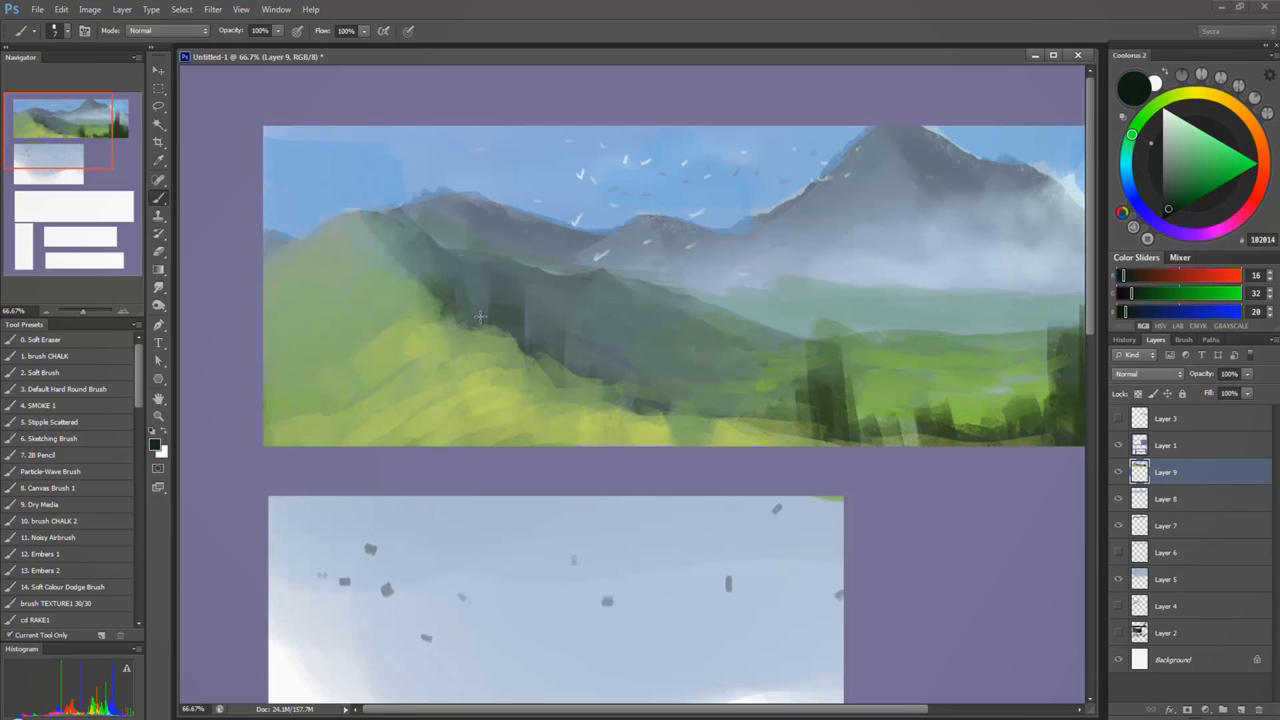
left_click_drag(480, 315, 485, 323)
key("ctrl+z")
mouse_move(830, 433)
left_mouse_down()
mouse_move(803, 403)
mouse_move(821, 381)
mouse_move(830, 298)
mouse_move(832, 372)
mouse_move(840, 359)
mouse_move(824, 372)
mouse_move(858, 438)
left_mouse_up()
Draw a tall pine over the tall vertical silhouette near the first panel's right edge, with smaller pines on both sides
mouse_move(956, 443)
left_mouse_down()
mouse_move(912, 489)
mouse_move(833, 486)
left_mouse_up()
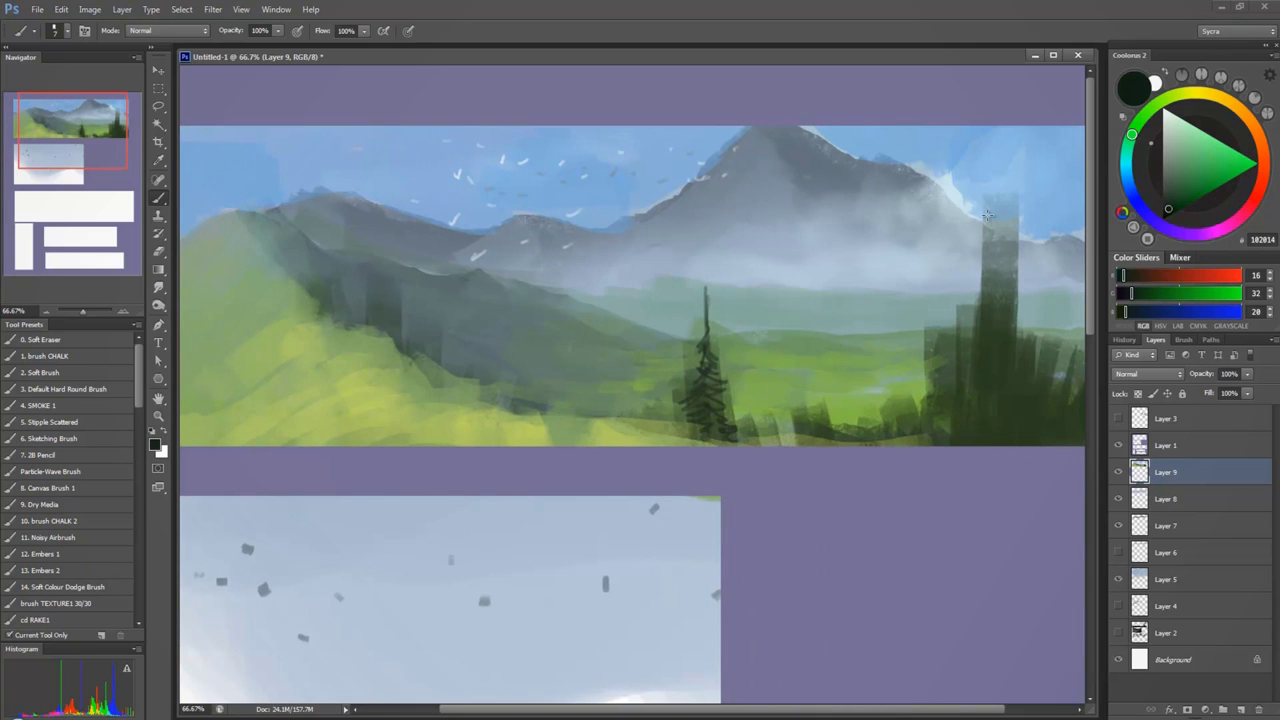
left_click_drag(998, 185, 996, 373)
mouse_move(997, 187)
left_mouse_down()
mouse_move(1000, 247)
mouse_move(1009, 216)
mouse_move(994, 220)
mouse_move(980, 311)
mouse_move(1001, 296)
mouse_move(1020, 326)
mouse_move(964, 360)
mouse_move(1004, 358)
mouse_move(994, 387)
mouse_move(1015, 411)
left_mouse_up()
left_click_drag(989, 516, 882, 516)
left_click_drag(826, 312, 828, 426)
mouse_move(820, 350)
left_mouse_down()
mouse_move(834, 398)
mouse_move(853, 398)
mouse_move(793, 421)
mouse_move(848, 424)
left_mouse_up()
left_click_drag(958, 344, 958, 390)
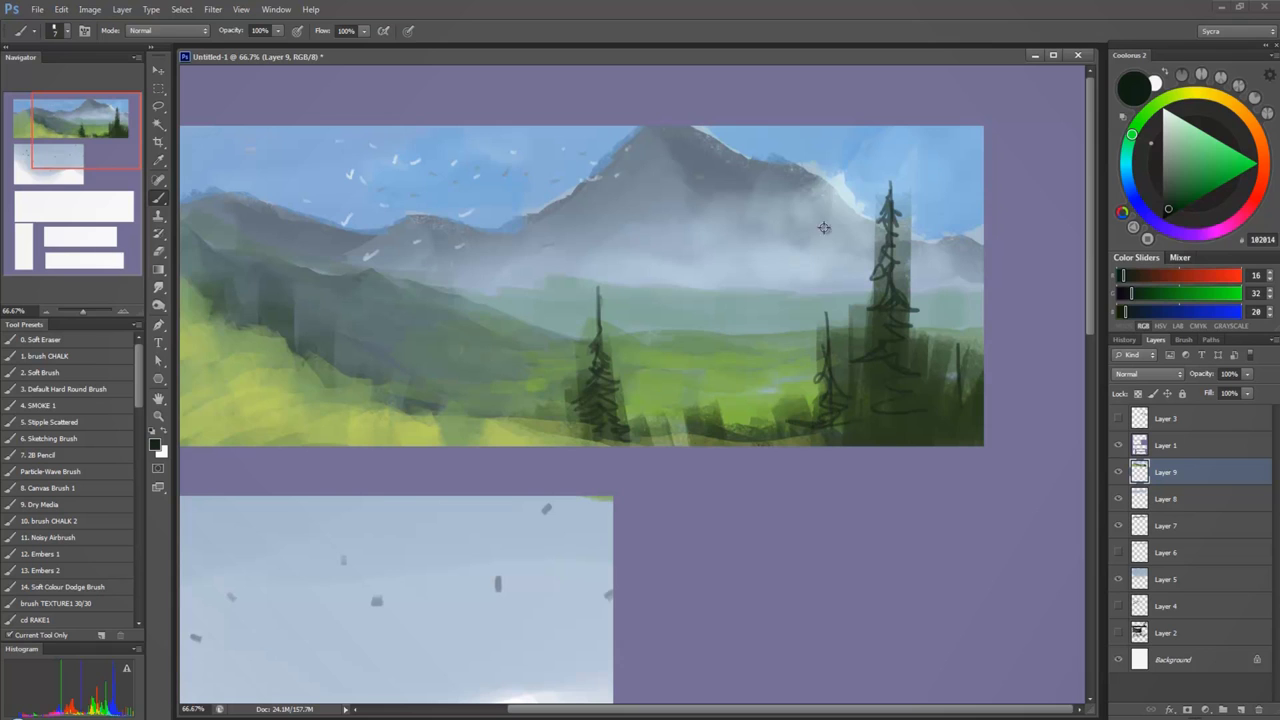
Paint a winding pale blue river across the plain behind the right-hand pines and brighten the colour to C6E8FF
left_click(866, 171, "alt")
mouse_move(764, 390)
left_mouse_down()
mouse_move(800, 388)
mouse_move(820, 368)
mouse_move(782, 385)
mouse_move(848, 356)
left_mouse_up()
left_click(1184, 119)
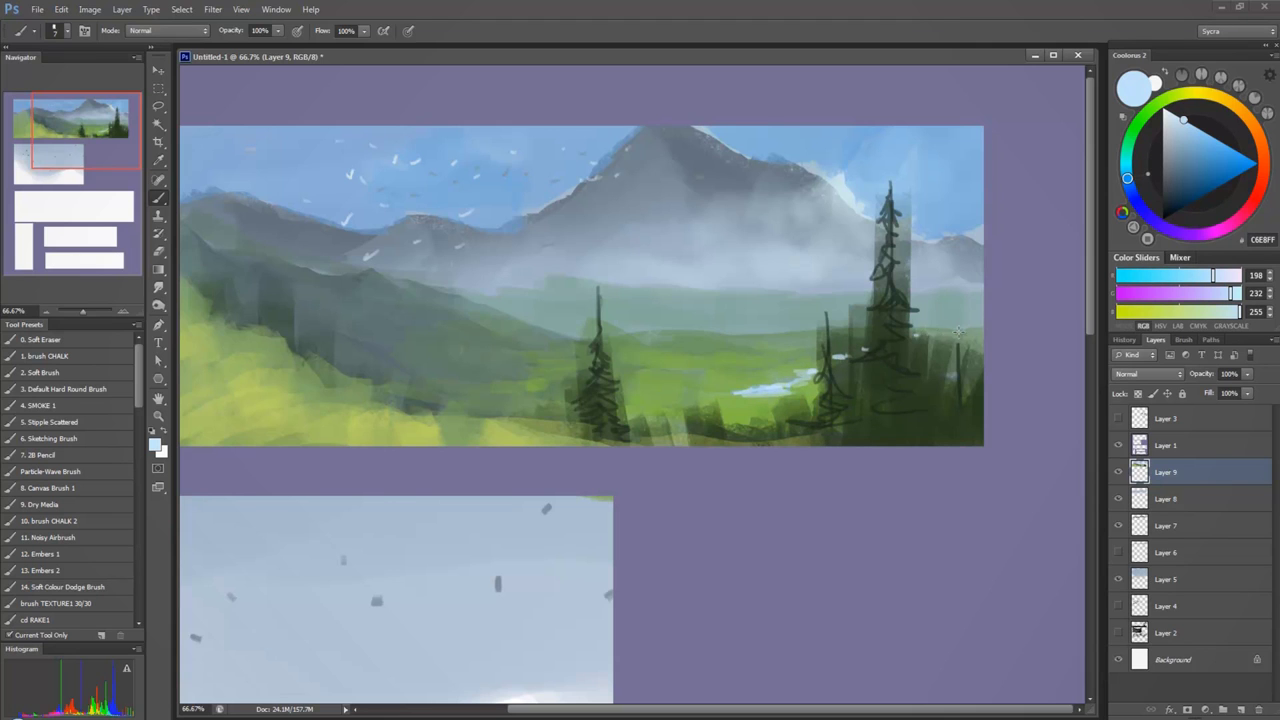
Extend the pale blue river with thin, broken water streaks across the green plain between the pines and behind the right-hand trees
left_click_drag(944, 333, 982, 331)
mouse_move(745, 401)
left_mouse_down()
mouse_move(785, 401)
mouse_move(777, 409)
left_mouse_up()
left_click_drag(762, 468, 989, 466)
mouse_move(941, 364)
left_mouse_down()
mouse_move(931, 371)
mouse_move(976, 367)
mouse_move(885, 369)
left_mouse_up()
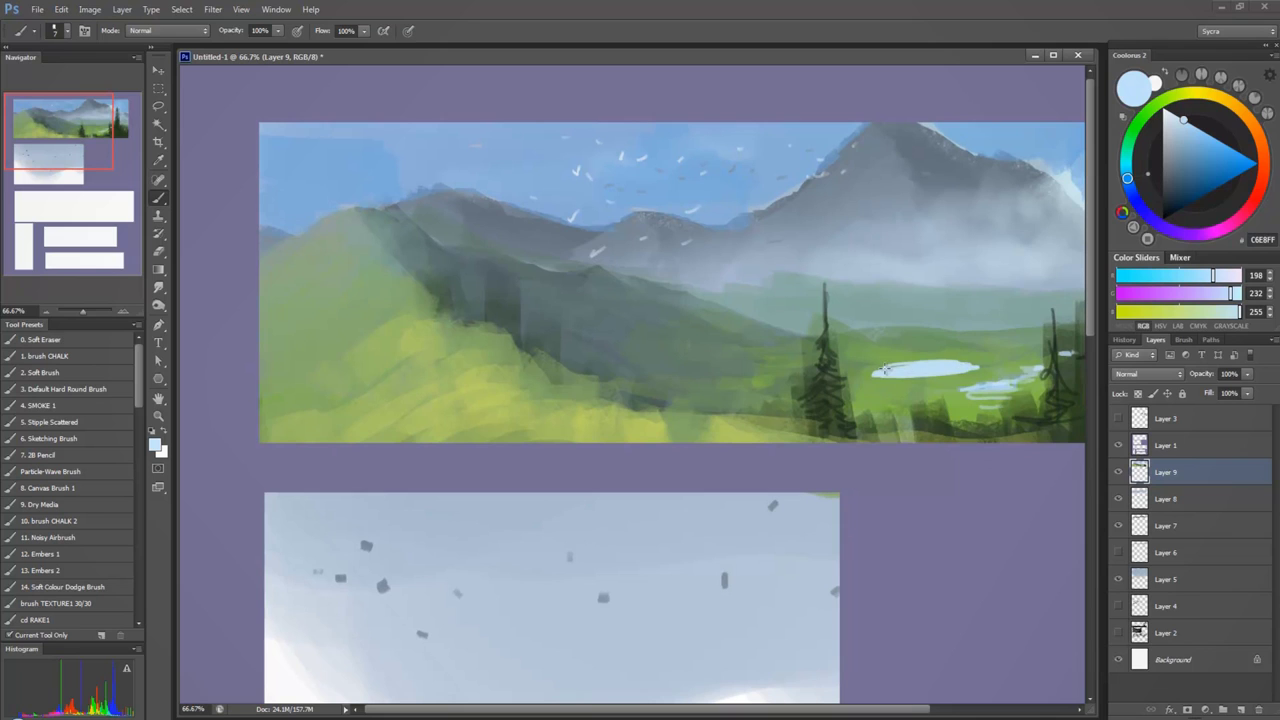
key("ctrl+z")
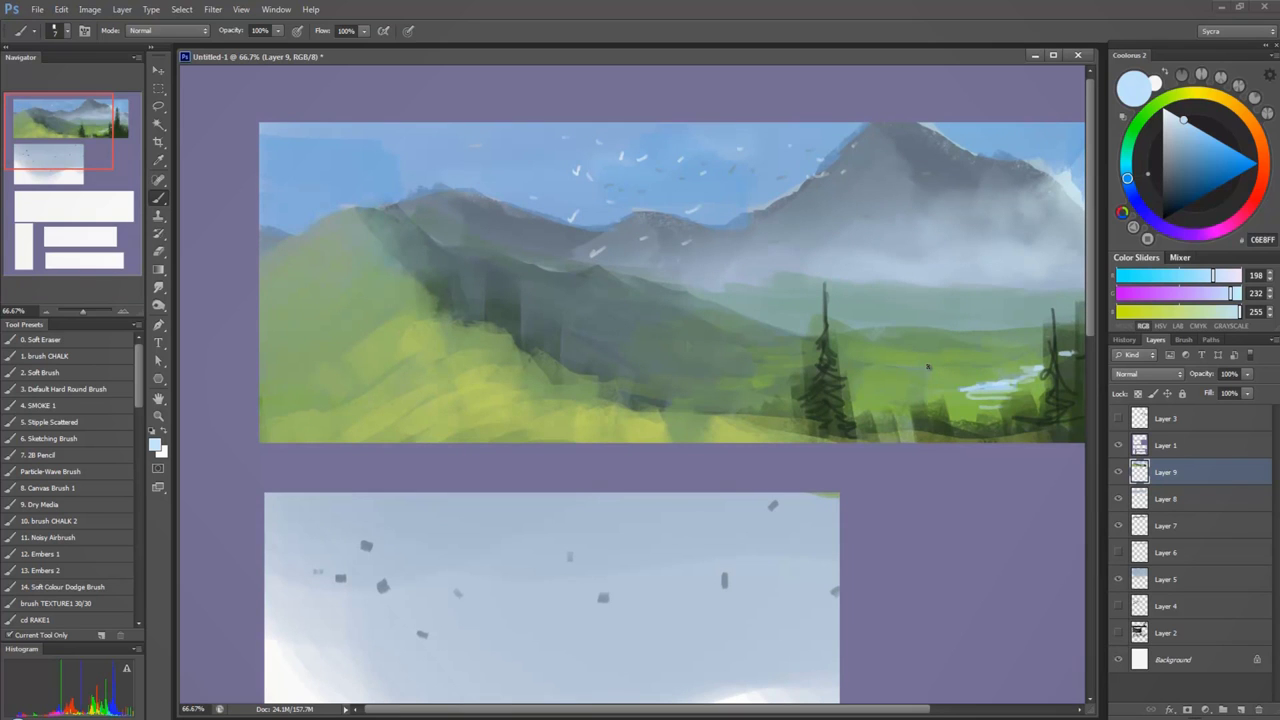
mouse_move(965, 390)
left_mouse_down()
mouse_move(995, 387)
mouse_move(945, 391)
mouse_move(1010, 385)
mouse_move(856, 388)
left_mouse_up()
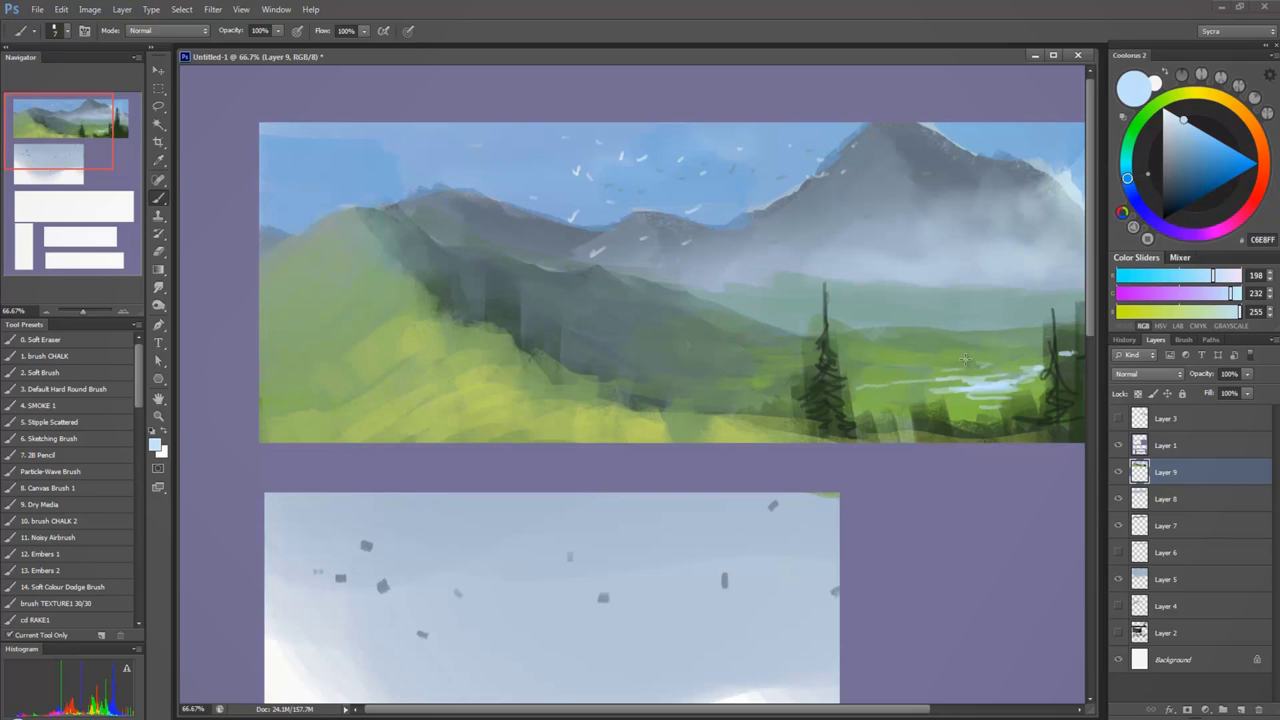
Using the Soft Brush at size 60 with sampled grey-blue ADC3D3, paint a band of mist across the far edge of the plain
left_click_drag(935, 446, 796, 449)
left_click(38, 371)
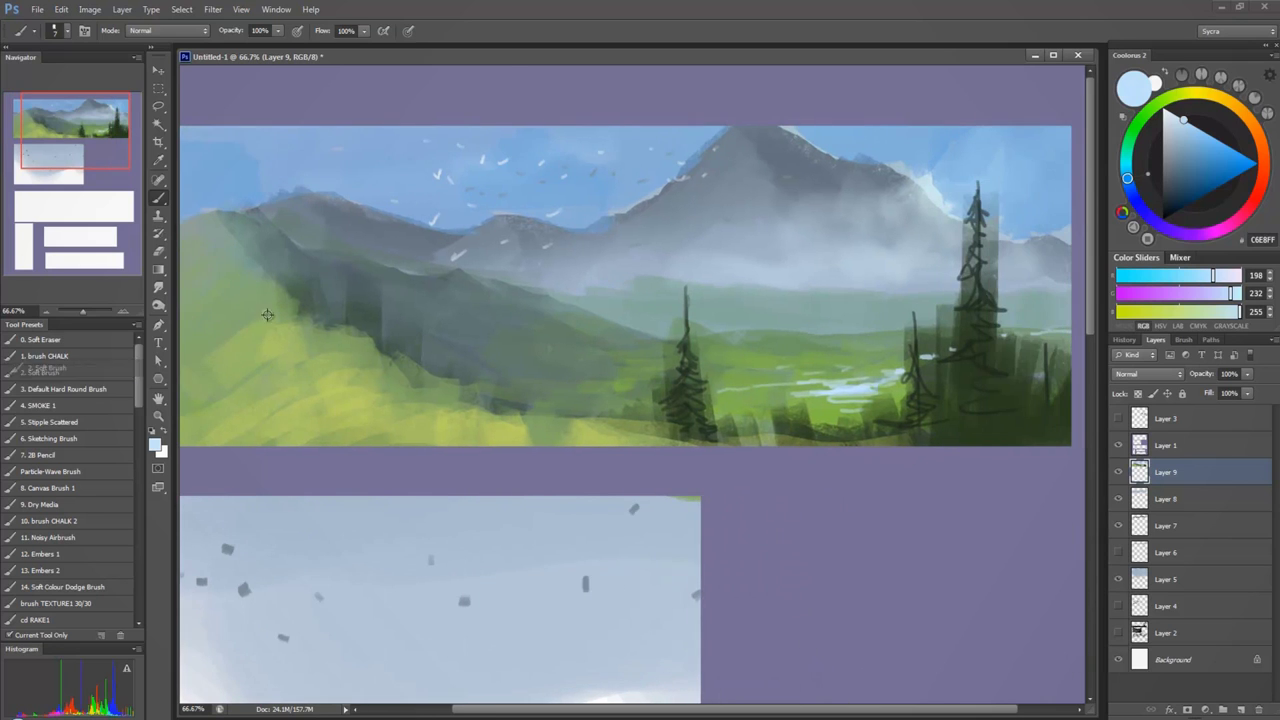
left_click(832, 314, "alt")
left_click(842, 275, "alt")
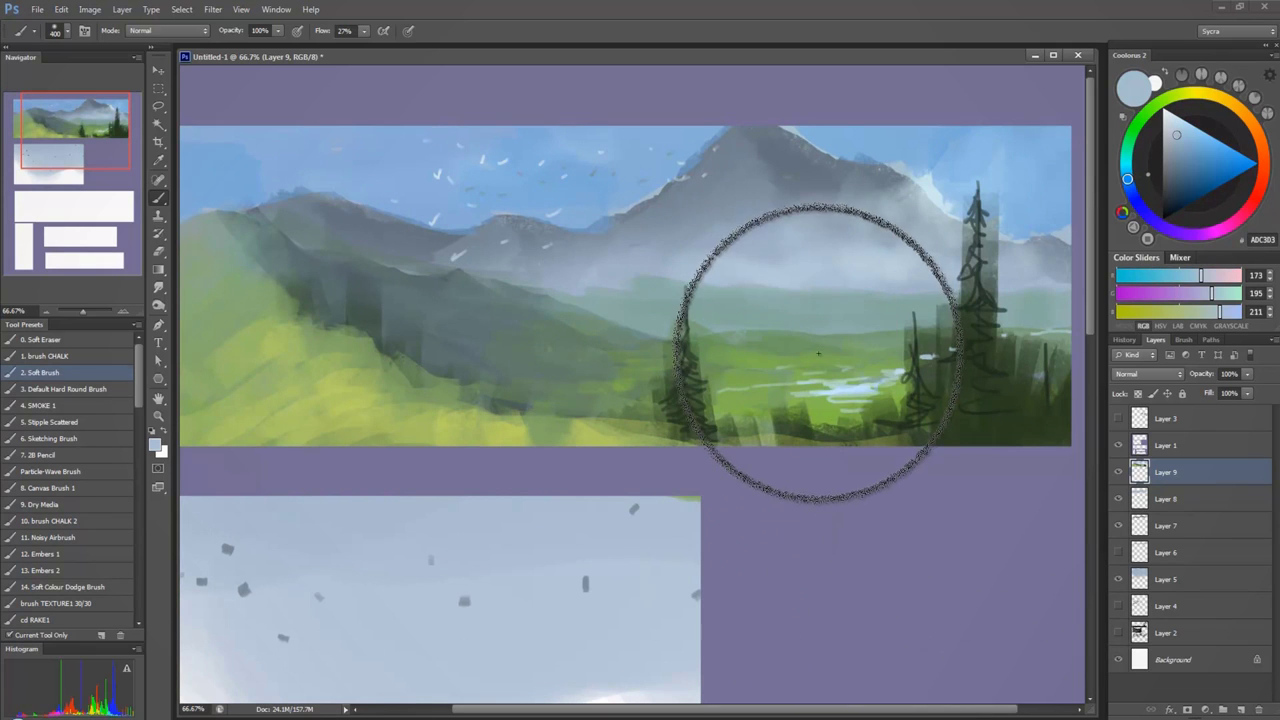
key("[")
key("[")
key("[")
key("[")
key("[")
key("[")
key("[")
key("[")
key("[")
key("[")
key("[")
mouse_move(775, 332)
left_mouse_down()
mouse_move(732, 335)
mouse_move(830, 330)
mouse_move(702, 333)
mouse_move(868, 317)
mouse_move(781, 316)
mouse_move(843, 316)
mouse_move(884, 295)
mouse_move(795, 323)
mouse_move(898, 327)
mouse_move(923, 320)
mouse_move(909, 315)
mouse_move(936, 301)
left_mouse_up()
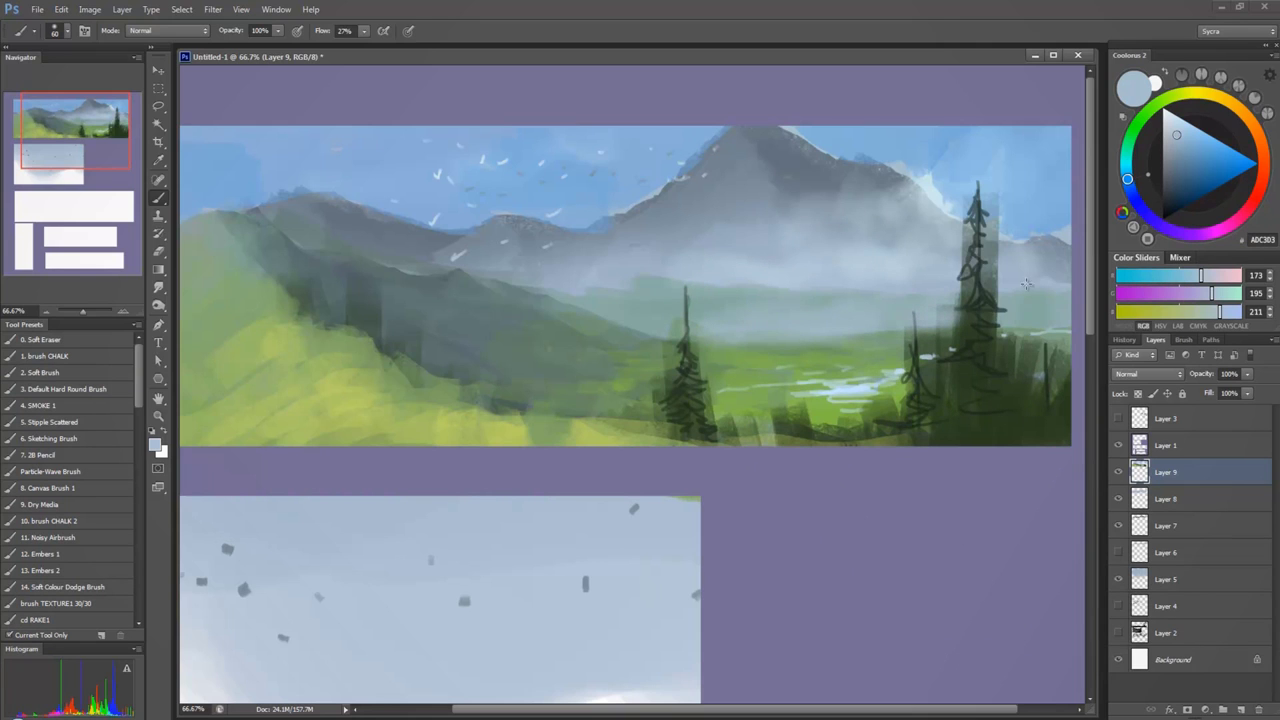